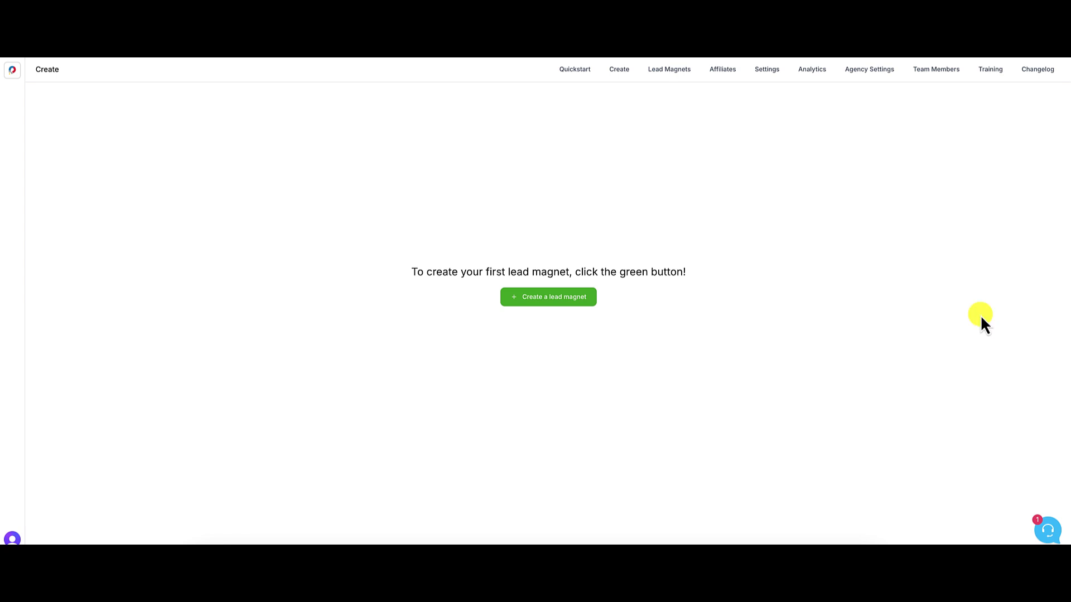
- Begin a new lead magnet so the blank New Lead Magnet form appears
{"action": "left_click", "coordinate": [559, 302]}
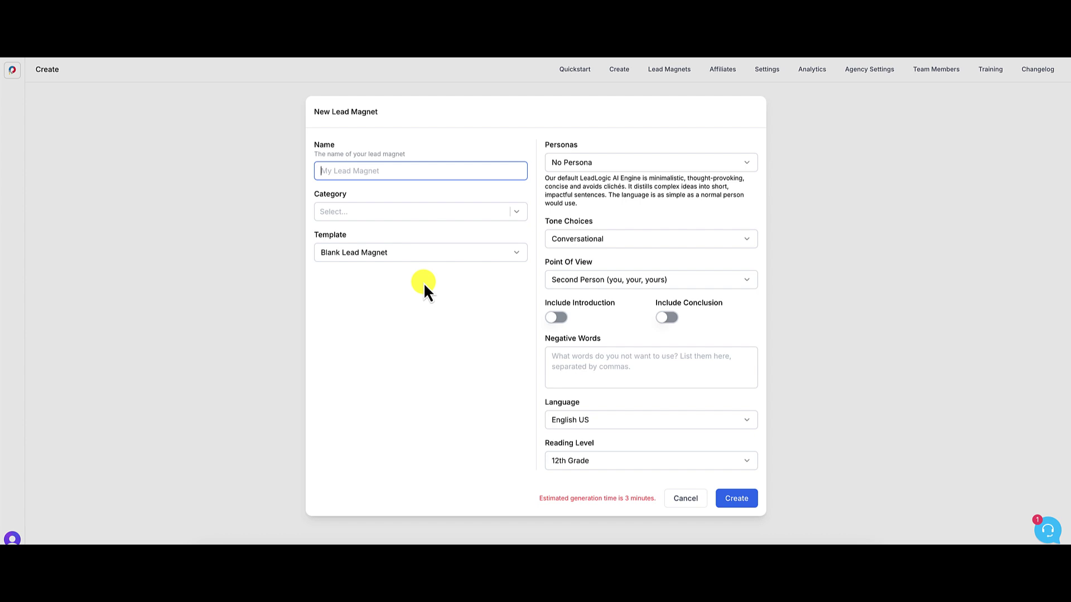
- Enter 'Free SEO Tools for Beginners' as the lead magnet's name
{"action": "type", "text": "The Bes"}
{"action": "type", "text": "t Free To"}
{"action": "type", "text": "ols "}
{"action": "type", "text": "for"}
{"action": "key", "text": "BackSpace"}
{"action": "key", "text": "BackSpace"}
{"action": "key", "text": "BackSpace"}
{"action": "key", "text": "BackSpace"}
{"action": "key", "text": "BackSpace"}
{"action": "key", "text": "BackSpace"}
{"action": "key", "text": "BackSpace"}
{"action": "key", "text": "BackSpace"}
{"action": "key", "text": "BackSpace"}
{"action": "key", "text": "BackSpace"}
{"action": "key", "text": "BackSpace"}
{"action": "key", "text": "BackSpace"}
{"action": "key", "text": "BackSpace"}
{"action": "key", "text": "BackSpace"}
{"action": "key", "text": "BackSpace"}
{"action": "key", "text": "BackSpace"}
{"action": "key", "text": "BackSpace"}
{"action": "key", "text": "BackSpace"}
{"action": "key", "text": "BackSpace"}
{"action": "key", "text": "BackSpace"}
{"action": "key", "text": "BackSpace"}
{"action": "key", "text": "BackSpace"}
{"action": "key", "text": "BackSpace"}
{"action": "type", "text": "Free Tools"}
{"action": "key", "text": "BackSpace"}
{"action": "key", "text": "BackSpace"}
{"action": "key", "text": "BackSpace"}
{"action": "key", "text": "BackSpace"}
{"action": "key", "text": "BackSpace"}
{"action": "key", "text": "BackSpace"}
{"action": "type", "text": "SE"}
{"action": "type", "text": "ools for Beginners"}
{"action": "left_click", "coordinate": [517, 254]}
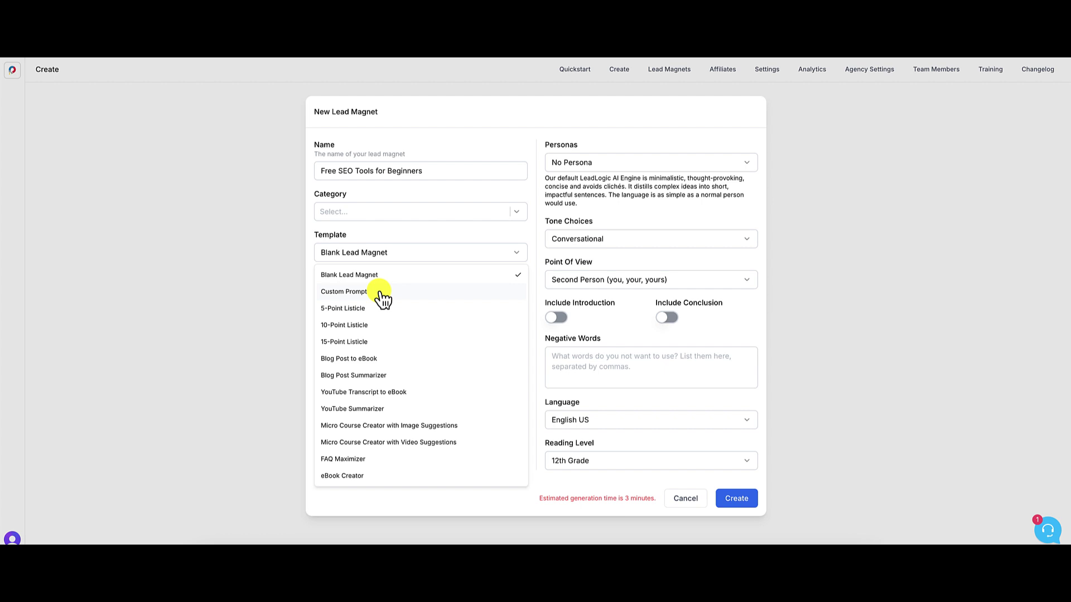
- Switch the template to Custom Prompt, keeping the default Comprehensive & Persuasive word count
{"action": "left_click", "coordinate": [370, 275]}
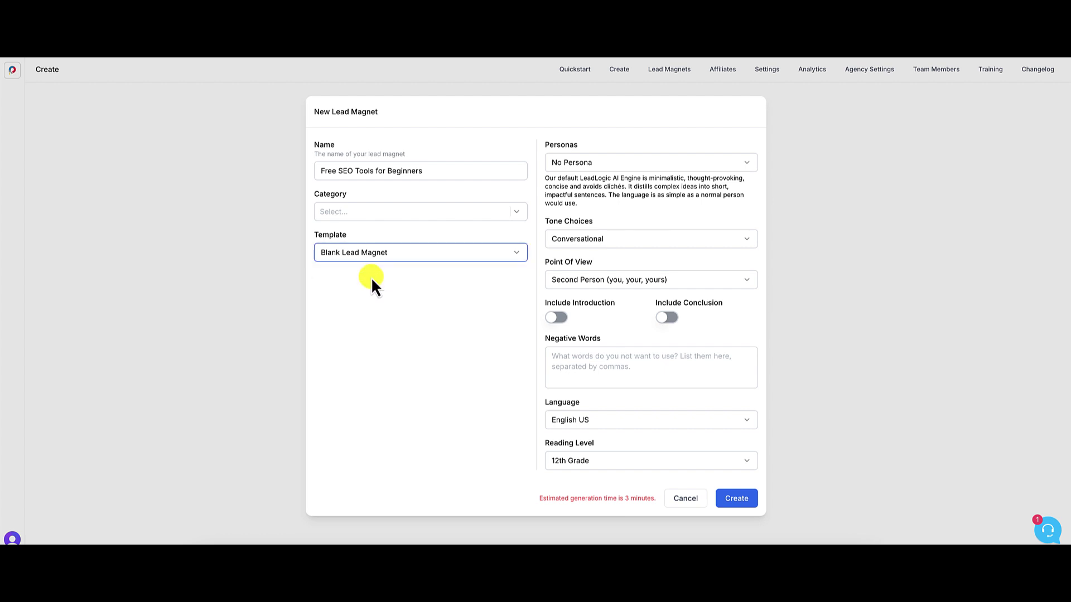
{"action": "left_click", "coordinate": [407, 252]}
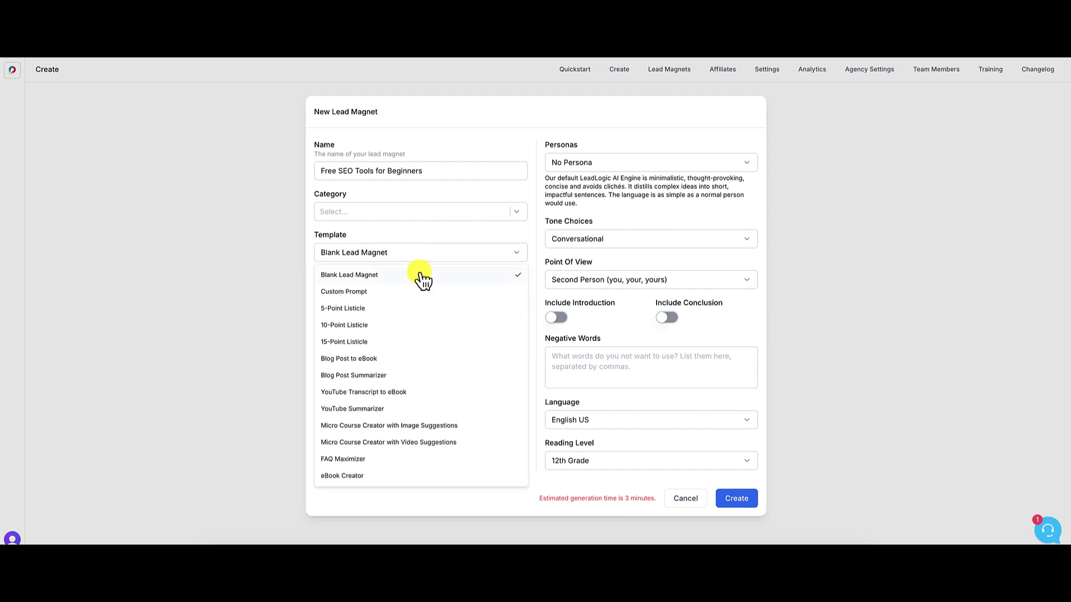
{"action": "left_click", "coordinate": [369, 293]}
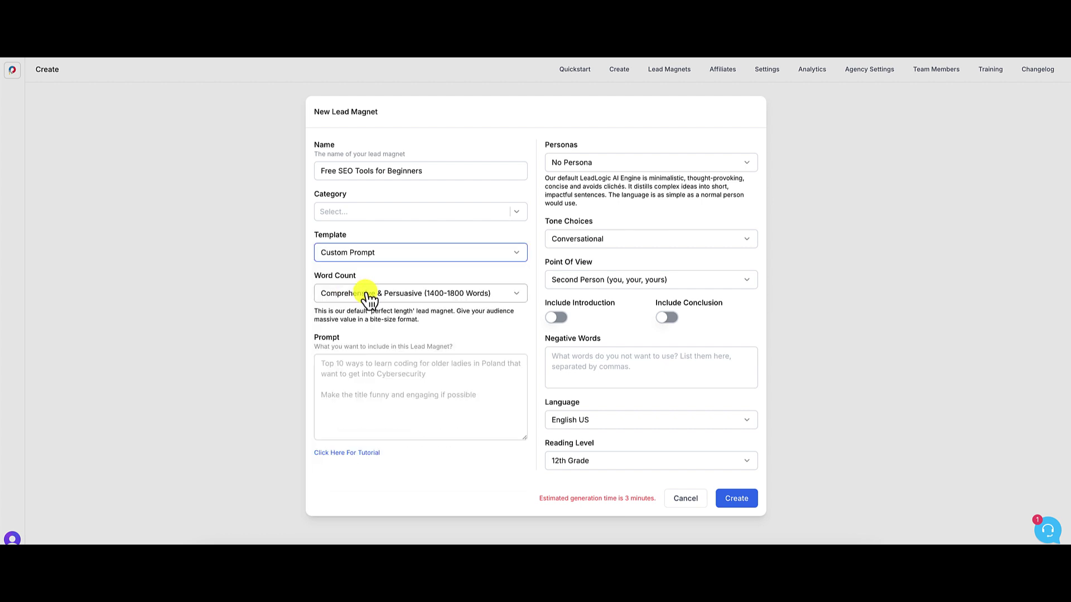
{"action": "left_click", "coordinate": [431, 295]}
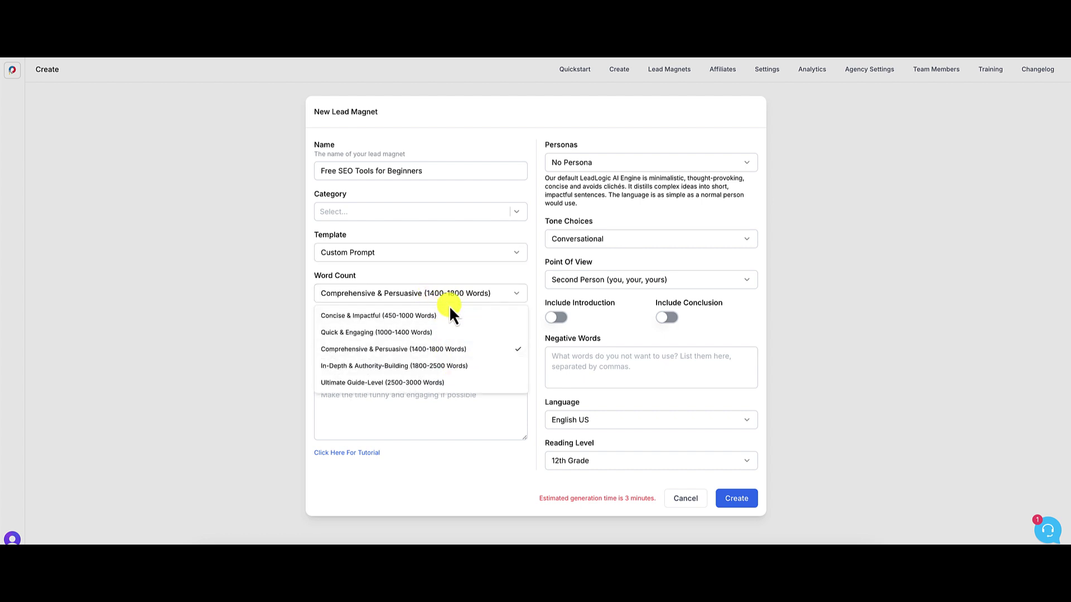
{"action": "left_click", "coordinate": [443, 295]}
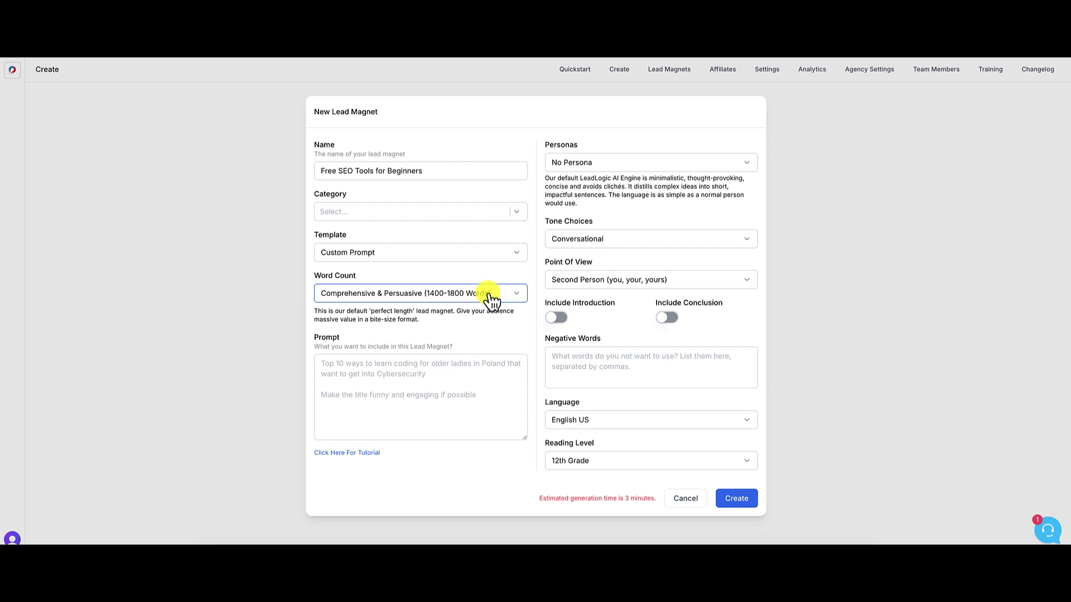
{"action": "left_click", "coordinate": [618, 164]}
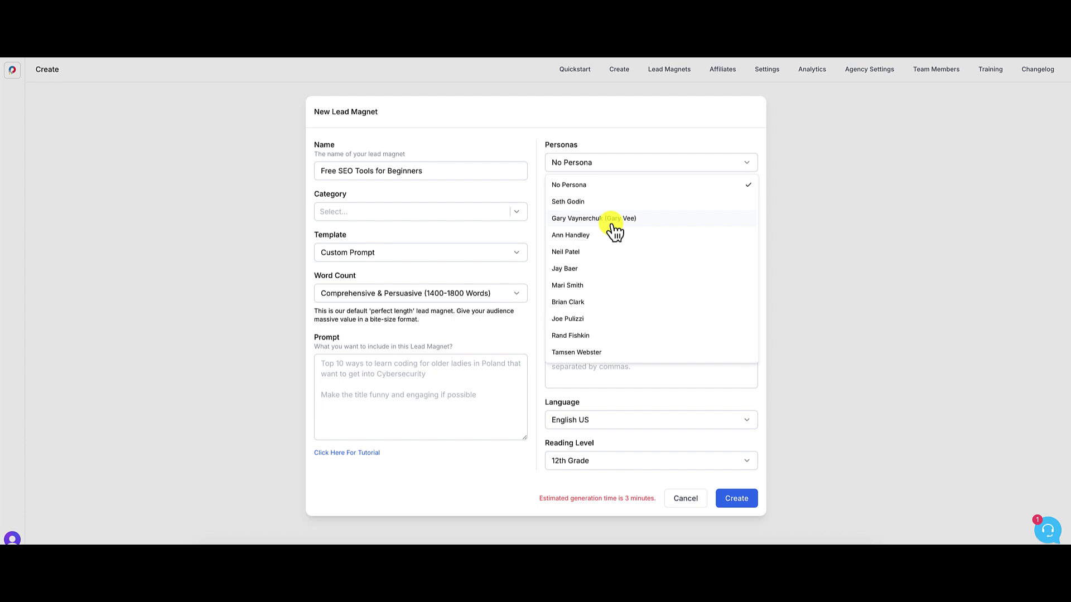
{"action": "left_click", "coordinate": [540, 224]}
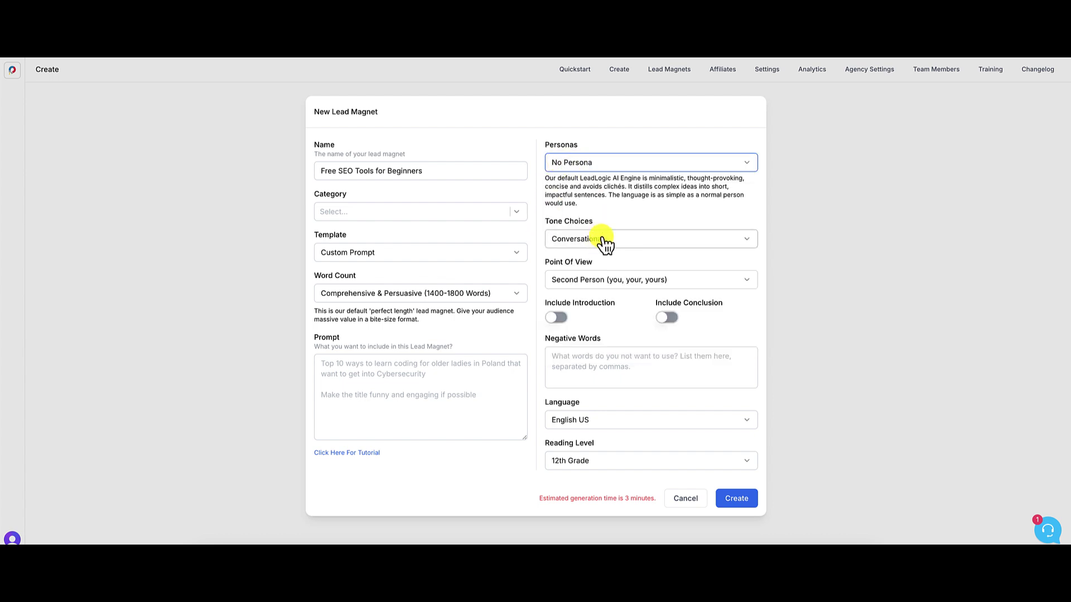
{"action": "left_click", "coordinate": [624, 237]}
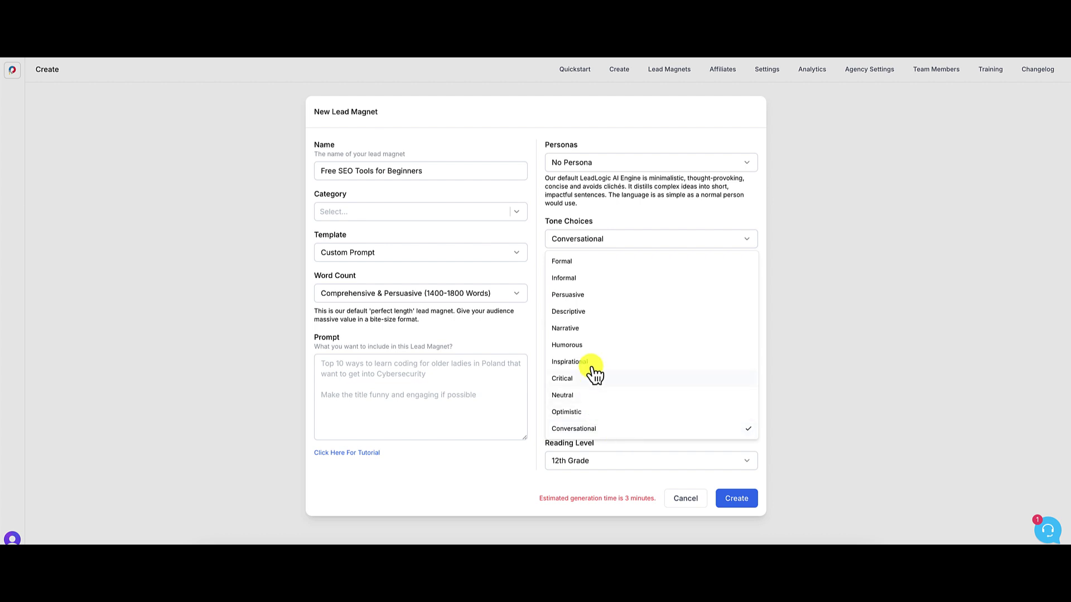
{"action": "left_click", "coordinate": [542, 259]}
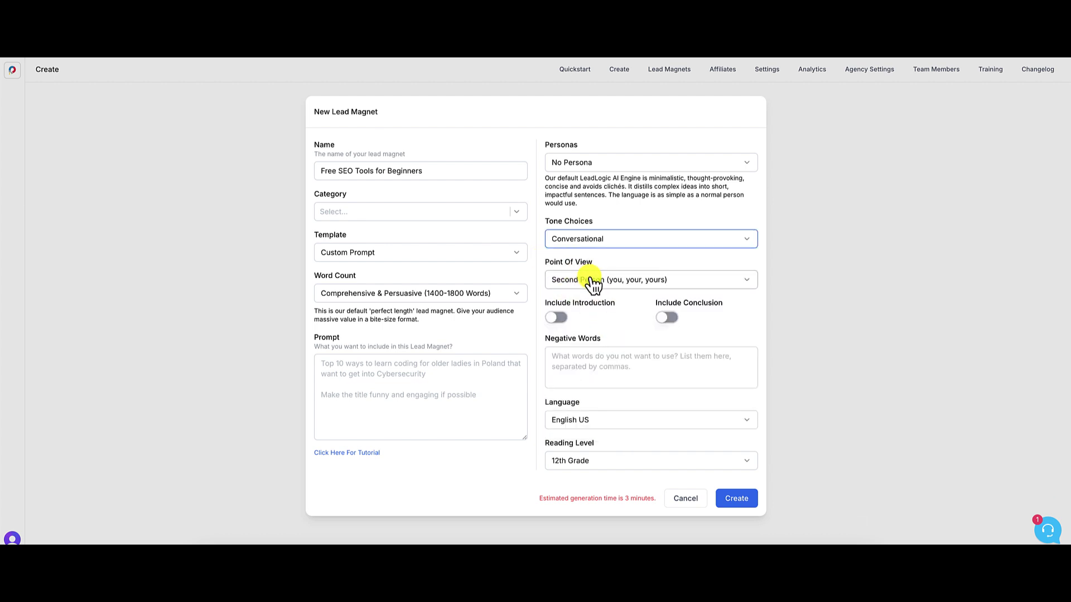
{"action": "left_click", "coordinate": [595, 280]}
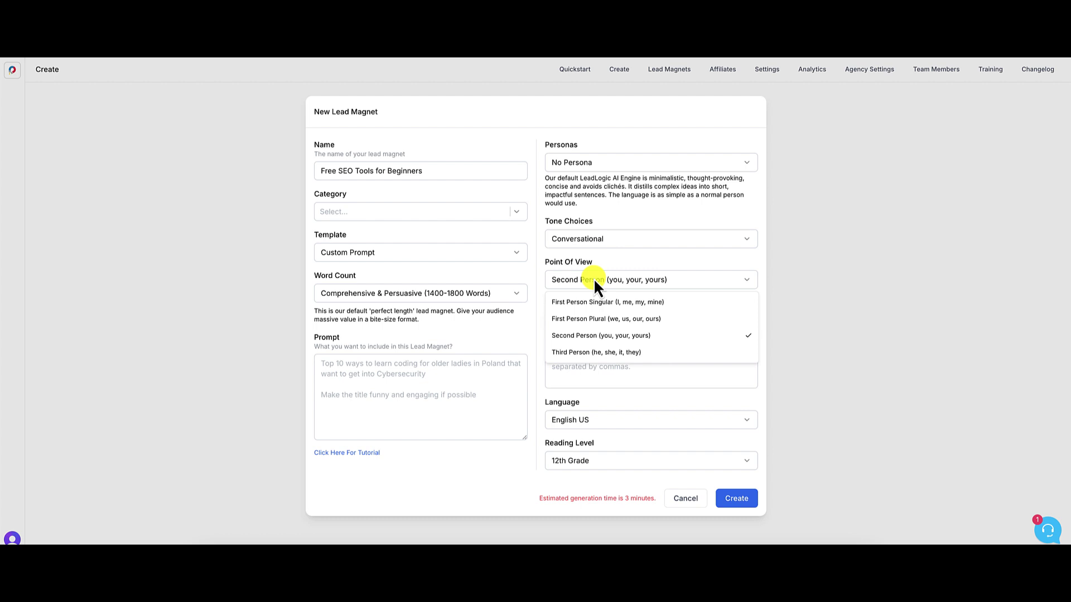
{"action": "left_click", "coordinate": [593, 279]}
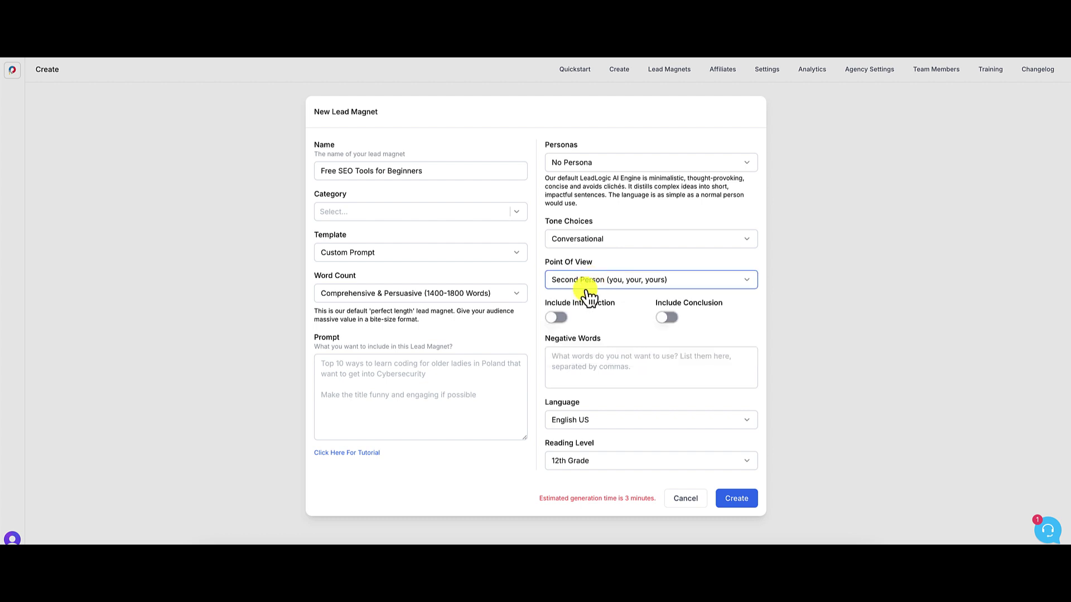
{"action": "left_click", "coordinate": [668, 318]}
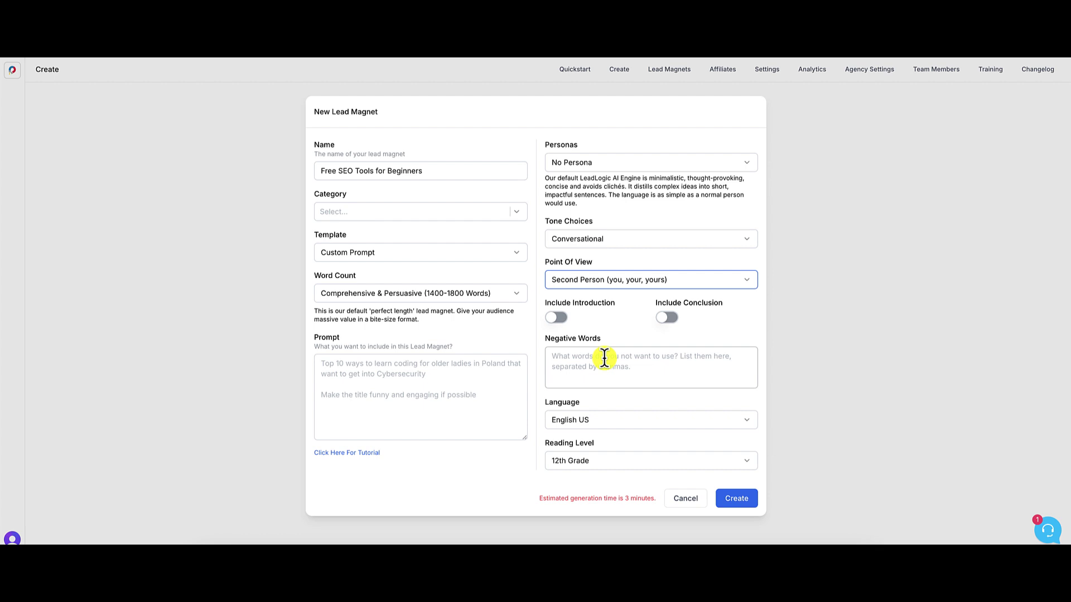
{"action": "left_click", "coordinate": [587, 423]}
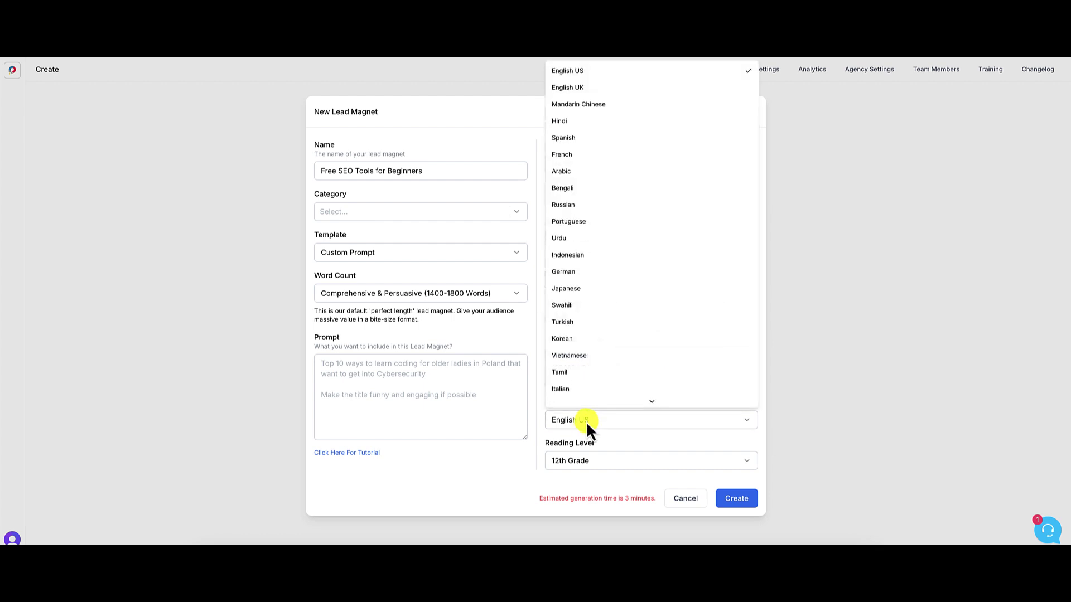
{"action": "left_click", "coordinate": [586, 421]}
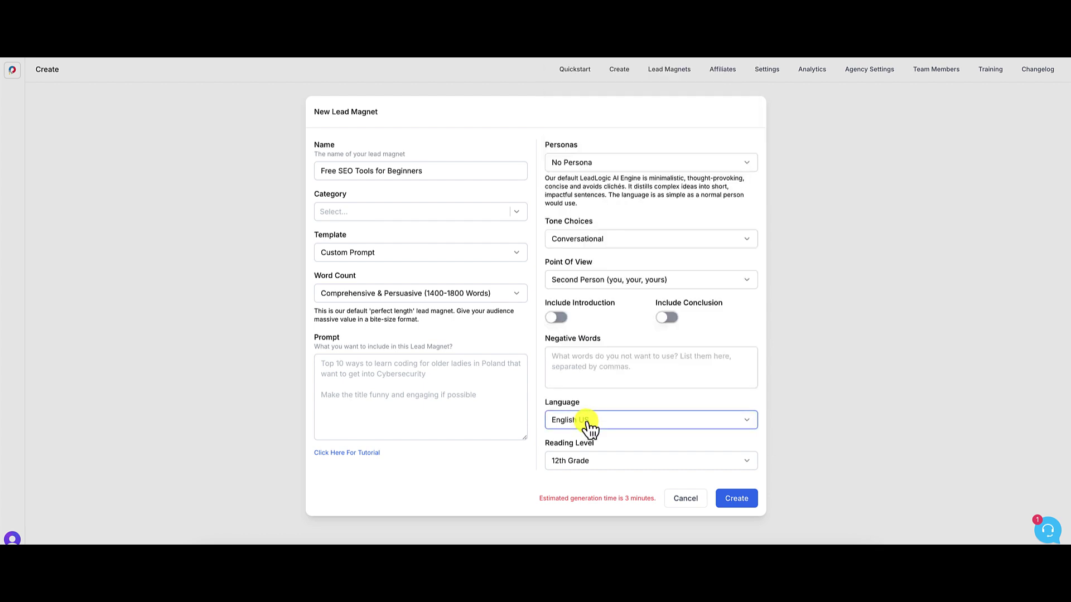
{"action": "left_click", "coordinate": [627, 460]}
{"action": "left_click", "coordinate": [627, 460]}
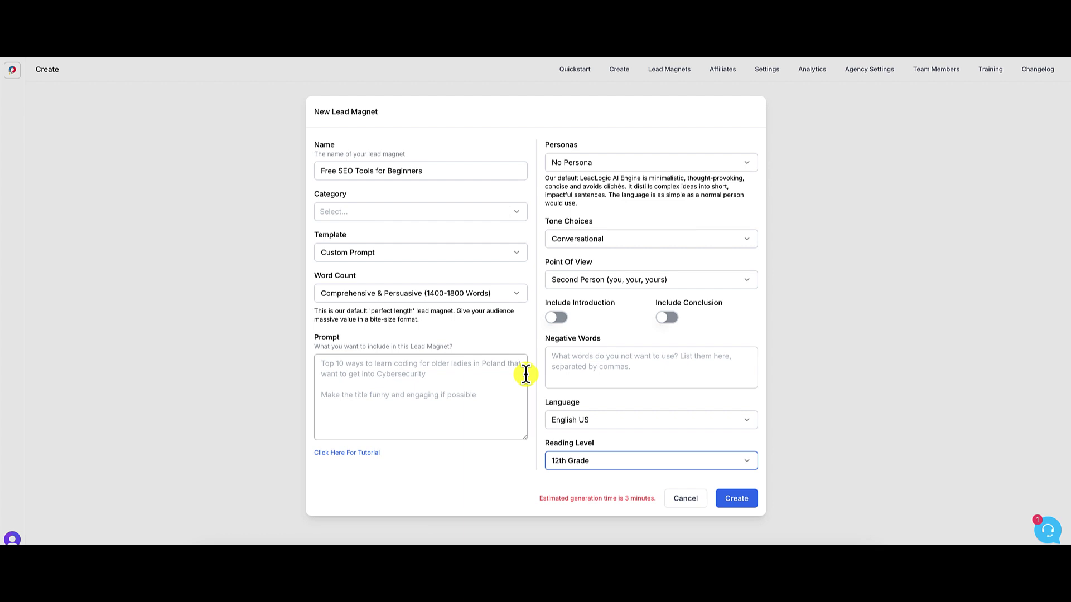
{"action": "left_click", "coordinate": [462, 255]}
- Try 5-Point Listicle, then settle on the Blog Post to eBook template
{"action": "left_click", "coordinate": [368, 308]}
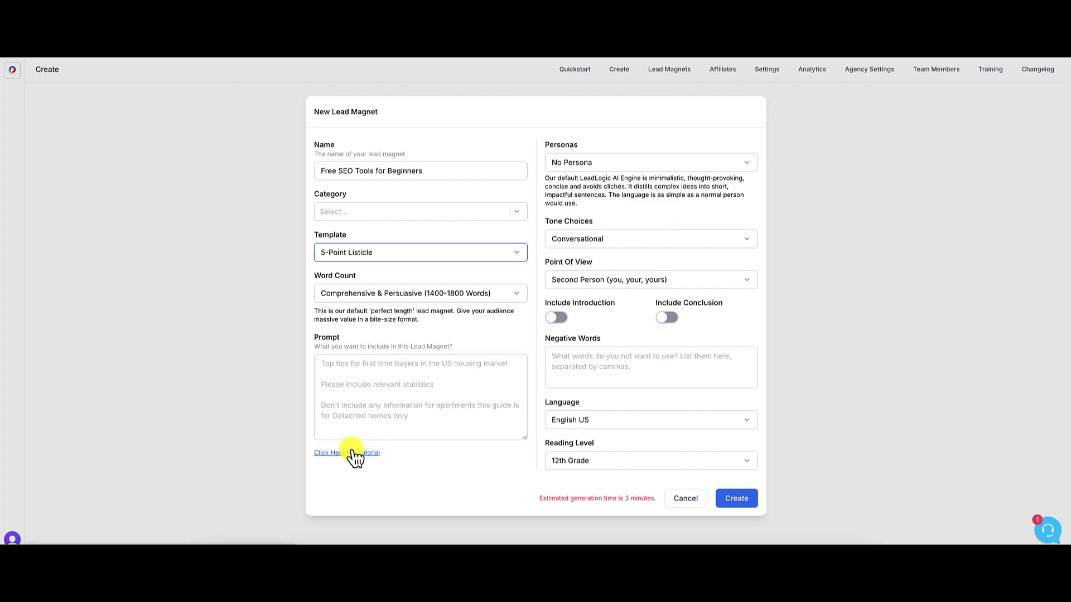
{"action": "left_click", "coordinate": [446, 253]}
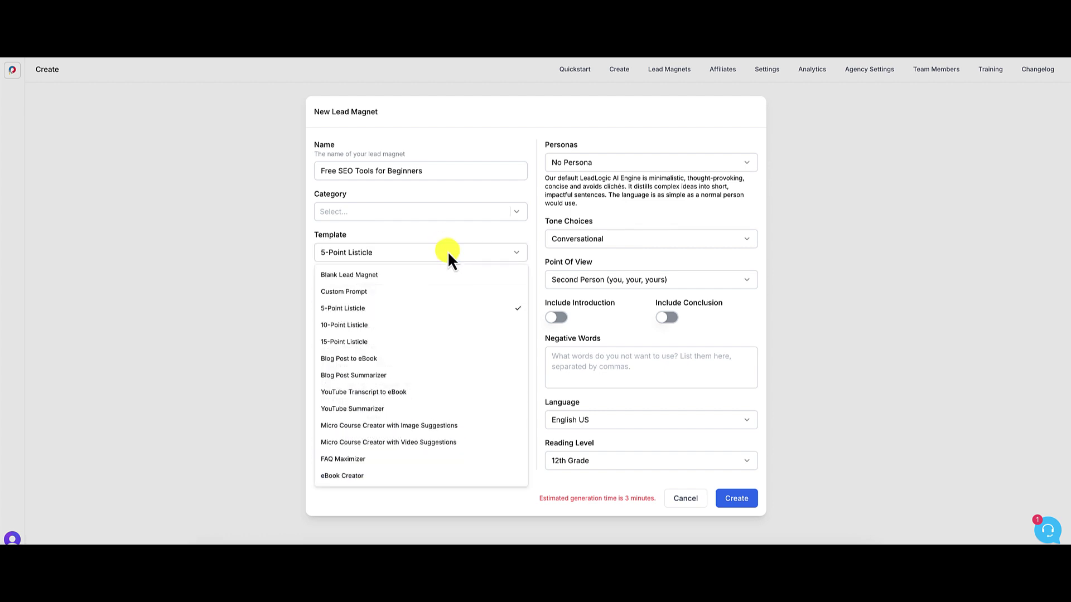
{"action": "left_click", "coordinate": [381, 362]}
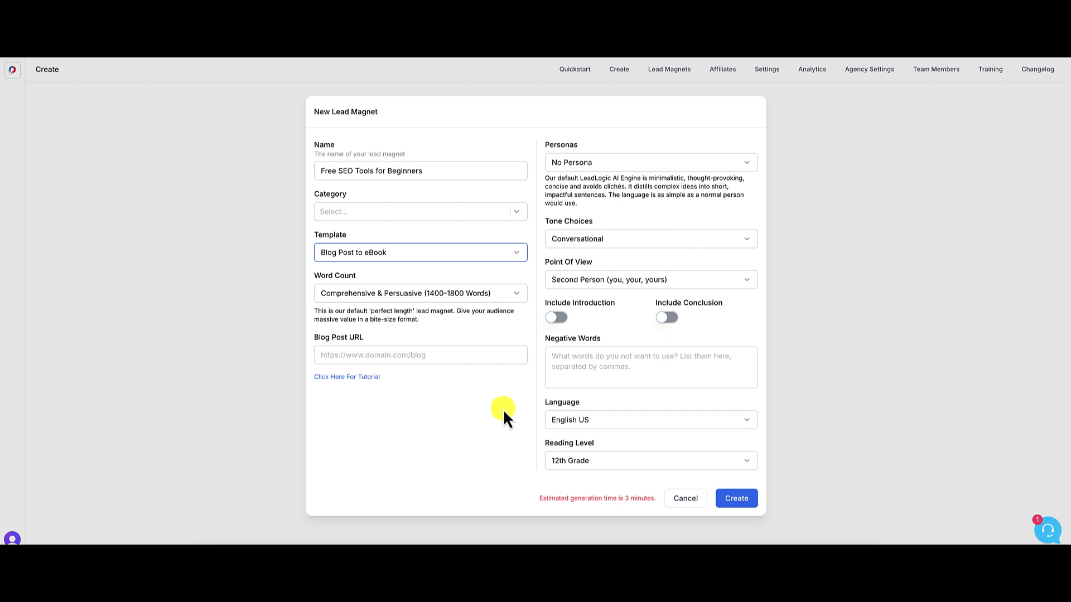
- Leave the word count unchanged and change the template to Blog Post Summarizer
{"action": "left_click", "coordinate": [483, 289]}
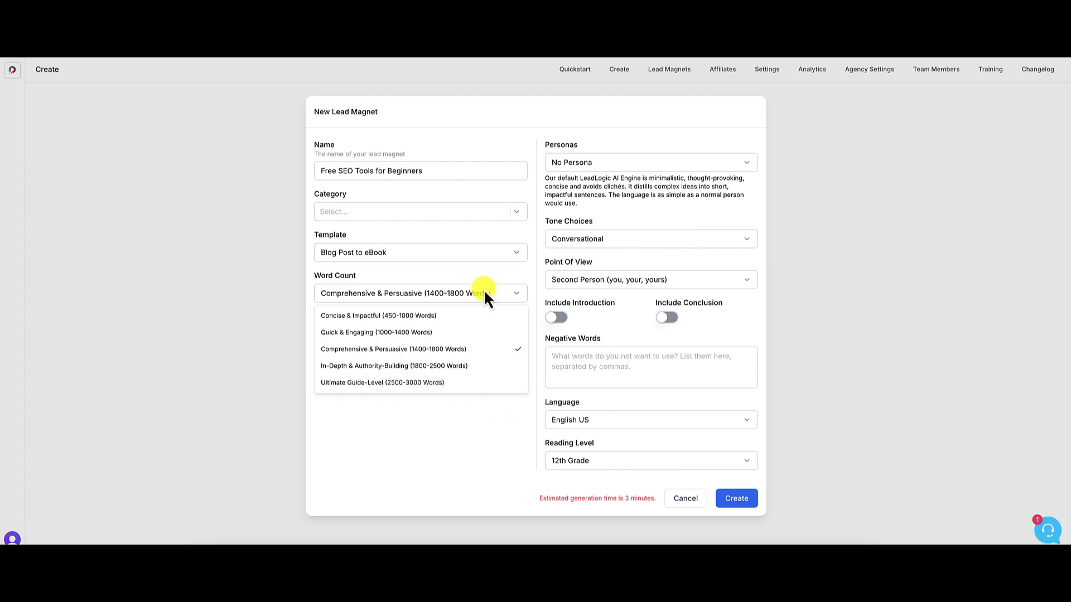
{"action": "left_click", "coordinate": [485, 294]}
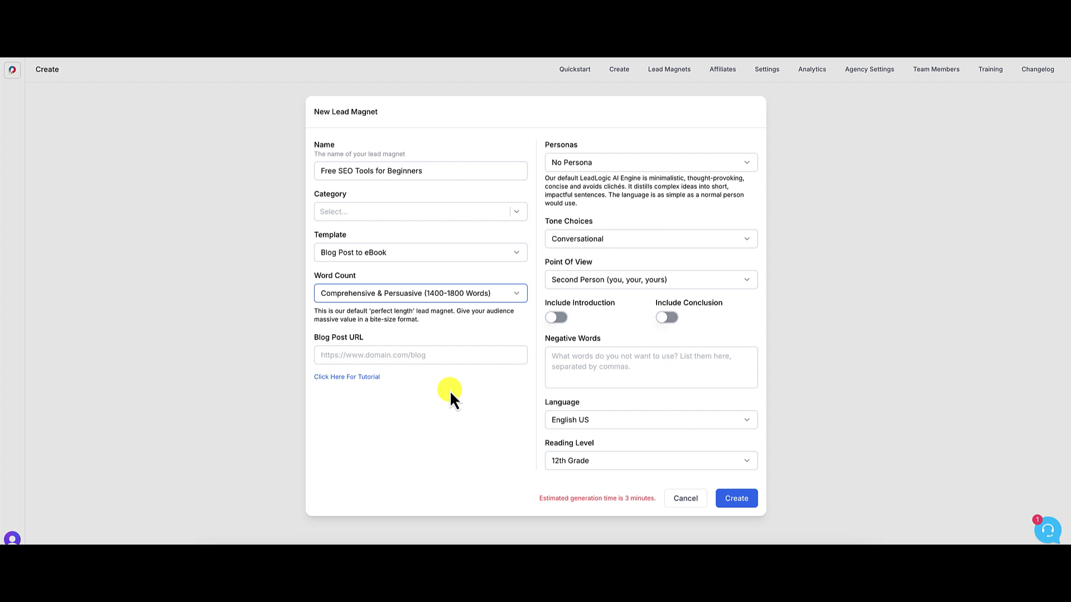
{"action": "left_click", "coordinate": [479, 252]}
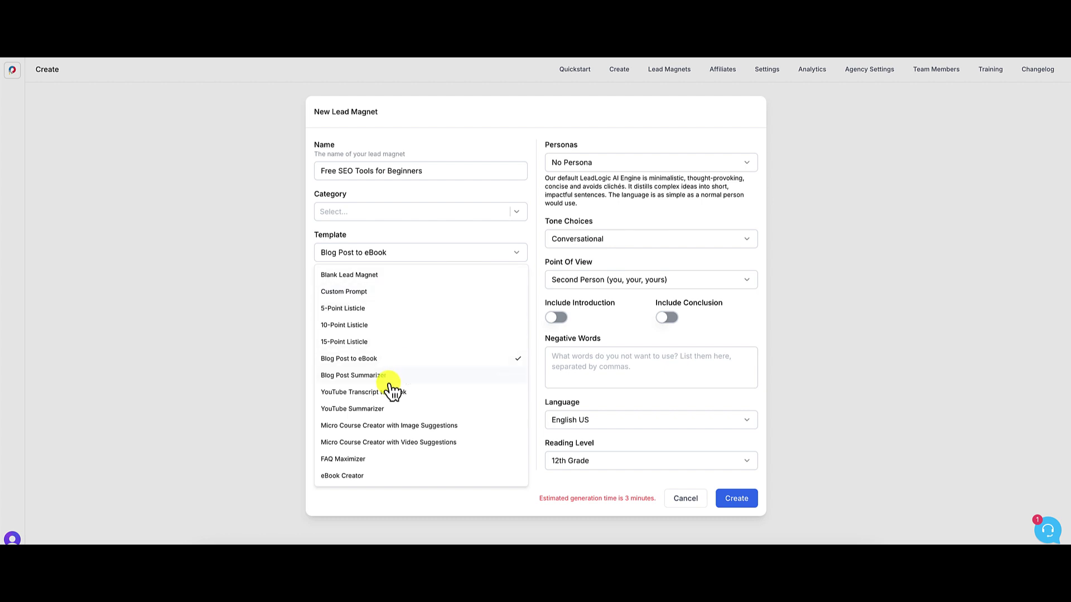
{"action": "left_click", "coordinate": [374, 377]}
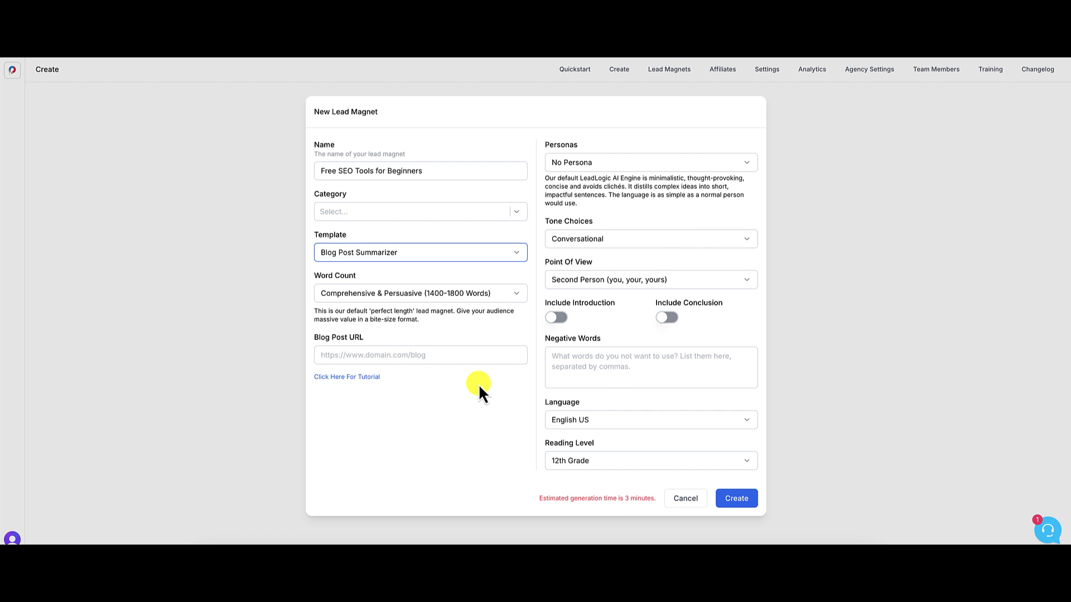
- Preview the YouTube Transcript, YouTube Summarizer and both Micro Course Creator templates
{"action": "left_click", "coordinate": [511, 259]}
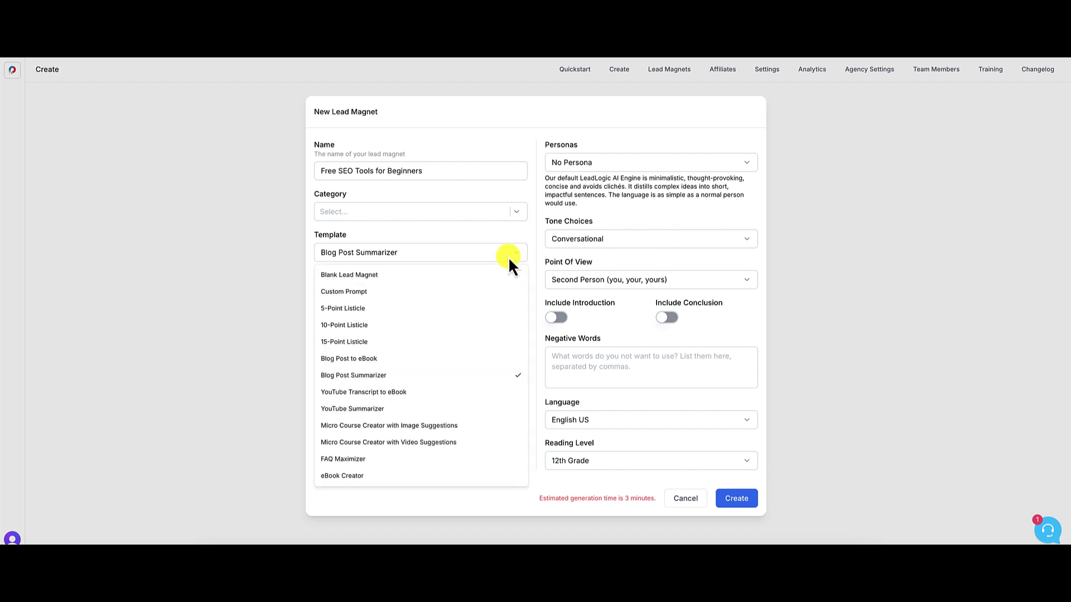
{"action": "left_click", "coordinate": [393, 394]}
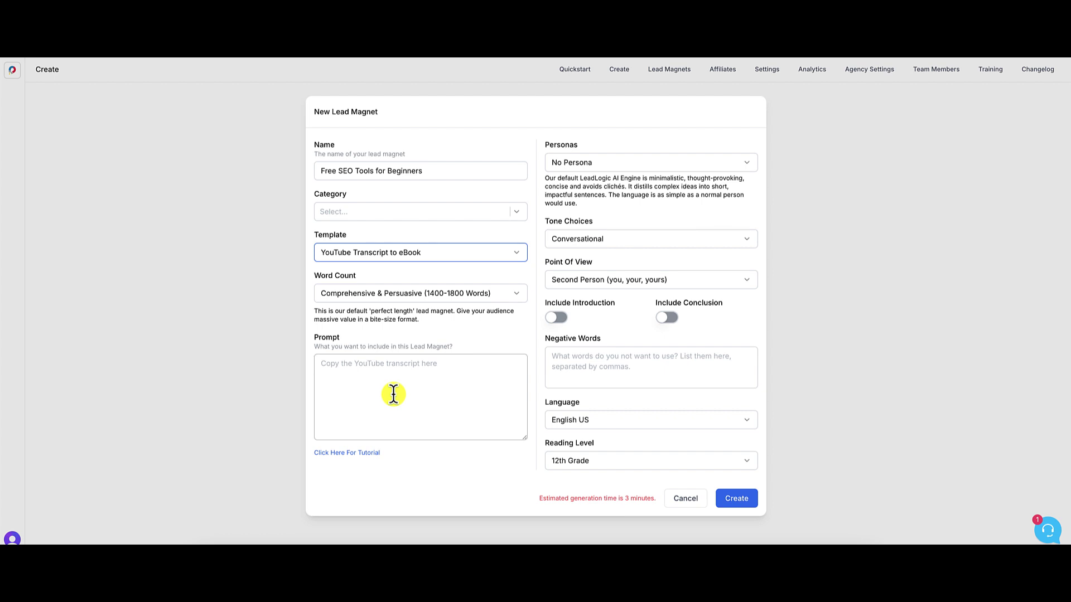
{"action": "left_click", "coordinate": [516, 254]}
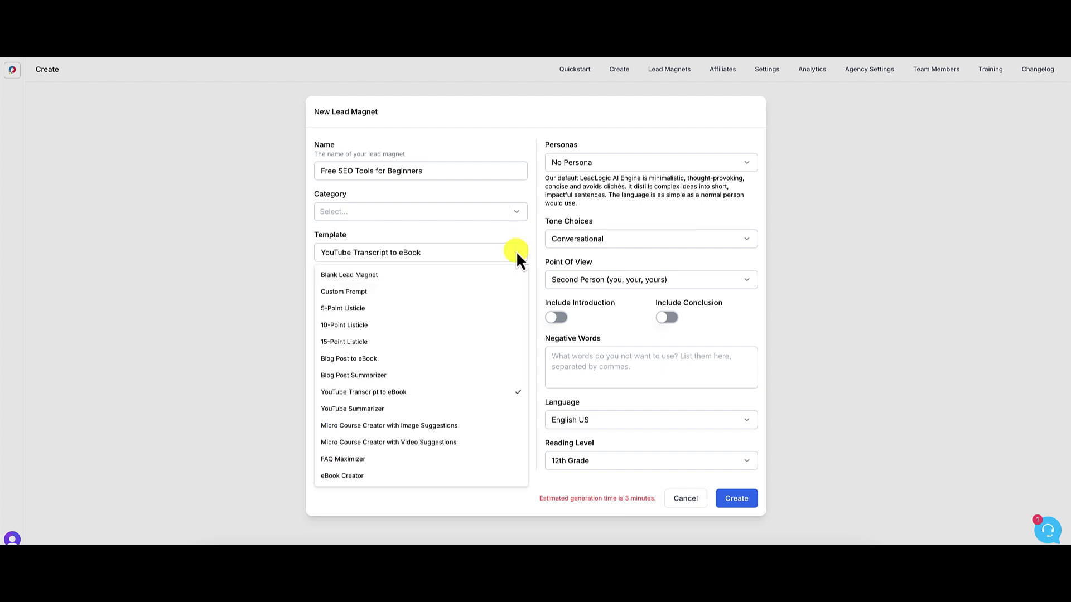
{"action": "left_click", "coordinate": [357, 409]}
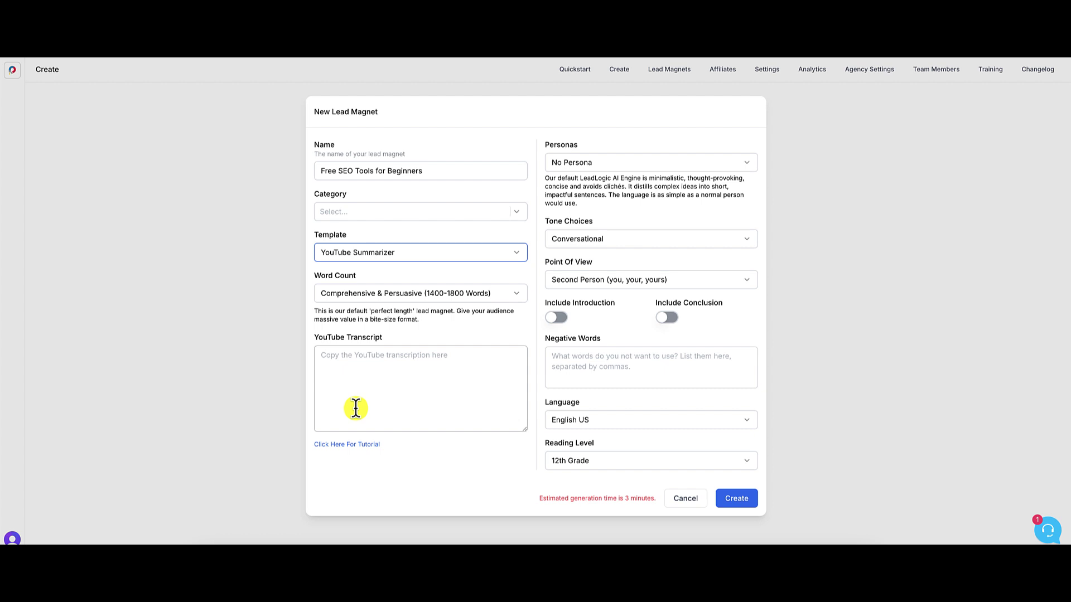
{"action": "left_click", "coordinate": [426, 254]}
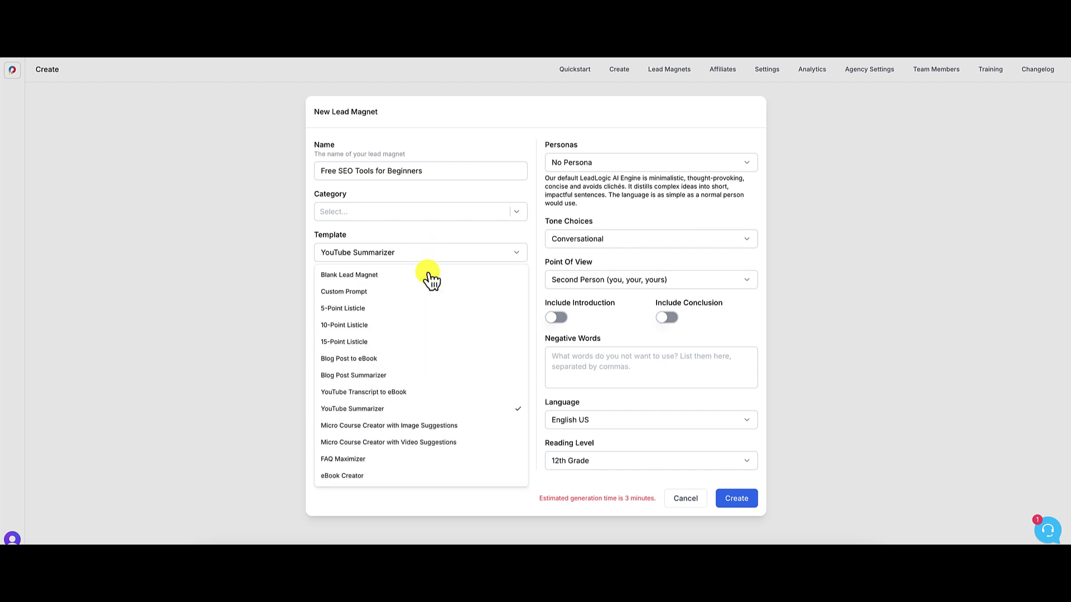
{"action": "left_click", "coordinate": [405, 427]}
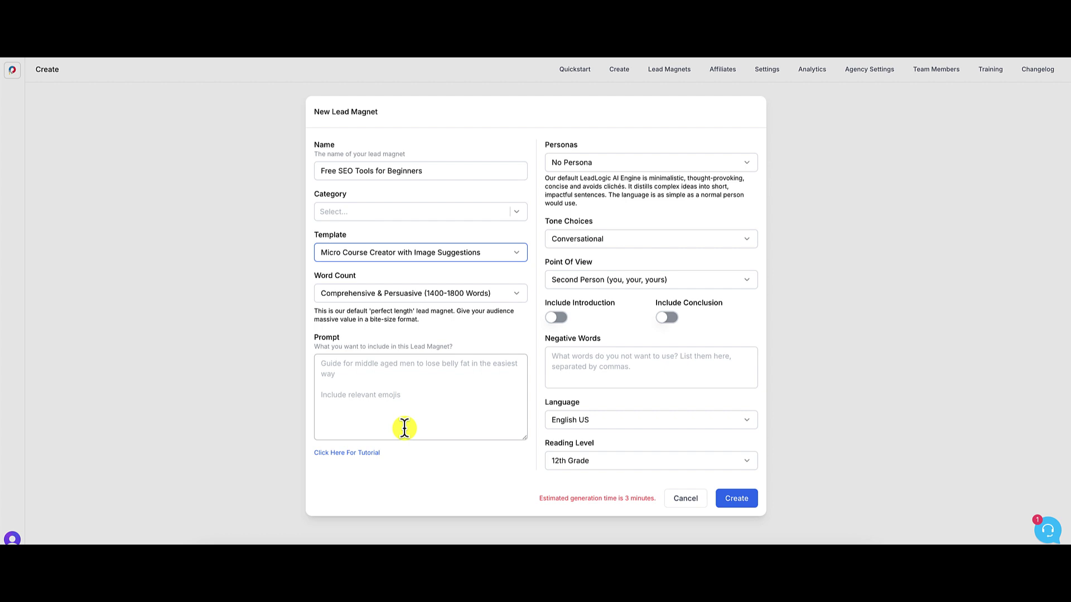
{"action": "left_click", "coordinate": [437, 258]}
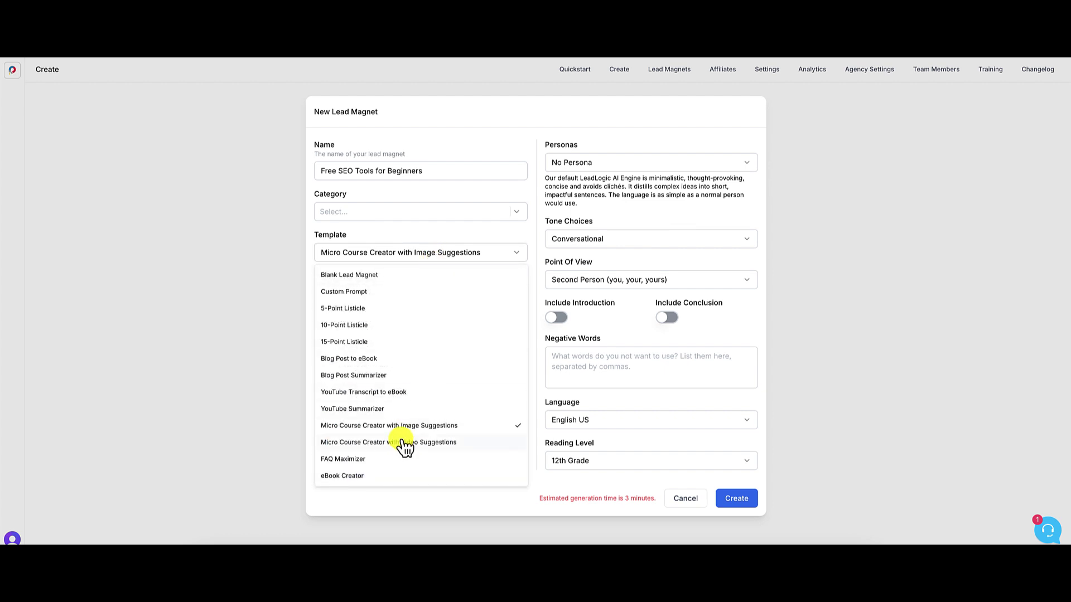
{"action": "left_click", "coordinate": [423, 443]}
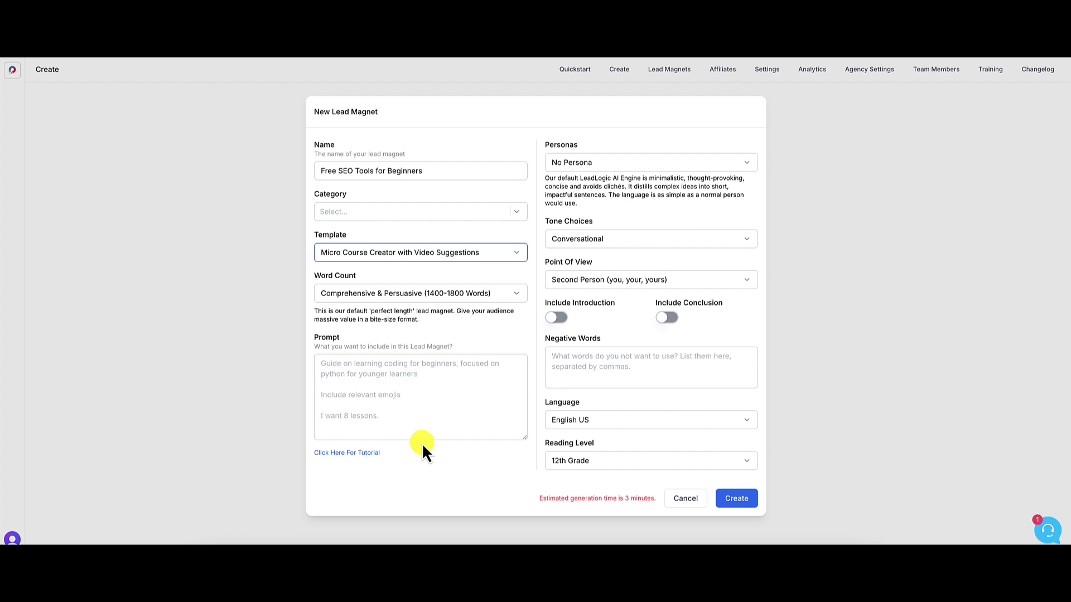
- Try FAQ Maximizer and eBook Creator, then settle on the 5-Point Listicle template
{"action": "left_click", "coordinate": [445, 252]}
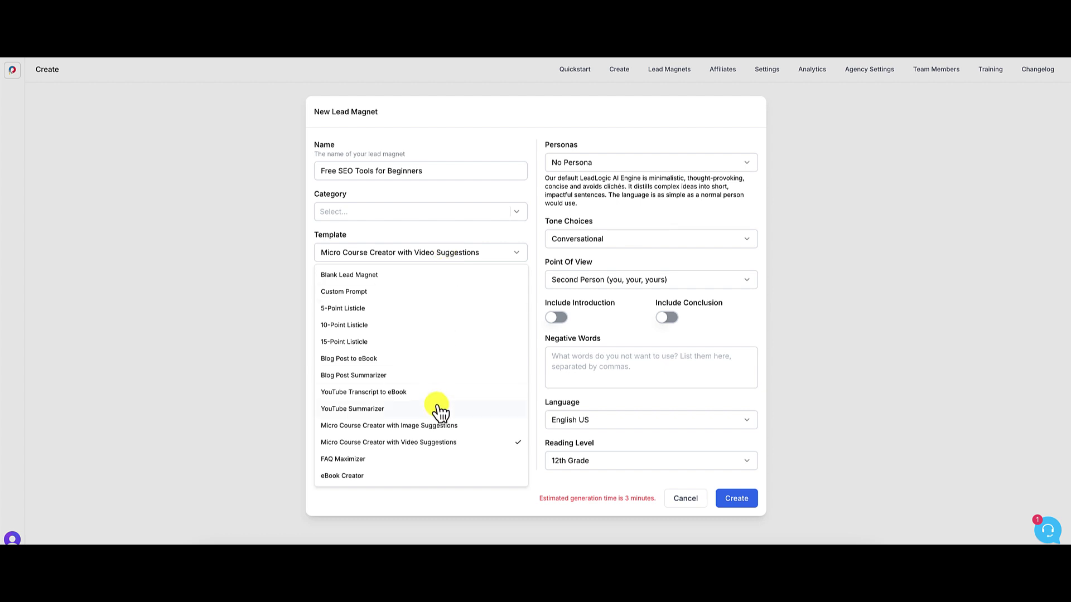
{"action": "left_click", "coordinate": [357, 460]}
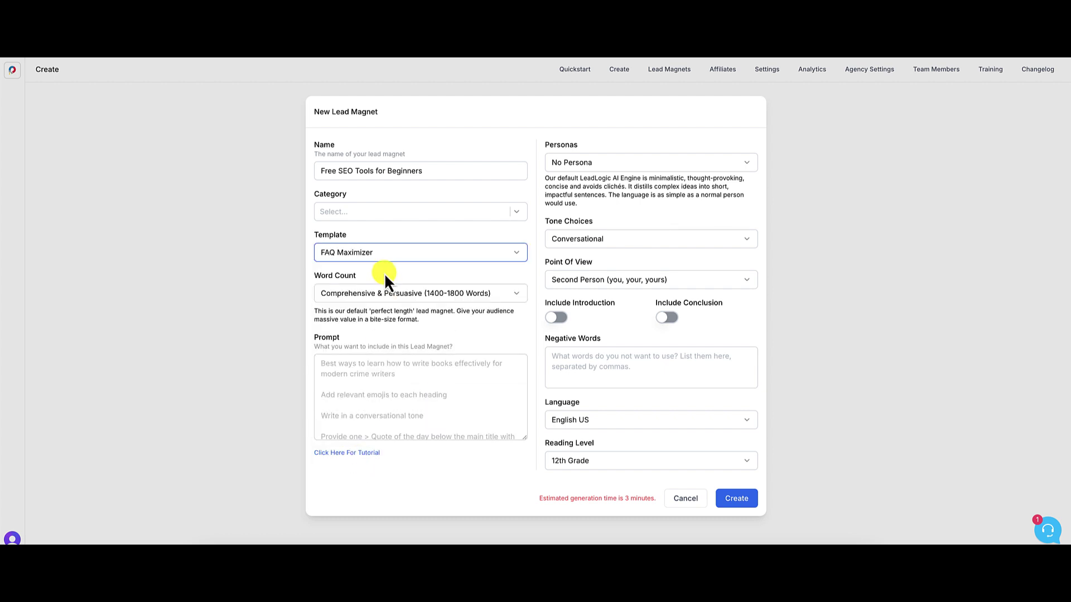
{"action": "left_click", "coordinate": [377, 256]}
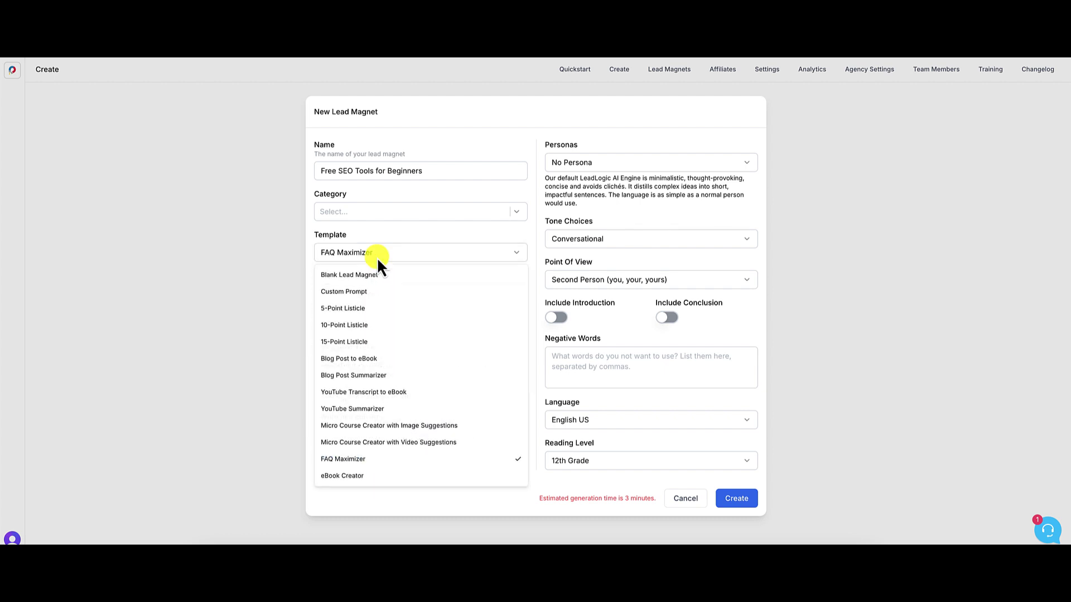
{"action": "left_click", "coordinate": [346, 476]}
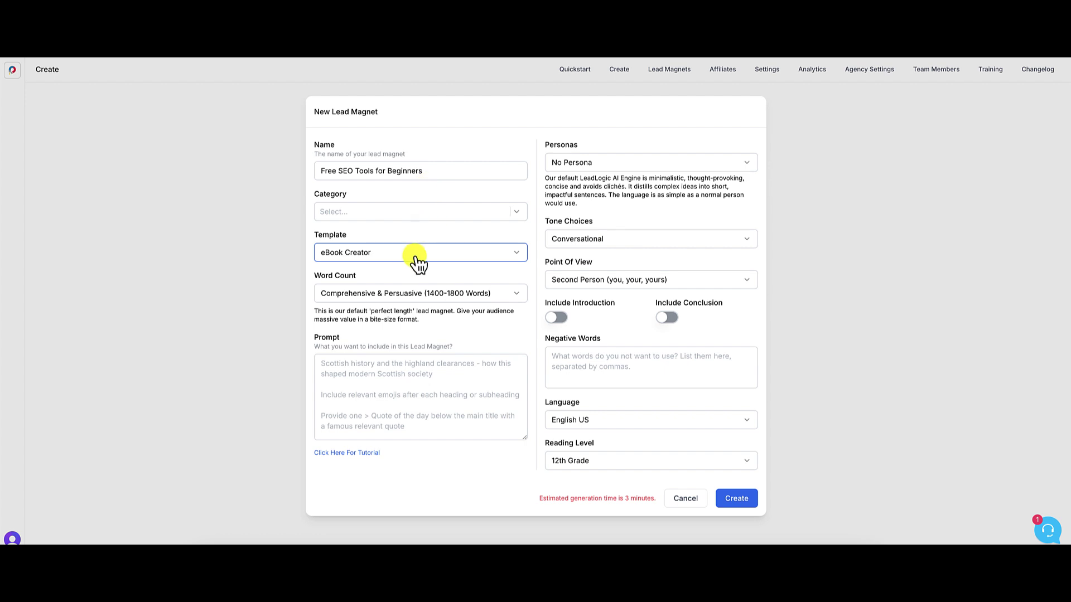
{"action": "left_click", "coordinate": [434, 256]}
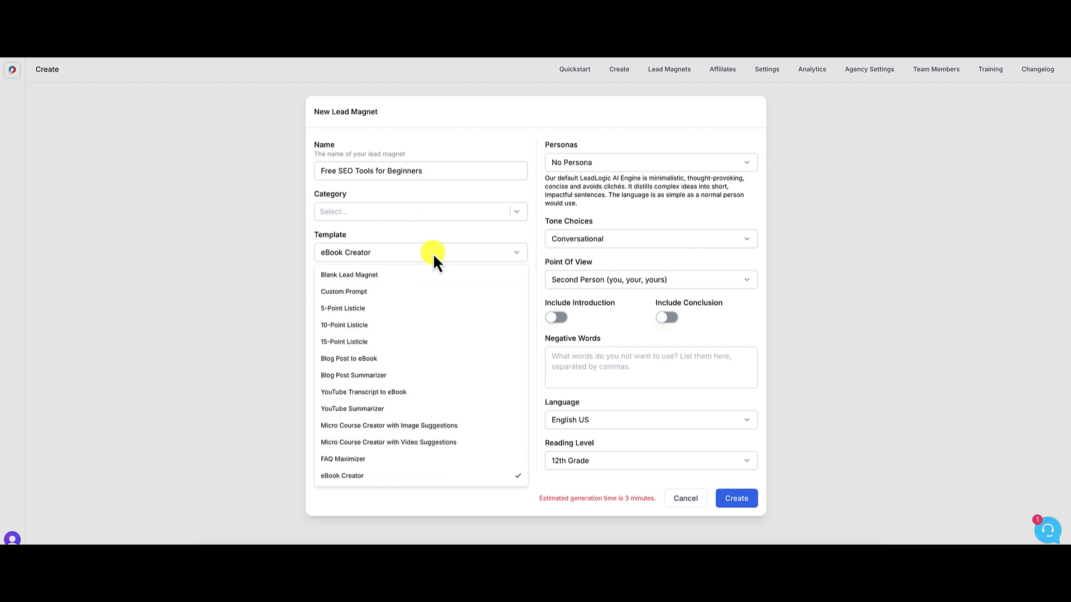
{"action": "left_click", "coordinate": [350, 311]}
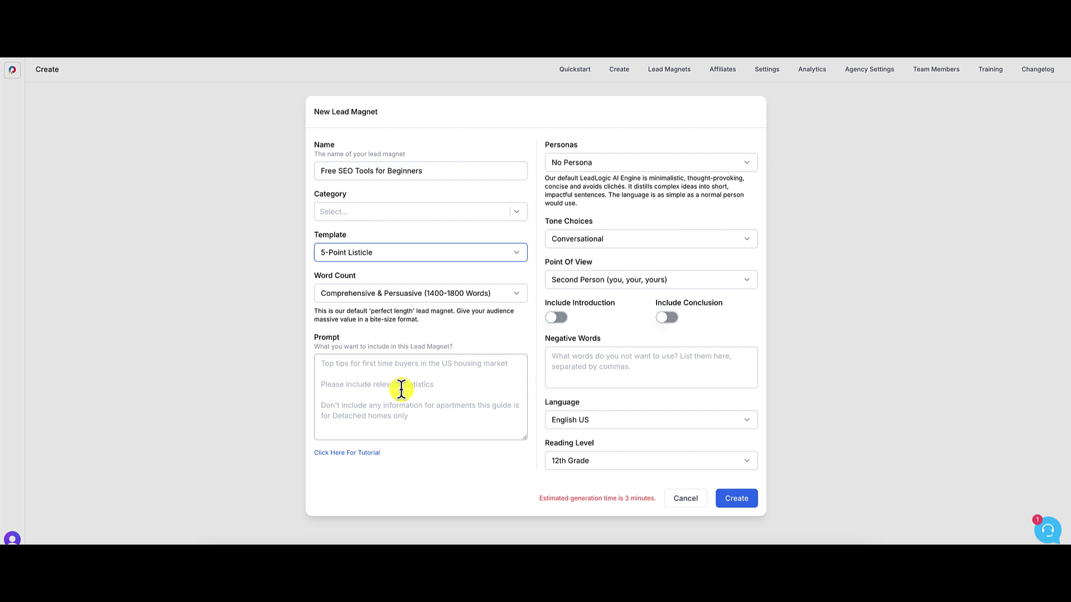
{"action": "left_click", "coordinate": [472, 295]}
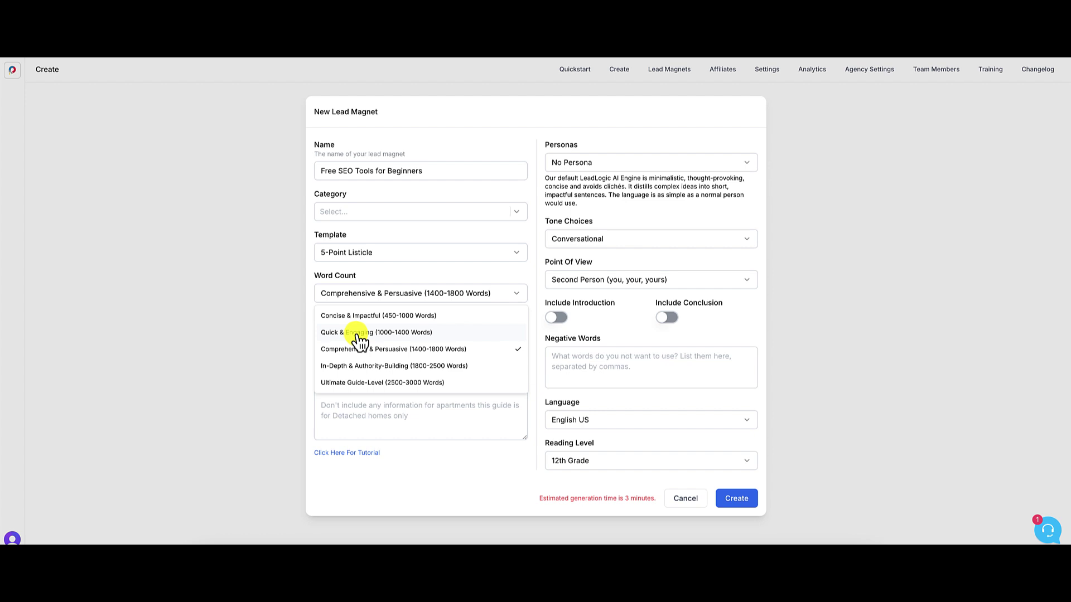
- Choose Quick & Engaging (1000-1400 Words) as the word count
{"action": "left_click", "coordinate": [359, 334]}
{"action": "left_click", "coordinate": [365, 340]}
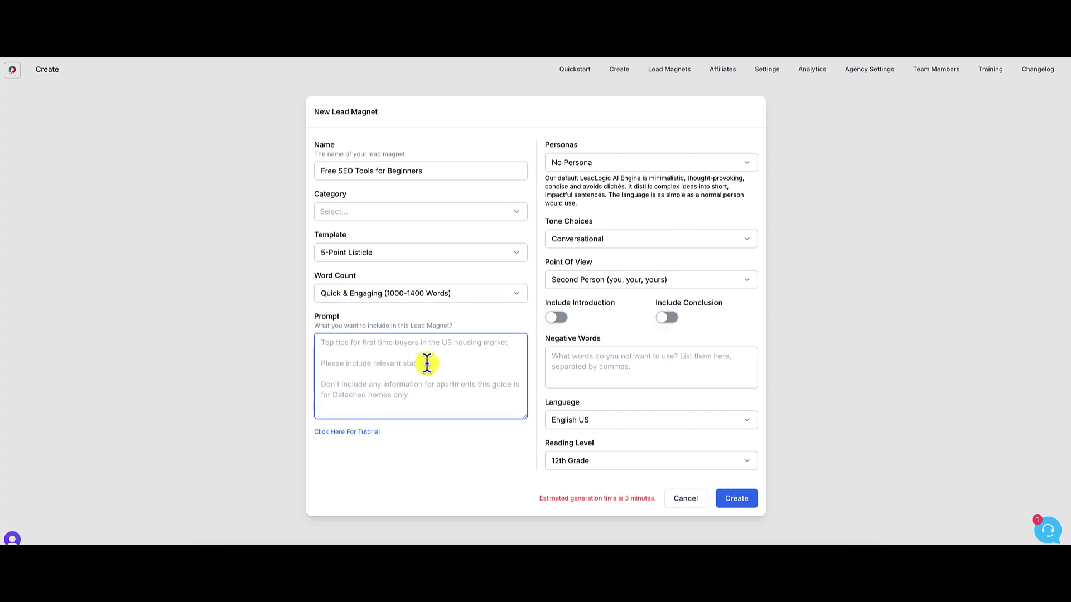
- Write the prompt for 5 free beginner SEO tools with H3 sections: what it does, cost, pros/cons, URL
{"action": "type", "text": "Create a list "}
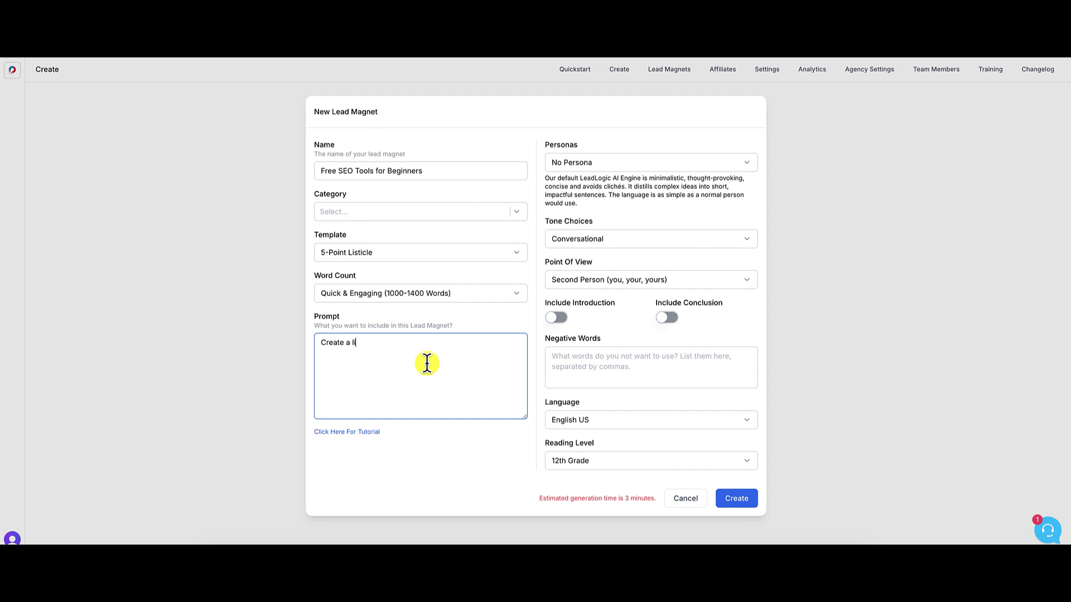
{"action": "type", "text": "of 5 free SEO tools for beginners. "}
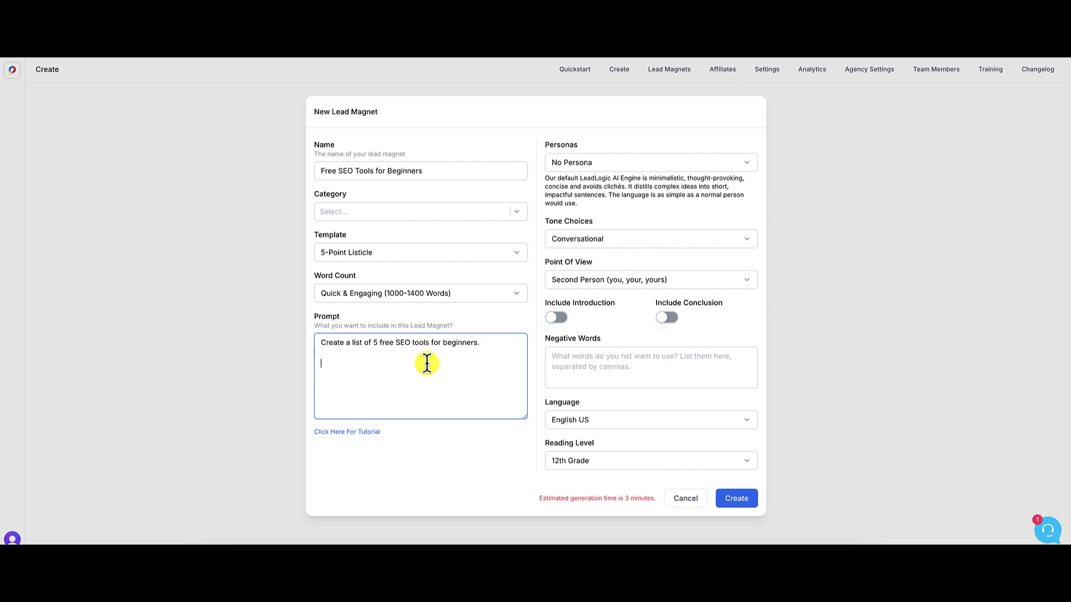
{"action": "type", "text": "Give me a"}
{"action": "key", "text": "BackSpace"}
{"action": "type", "text": "the pro"}
{"action": "key", "text": "BackSpace"}
{"action": "key", "text": "BackSpace"}
{"action": "key", "text": "BackSpace"}
{"action": "key", "text": "BackSpace"}
{"action": "key", "text": "BackSpace"}
{"action": "key", "text": "BackSpace"}
{"action": "key", "text": "BackSpace"}
{"action": "key", "text": "BackSpace"}
{"action": "key", "text": "BackSpace"}
{"action": "key", "text": "BackSpace"}
{"action": "key", "text": "BackSpace"}
{"action": "key", "text": "BackSpace"}
{"action": "key", "text": "BackSpace"}
{"action": "type", "text": "Within each tool, list the fol"}
{"action": "type", "text": "ing:"}
{"action": "key", "text": "Return"}
{"action": "type", "text": "1."}
{"action": "key", "text": "BackSpace"}
{"action": "key", "text": "BackSpace"}
{"action": "type", "text": "What it d"}
{"action": "key", "text": "BackSpace"}
{"action": "type", "text": "is:"}
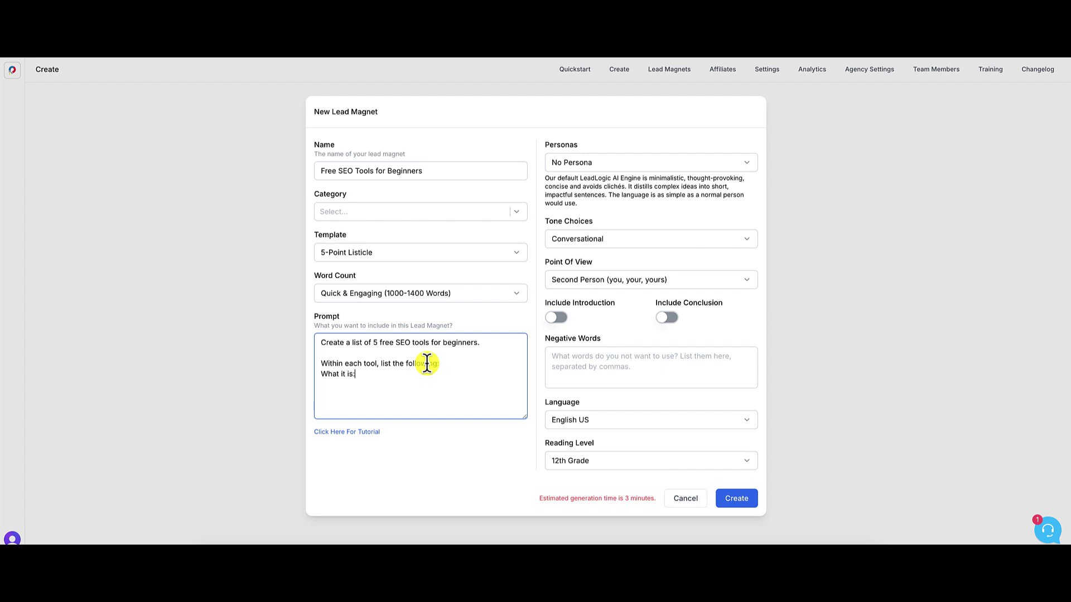
{"action": "key", "text": "Return"}
{"action": "type", "text": "W"}
{"action": "key", "text": "BackSpace"}
{"action": "key", "text": "BackSpace"}
{"action": "key", "text": "BackSpace"}
{"action": "key", "text": "BackSpace"}
{"action": "key", "text": "BackSpace"}
{"action": "type", "text": "t does:"}
{"action": "key", "text": "Return"}
{"action": "type", "text": "How much does it oost"}
{"action": "type", "text": "Pros"}
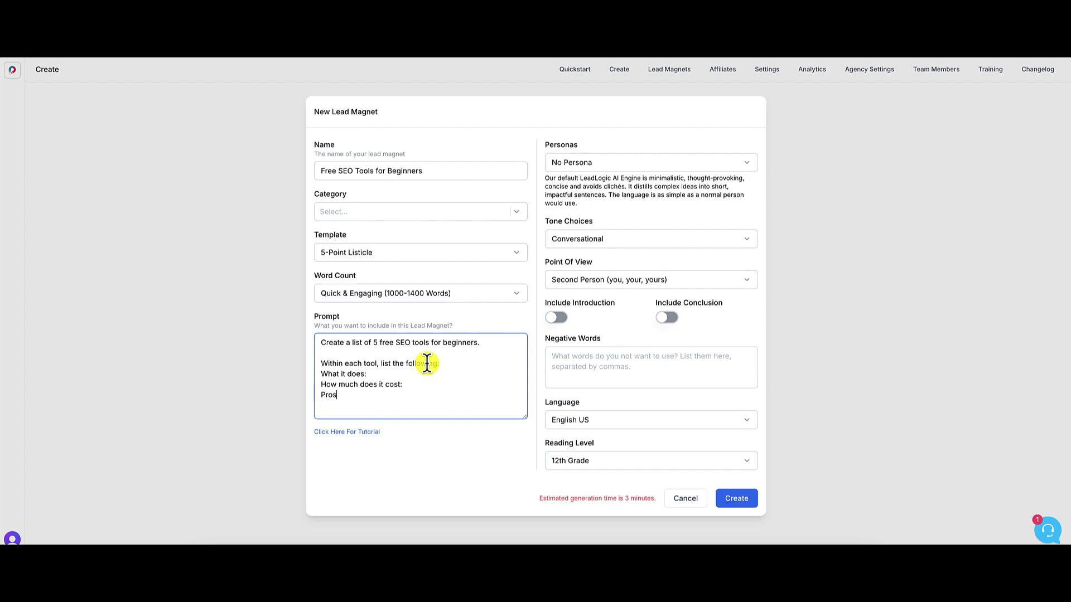
{"action": "type", "text": " and Cons of the tool"}
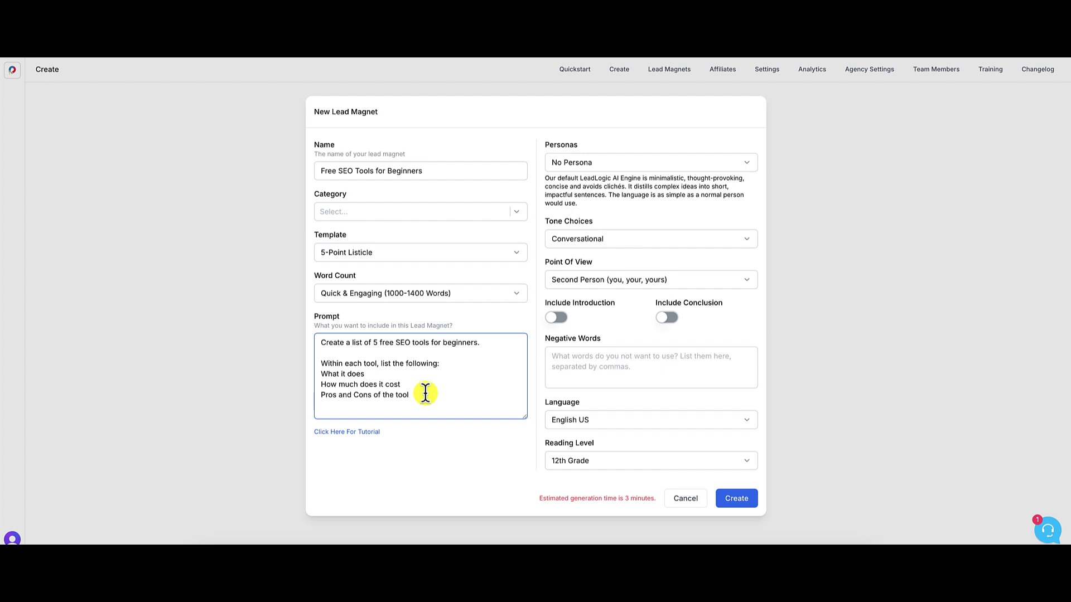
{"action": "type", "text": "The URL for the tool"}
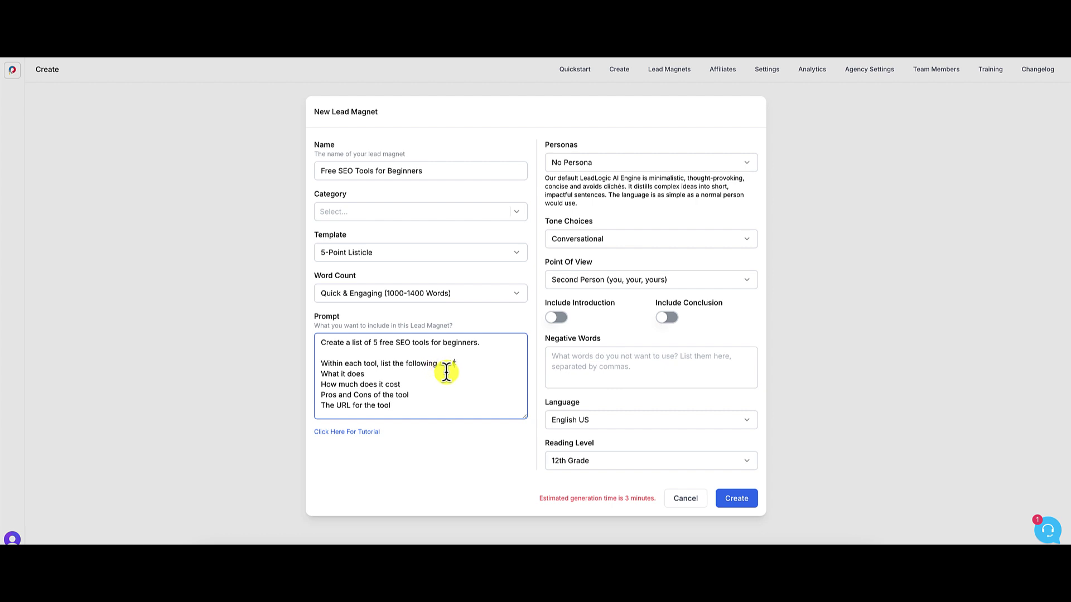
{"action": "type", "text": "3 h"}
{"action": "key", "text": "BackSpace"}
- Add a line after the first sentence stating the tool name will be H2
{"action": "left_click", "coordinate": [487, 344]}
{"action": "key", "text": "Return"}
{"action": "key", "text": "Return"}
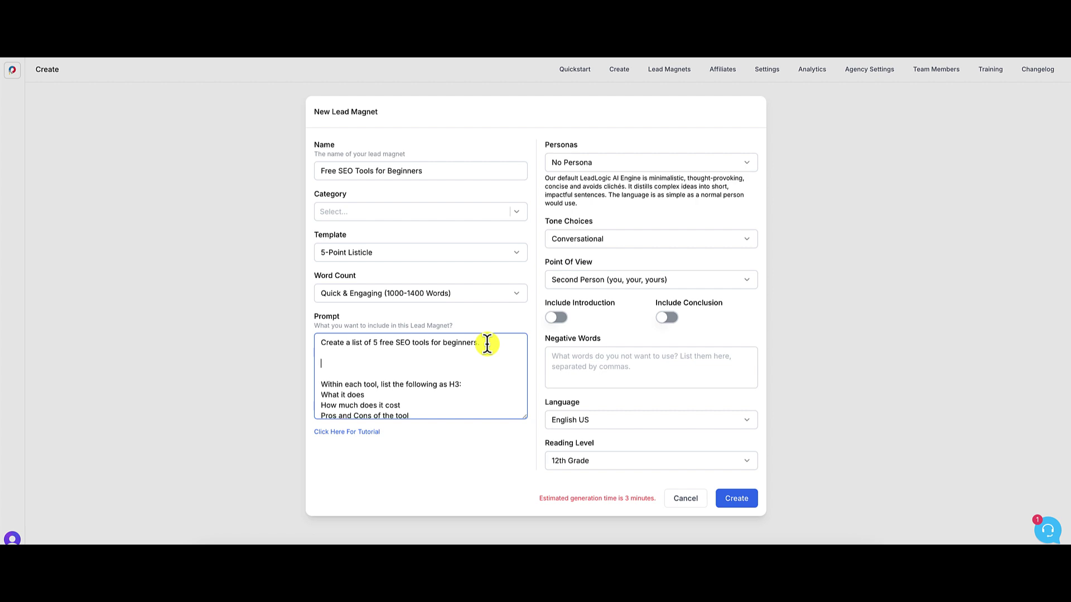
{"action": "type", "text": "Tolo"}
{"action": "key", "text": "BackSpace"}
{"action": "type", "text": "he tool wi"}
{"action": "type", "text": "ll th"}
{"action": "key", "text": "BackSpace"}
{"action": "key", "text": "BackSpace"}
{"action": "key", "text": "BackSpace"}
{"action": "key", "text": "BackSpace"}
{"action": "key", "text": "BackSpace"}
{"action": "key", "text": "BackSpace"}
{"action": "key", "text": "BackSpace"}
{"action": "type", "text": "name will be H2"}
{"action": "scroll", "coordinate": [439, 395], "scroll_direction": "down", "scroll_amount": 1}
{"action": "left_click", "coordinate": [407, 412]}
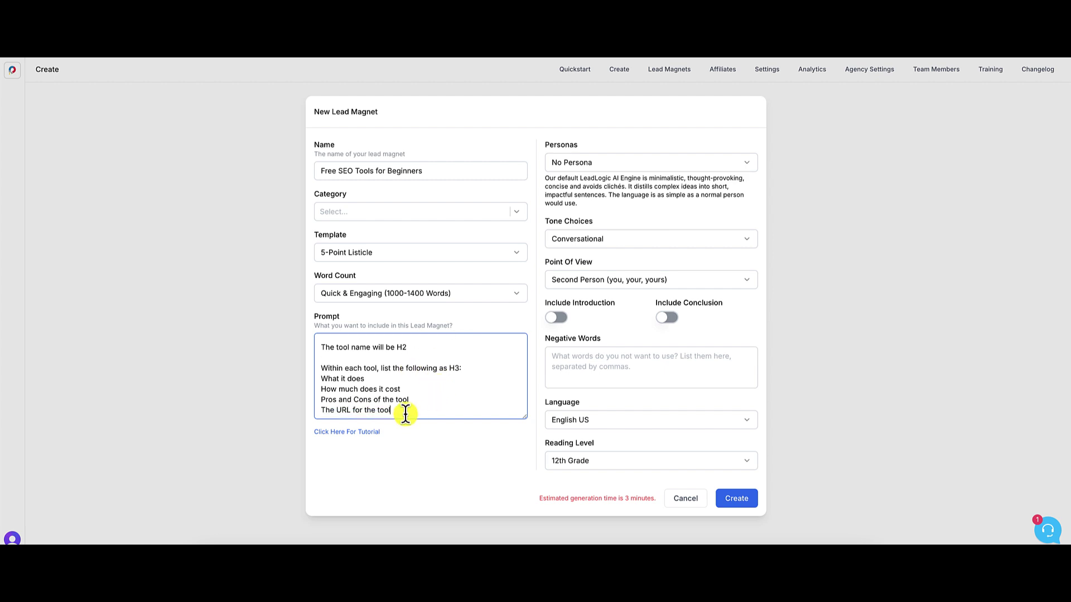
{"action": "left_click", "coordinate": [602, 163]}
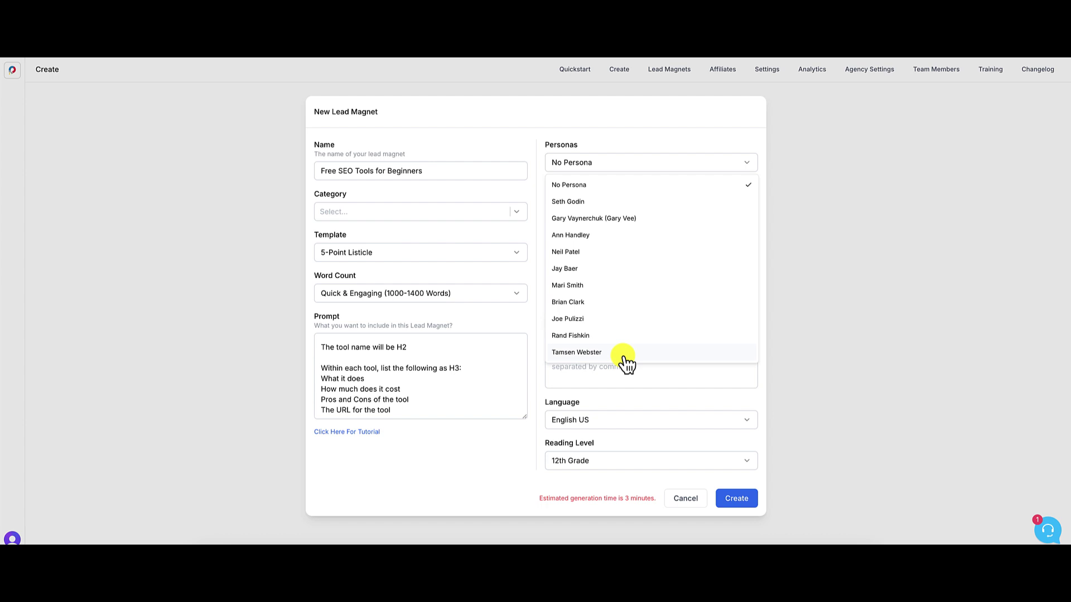
- Pick the high-energy persona, add introduction and conclusion, choose 8th Grade reading level, and generate
{"action": "left_click", "coordinate": [580, 222]}
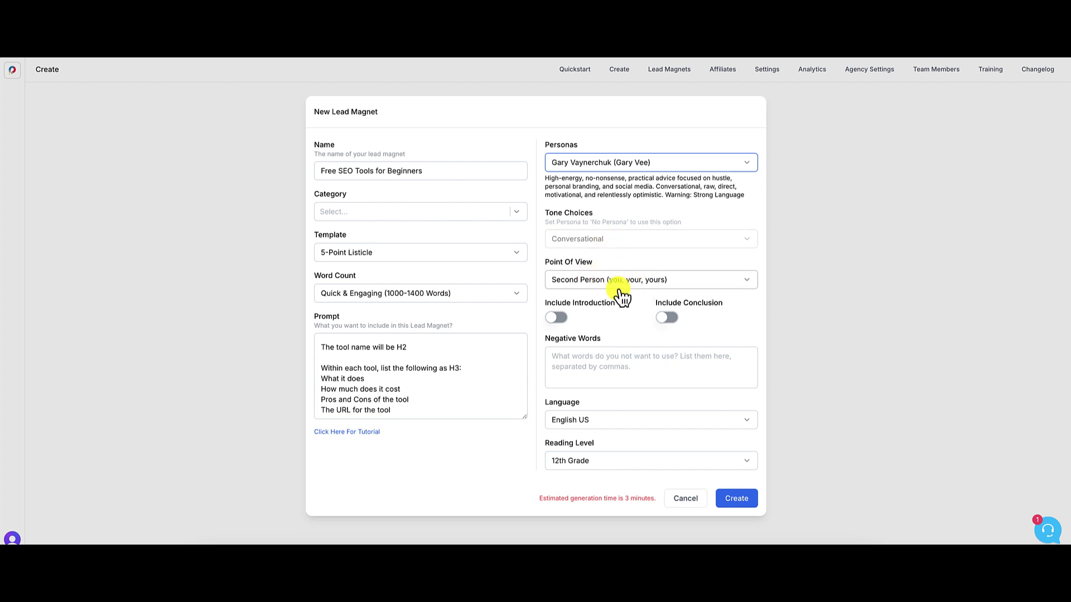
{"action": "left_click", "coordinate": [558, 317]}
{"action": "left_click", "coordinate": [669, 318]}
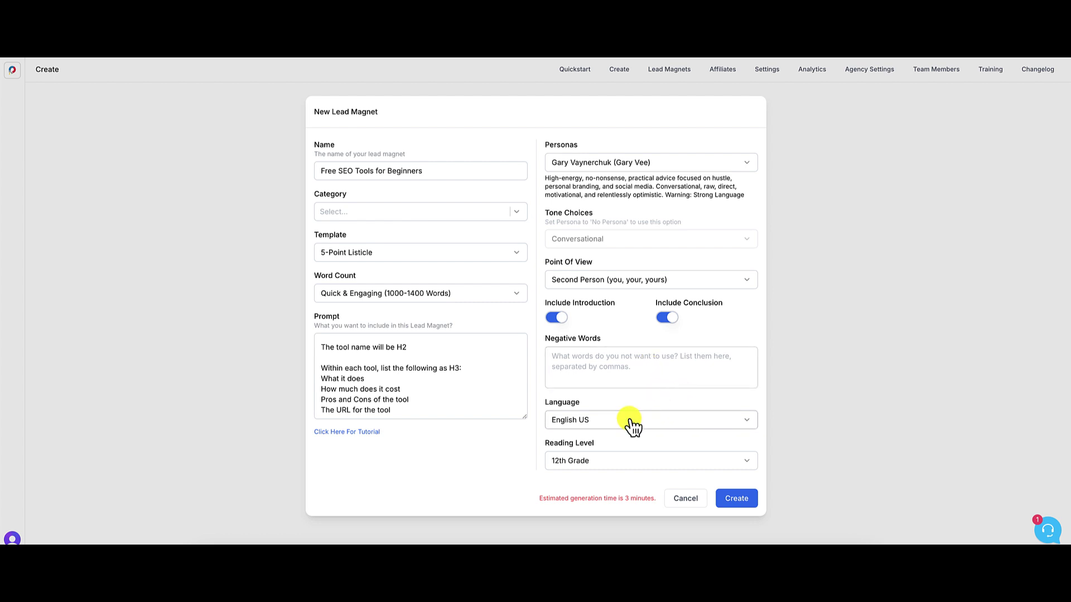
{"action": "left_click", "coordinate": [616, 464]}
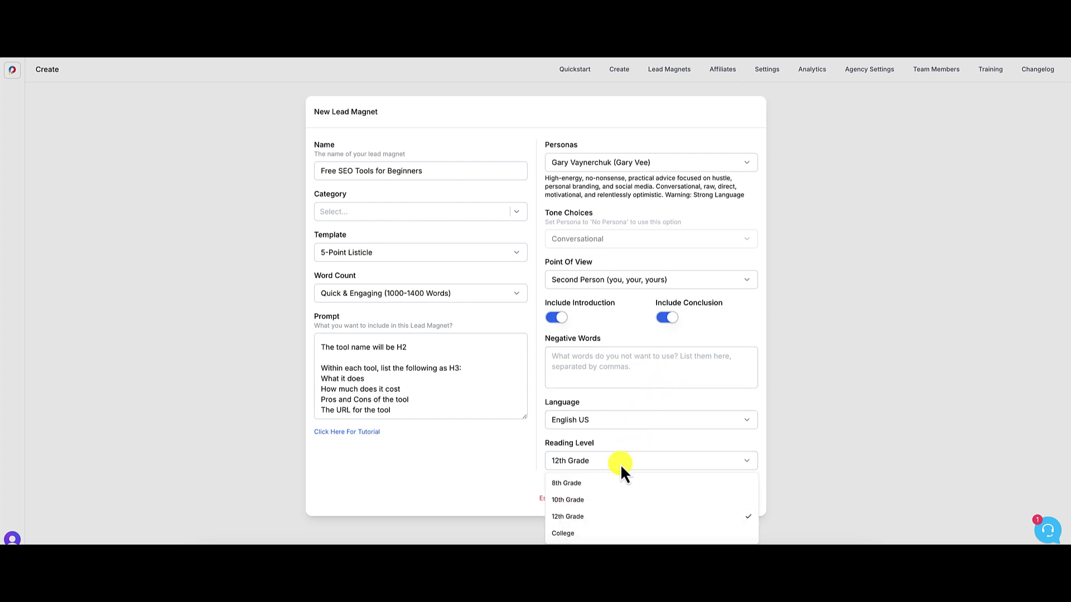
{"action": "left_click", "coordinate": [575, 483]}
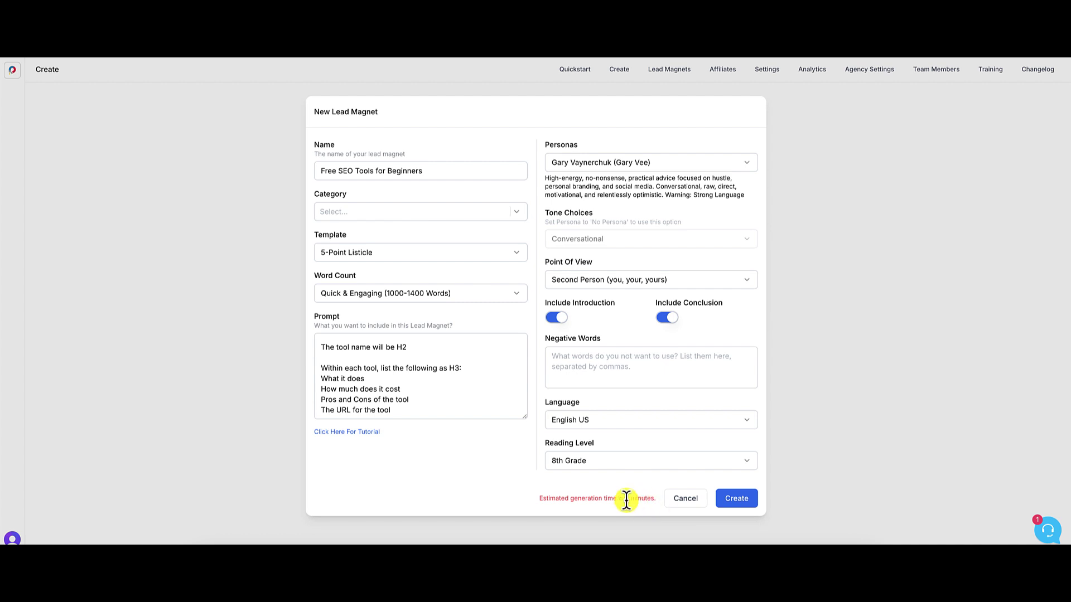
{"action": "left_click", "coordinate": [736, 501]}
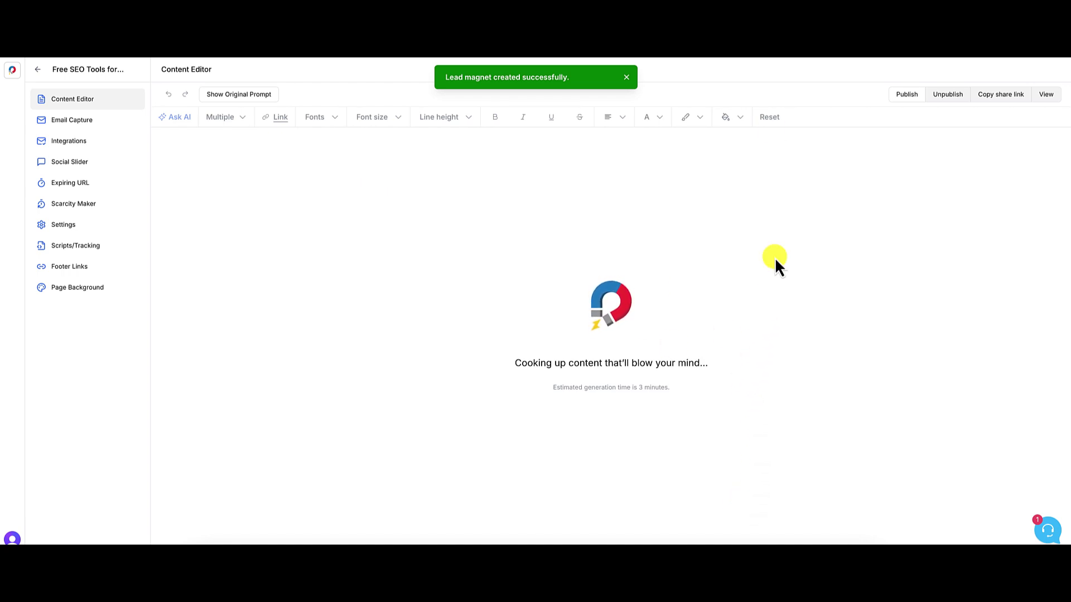
{"action": "left_click", "coordinate": [768, 20]}
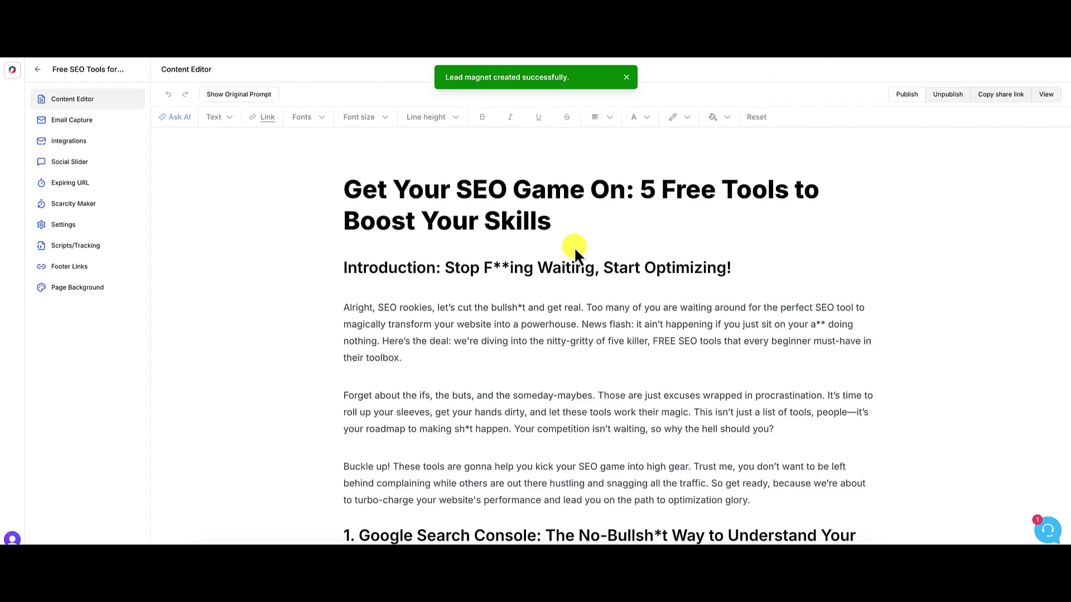
{"action": "left_click", "coordinate": [625, 77]}
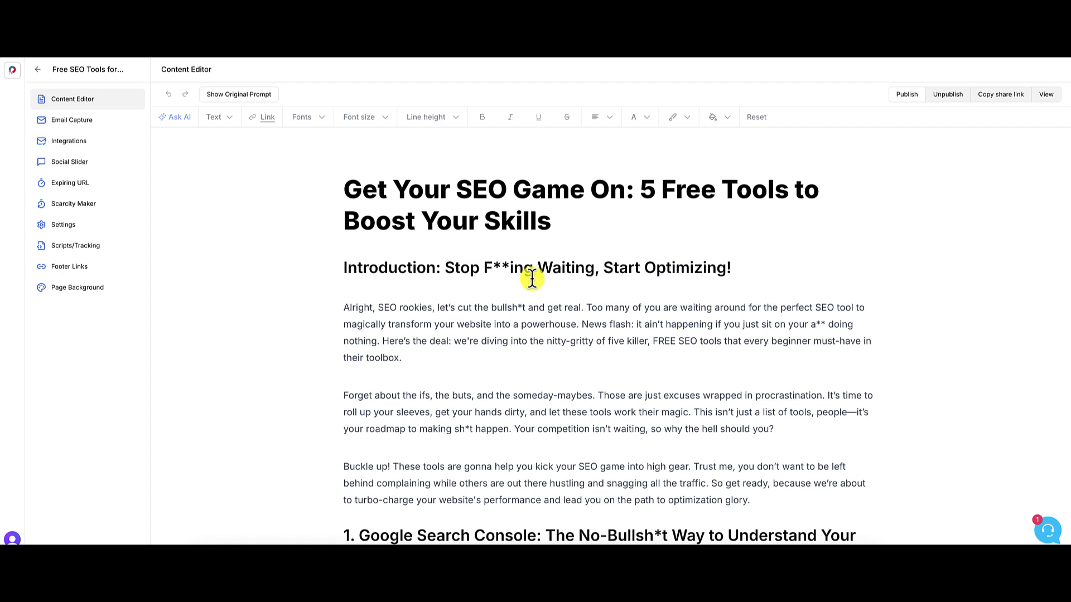
{"action": "left_click", "coordinate": [521, 308]}
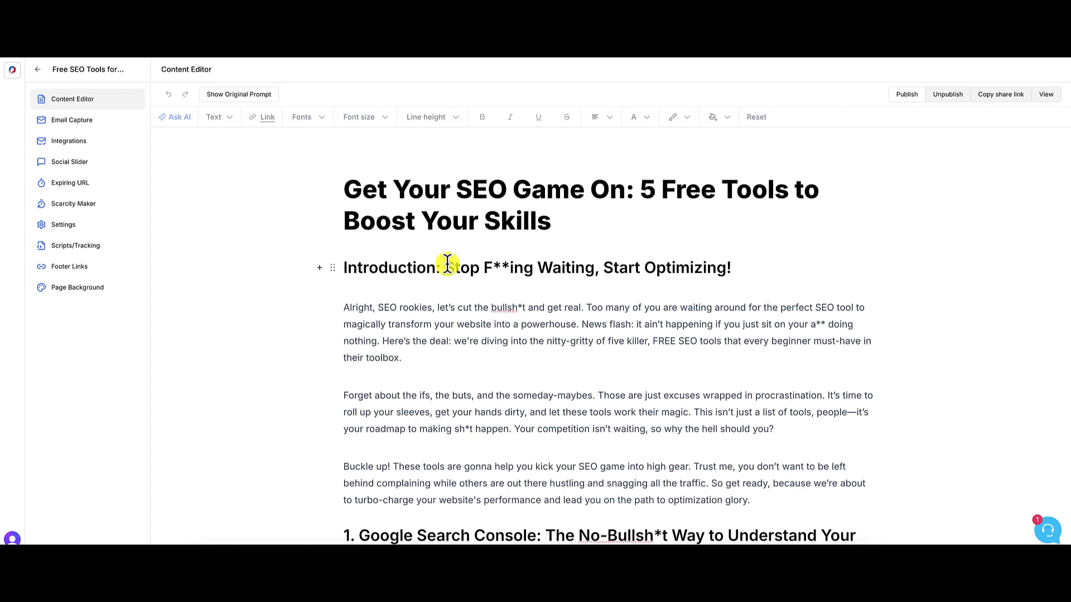
{"action": "left_click_drag", "start_coordinate": [445, 267], "coordinate": [342, 269]}
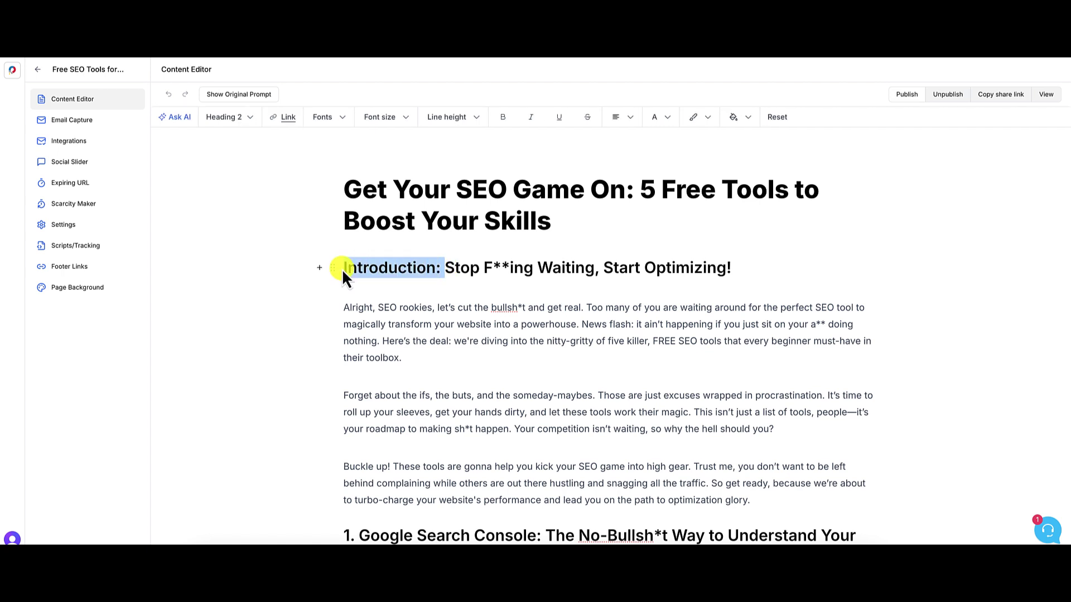
{"action": "key", "text": "BackSpace"}
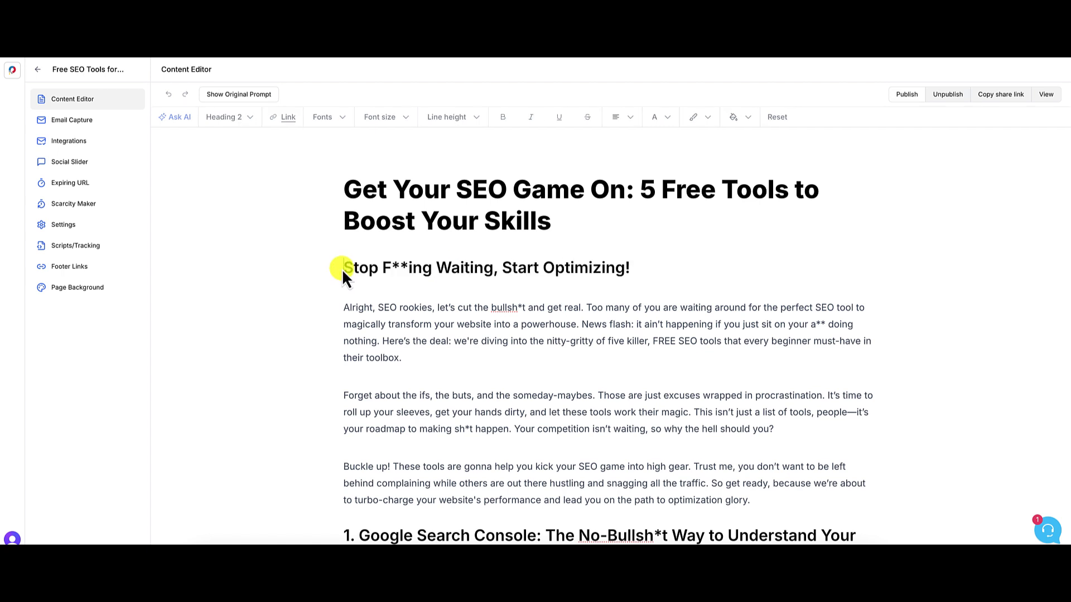
{"action": "scroll", "coordinate": [462, 330], "scroll_direction": "down", "scroll_amount": 1}
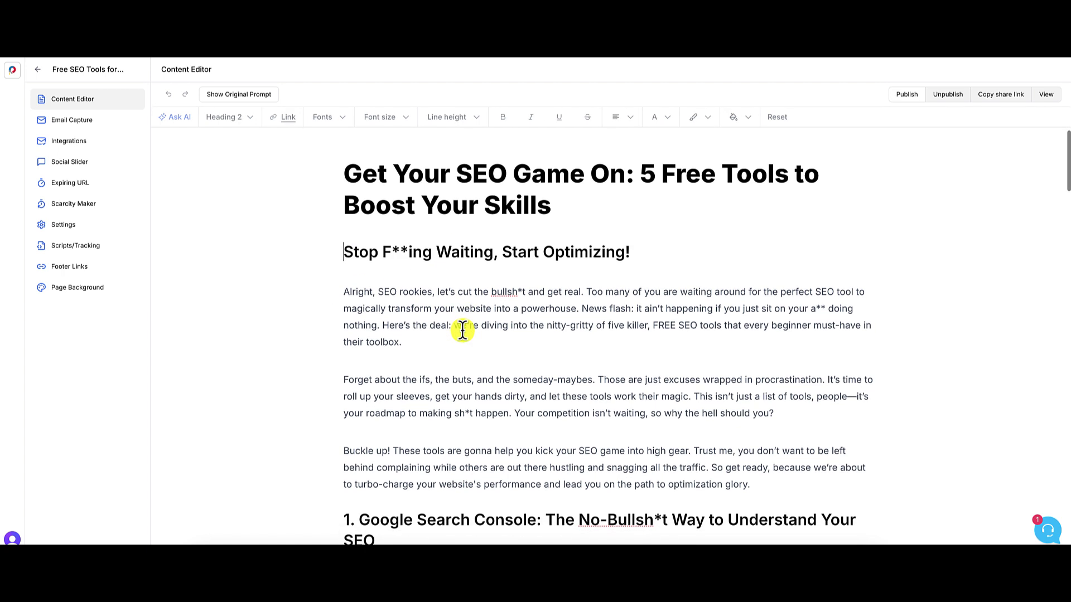
{"action": "scroll", "coordinate": [462, 330], "scroll_direction": "up", "scroll_amount": 1}
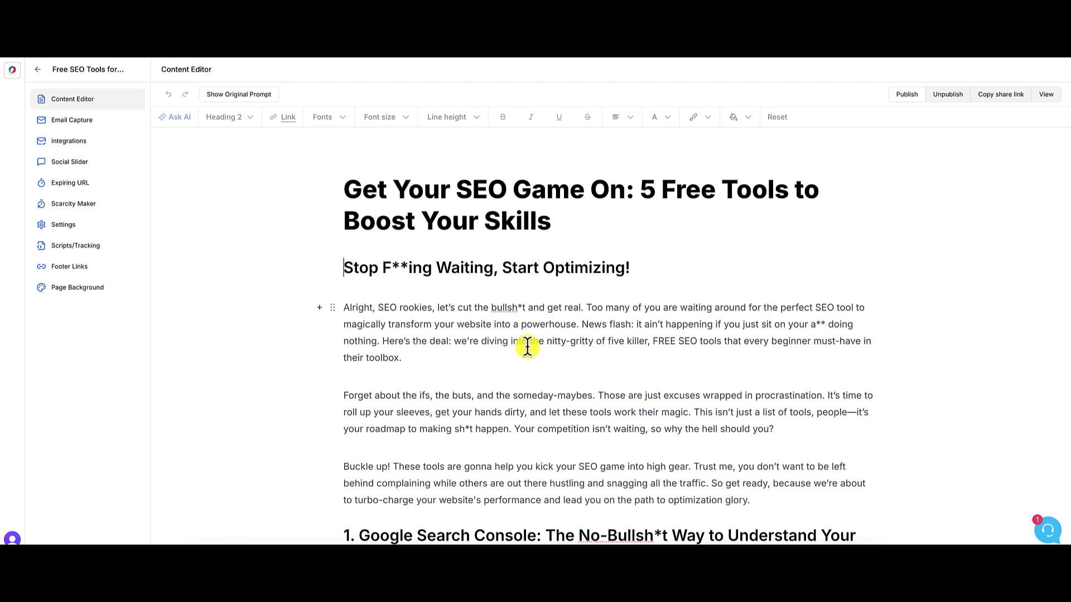
{"action": "scroll", "coordinate": [527, 346], "scroll_direction": "down", "scroll_amount": 3}
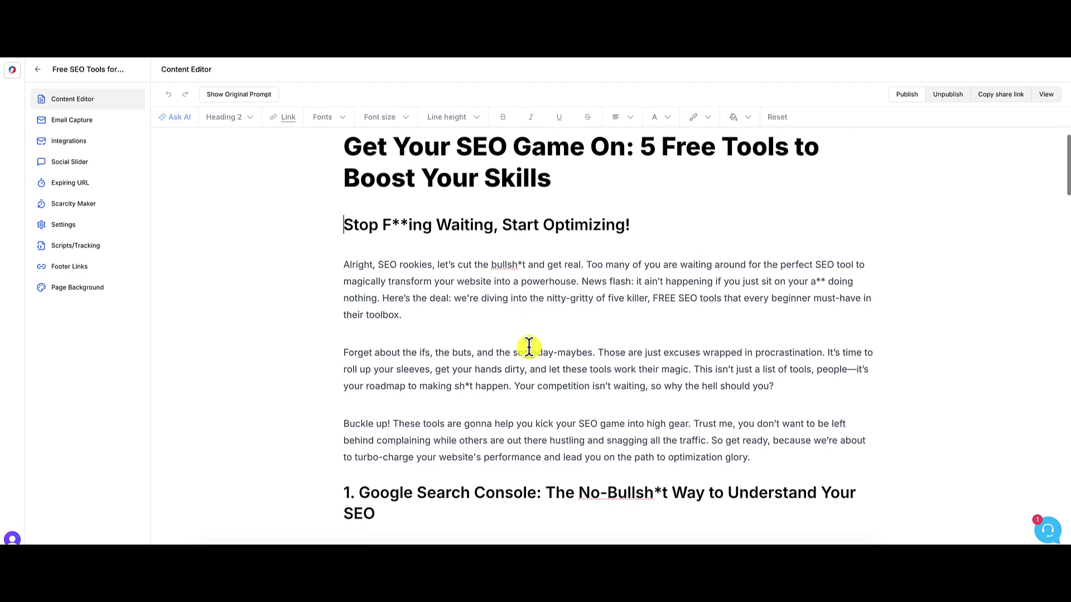
{"action": "scroll", "coordinate": [529, 347], "scroll_direction": "down", "scroll_amount": 6}
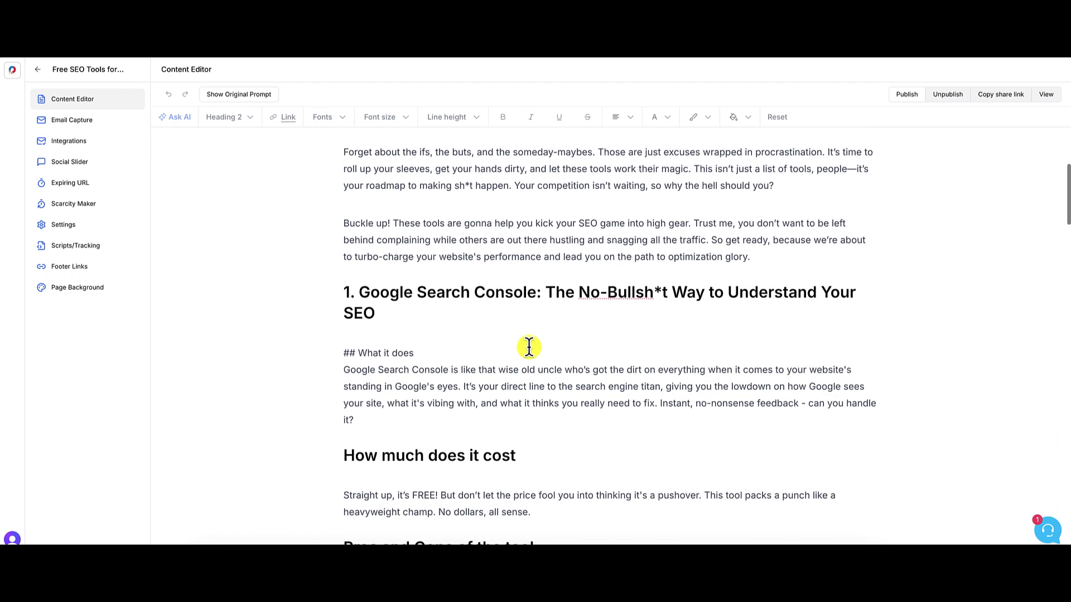
{"action": "scroll", "coordinate": [529, 347], "scroll_direction": "down", "scroll_amount": 1}
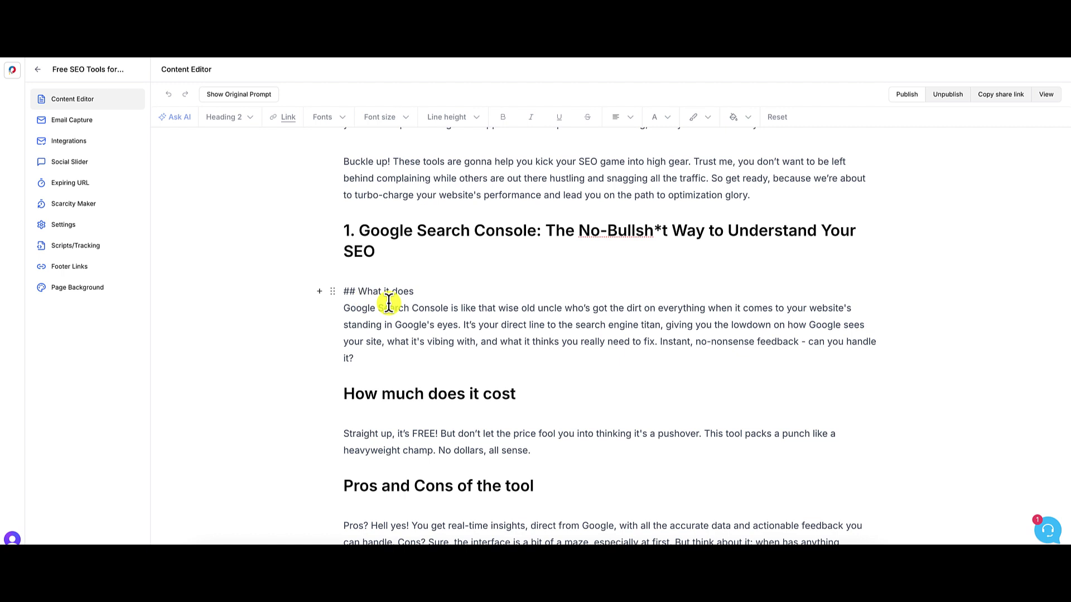
{"action": "scroll", "coordinate": [388, 304], "scroll_direction": "down", "scroll_amount": 2}
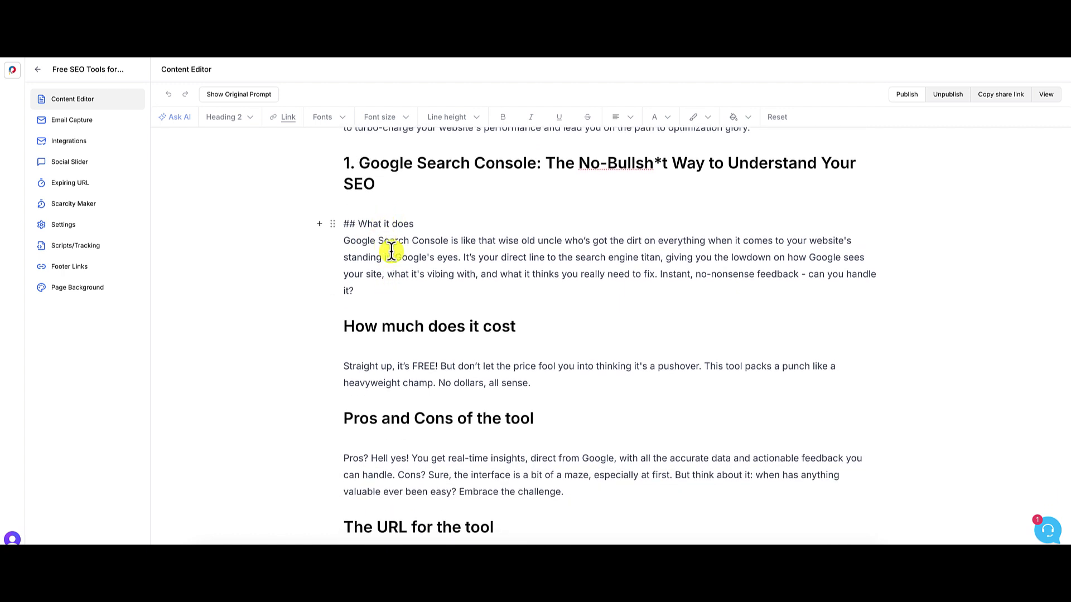
{"action": "scroll", "coordinate": [394, 260], "scroll_direction": "up", "scroll_amount": 1}
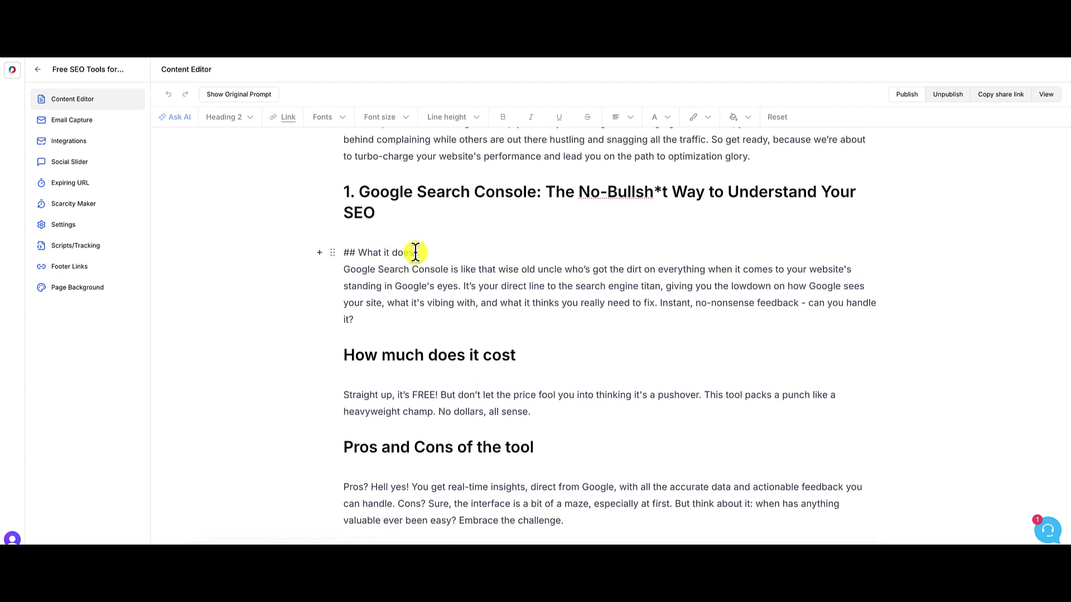
{"action": "scroll", "coordinate": [415, 252], "scroll_direction": "down", "scroll_amount": 10}
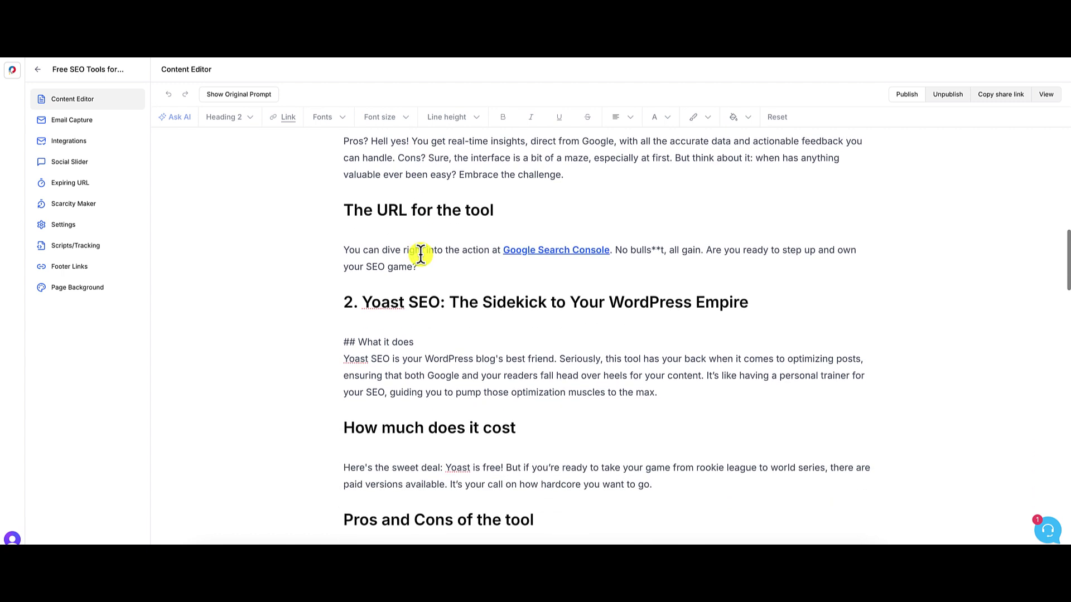
{"action": "scroll", "coordinate": [407, 346], "scroll_direction": "up", "scroll_amount": 10}
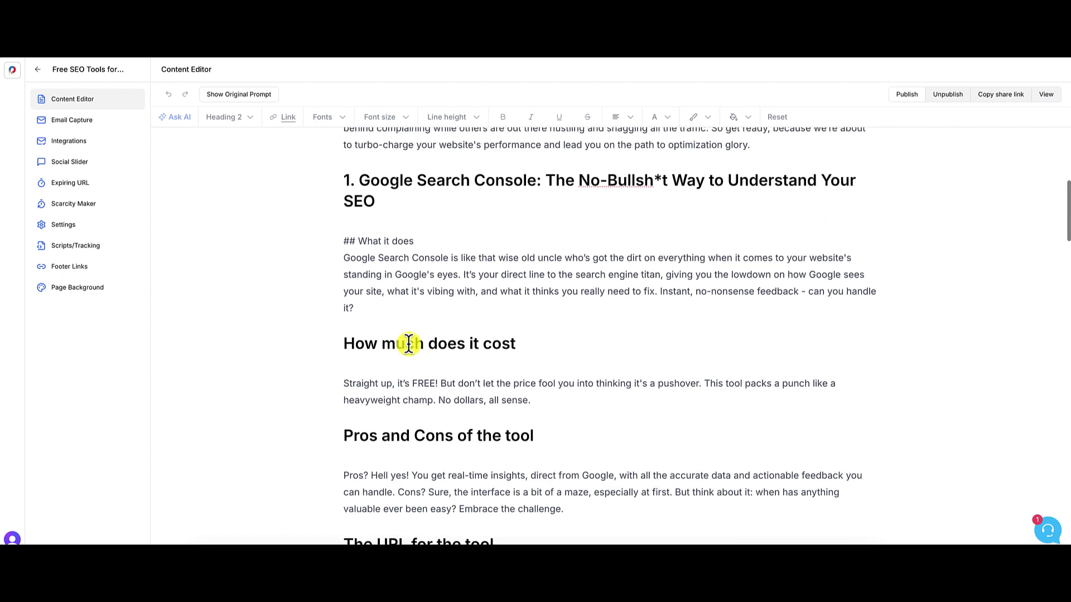
- Delete the '## ' prefix and make 'What it does' a Heading 2
{"action": "left_click", "coordinate": [362, 238]}
{"action": "key", "text": "BackSpace"}
{"action": "key", "text": "BackSpace"}
{"action": "key", "text": "BackSpace"}
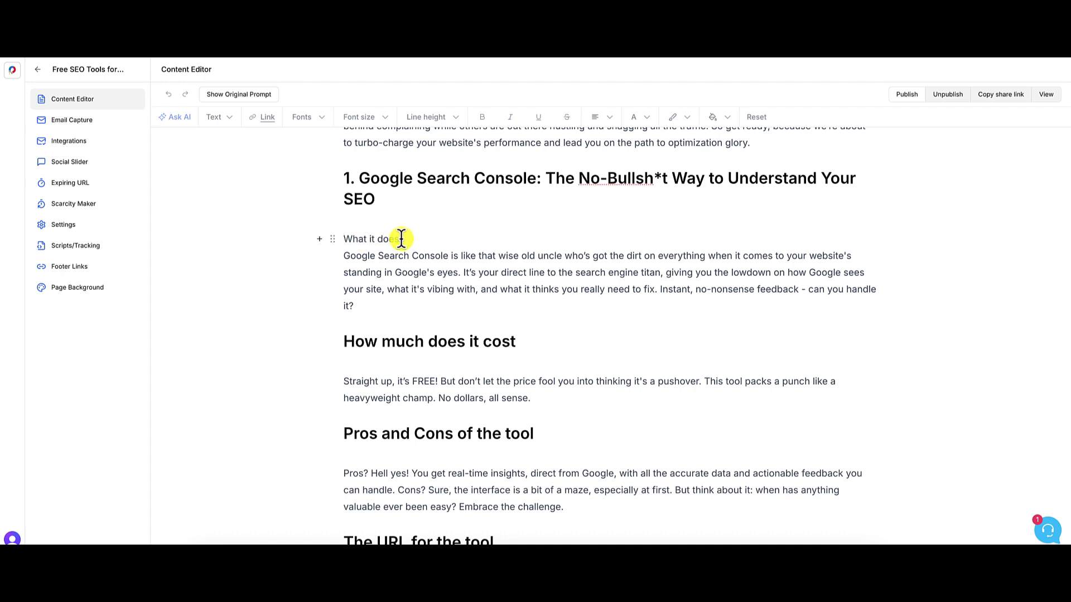
{"action": "left_click_drag", "start_coordinate": [401, 239], "coordinate": [344, 235]}
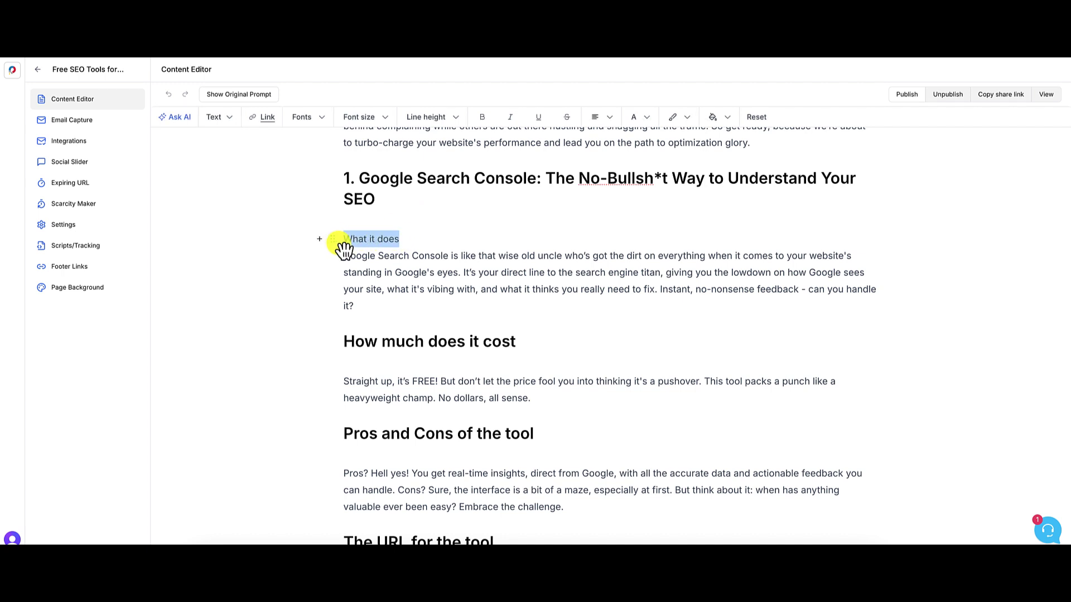
{"action": "left_click", "coordinate": [214, 118]}
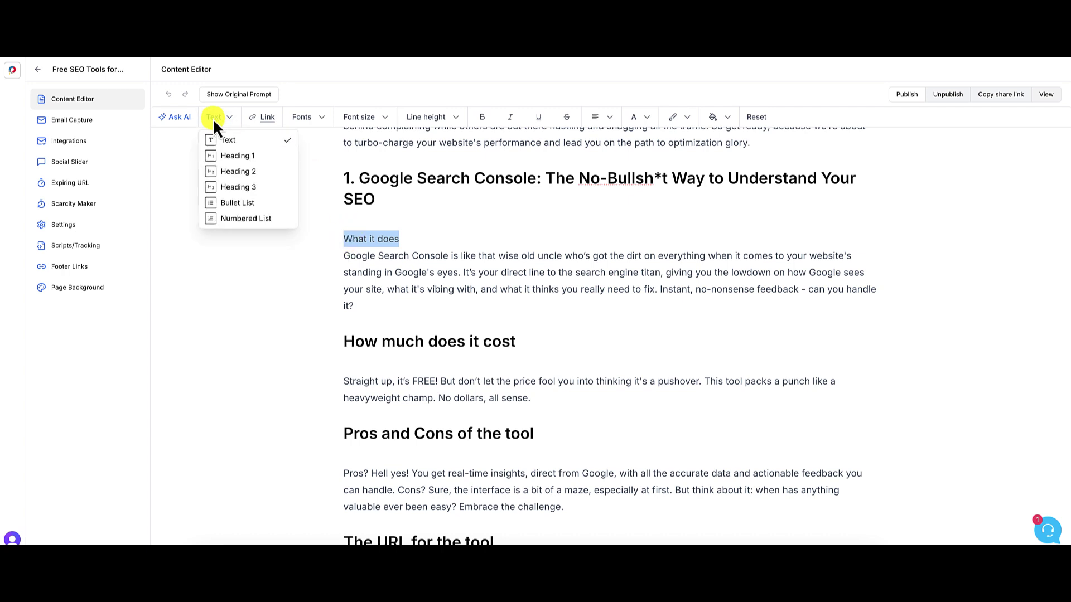
{"action": "left_click", "coordinate": [246, 172]}
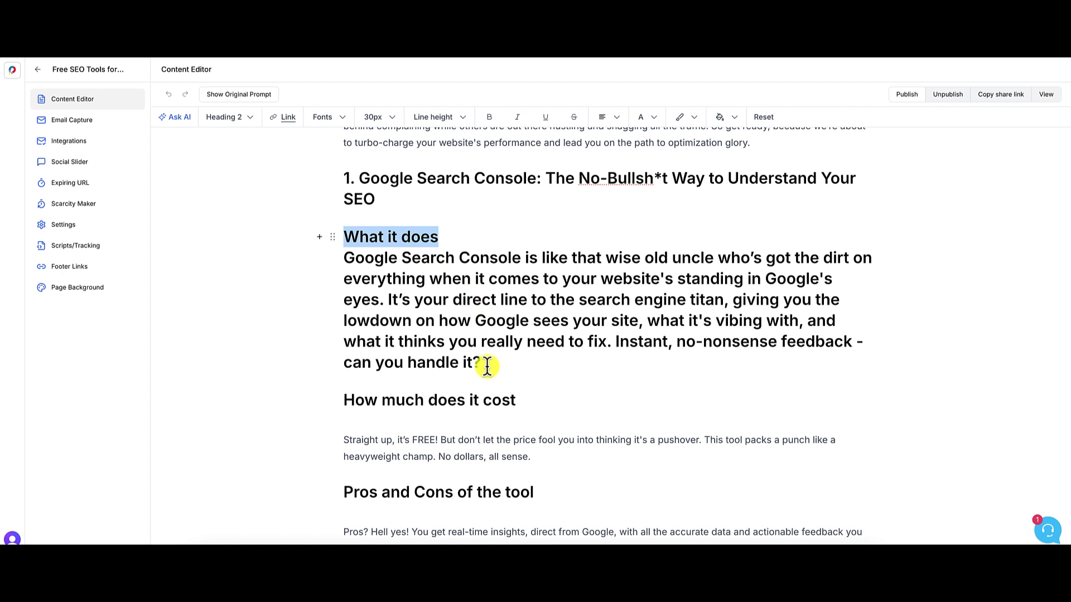
- Return the Google Search Console description to normal text and add a blank line above it
{"action": "left_click_drag", "start_coordinate": [483, 363], "coordinate": [346, 258]}
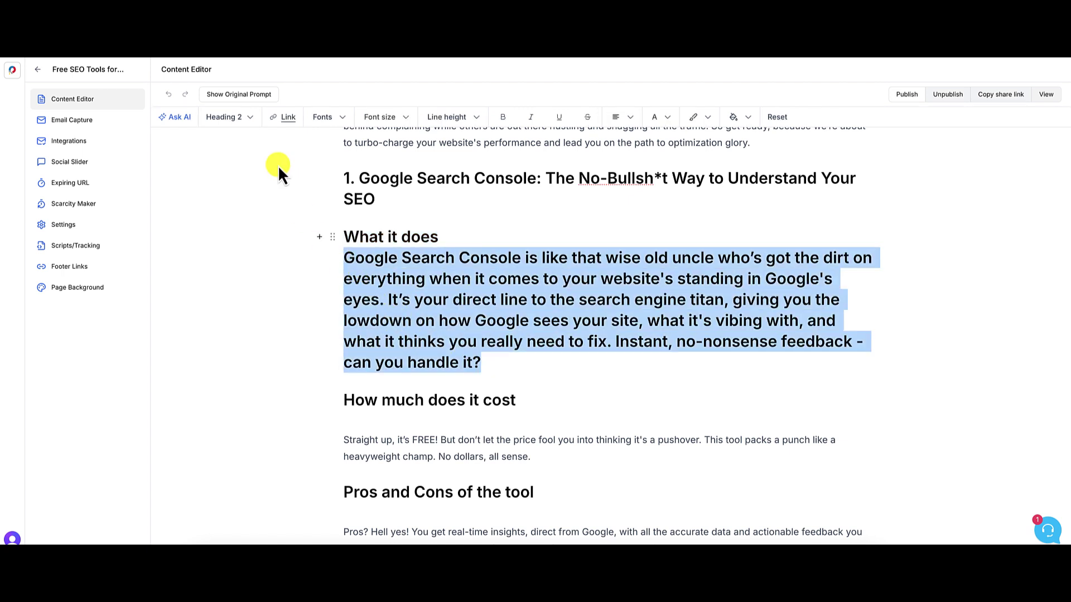
{"action": "left_click", "coordinate": [251, 125]}
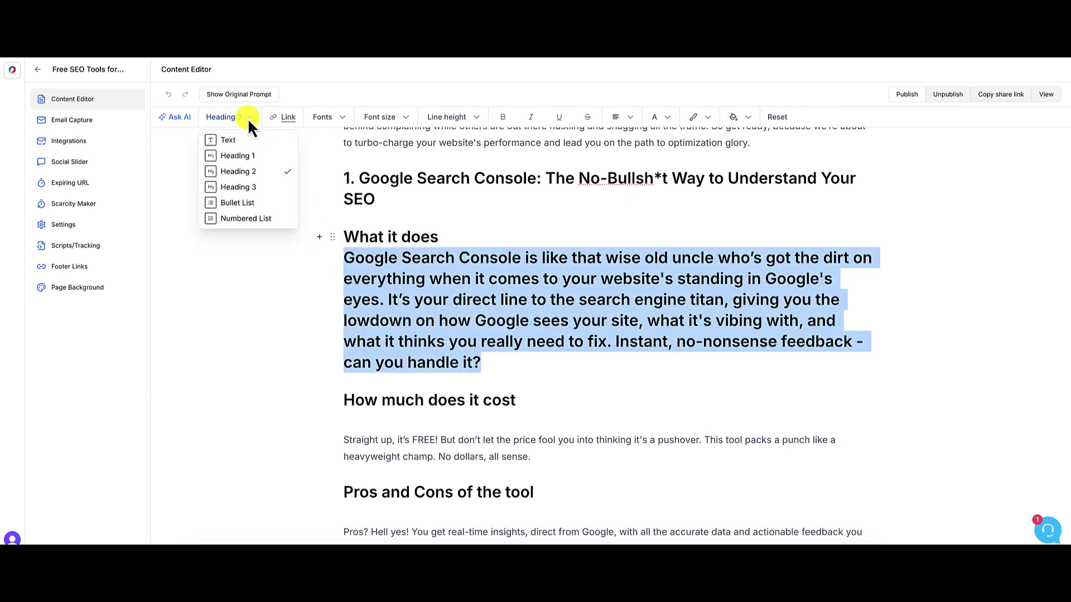
{"action": "left_click", "coordinate": [233, 143]}
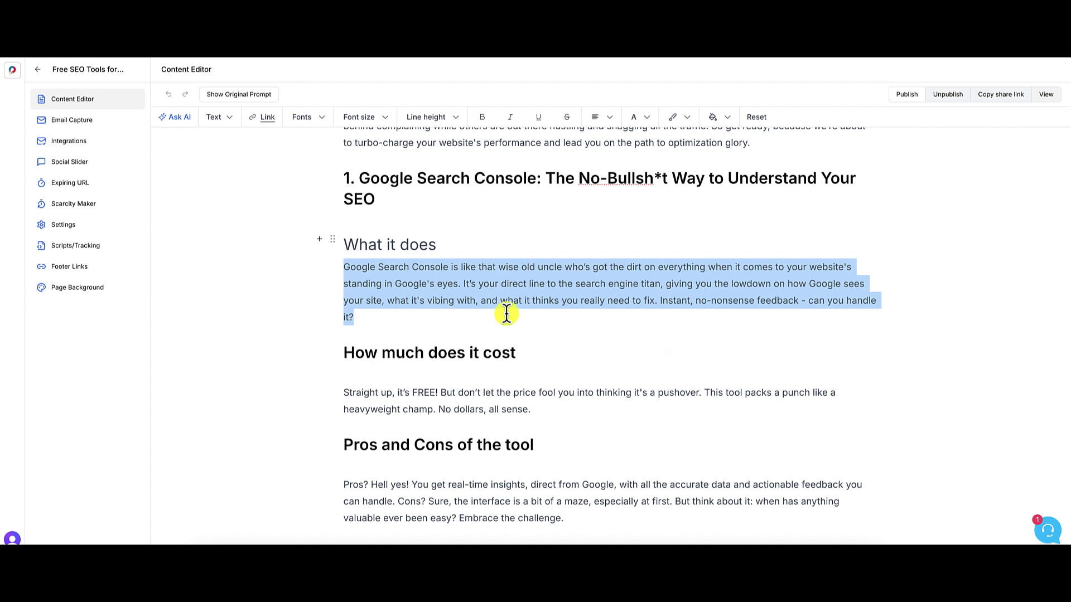
{"action": "left_click", "coordinate": [354, 243]}
{"action": "left_click_drag", "start_coordinate": [343, 244], "coordinate": [441, 246]}
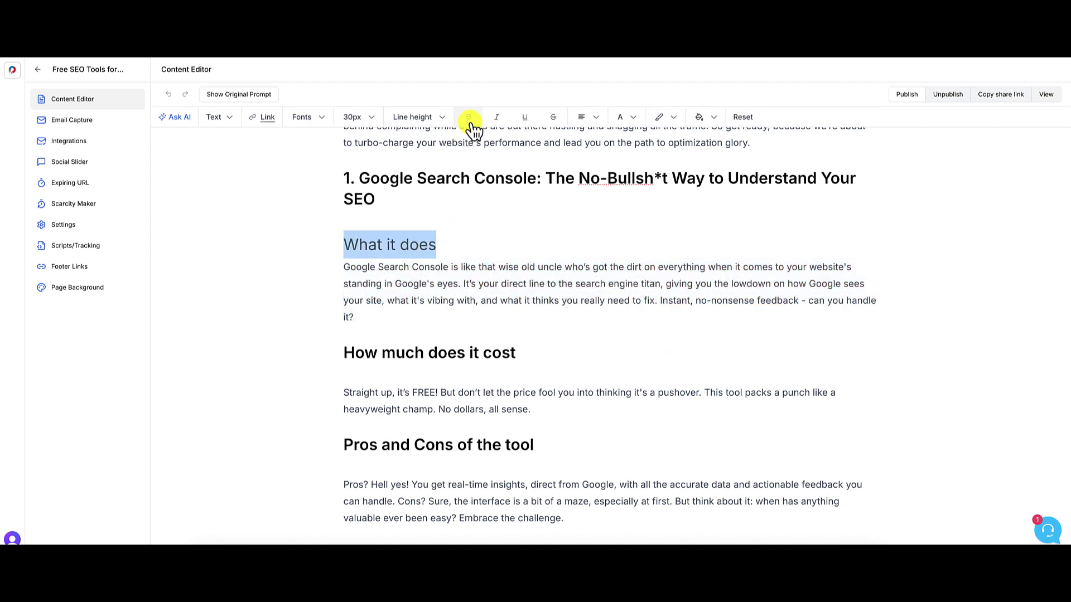
{"action": "left_click", "coordinate": [473, 248]}
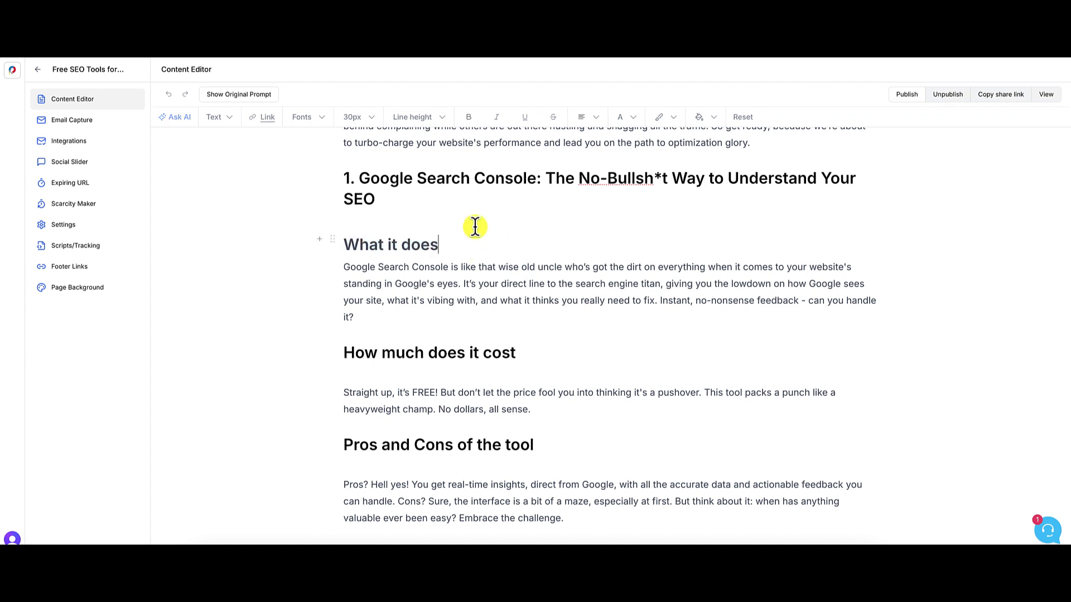
{"action": "left_click", "coordinate": [343, 267]}
{"action": "key", "text": "Return"}
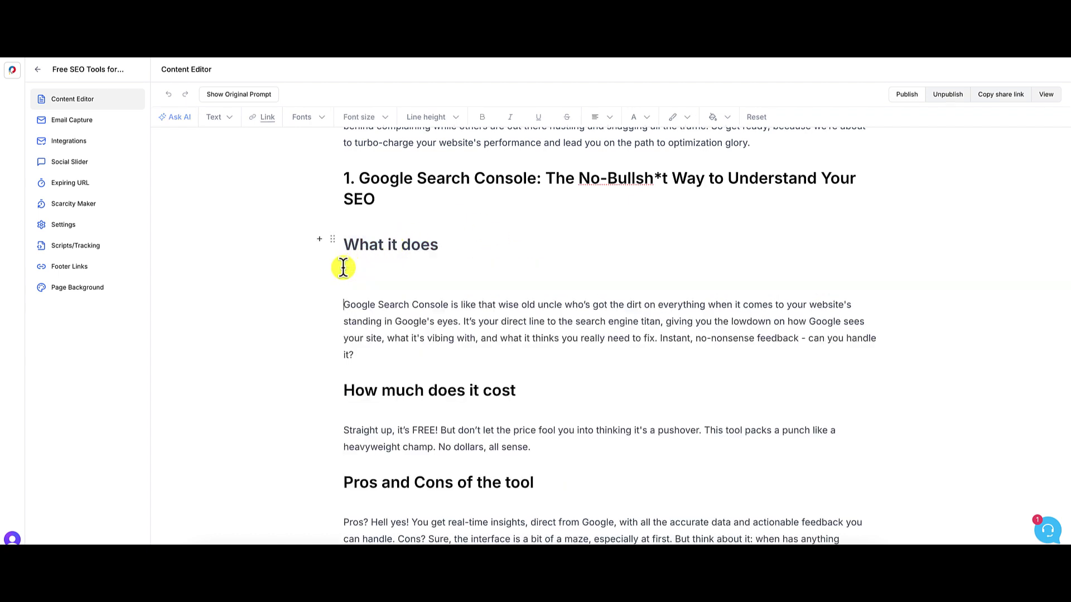
{"action": "key", "text": "BackSpace"}
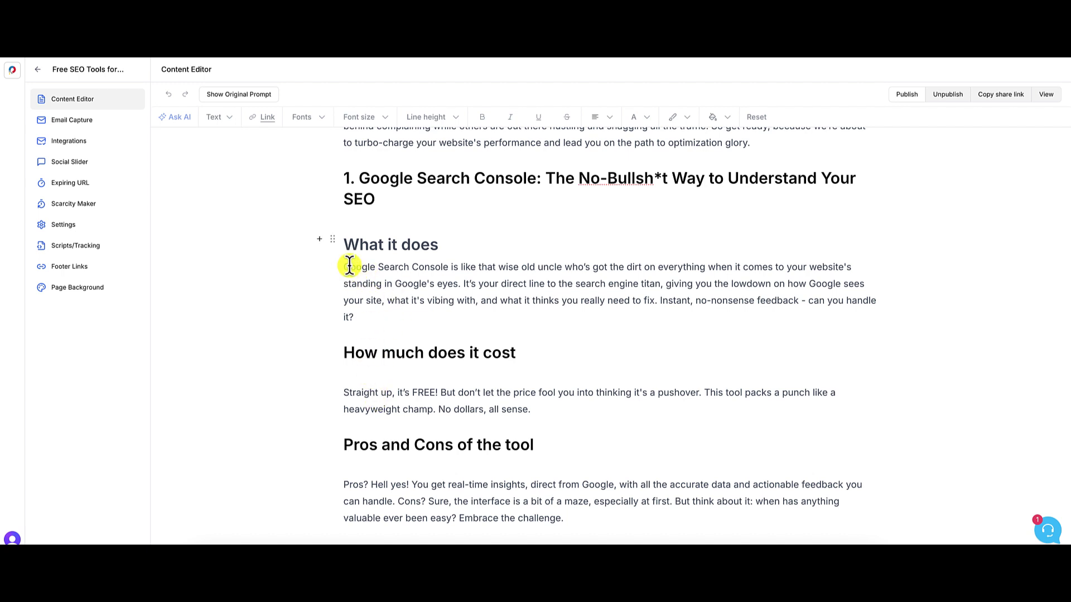
{"action": "key", "text": "Return"}
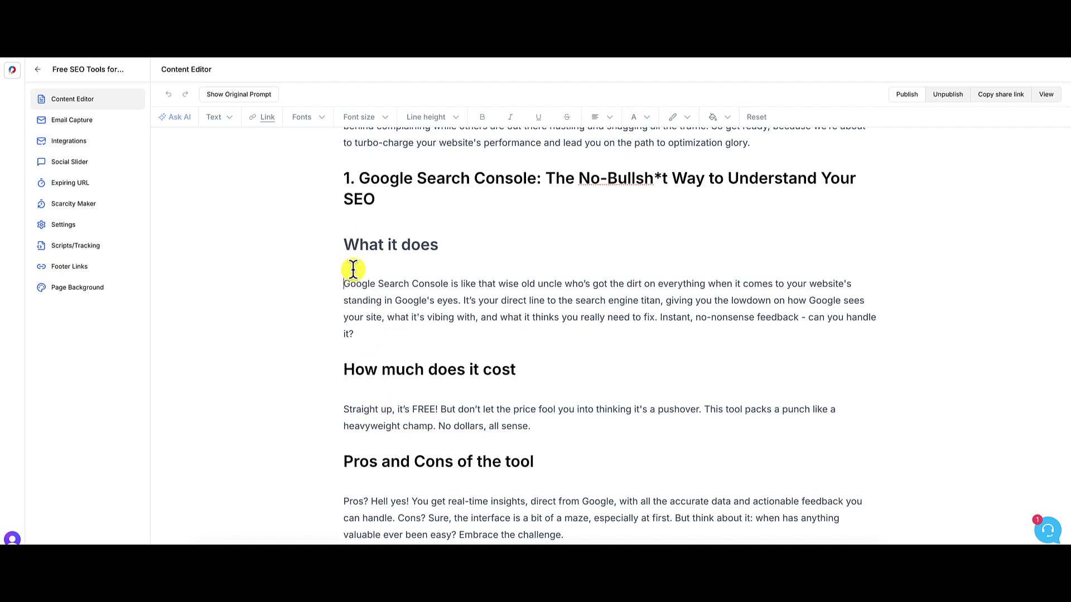
- Delete ' of the tool' from section 1's pros heading so it reads 'Pros and Cons'
{"action": "scroll", "coordinate": [499, 320], "scroll_direction": "down", "scroll_amount": 1}
{"action": "scroll", "coordinate": [499, 320], "scroll_direction": "down", "scroll_amount": 6}
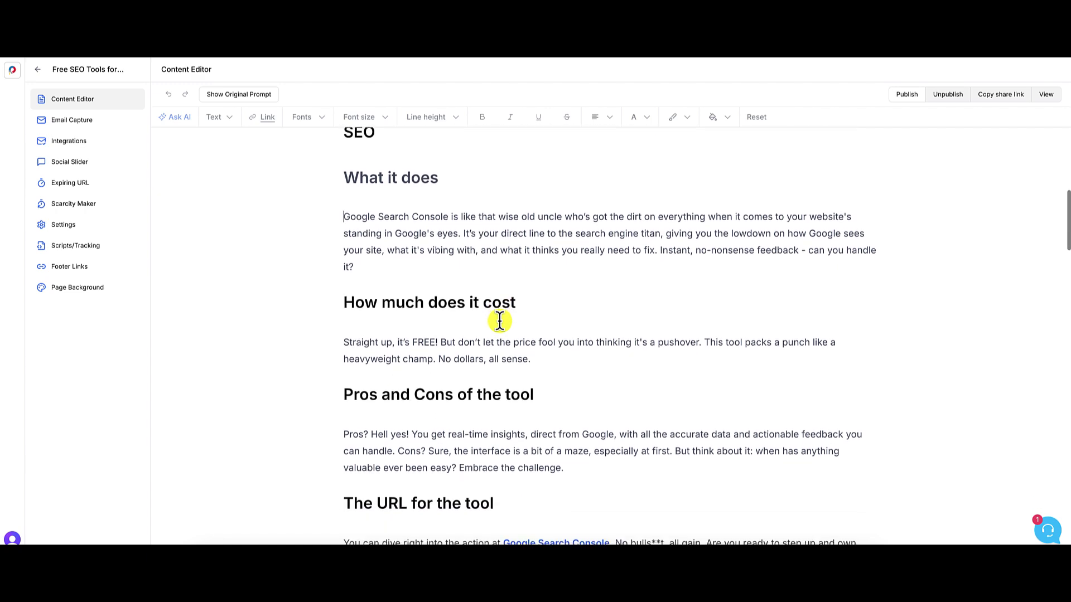
{"action": "scroll", "coordinate": [499, 321], "scroll_direction": "down", "scroll_amount": 1}
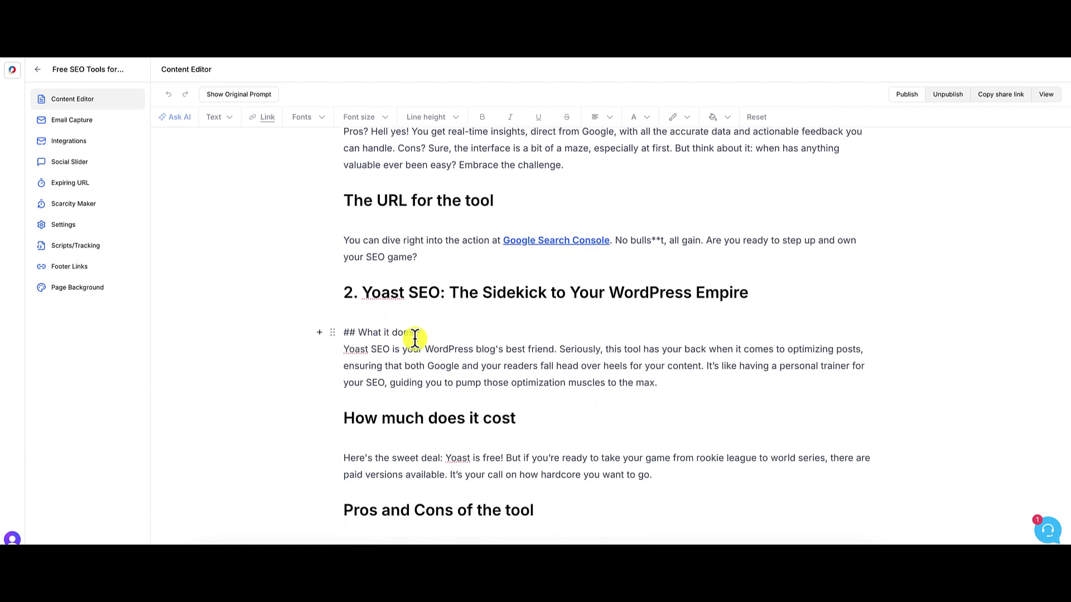
{"action": "scroll", "coordinate": [415, 339], "scroll_direction": "up", "scroll_amount": 2}
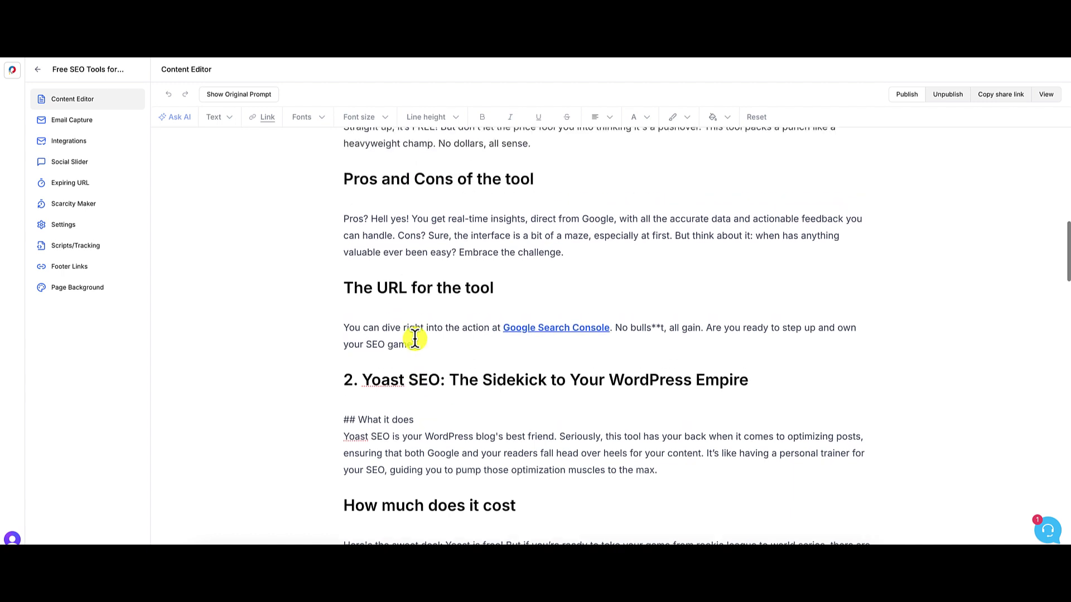
{"action": "scroll", "coordinate": [415, 338], "scroll_direction": "up", "scroll_amount": 5}
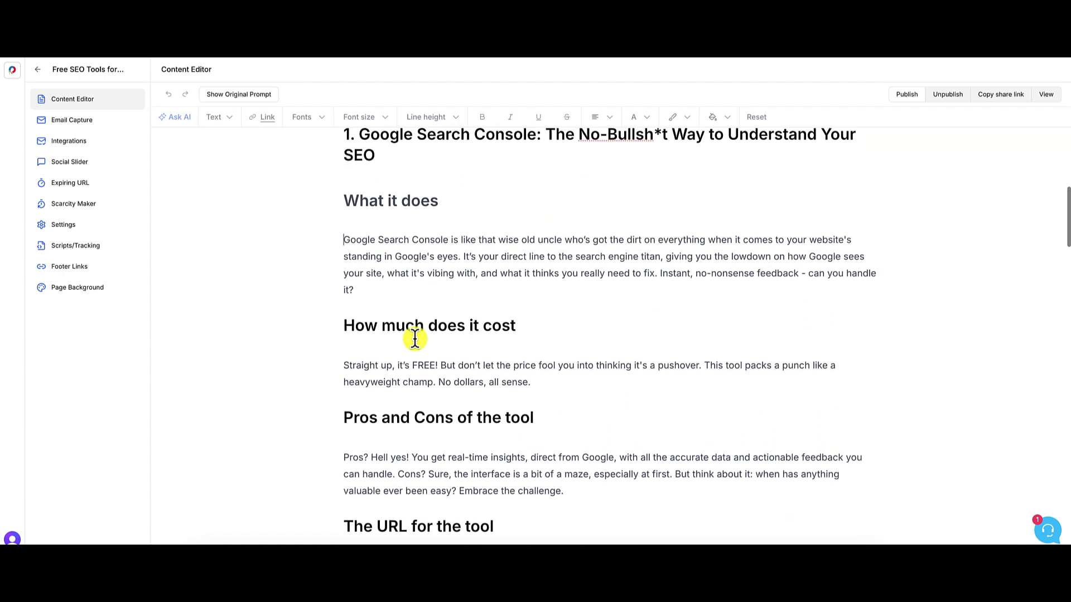
{"action": "scroll", "coordinate": [495, 314], "scroll_direction": "down", "scroll_amount": 1}
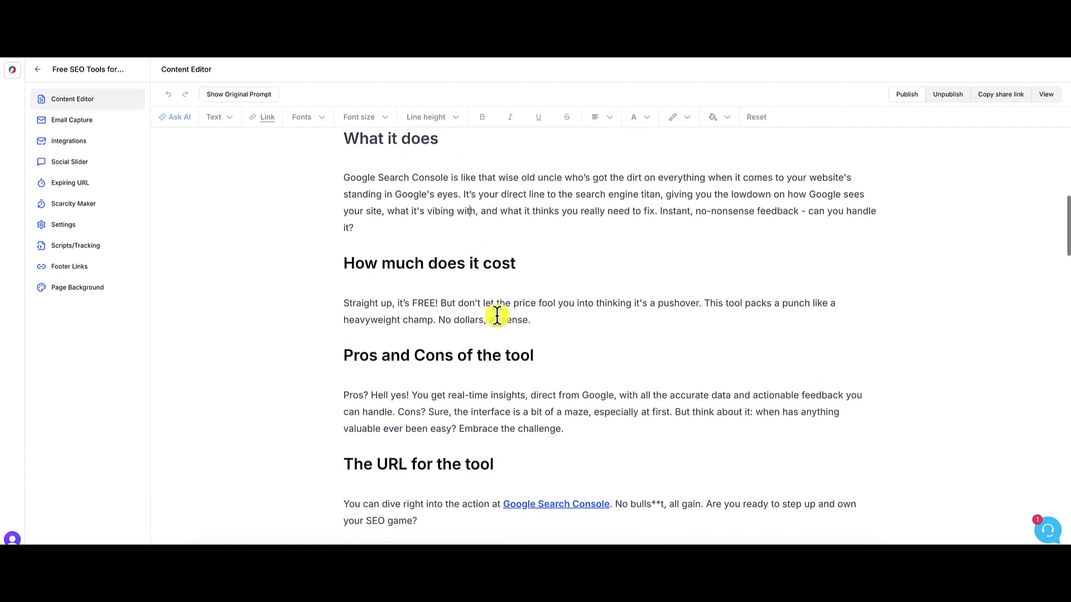
{"action": "left_click", "coordinate": [518, 262]}
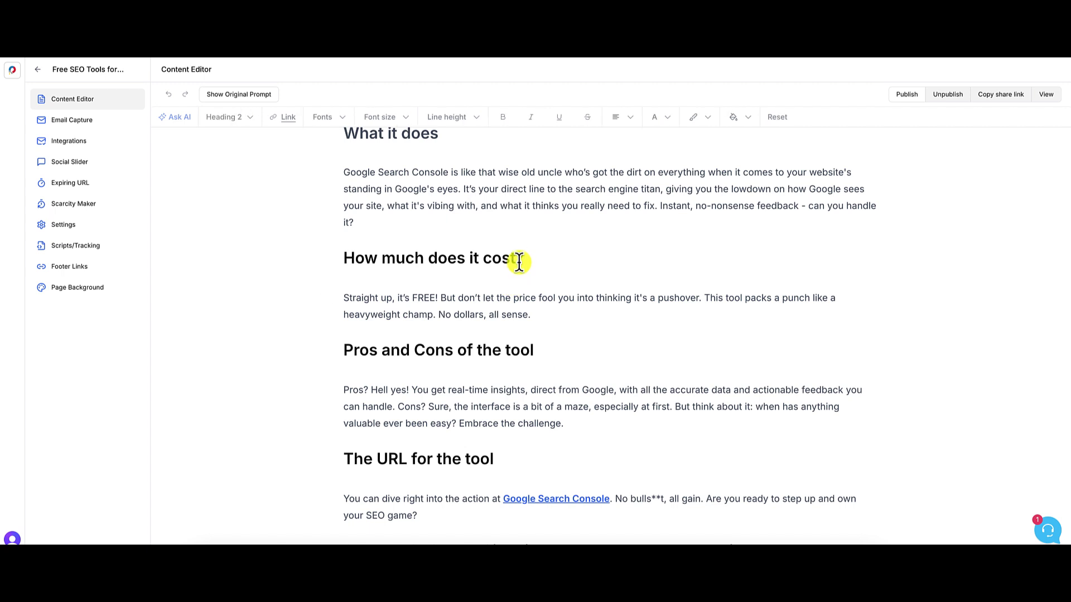
{"action": "left_click_drag", "start_coordinate": [454, 350], "coordinate": [533, 350]}
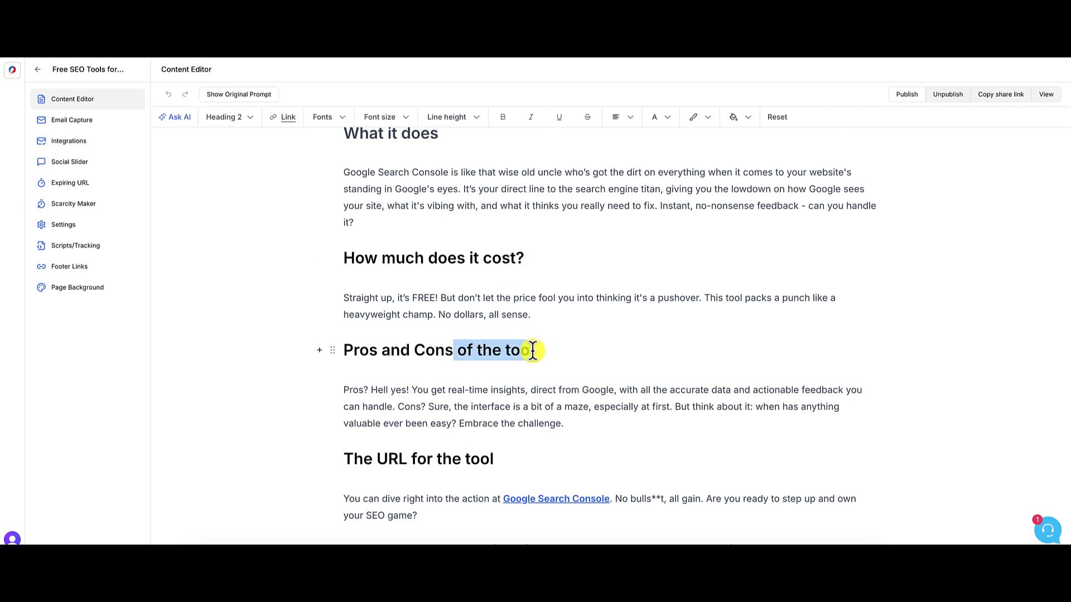
{"action": "key", "text": "BackSpace"}
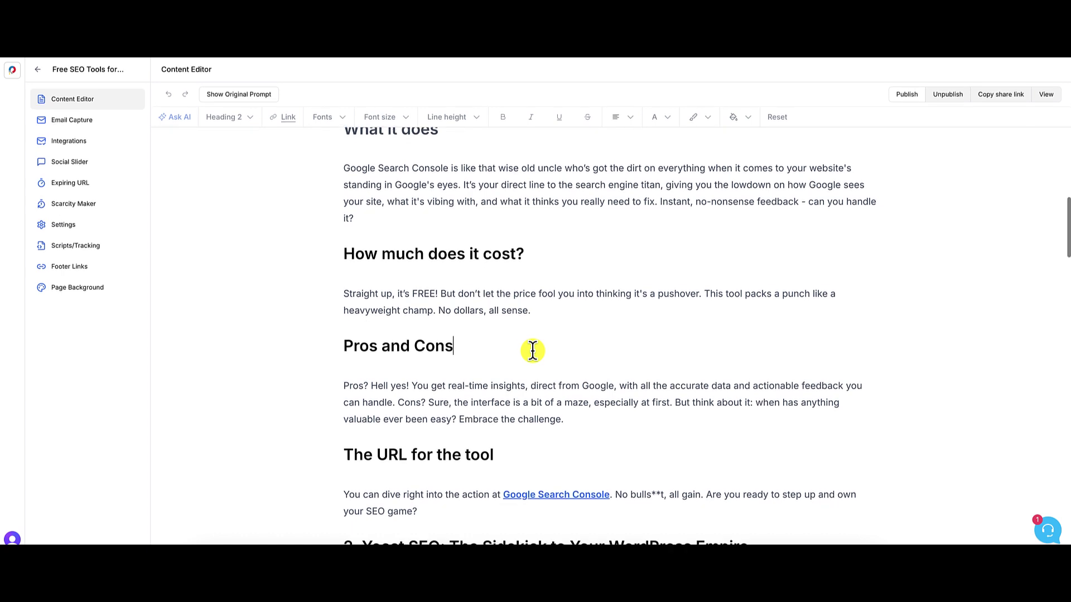
- Replace 'The URL for the tool' heading with 'How to get Access'
{"action": "scroll", "coordinate": [411, 401], "scroll_direction": "down", "scroll_amount": 2}
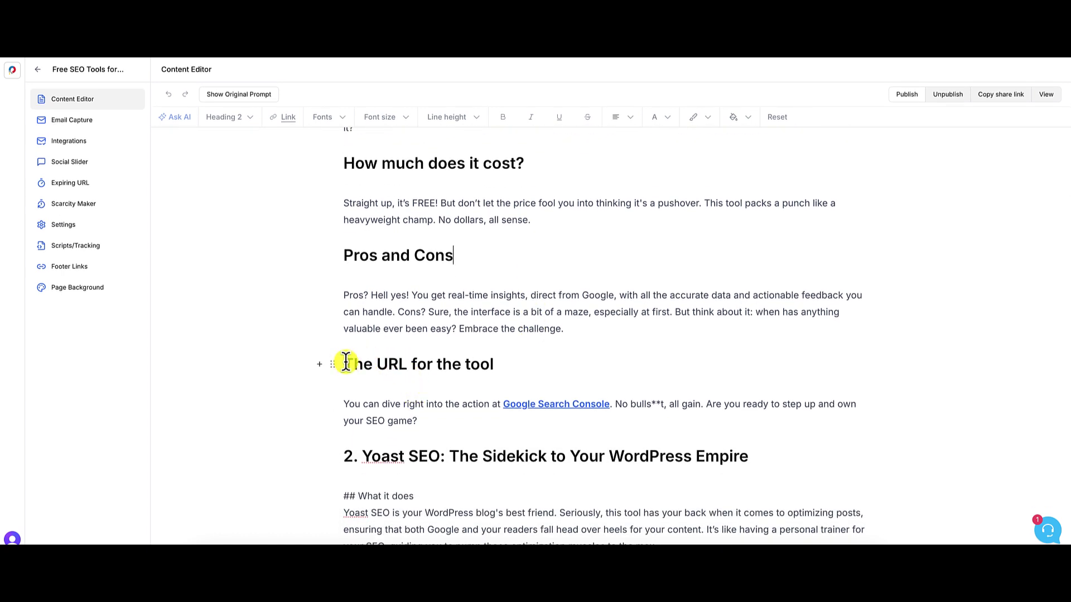
{"action": "left_click_drag", "start_coordinate": [344, 364], "coordinate": [493, 368]}
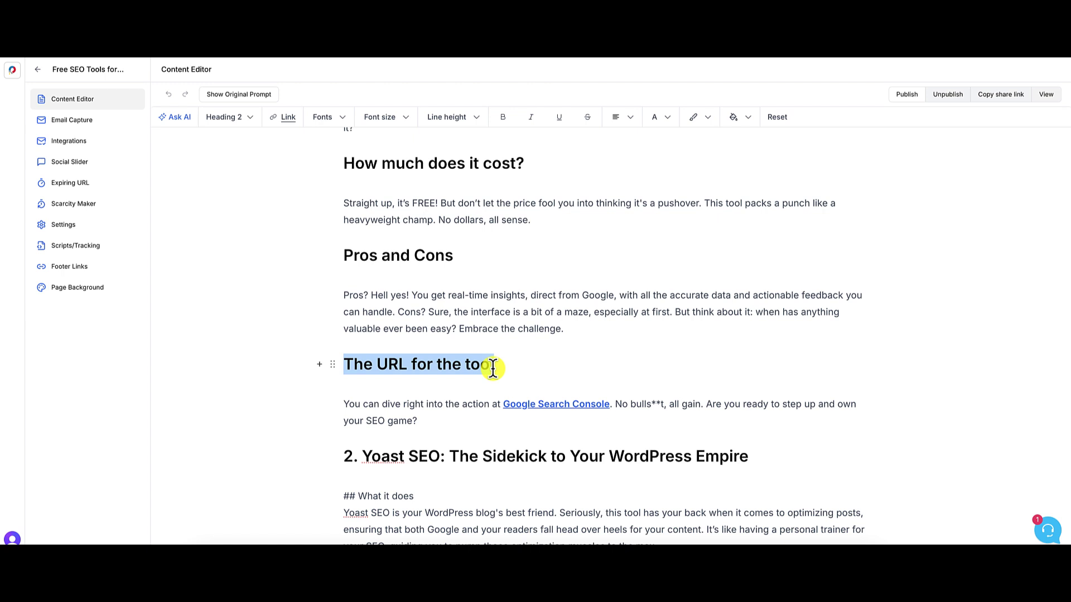
{"action": "type", "text": "How"}
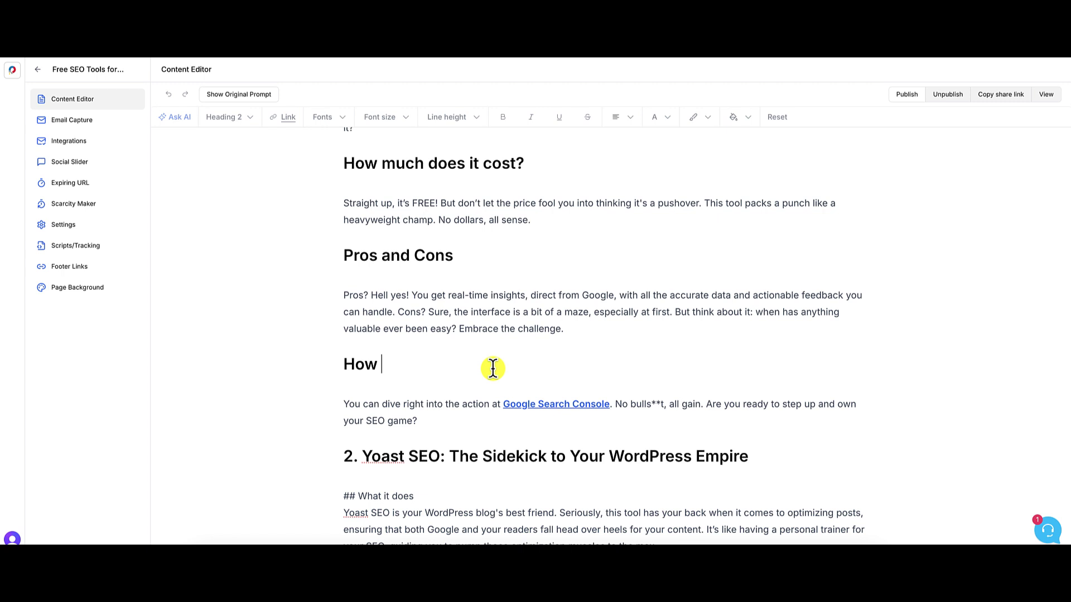
{"action": "type", "text": " to get Access"}
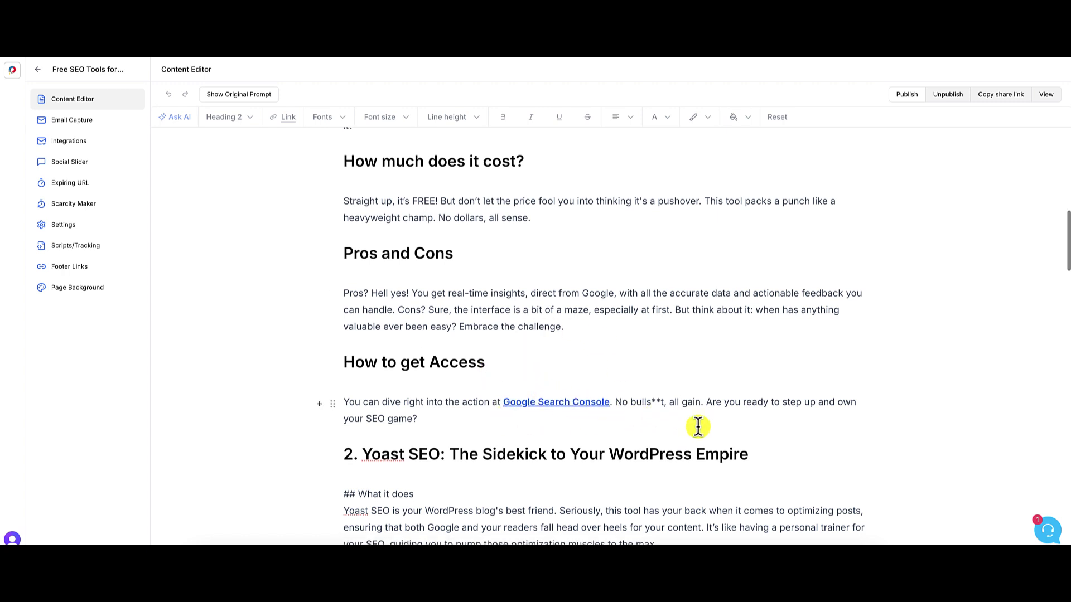
{"action": "scroll", "coordinate": [698, 427], "scroll_direction": "down", "scroll_amount": 4}
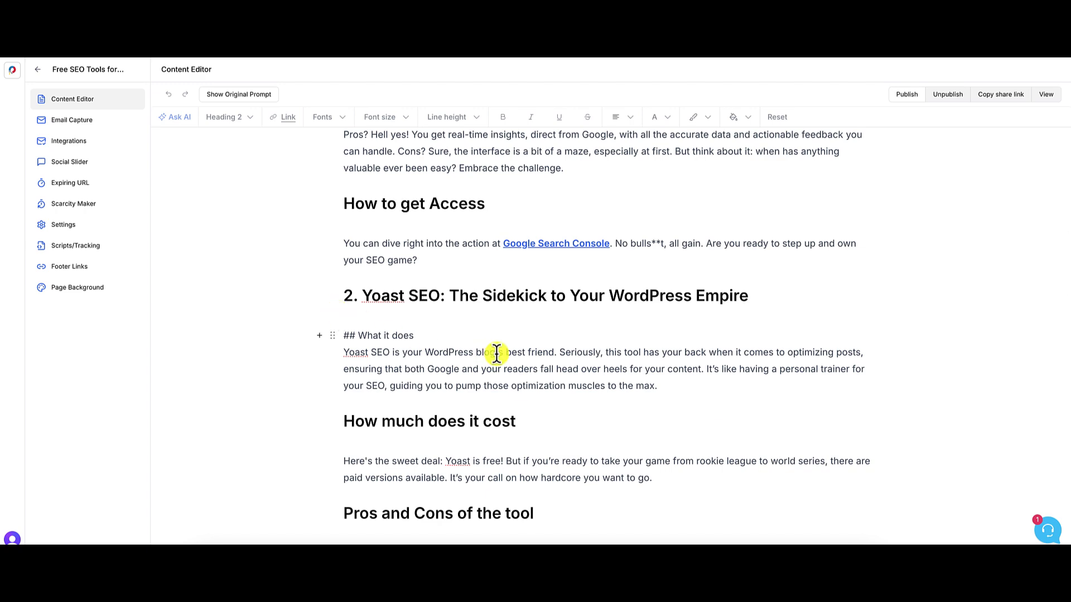
{"action": "scroll", "coordinate": [496, 353], "scroll_direction": "down", "scroll_amount": 3}
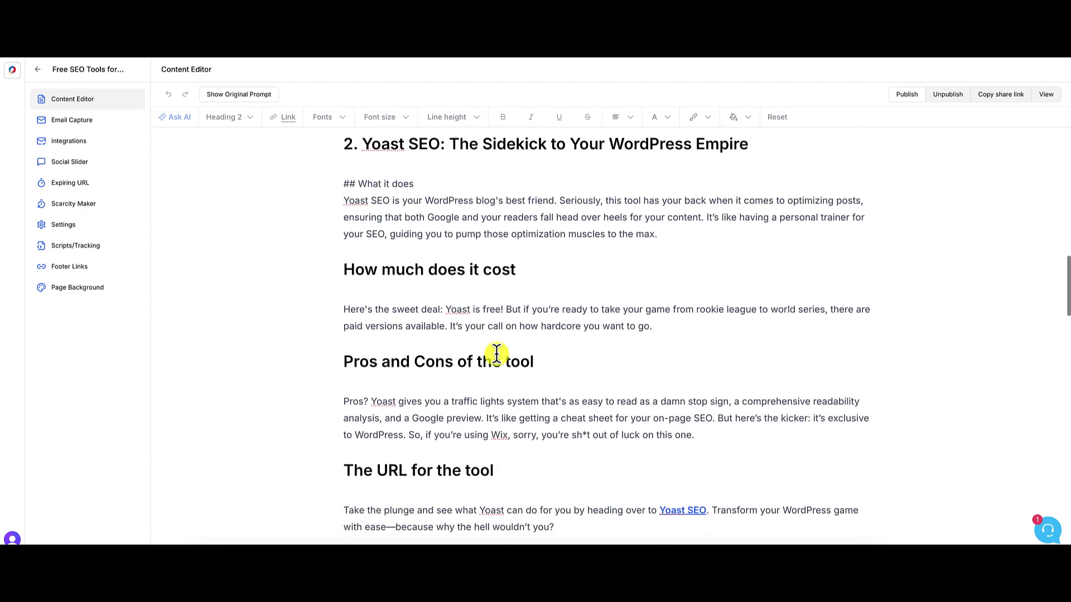
{"action": "scroll", "coordinate": [496, 353], "scroll_direction": "down", "scroll_amount": 9}
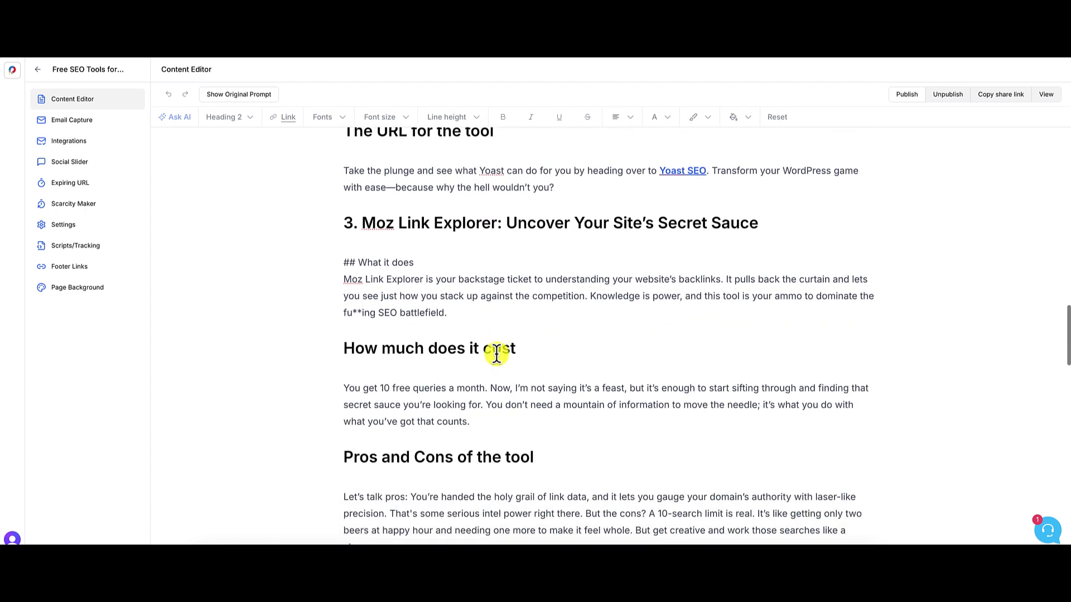
{"action": "scroll", "coordinate": [496, 353], "scroll_direction": "down", "scroll_amount": 7}
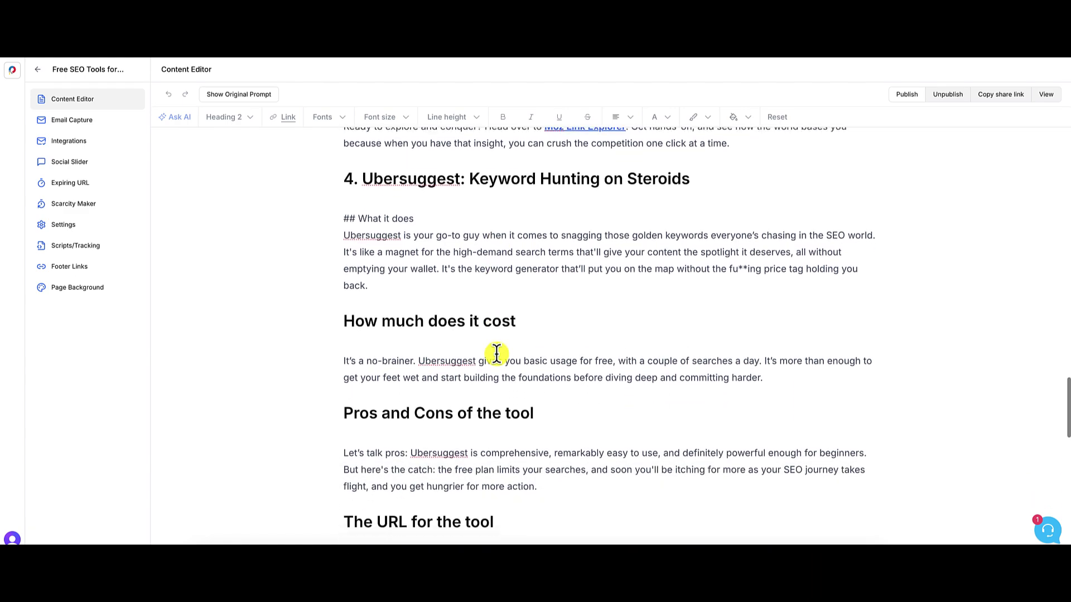
{"action": "scroll", "coordinate": [496, 353], "scroll_direction": "down", "scroll_amount": 6}
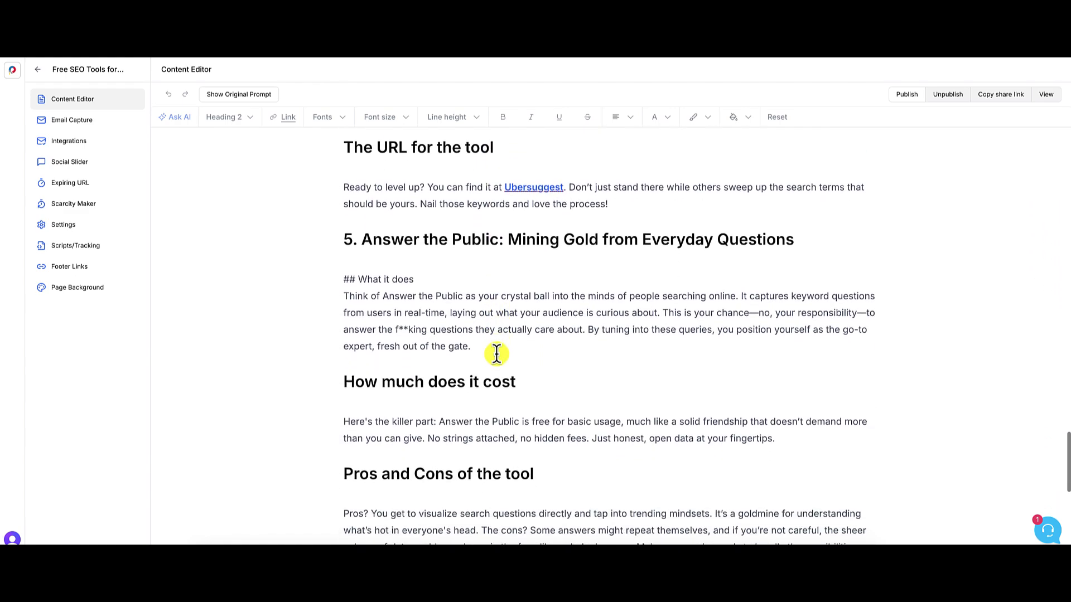
{"action": "scroll", "coordinate": [496, 354], "scroll_direction": "down", "scroll_amount": 7}
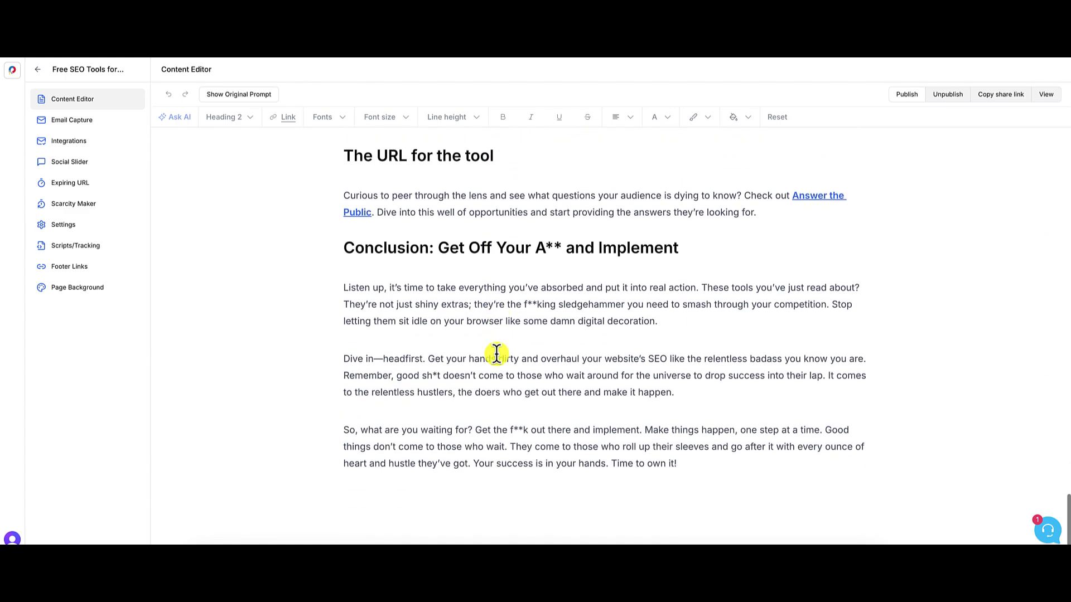
{"action": "scroll", "coordinate": [496, 354], "scroll_direction": "up", "scroll_amount": 12}
{"action": "scroll", "coordinate": [496, 353], "scroll_direction": "up", "scroll_amount": 20}
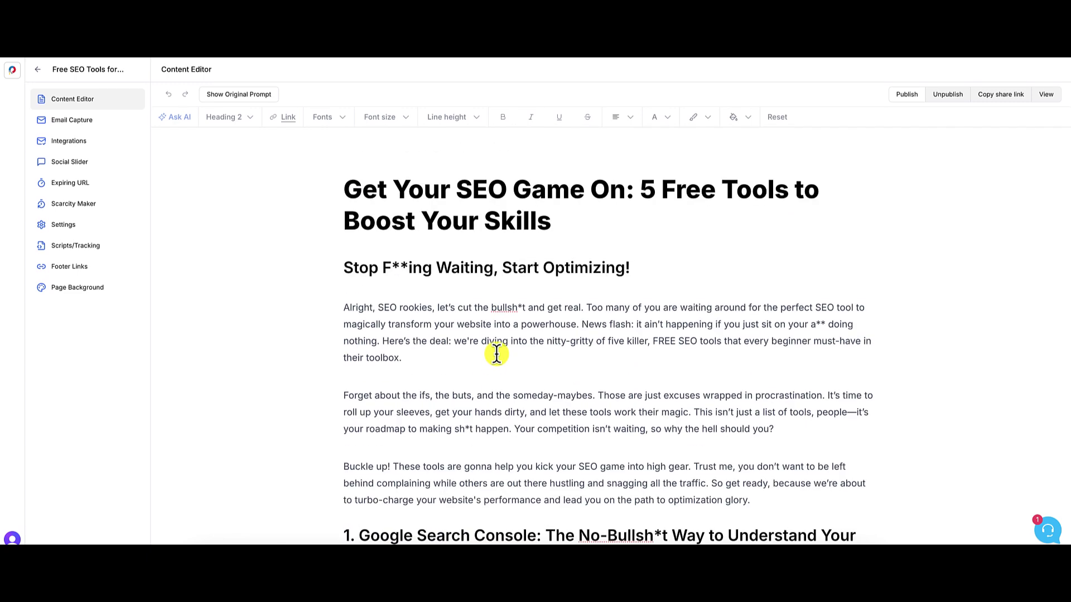
{"action": "scroll", "coordinate": [496, 354], "scroll_direction": "down", "scroll_amount": 4}
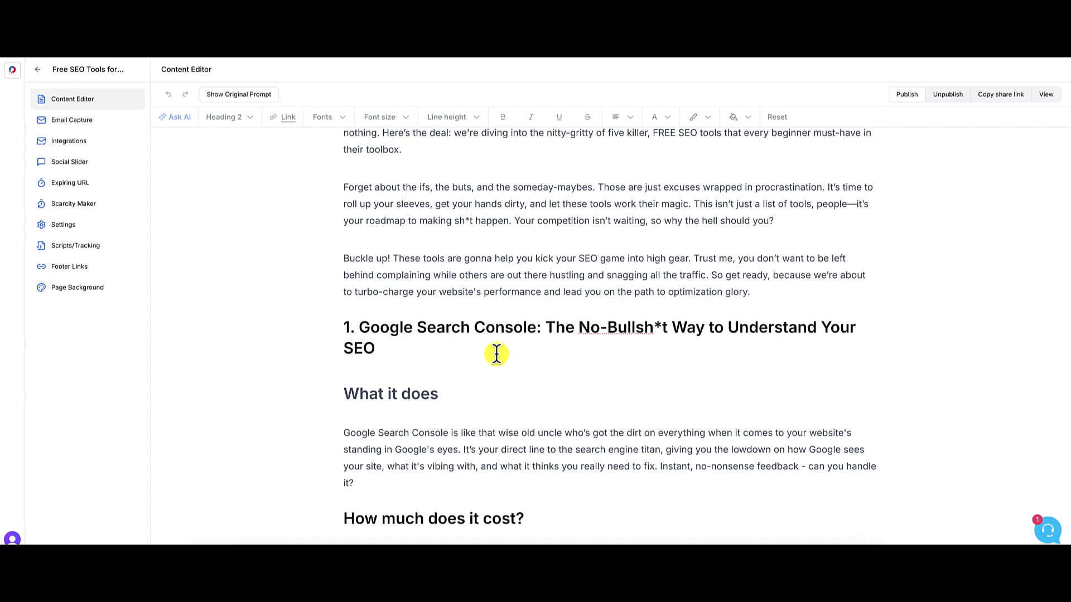
{"action": "scroll", "coordinate": [497, 354], "scroll_direction": "down", "scroll_amount": 1}
{"action": "scroll", "coordinate": [496, 353], "scroll_direction": "up", "scroll_amount": 5}
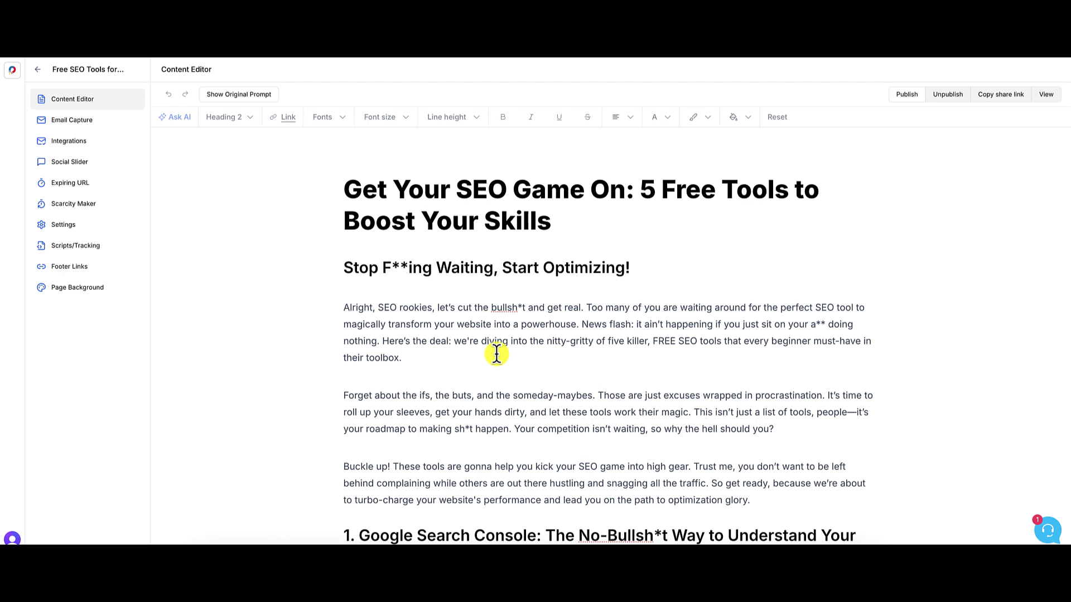
- Give the selected article title a bright green #27d000 text background
{"action": "left_click", "coordinate": [552, 216]}
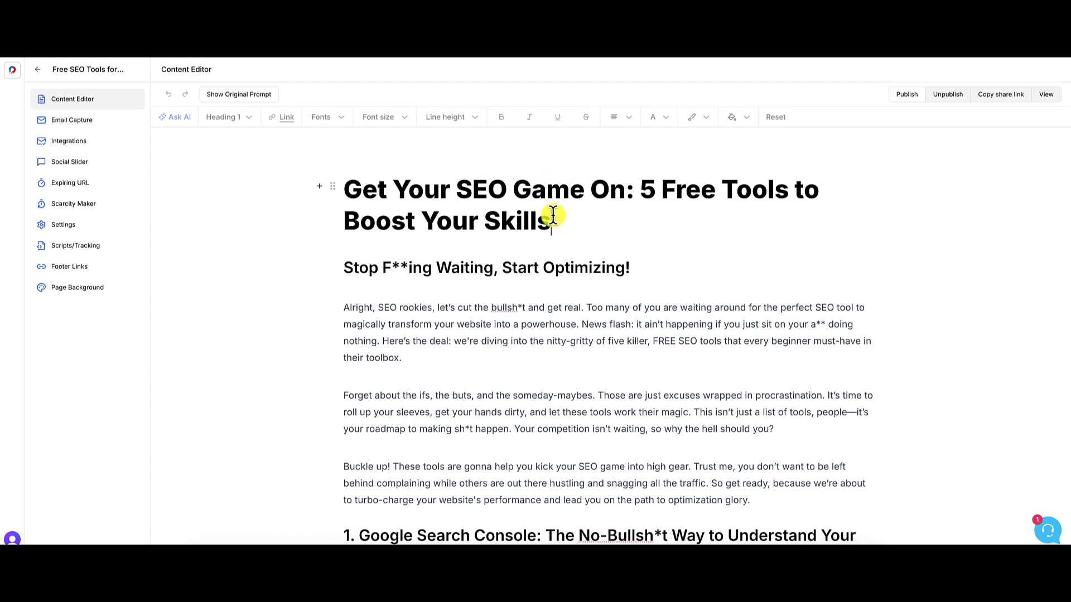
{"action": "left_click_drag", "start_coordinate": [552, 216], "coordinate": [346, 192]}
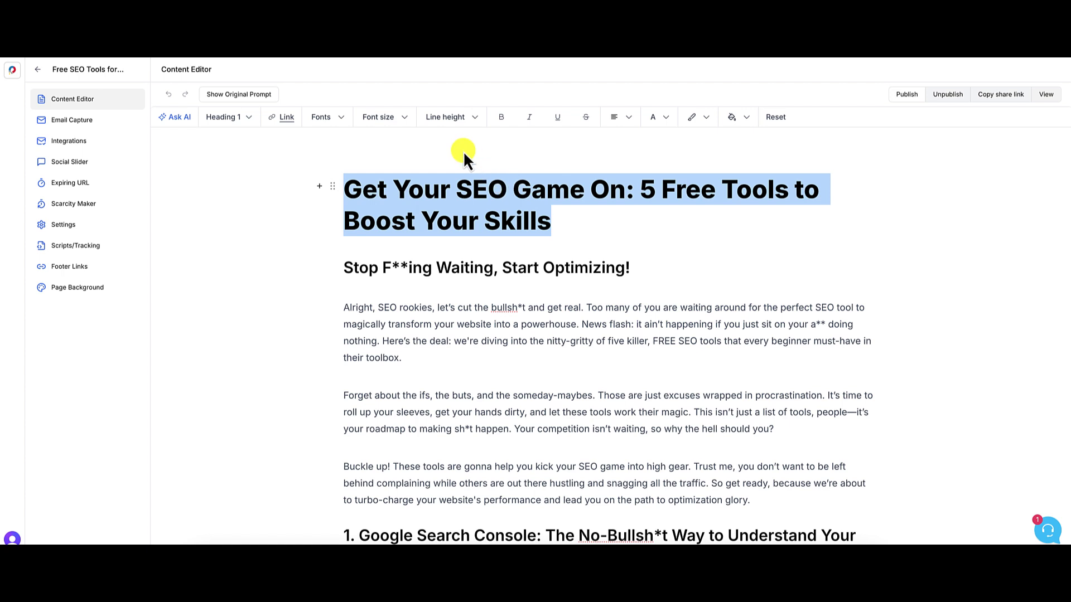
{"action": "left_click", "coordinate": [747, 118]}
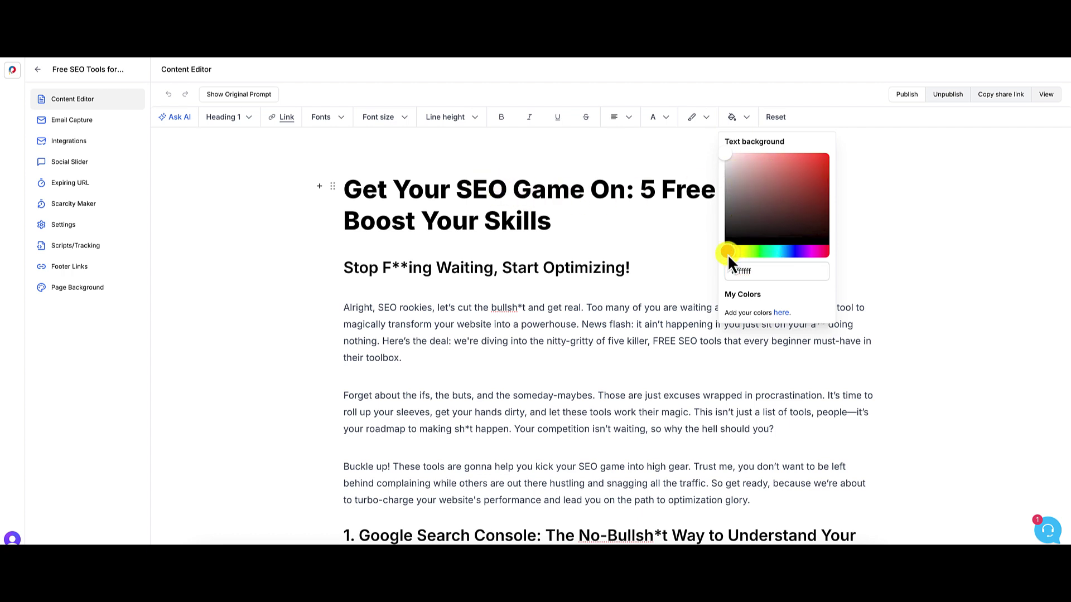
{"action": "left_click_drag", "start_coordinate": [727, 253], "coordinate": [756, 254]}
{"action": "left_click_drag", "start_coordinate": [813, 177], "coordinate": [838, 172]}
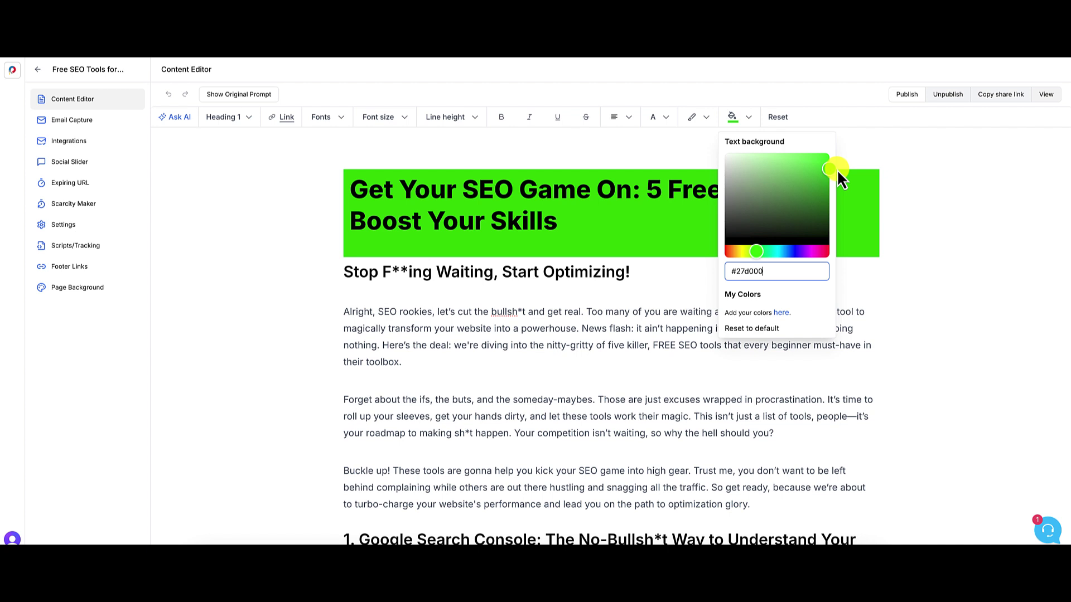
{"action": "left_click", "coordinate": [903, 188]}
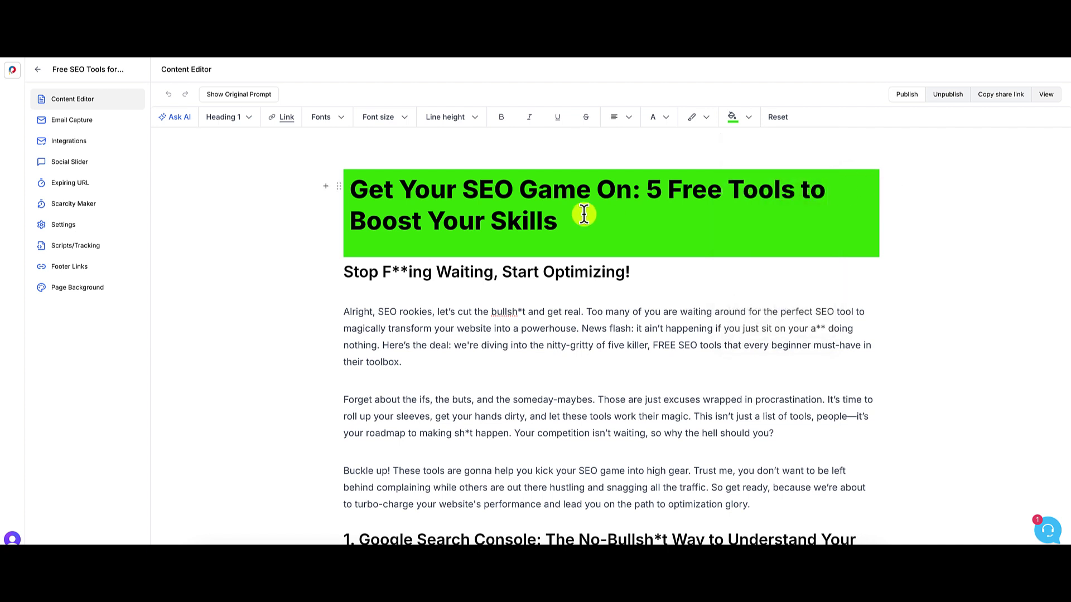
{"action": "left_click", "coordinate": [566, 215]}
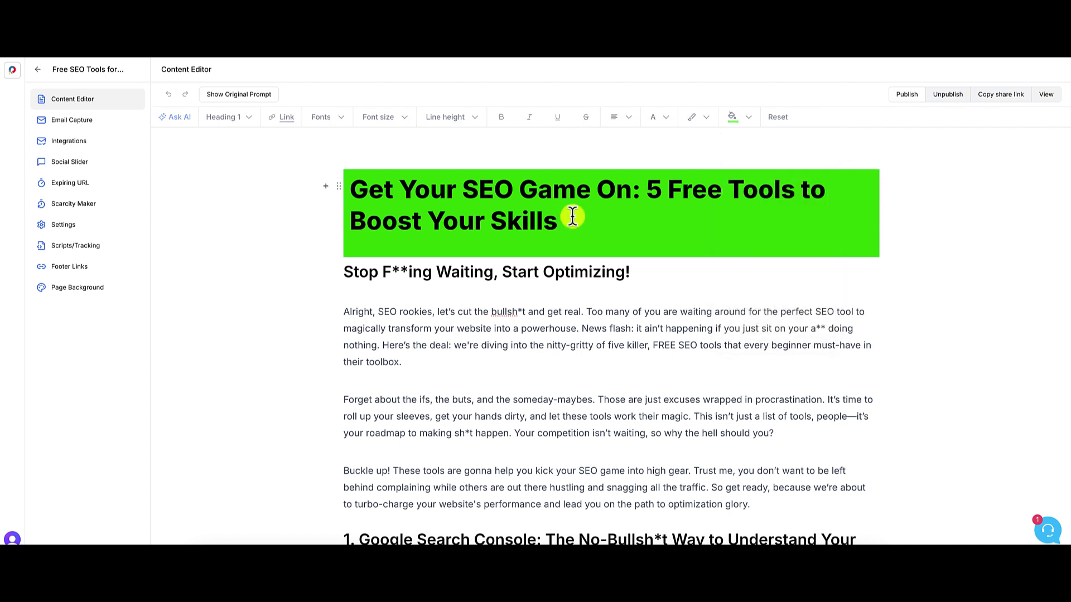
{"action": "left_click_drag", "start_coordinate": [569, 220], "coordinate": [356, 189]}
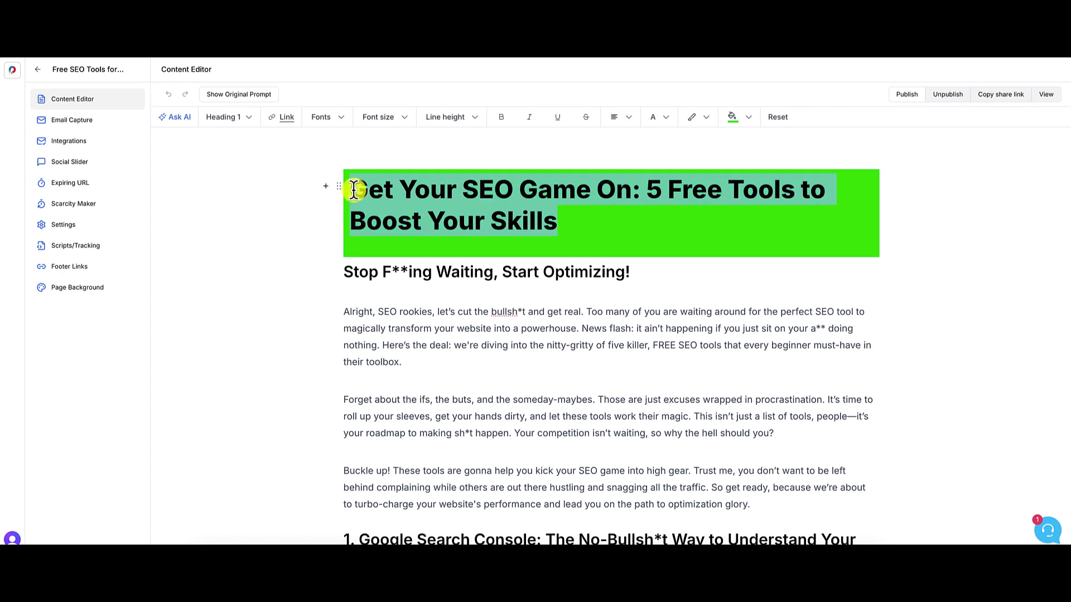
- Set the title's text colour to white #ffffff over its green background
{"action": "left_click", "coordinate": [660, 120]}
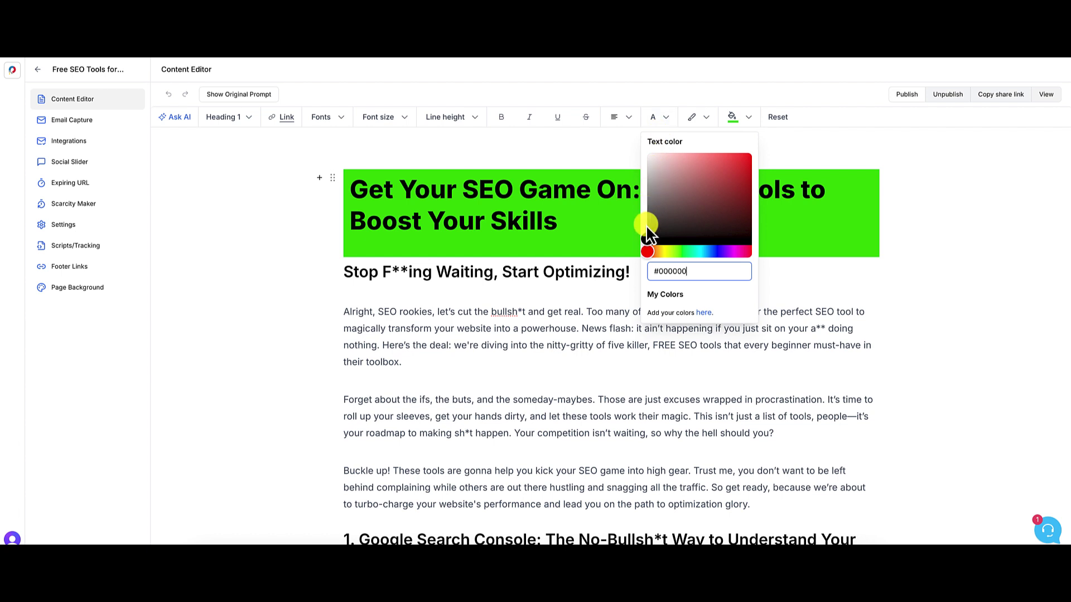
{"action": "left_click_drag", "start_coordinate": [646, 225], "coordinate": [639, 152]}
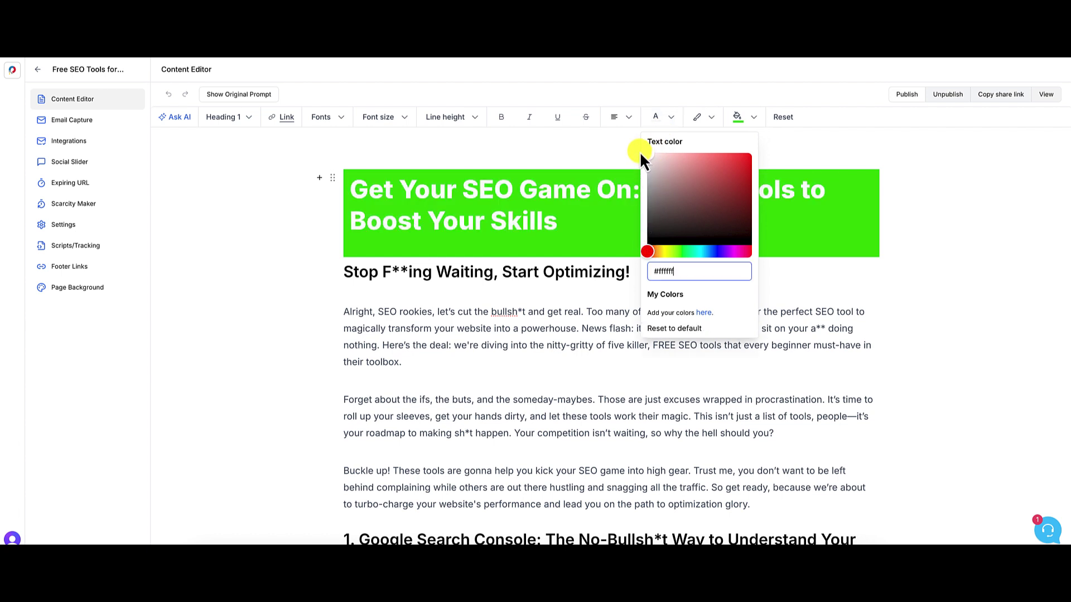
{"action": "left_click", "coordinate": [799, 155]}
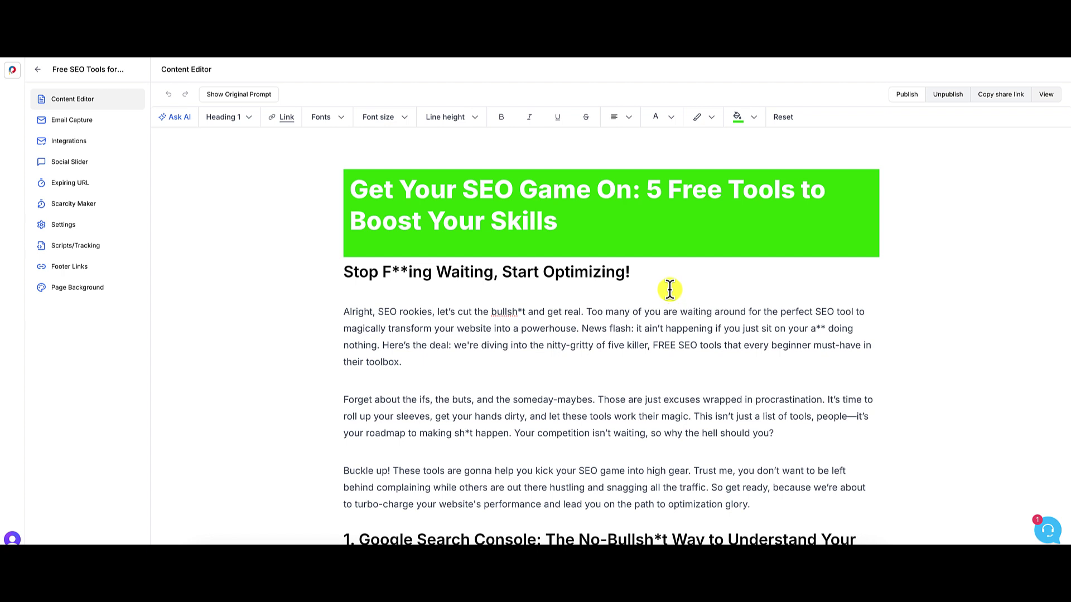
{"action": "scroll", "coordinate": [565, 349], "scroll_direction": "down", "scroll_amount": 1}
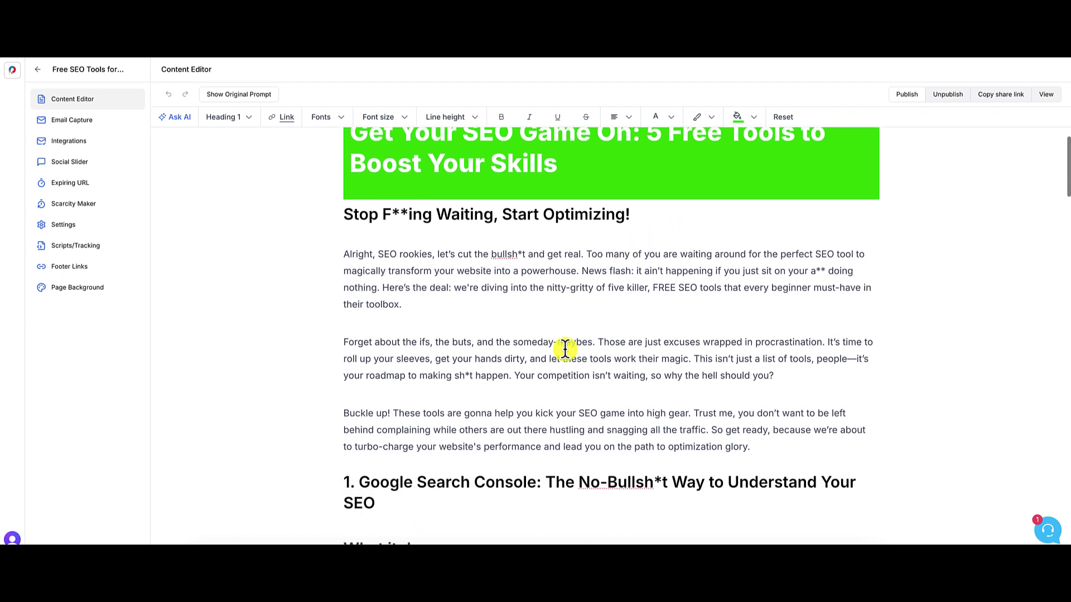
{"action": "scroll", "coordinate": [565, 349], "scroll_direction": "up", "scroll_amount": 1}
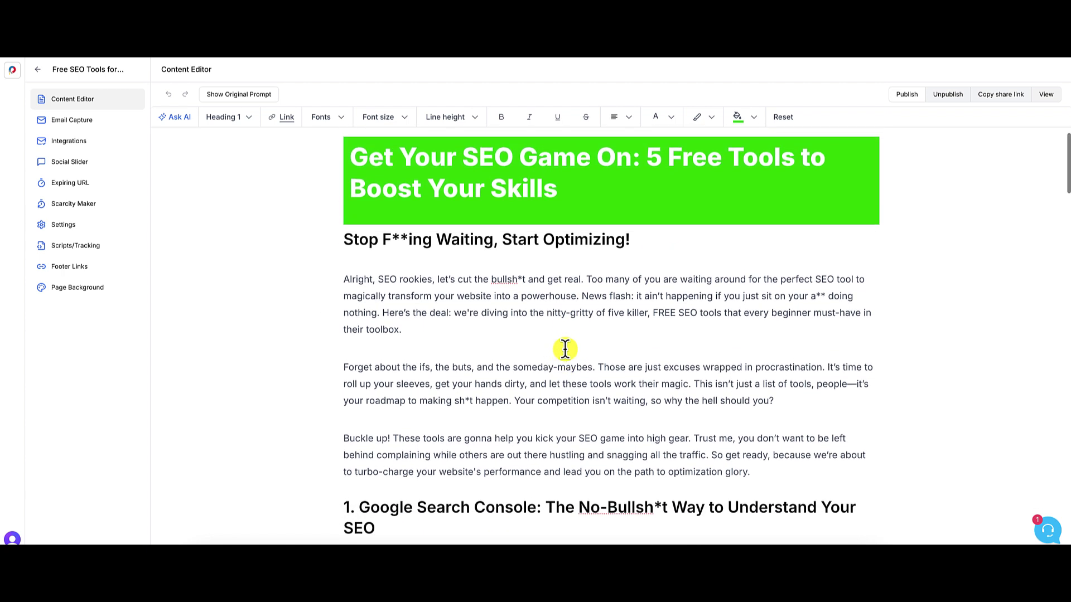
- Insert blank lines above the subheading and first paragraph, then type / in the new line
{"action": "left_click", "coordinate": [346, 242]}
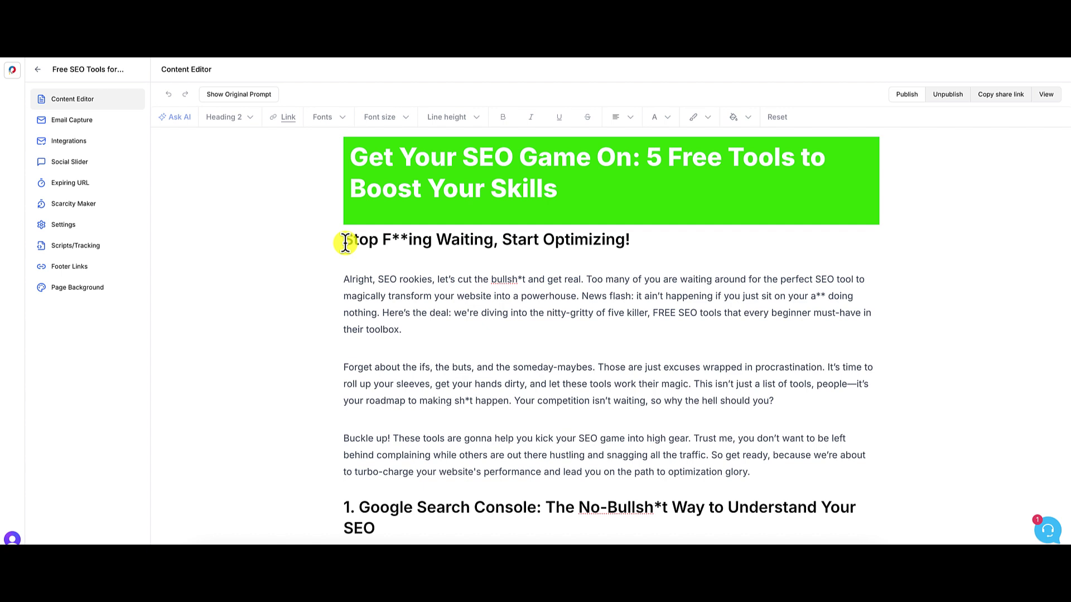
{"action": "key", "text": "Return"}
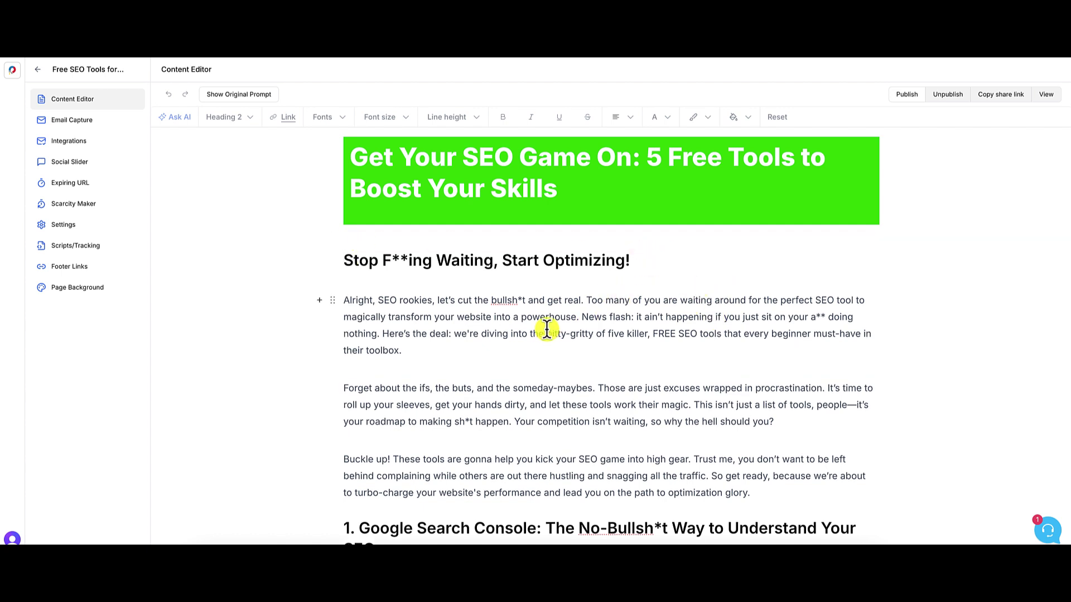
{"action": "left_click", "coordinate": [345, 301]}
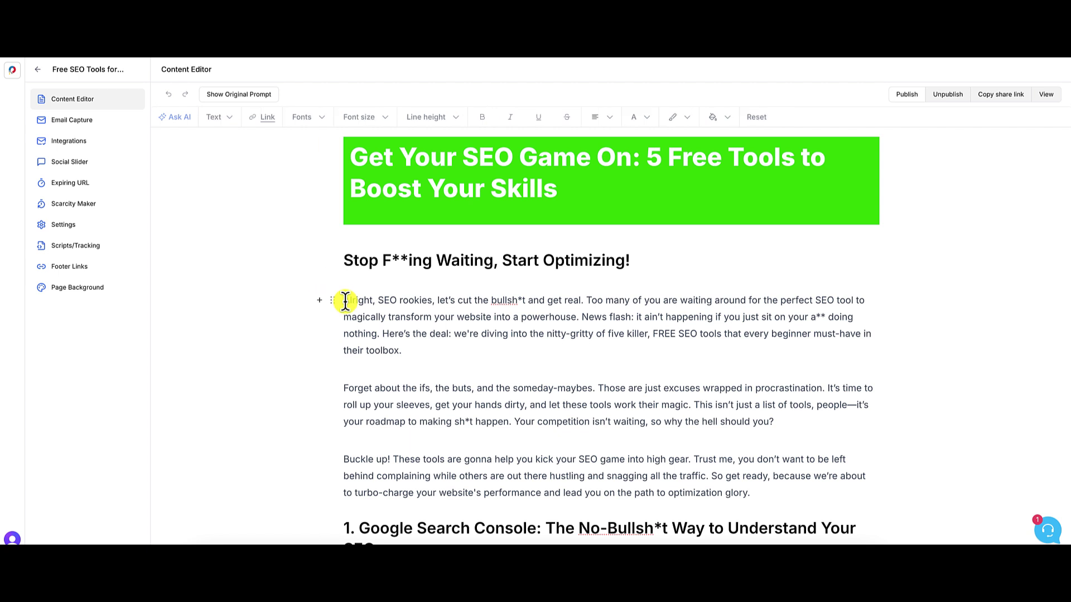
{"action": "key", "text": "Return"}
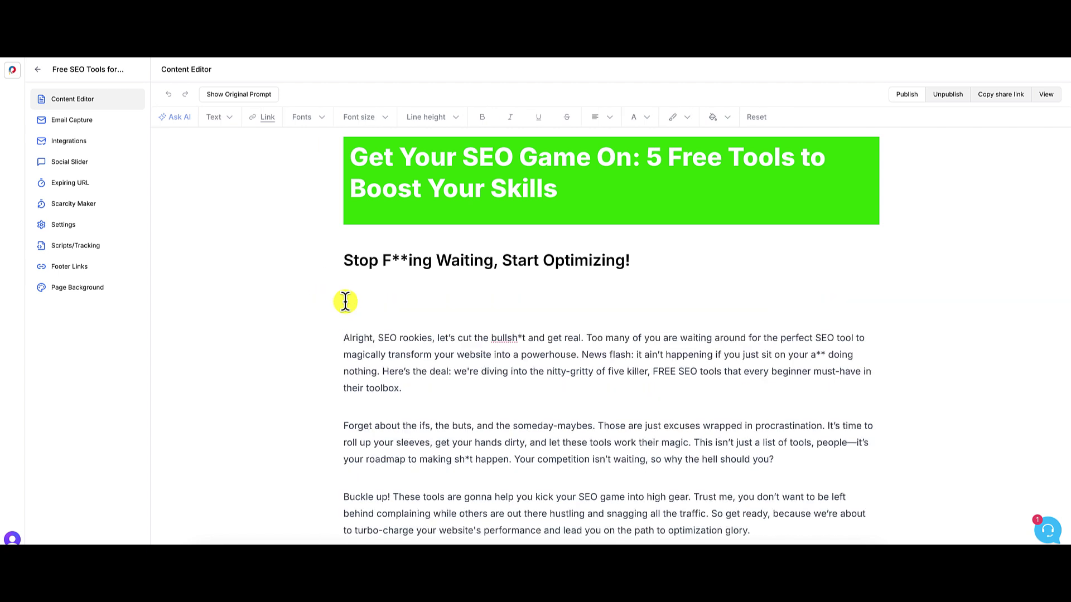
{"action": "left_click", "coordinate": [345, 301]}
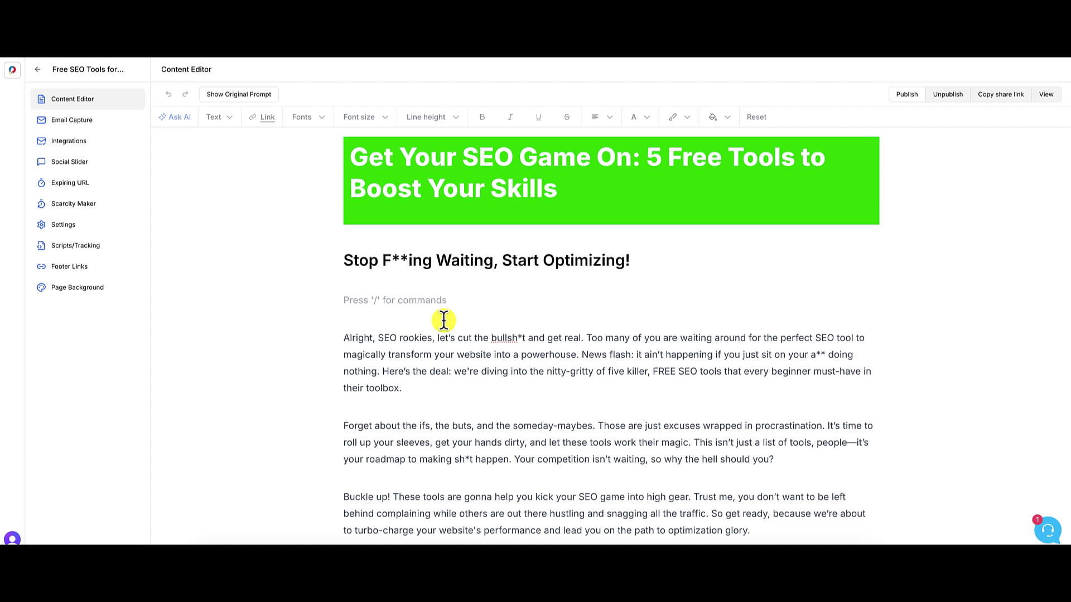
{"action": "type", "text": "/"}
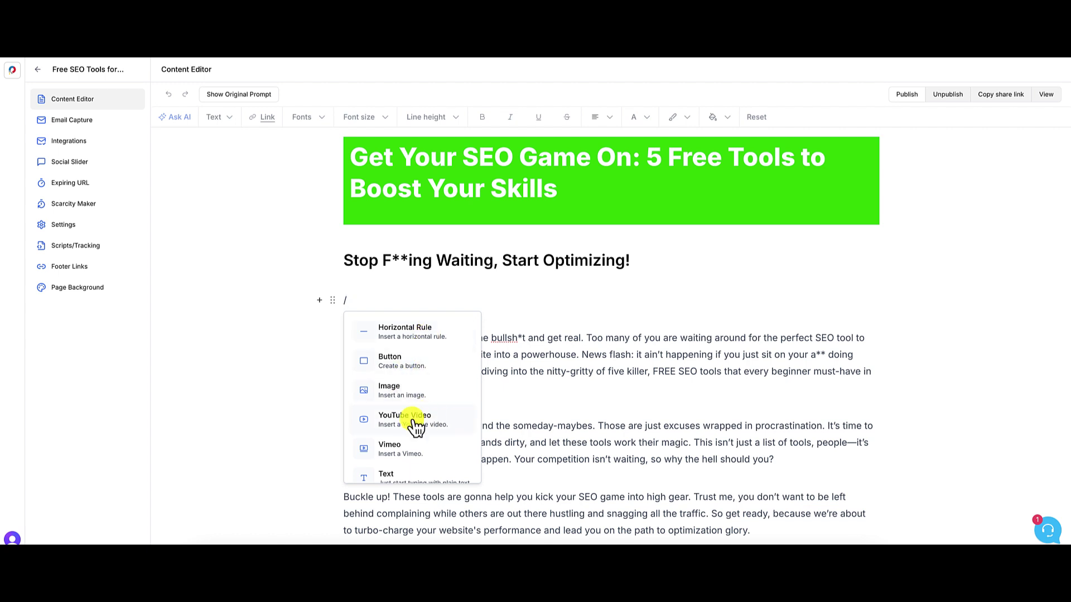
- Scroll through the slash-command block list to locate the YouTube Video option
{"action": "scroll", "coordinate": [416, 444], "scroll_direction": "down", "scroll_amount": 1}
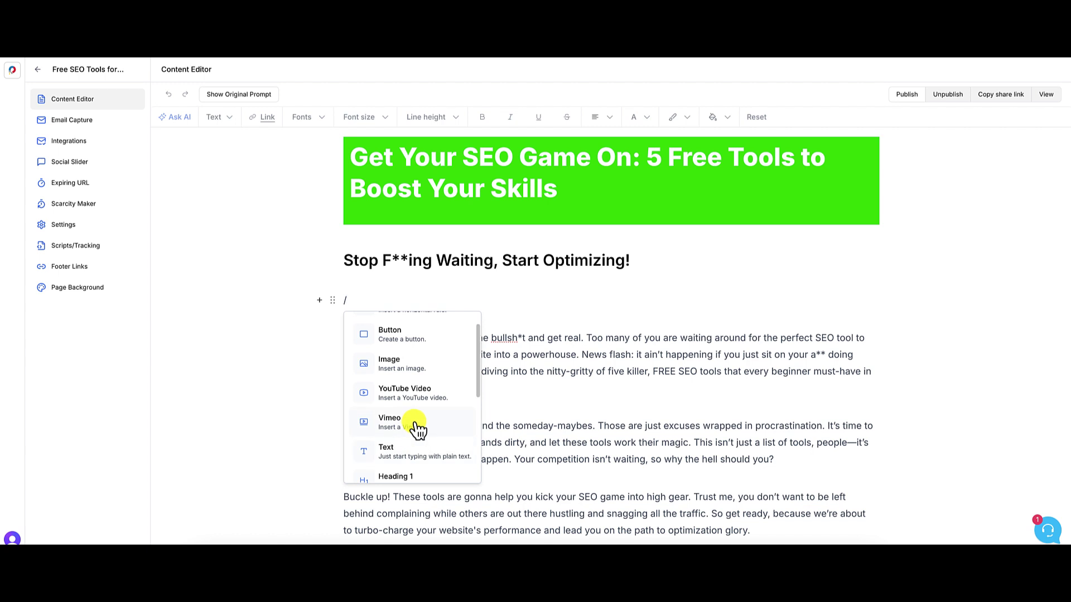
{"action": "scroll", "coordinate": [432, 438], "scroll_direction": "down", "scroll_amount": 3}
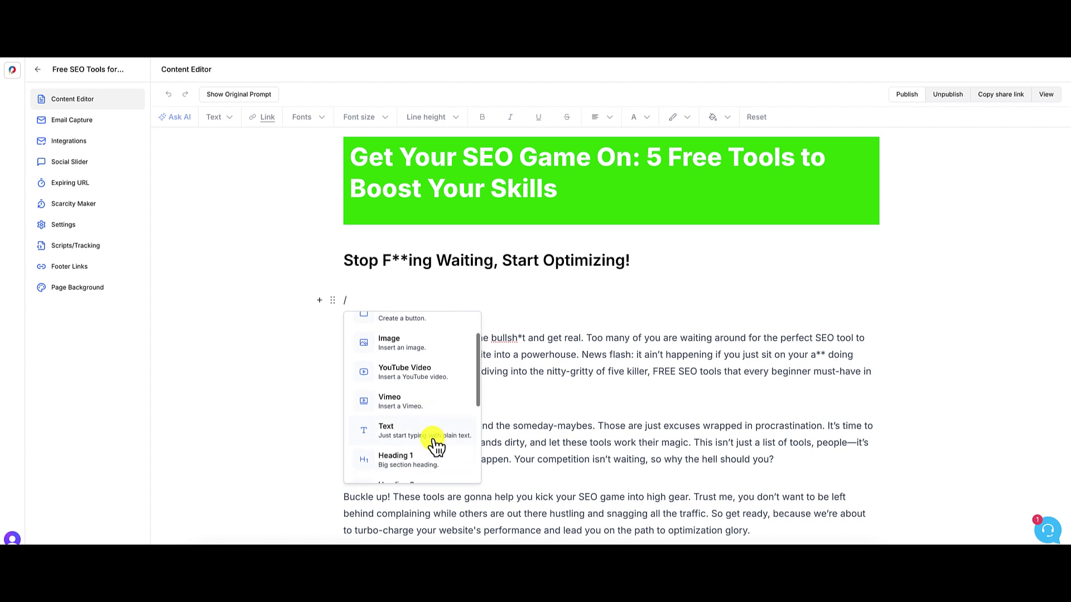
{"action": "scroll", "coordinate": [424, 418], "scroll_direction": "down", "scroll_amount": 4}
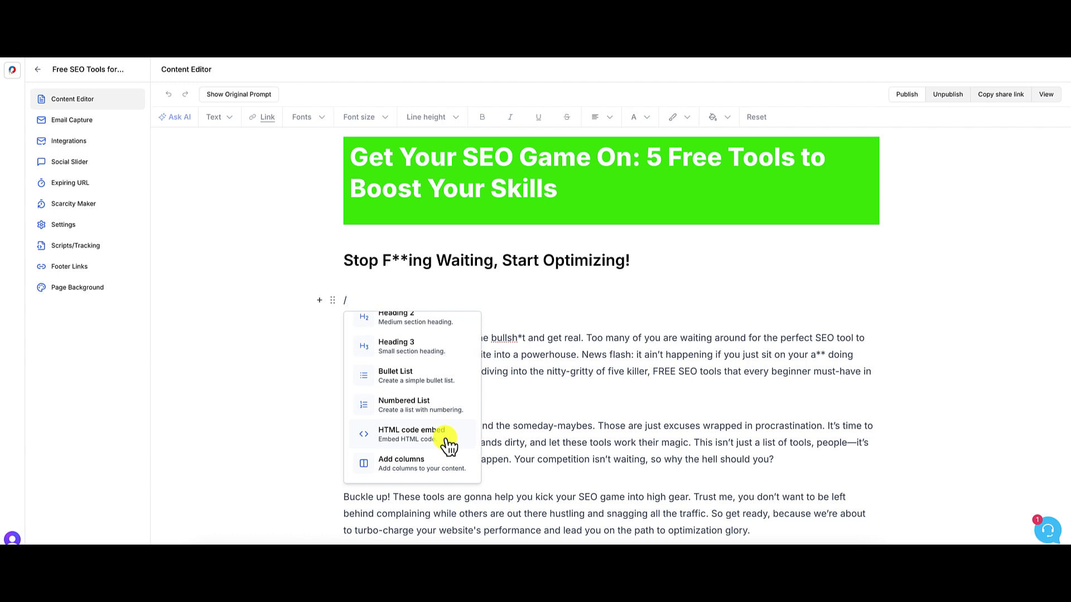
{"action": "scroll", "coordinate": [440, 438], "scroll_direction": "up", "scroll_amount": 4}
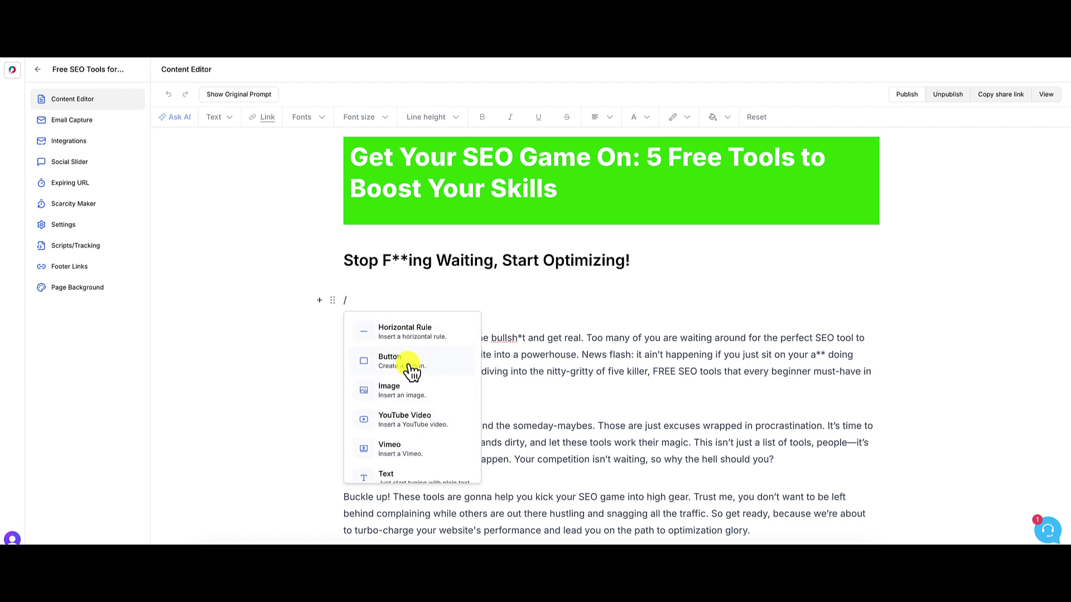
- Embed the 'How to build a brand in 7mins' YouTube video from its pasted share URL
{"action": "left_click", "coordinate": [426, 424]}
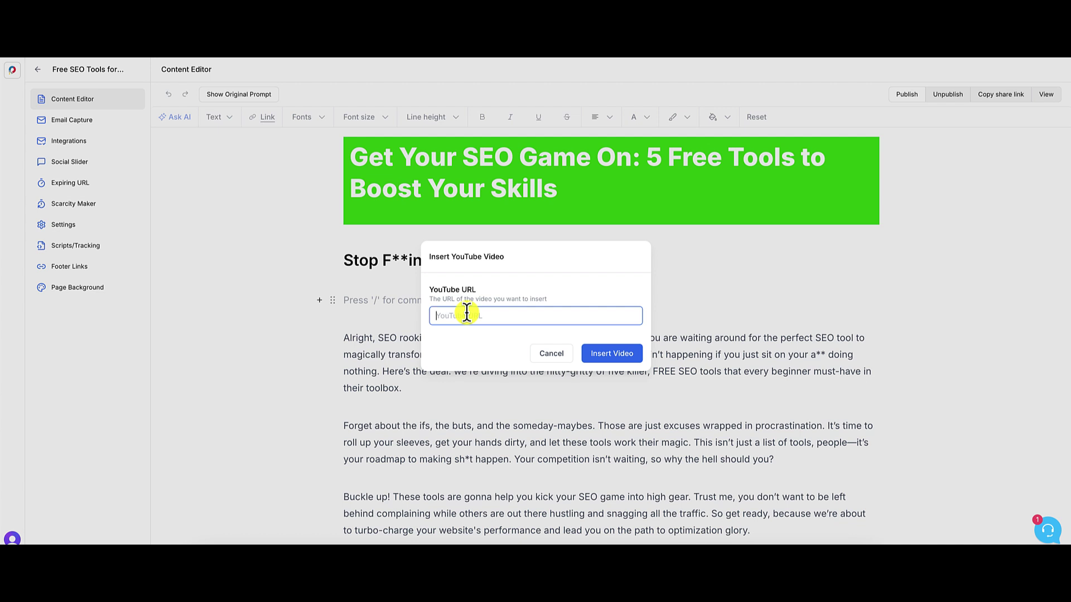
{"action": "left_click", "coordinate": [767, 11]}
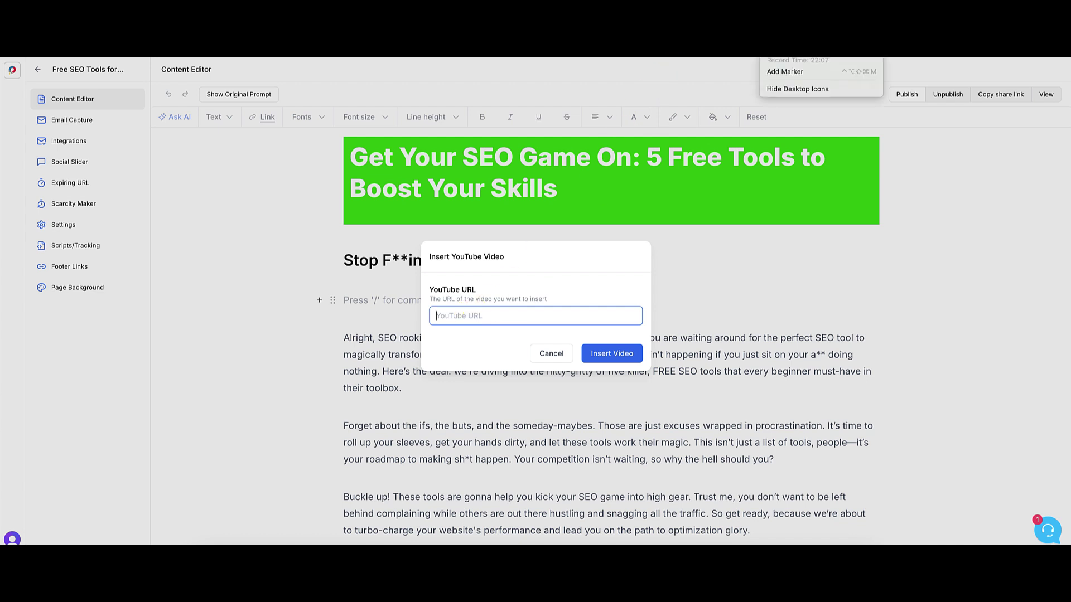
{"action": "left_click", "coordinate": [786, 47]}
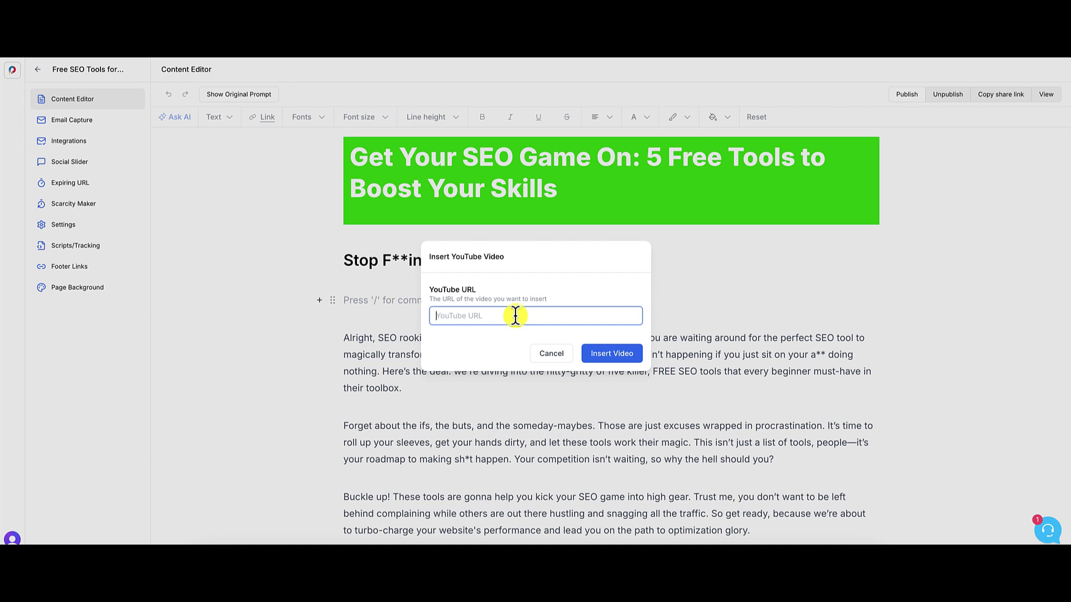
{"action": "type", "text": "https://youtu.be/CK6u-rvD8qc?si=4_GdpcEnyO9XUyc5"}
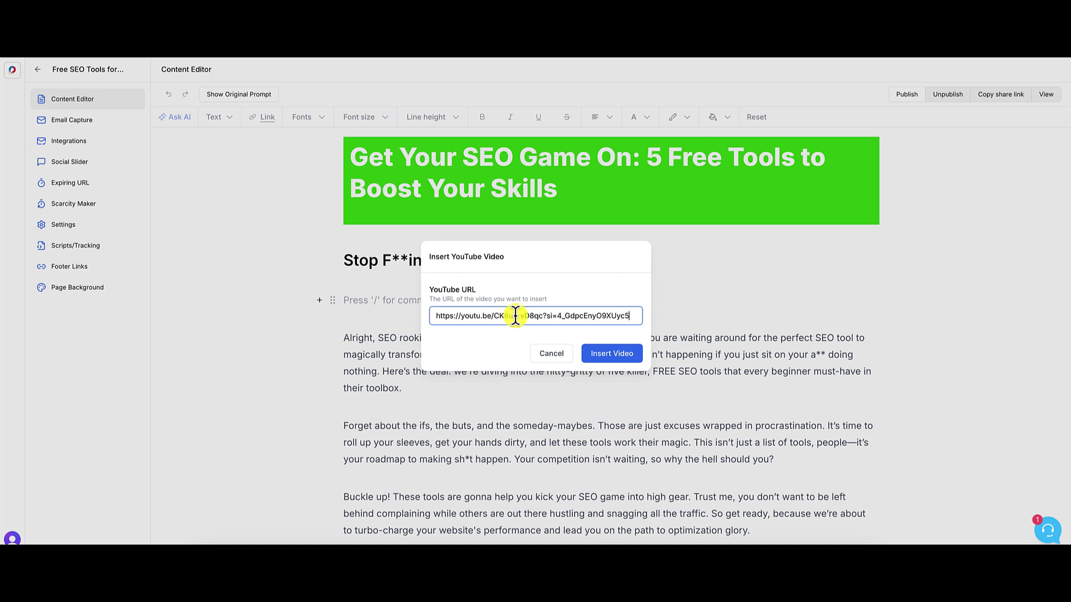
{"action": "left_click", "coordinate": [617, 354]}
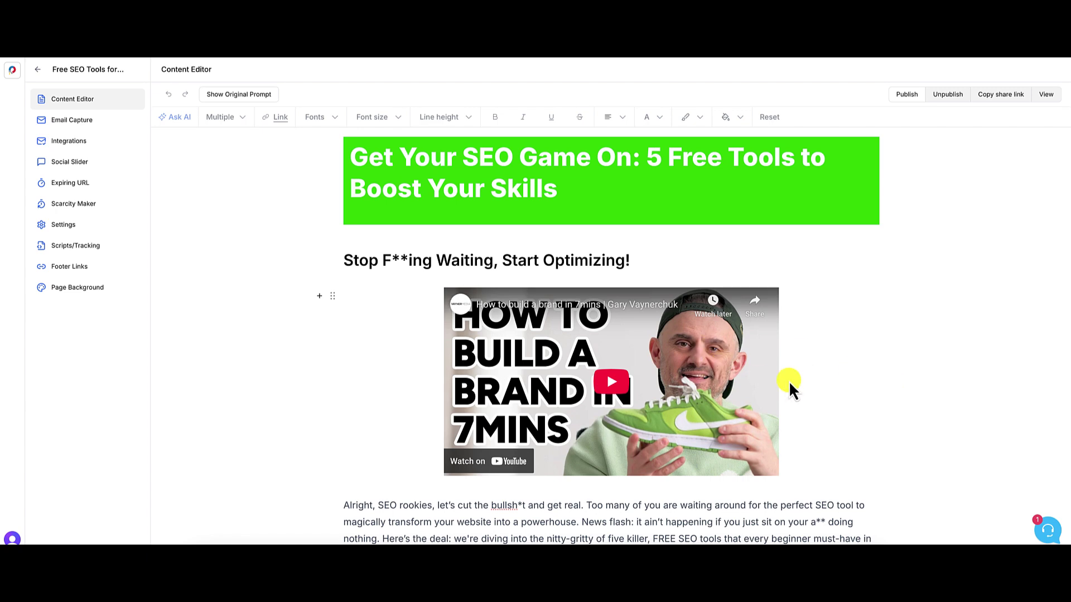
{"action": "scroll", "coordinate": [803, 385], "scroll_direction": "down", "scroll_amount": 6}
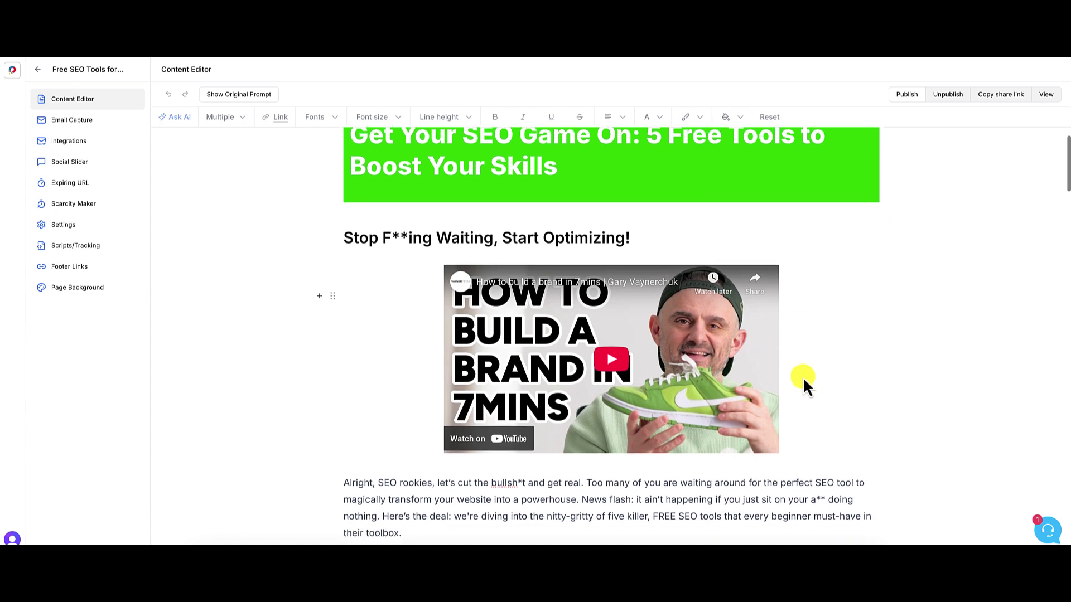
{"action": "scroll", "coordinate": [803, 376], "scroll_direction": "down", "scroll_amount": 5}
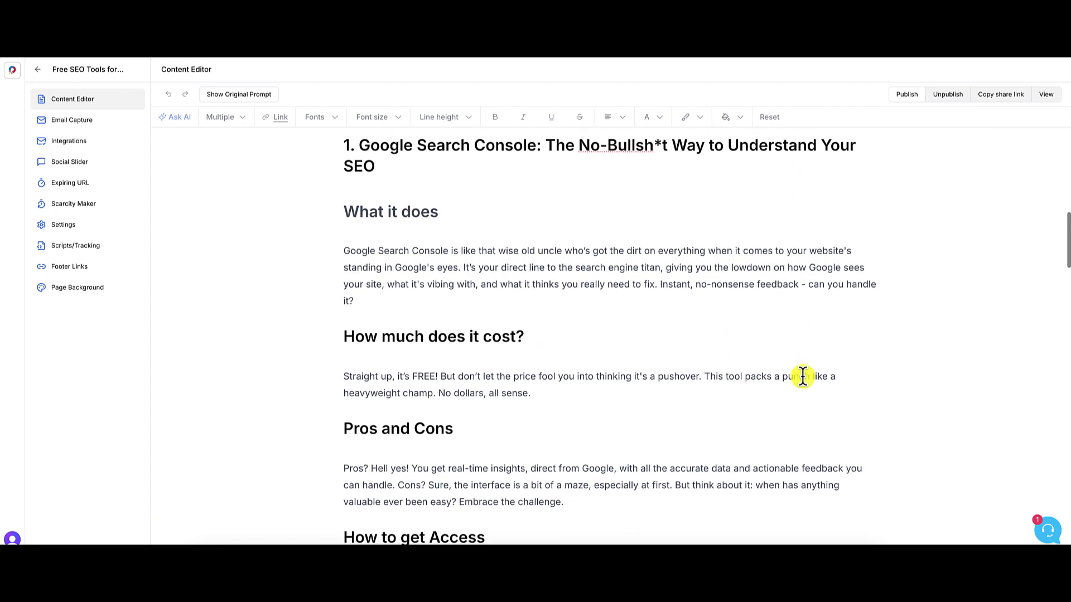
{"action": "scroll", "coordinate": [803, 376], "scroll_direction": "down", "scroll_amount": 4}
{"action": "scroll", "coordinate": [803, 377], "scroll_direction": "down", "scroll_amount": 3}
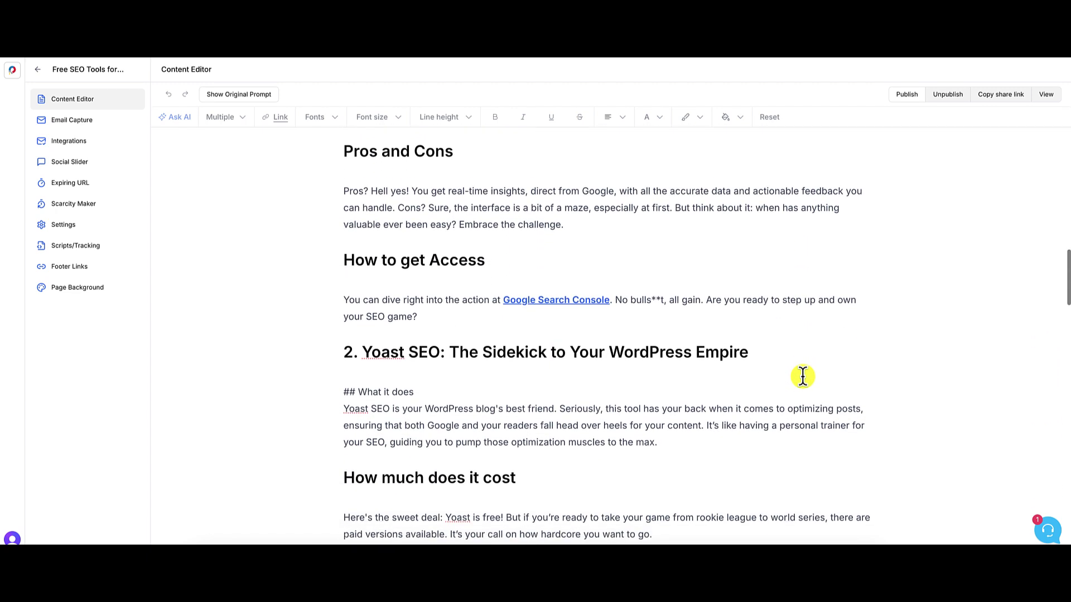
{"action": "scroll", "coordinate": [803, 377], "scroll_direction": "down", "scroll_amount": 5}
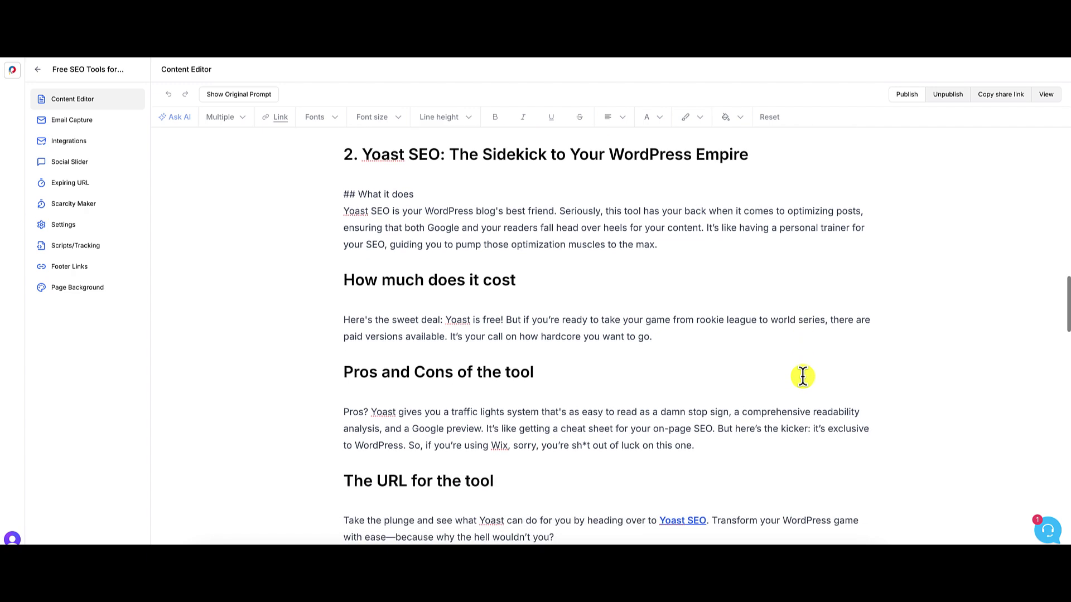
{"action": "scroll", "coordinate": [803, 376], "scroll_direction": "down", "scroll_amount": 6}
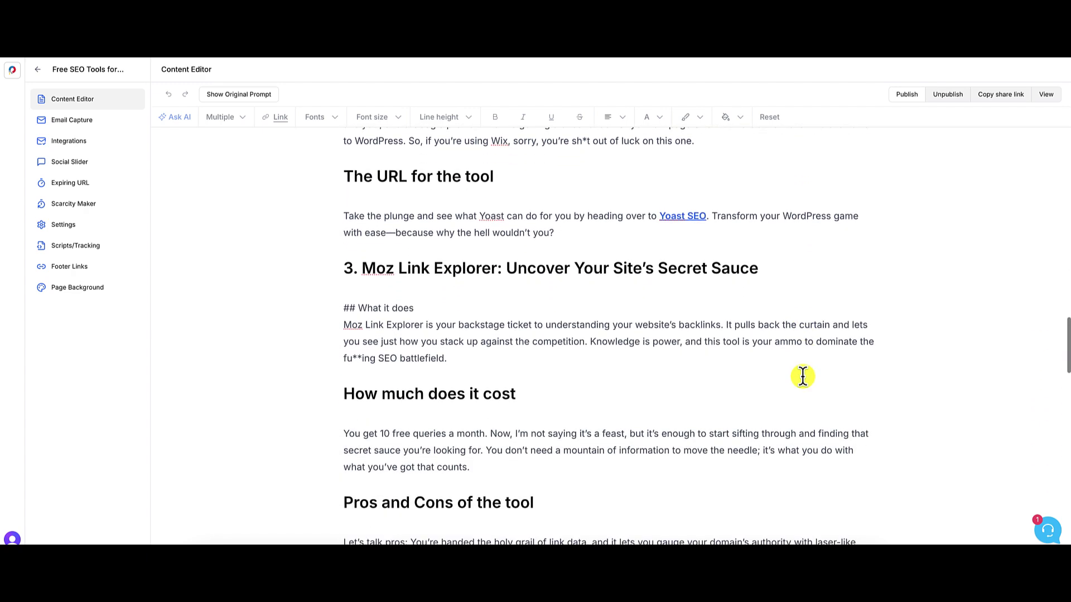
{"action": "scroll", "coordinate": [803, 376], "scroll_direction": "down", "scroll_amount": 6}
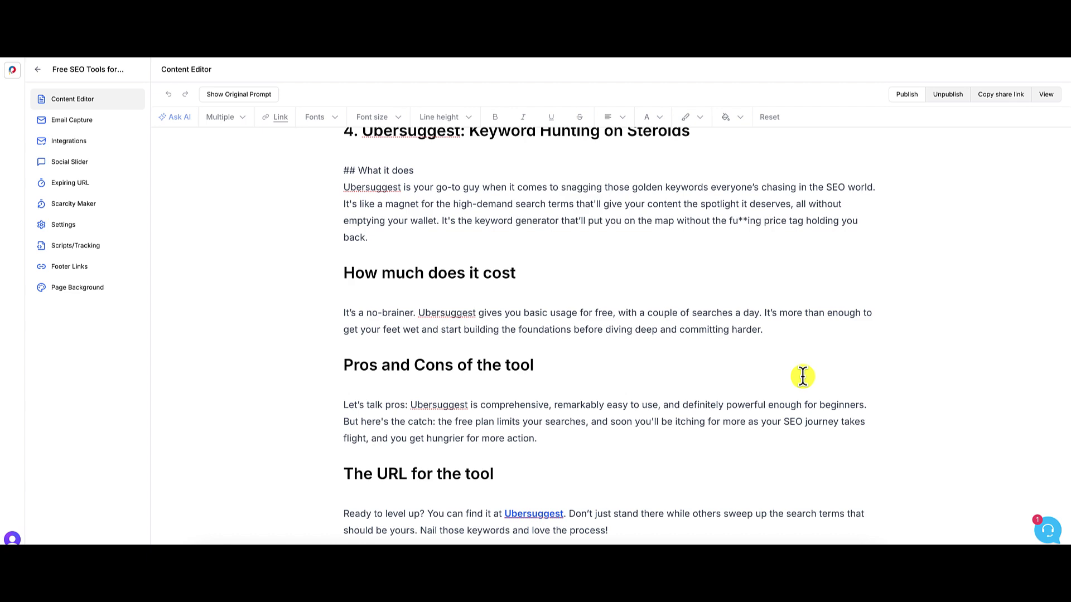
{"action": "scroll", "coordinate": [803, 376], "scroll_direction": "down", "scroll_amount": 2}
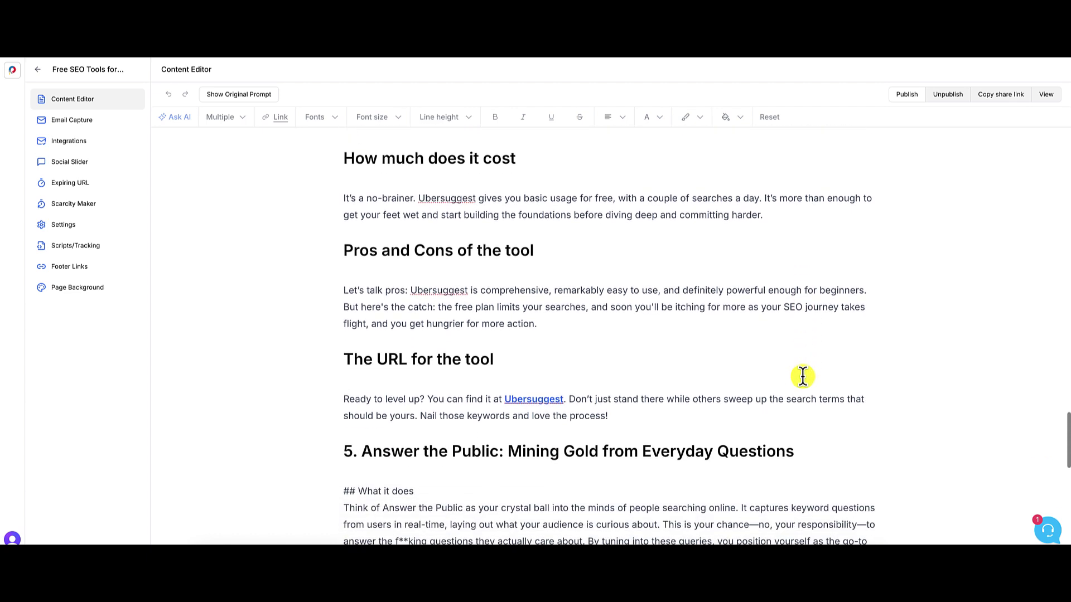
{"action": "scroll", "coordinate": [803, 377], "scroll_direction": "down", "scroll_amount": 1}
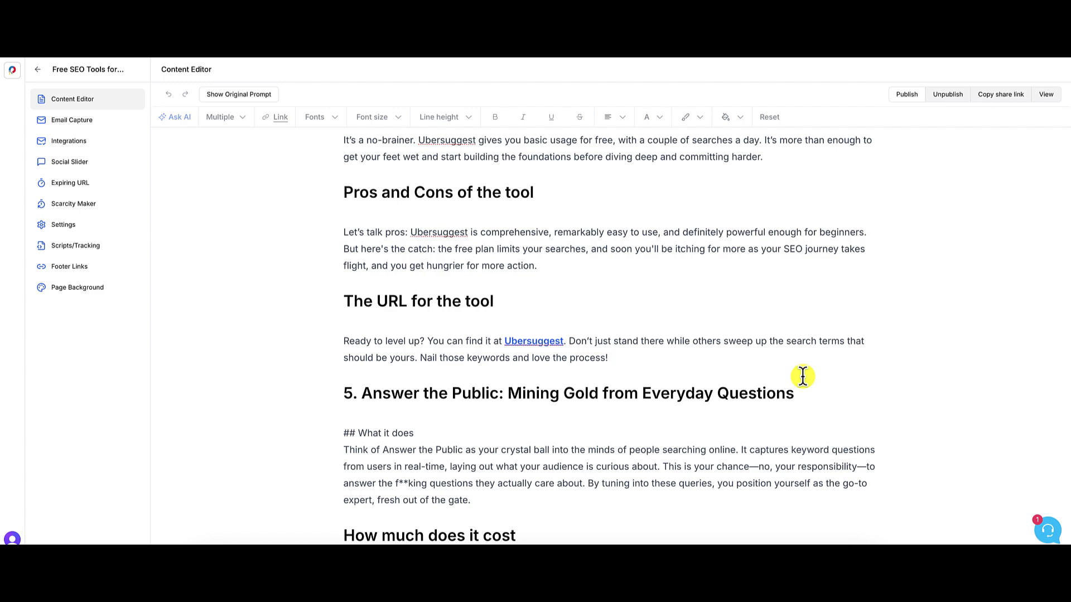
{"action": "scroll", "coordinate": [802, 377], "scroll_direction": "up", "scroll_amount": 20}
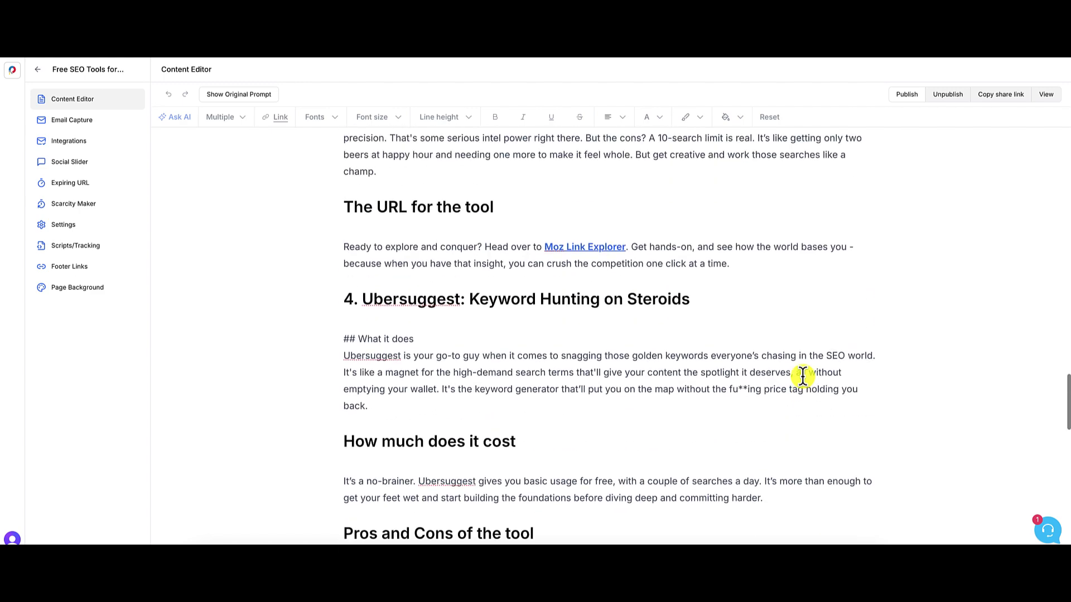
{"action": "scroll", "coordinate": [802, 377], "scroll_direction": "down", "scroll_amount": 6}
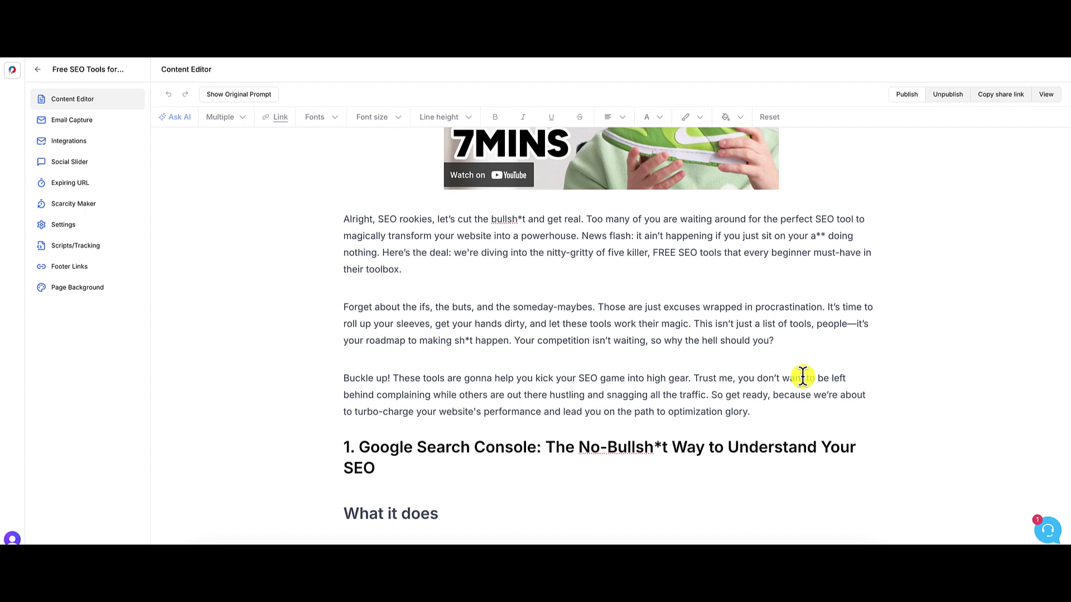
{"action": "scroll", "coordinate": [802, 376], "scroll_direction": "down", "scroll_amount": 3}
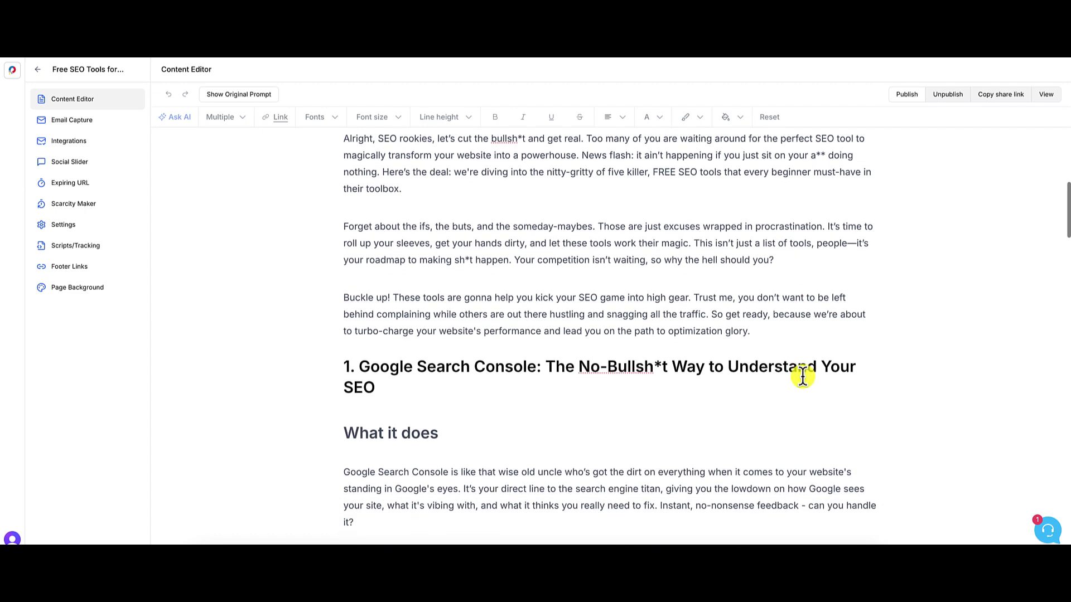
{"action": "scroll", "coordinate": [801, 376], "scroll_direction": "down", "scroll_amount": 3}
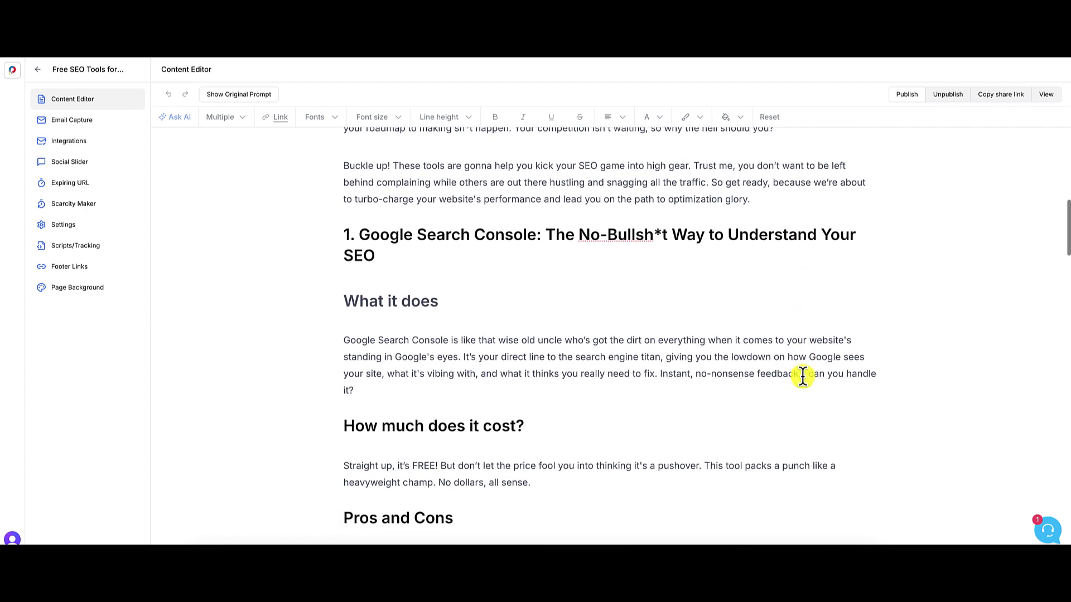
{"action": "scroll", "coordinate": [802, 377], "scroll_direction": "down", "scroll_amount": 2}
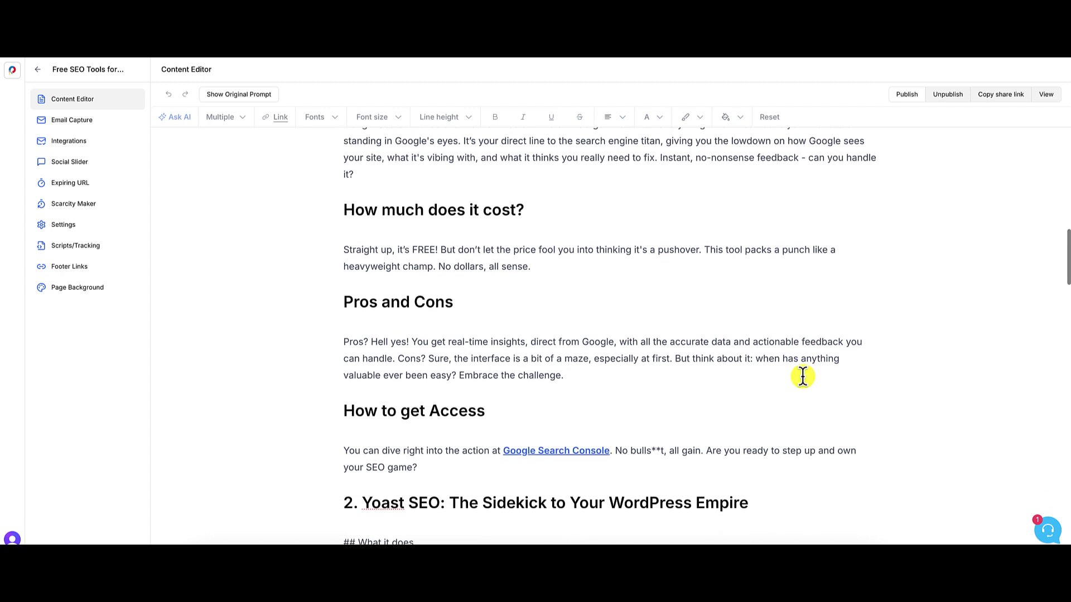
{"action": "scroll", "coordinate": [801, 377], "scroll_direction": "down", "scroll_amount": 3}
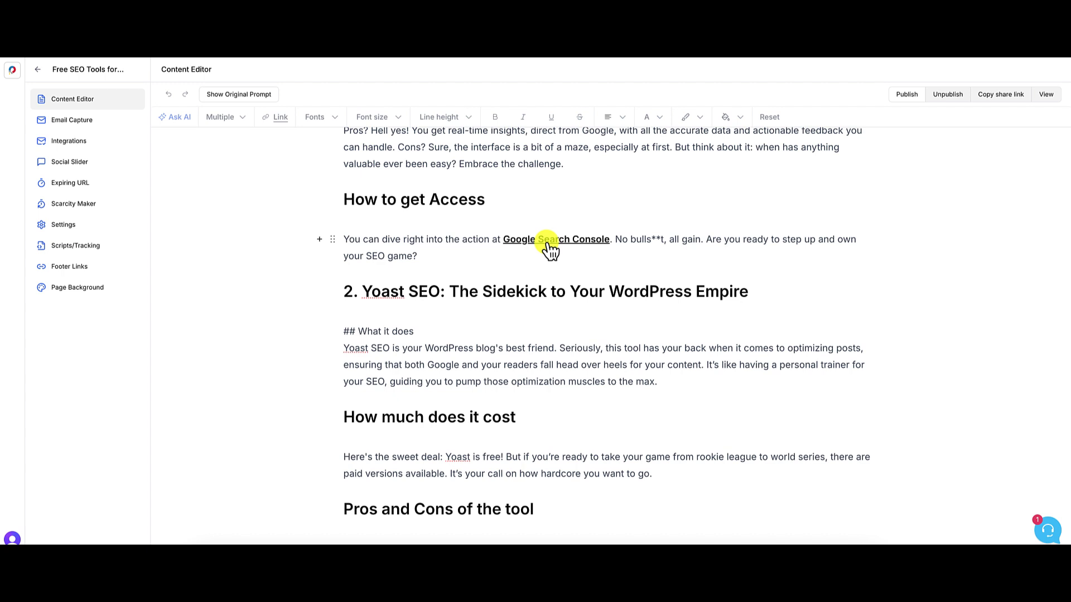
{"action": "left_click", "coordinate": [548, 245]}
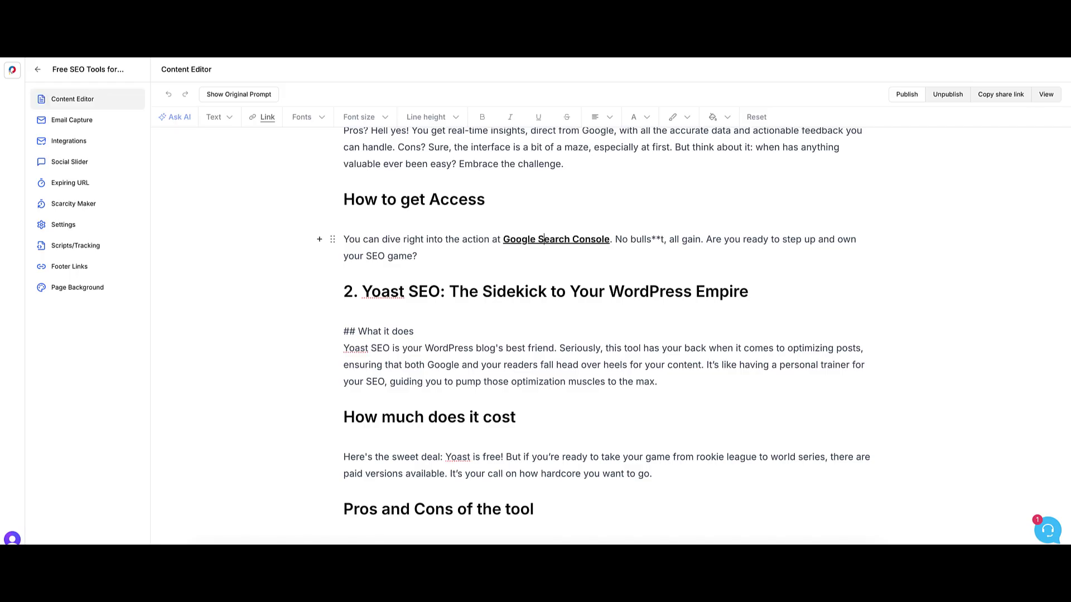
{"action": "scroll", "coordinate": [842, 375], "scroll_direction": "down", "scroll_amount": 2}
{"action": "scroll", "coordinate": [841, 375], "scroll_direction": "down", "scroll_amount": 2}
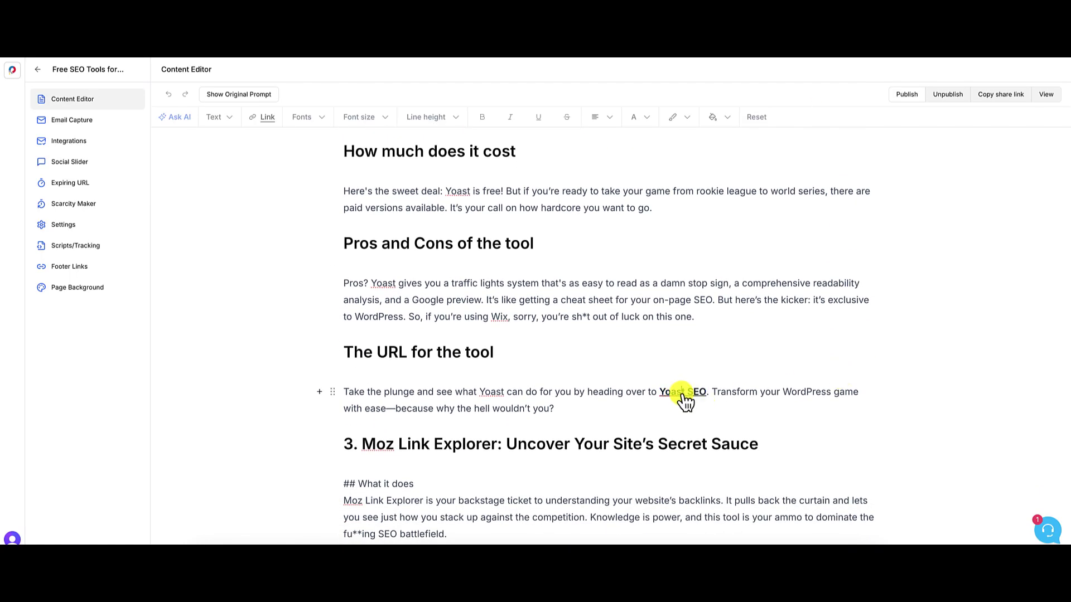
{"action": "left_click", "coordinate": [683, 397]}
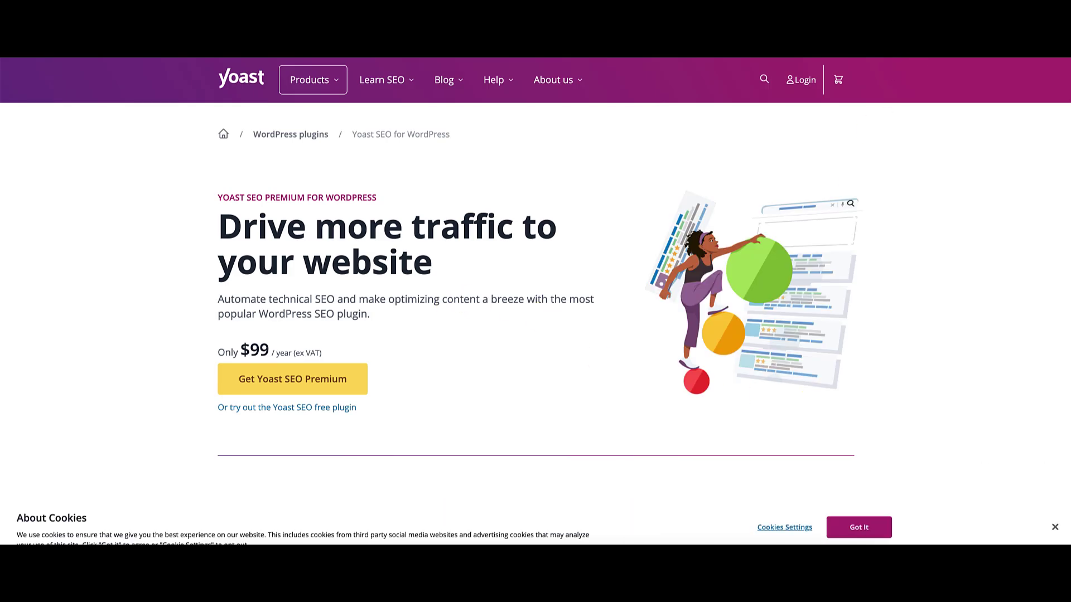
{"action": "left_click", "coordinate": [913, 33]}
{"action": "scroll", "coordinate": [882, 290], "scroll_direction": "down", "scroll_amount": 4}
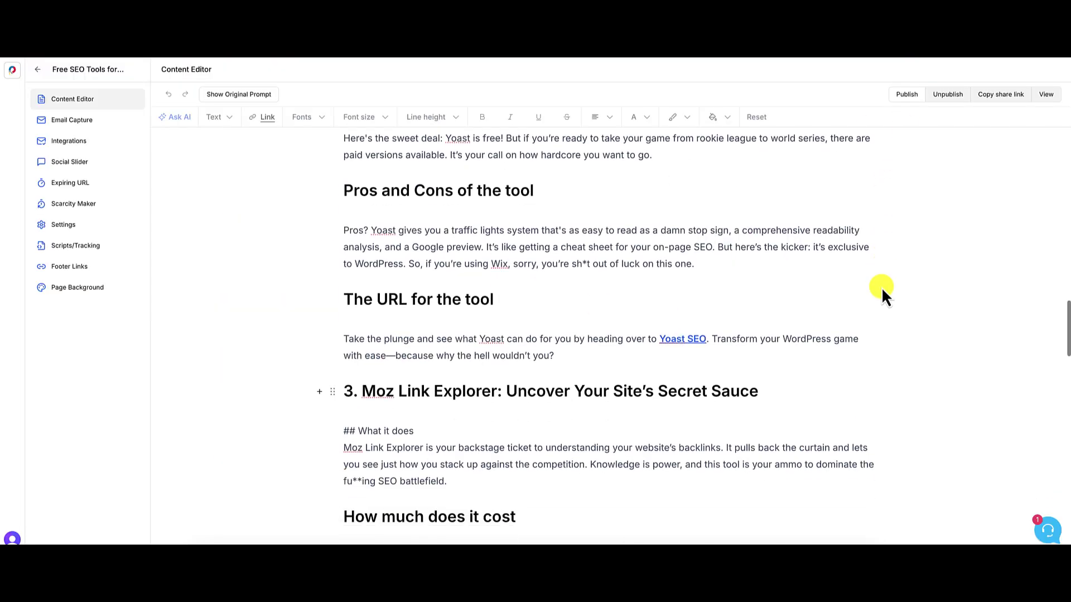
{"action": "scroll", "coordinate": [881, 286], "scroll_direction": "down", "scroll_amount": 7}
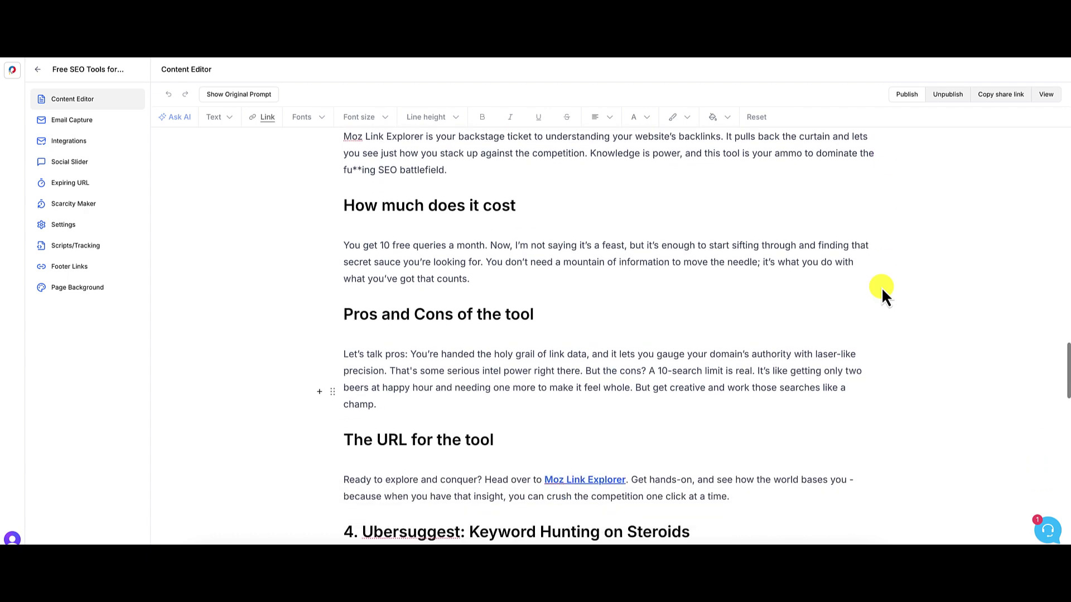
{"action": "scroll", "coordinate": [881, 286], "scroll_direction": "down", "scroll_amount": 5}
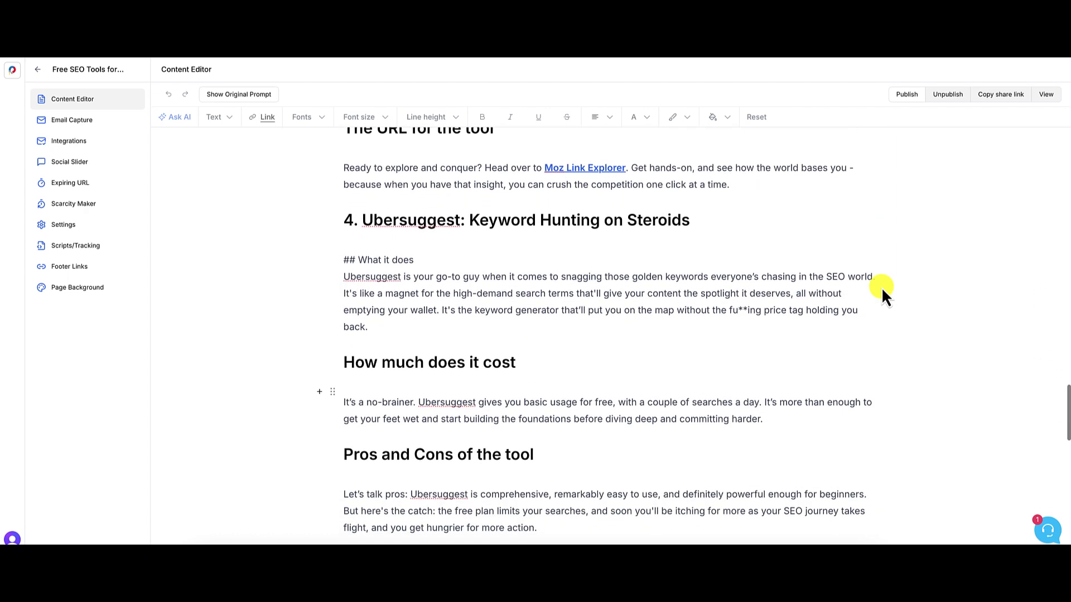
{"action": "scroll", "coordinate": [881, 287], "scroll_direction": "down", "scroll_amount": 6}
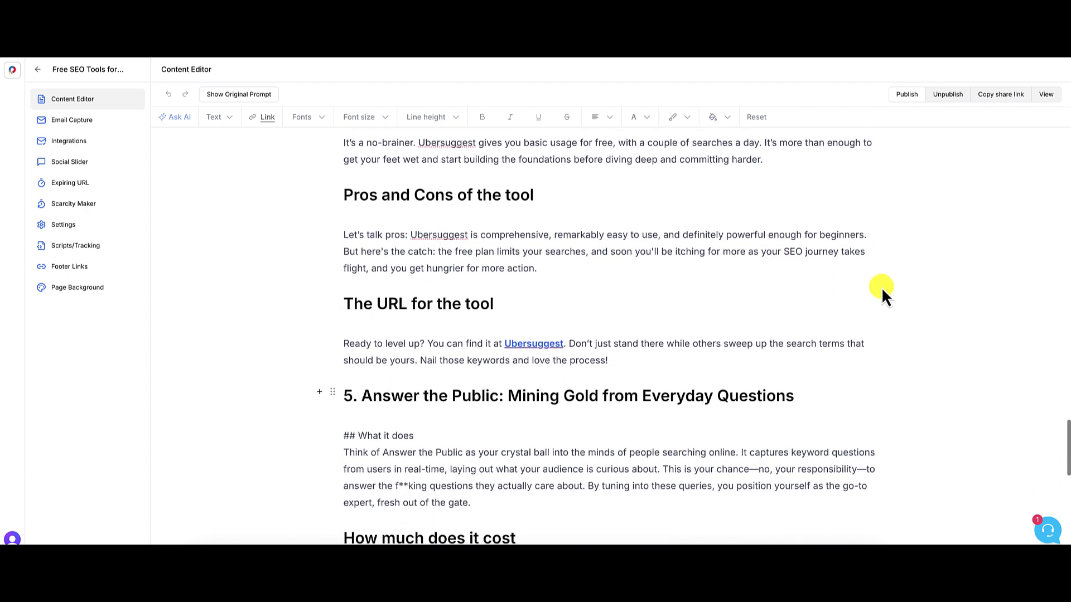
{"action": "scroll", "coordinate": [881, 286], "scroll_direction": "down", "scroll_amount": 5}
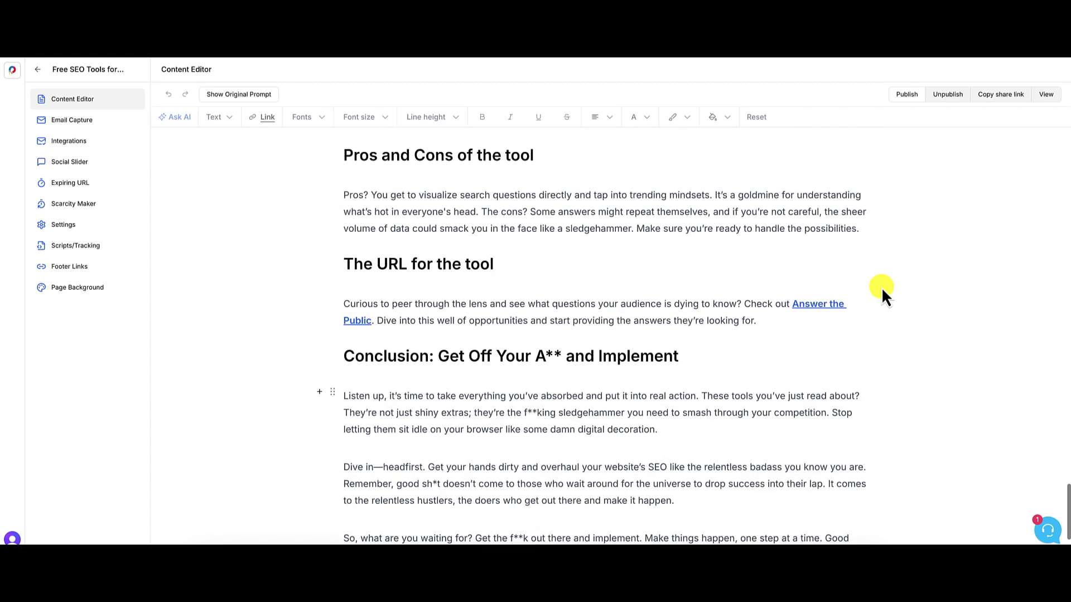
{"action": "scroll", "coordinate": [881, 287], "scroll_direction": "up", "scroll_amount": 3}
{"action": "scroll", "coordinate": [881, 287], "scroll_direction": "up", "scroll_amount": 8}
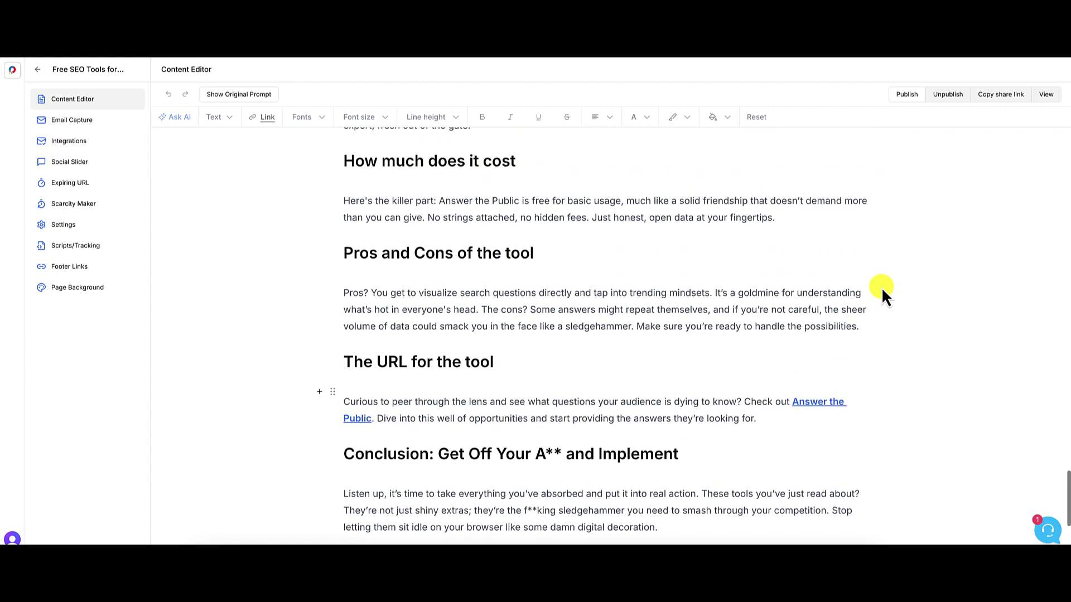
{"action": "scroll", "coordinate": [881, 286], "scroll_direction": "up", "scroll_amount": 20}
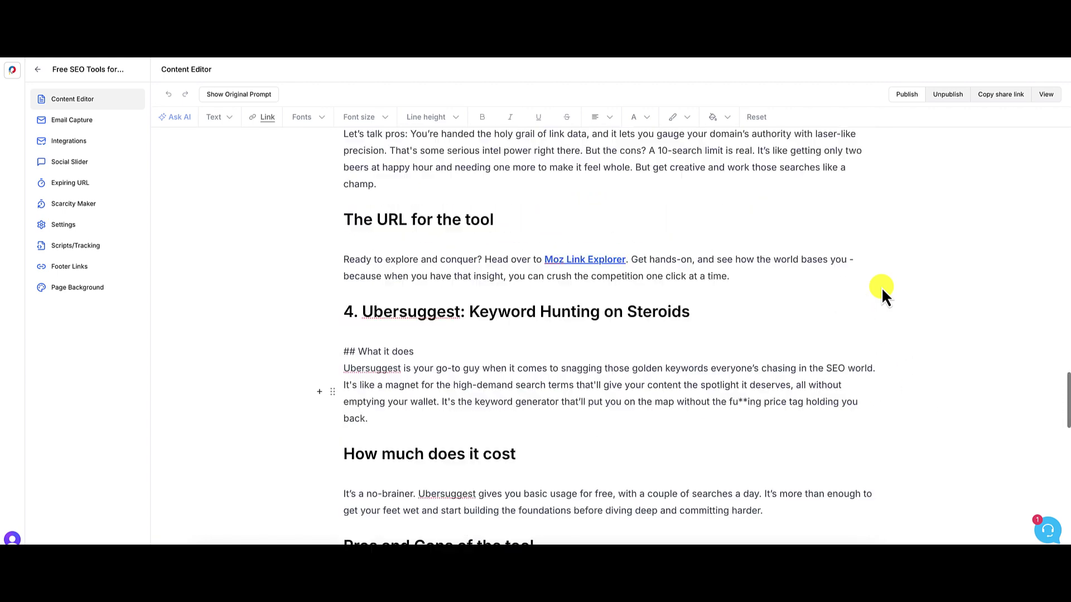
{"action": "scroll", "coordinate": [881, 287], "scroll_direction": "up", "scroll_amount": 11}
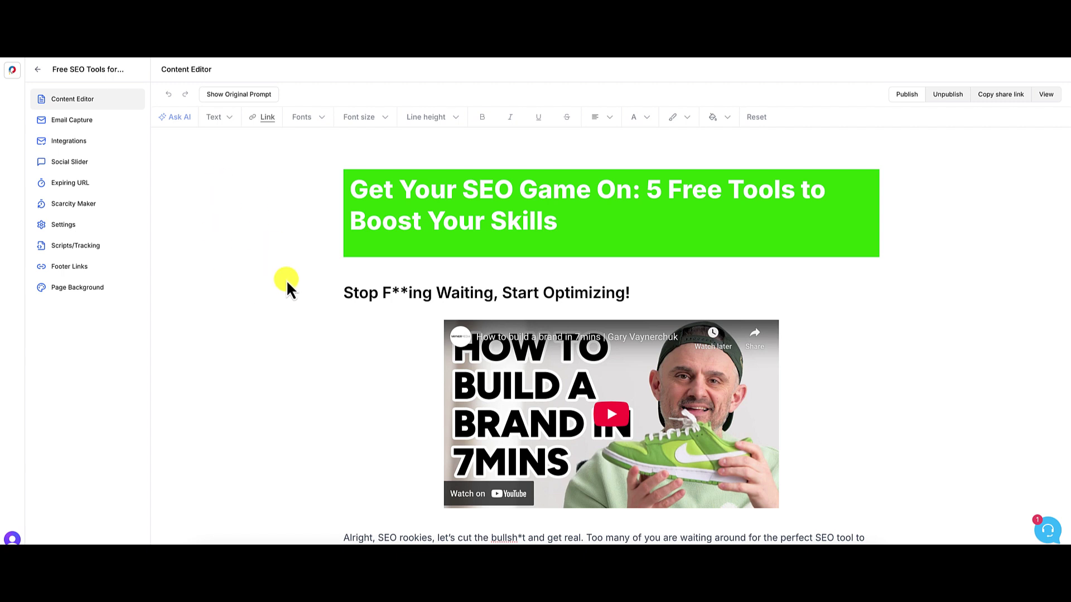
- Read the article's original prompt and persona settings, then cancel without regenerating
{"action": "left_click", "coordinate": [242, 96]}
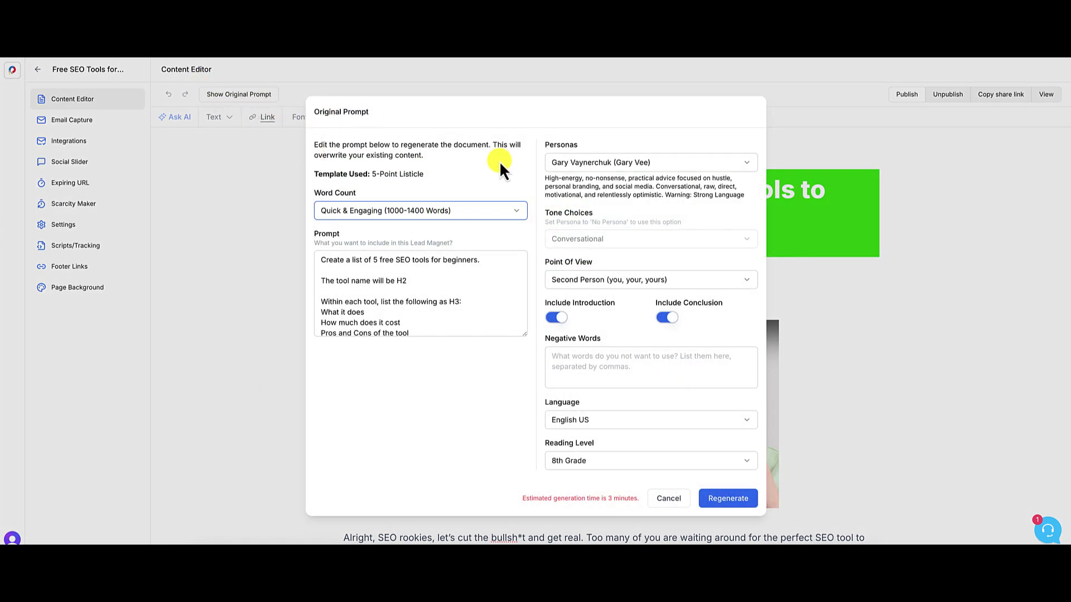
{"action": "left_click", "coordinate": [620, 167]}
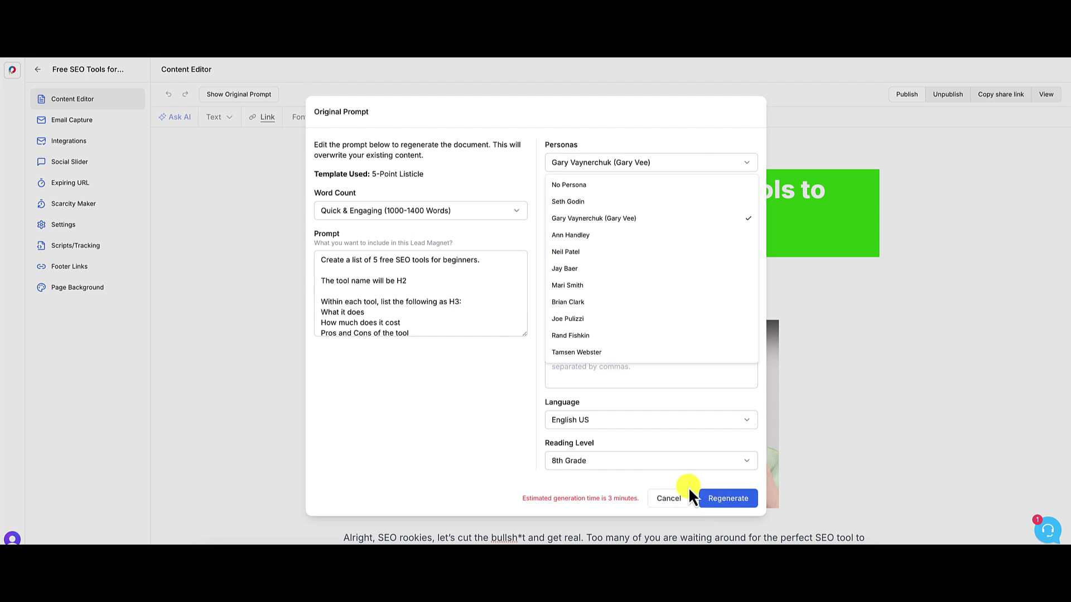
{"action": "left_click", "coordinate": [522, 337]}
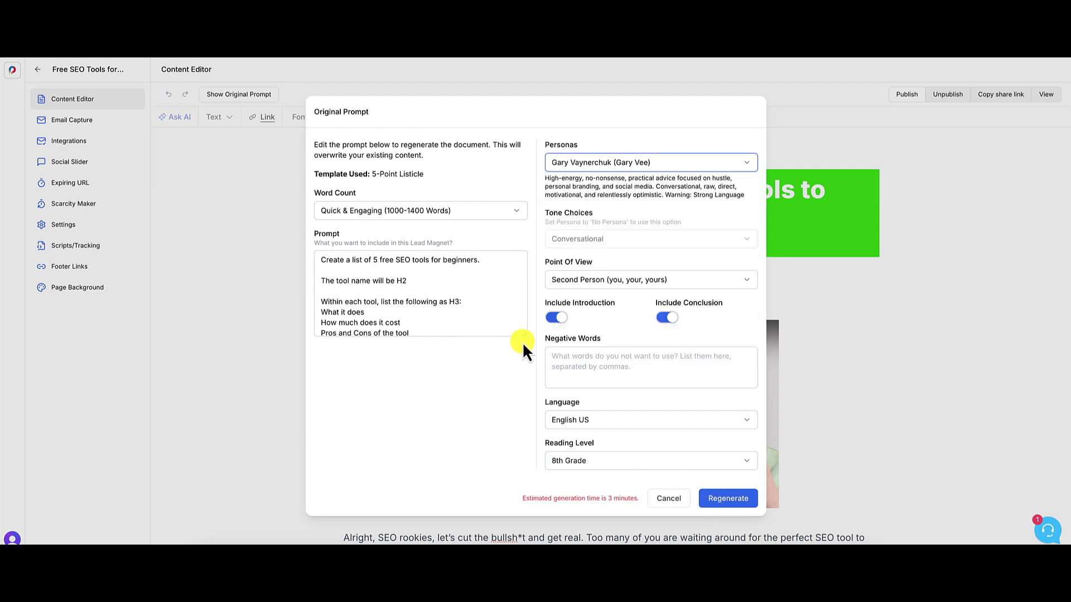
{"action": "left_click_drag", "start_coordinate": [523, 334], "coordinate": [524, 397]}
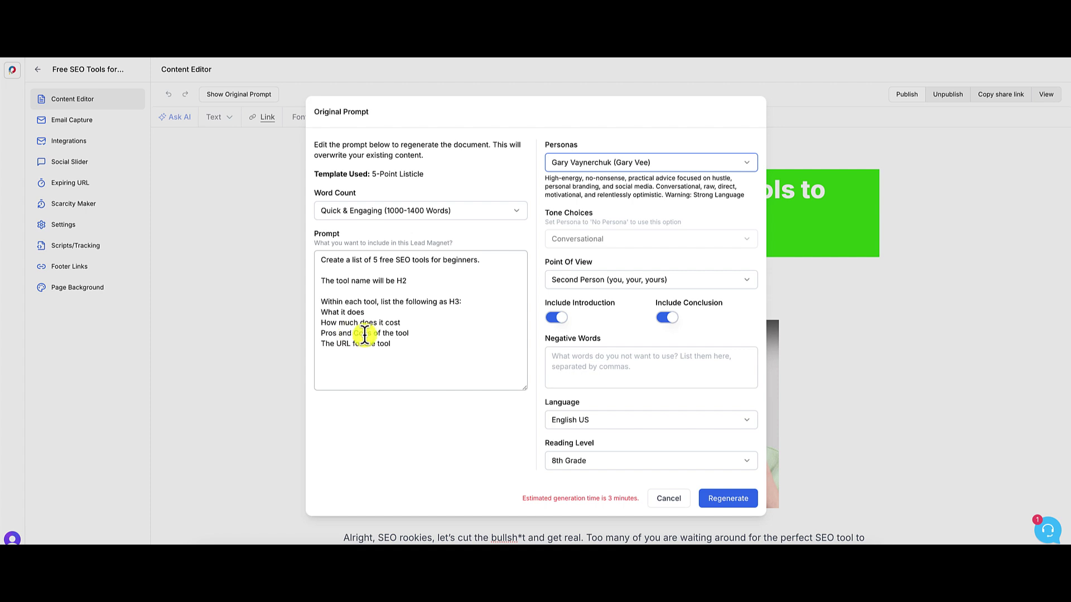
{"action": "left_click_drag", "start_coordinate": [370, 333], "coordinate": [397, 334]}
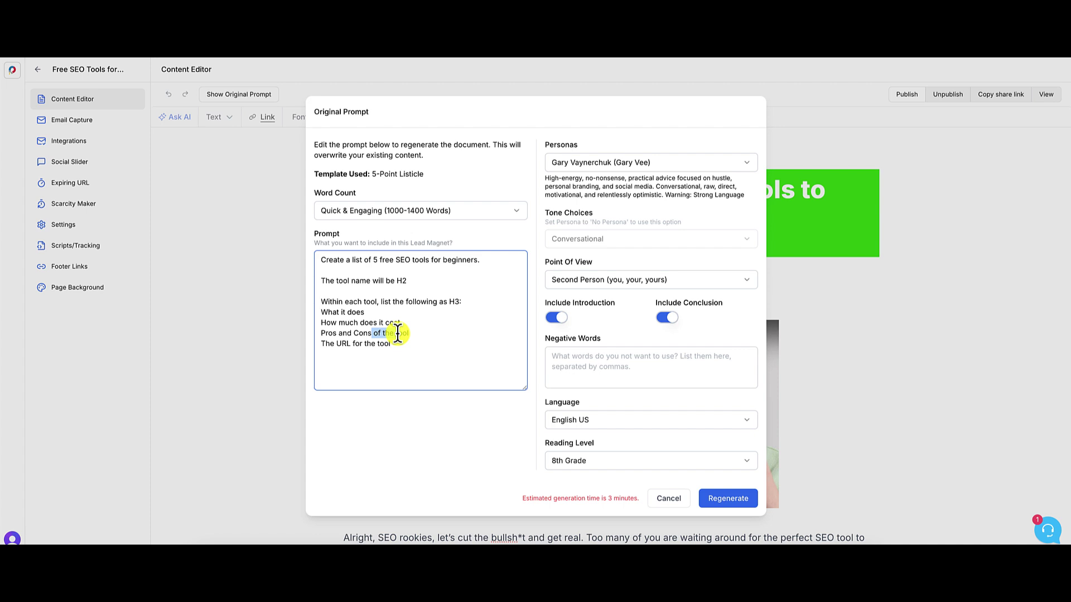
{"action": "left_click", "coordinate": [332, 312]}
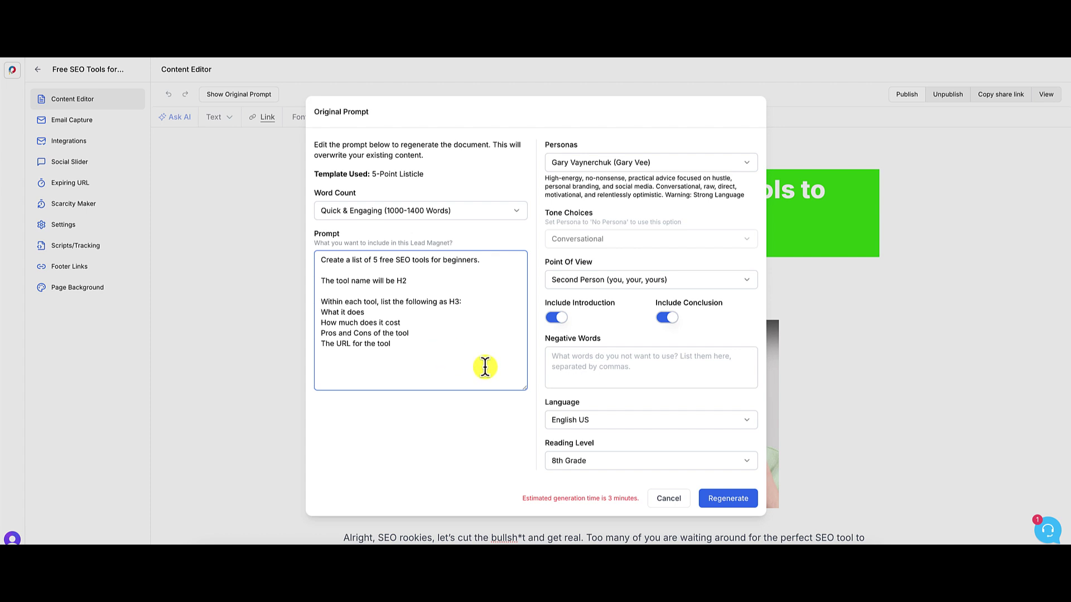
{"action": "left_click", "coordinate": [681, 498]}
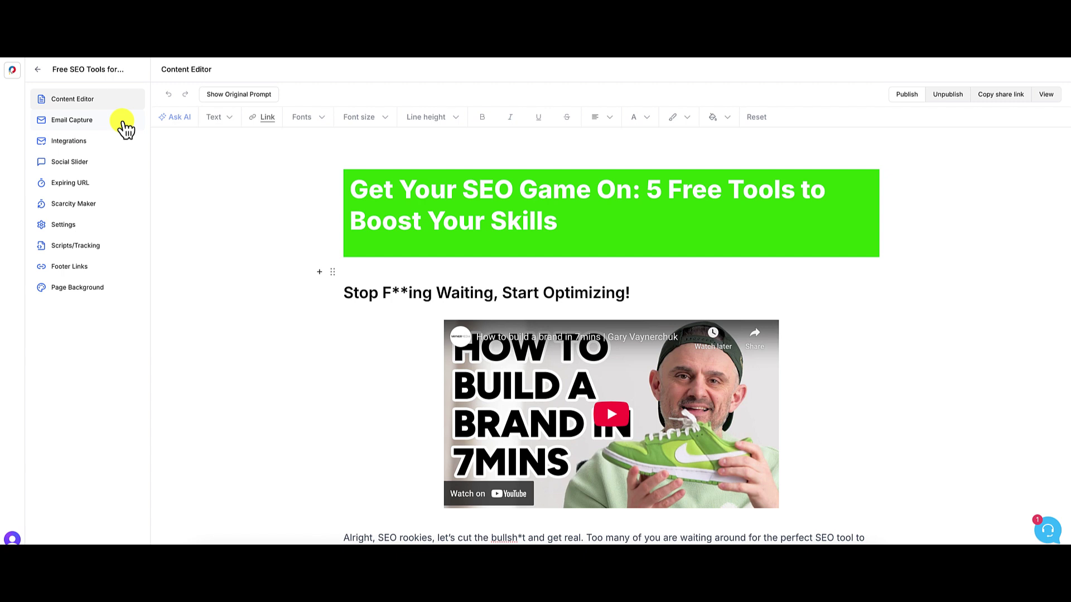
- Compare the eBook Style, Video and no-form templates, then settle on Blurred Button
{"action": "left_click", "coordinate": [122, 127]}
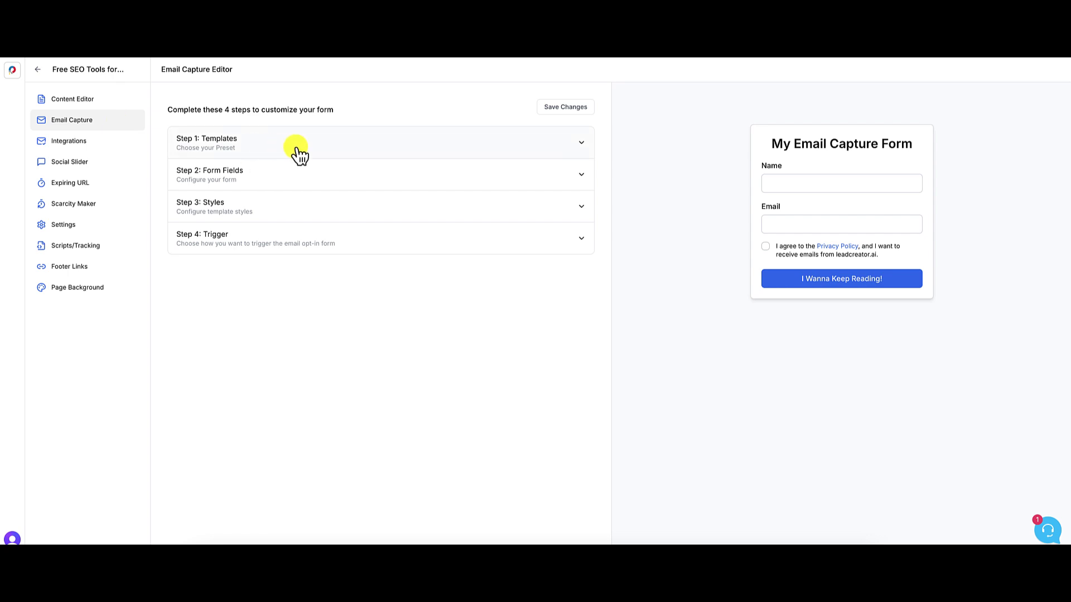
{"action": "left_click", "coordinate": [371, 151]}
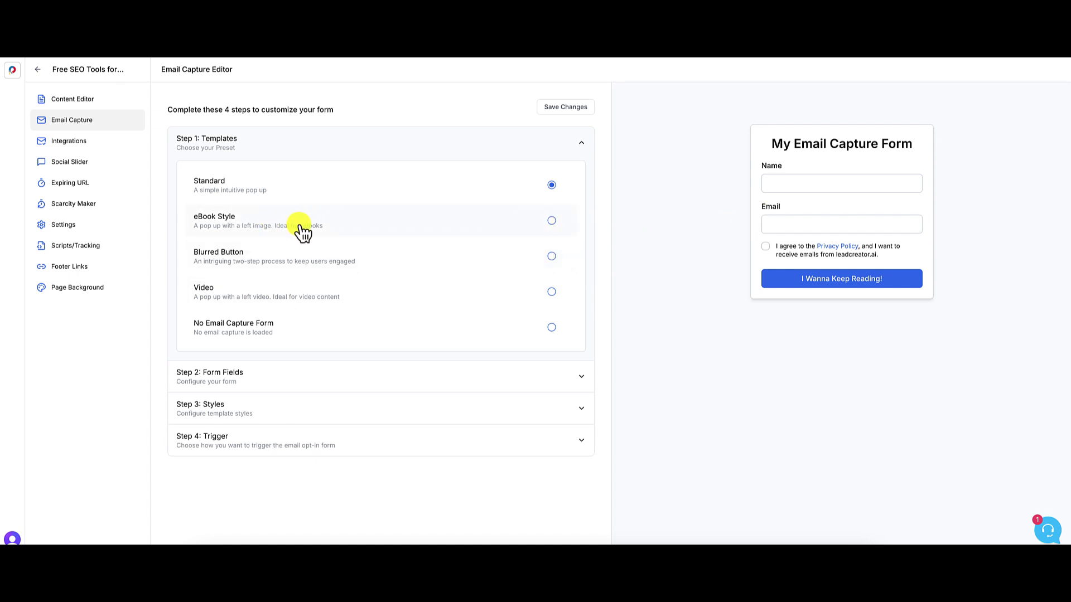
{"action": "left_click", "coordinate": [552, 221]}
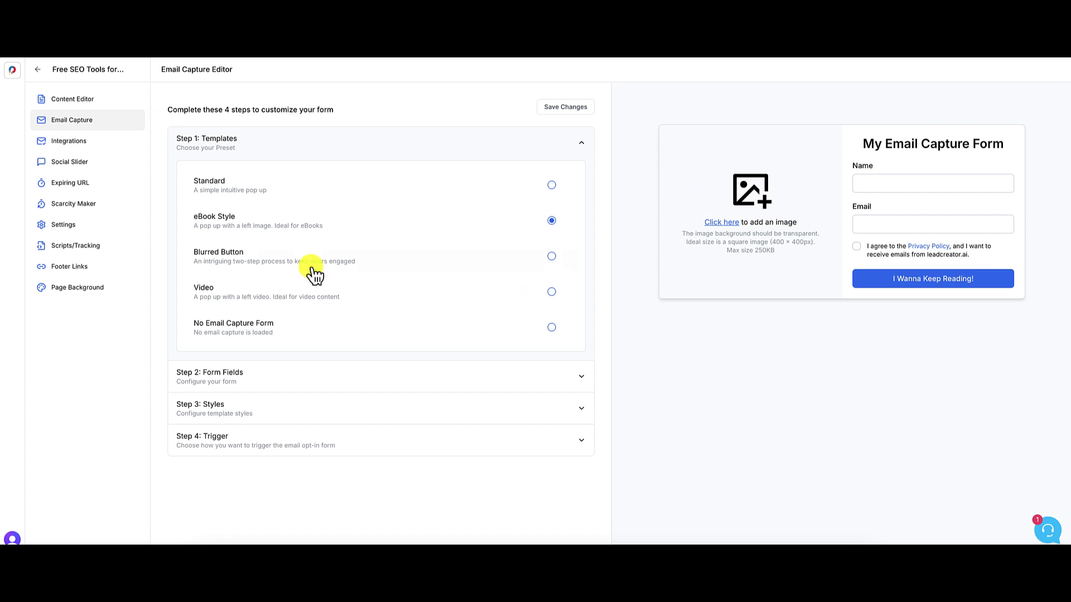
{"action": "left_click", "coordinate": [552, 256]}
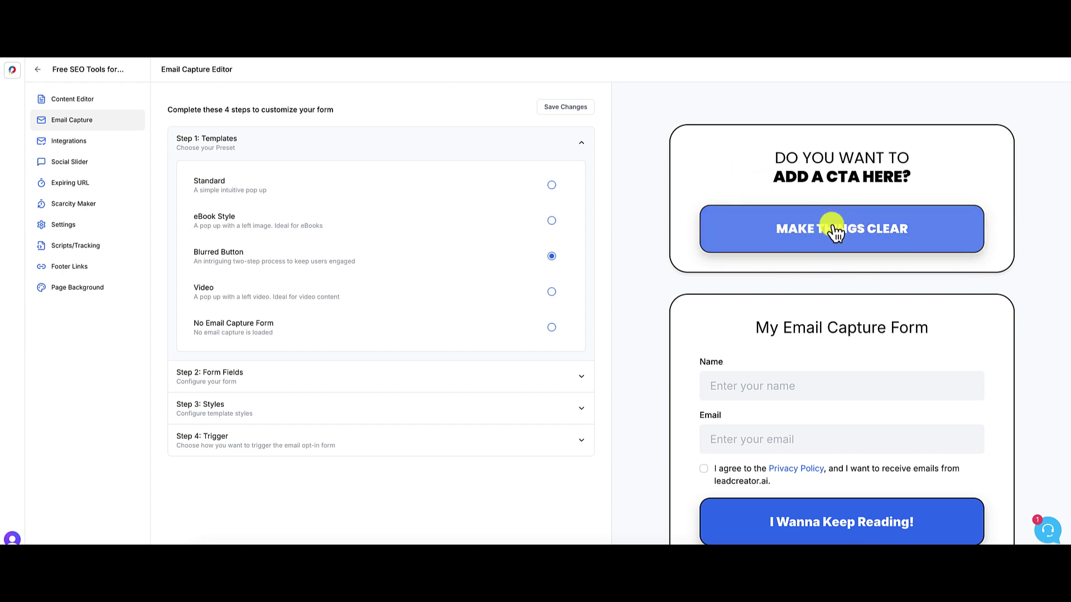
{"action": "scroll", "coordinate": [996, 299], "scroll_direction": "down", "scroll_amount": 1}
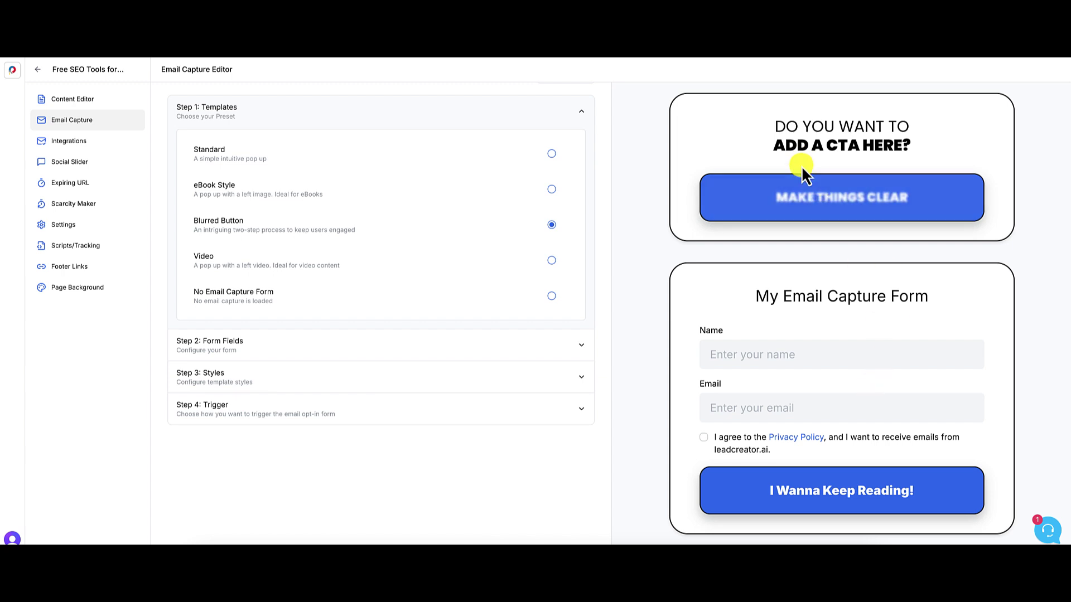
{"action": "scroll", "coordinate": [930, 309], "scroll_direction": "up", "scroll_amount": 1}
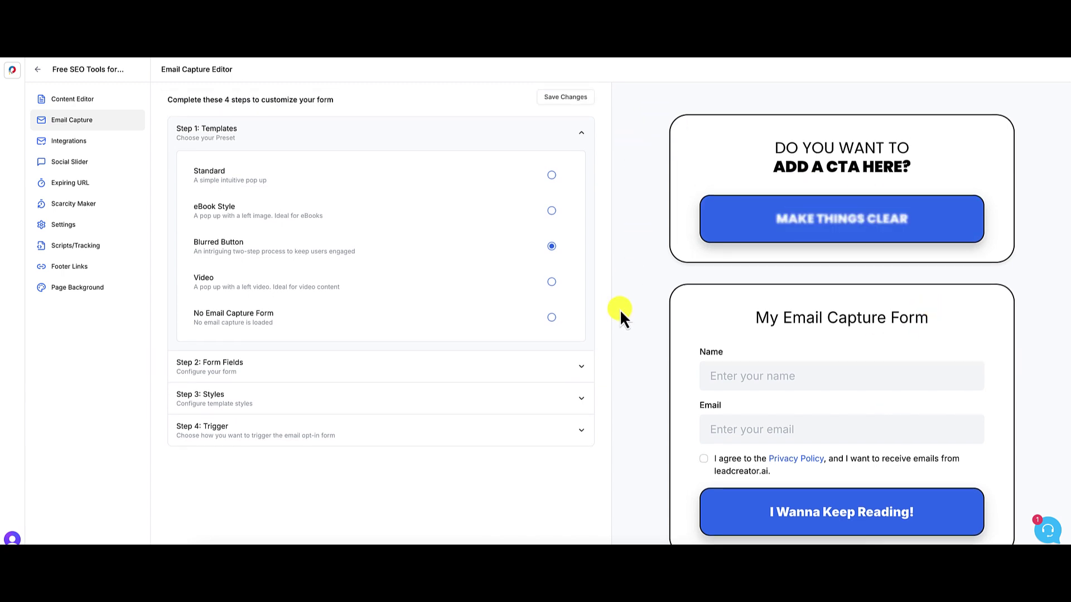
{"action": "left_click", "coordinate": [240, 290]}
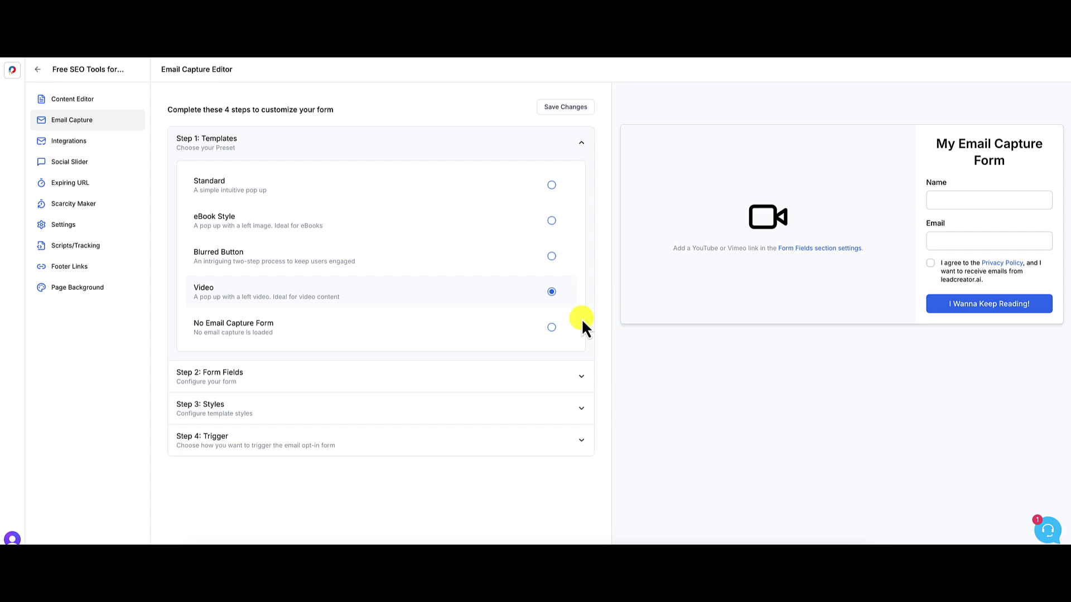
{"action": "left_click", "coordinate": [305, 335]}
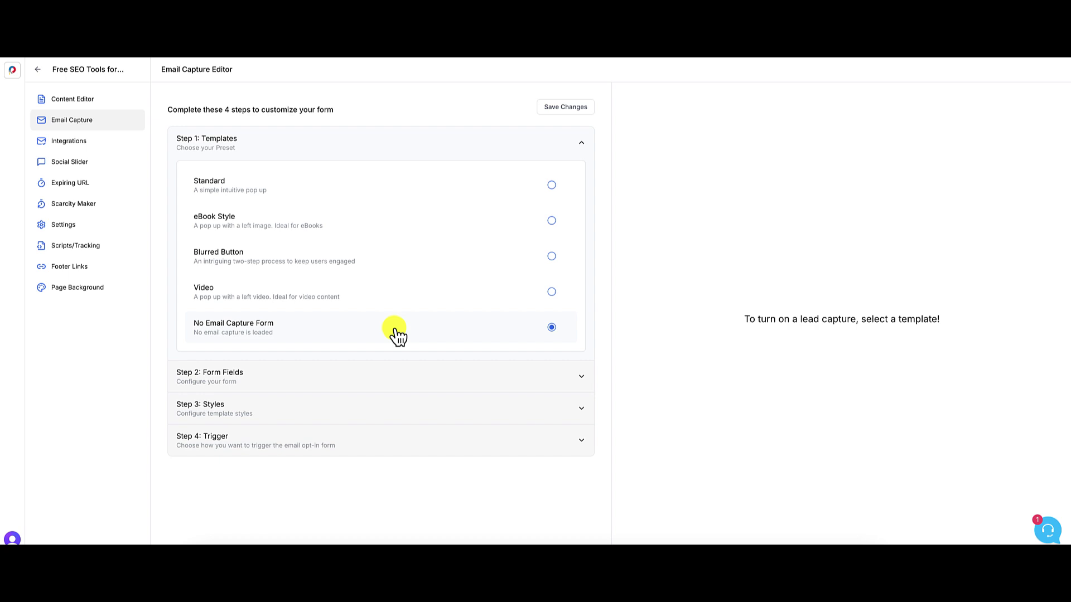
{"action": "left_click", "coordinate": [335, 256]}
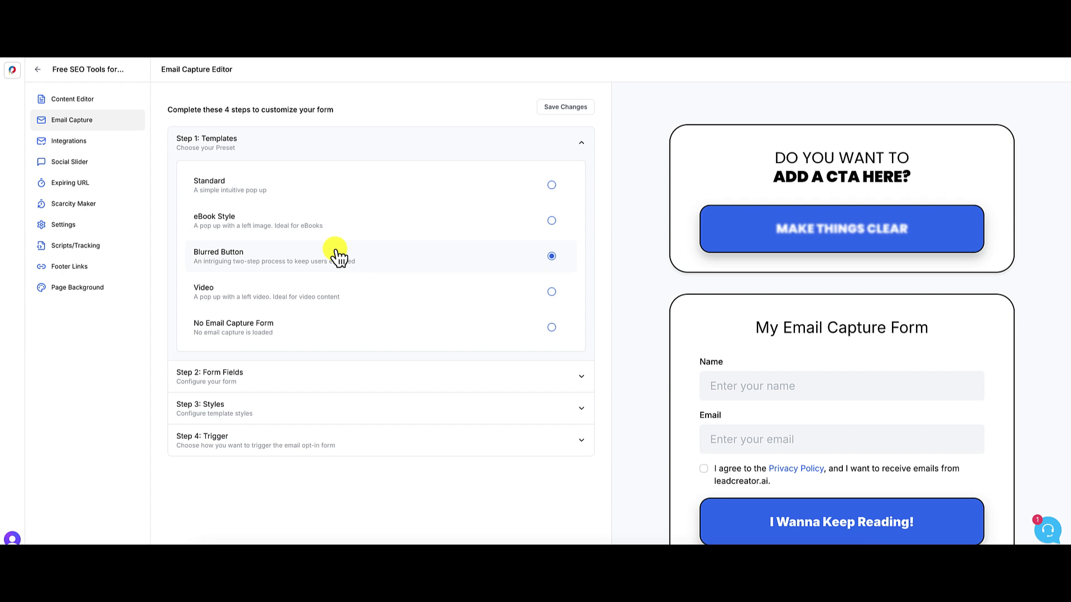
{"action": "scroll", "coordinate": [338, 256], "scroll_direction": "down", "scroll_amount": 1}
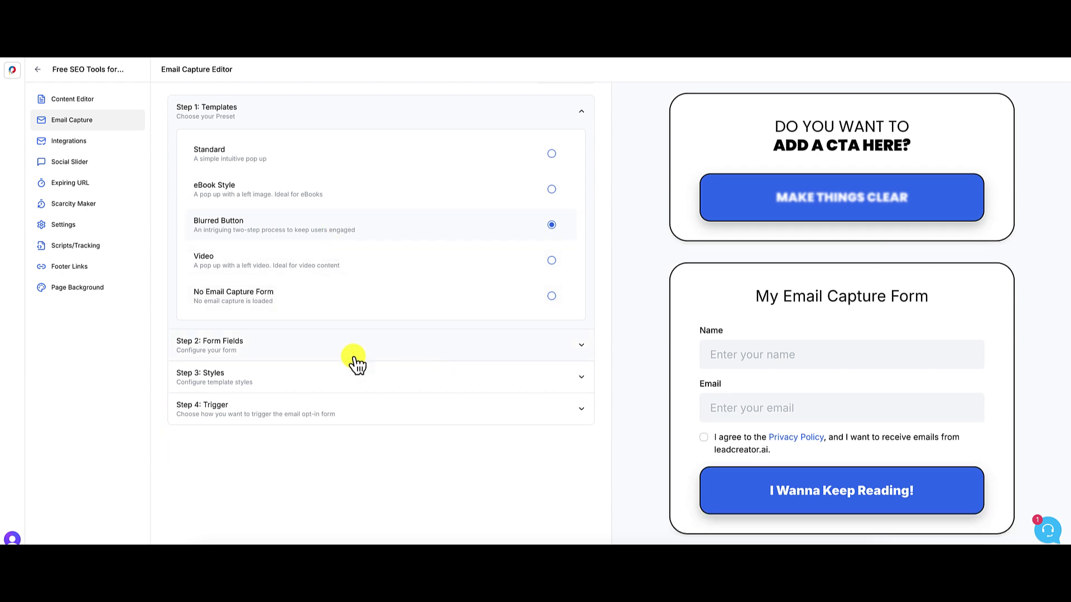
- Change the CTA card title to 'Free SEO Tools. I Promise!'
{"action": "left_click", "coordinate": [580, 351]}
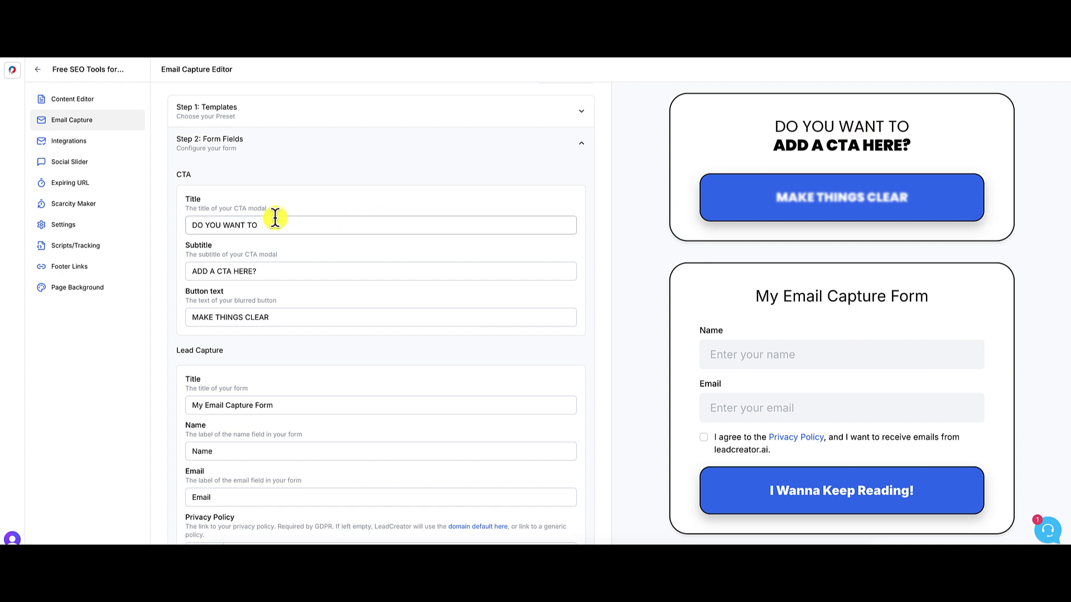
{"action": "double_click", "coordinate": [257, 226]}
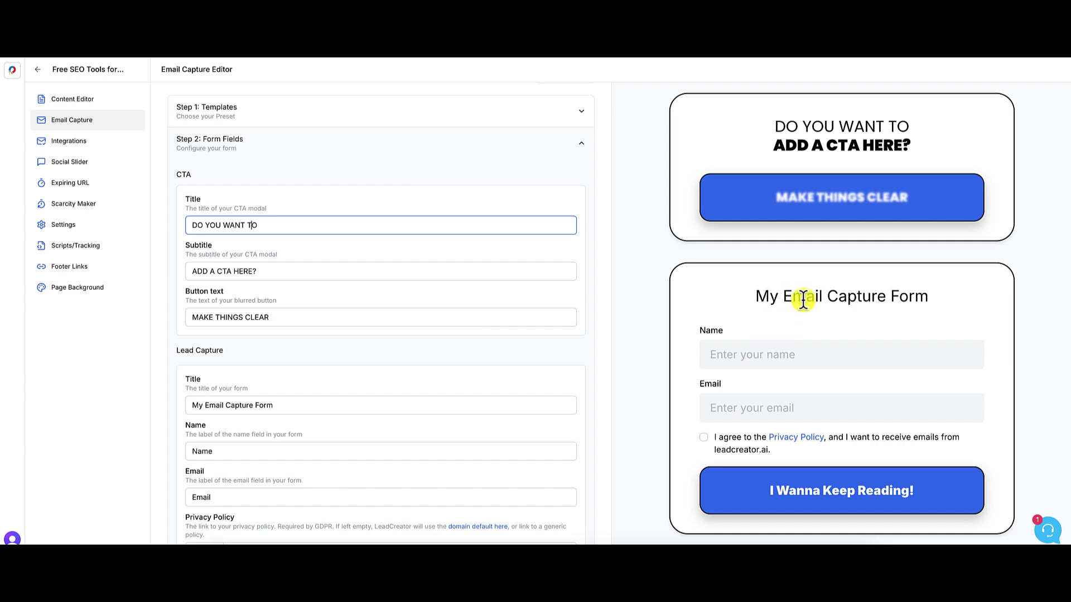
{"action": "scroll", "coordinate": [508, 456], "scroll_direction": "down", "scroll_amount": 2}
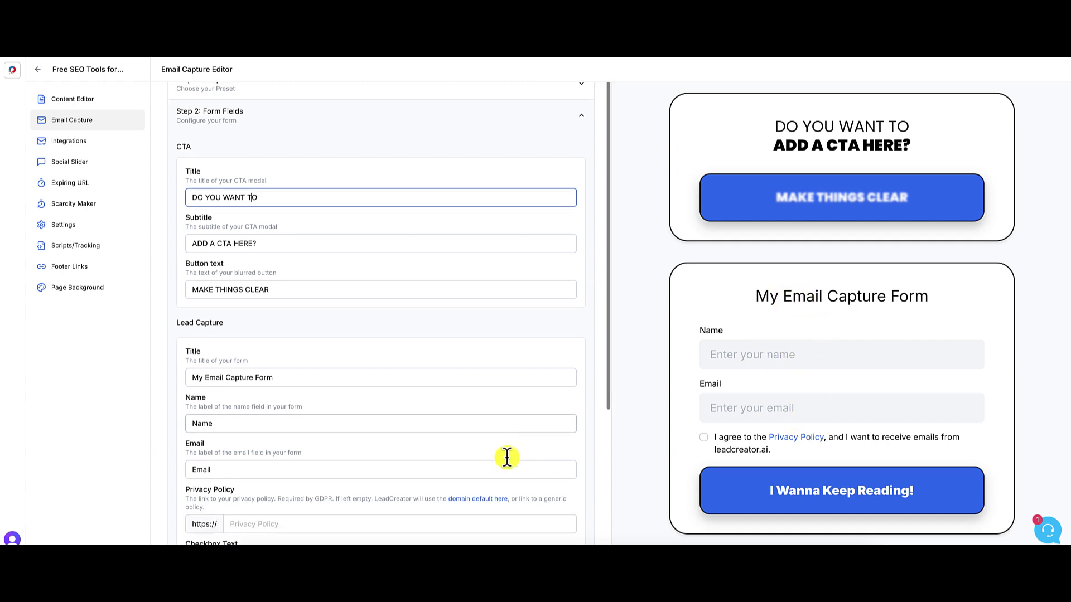
{"action": "scroll", "coordinate": [507, 457], "scroll_direction": "down", "scroll_amount": 4}
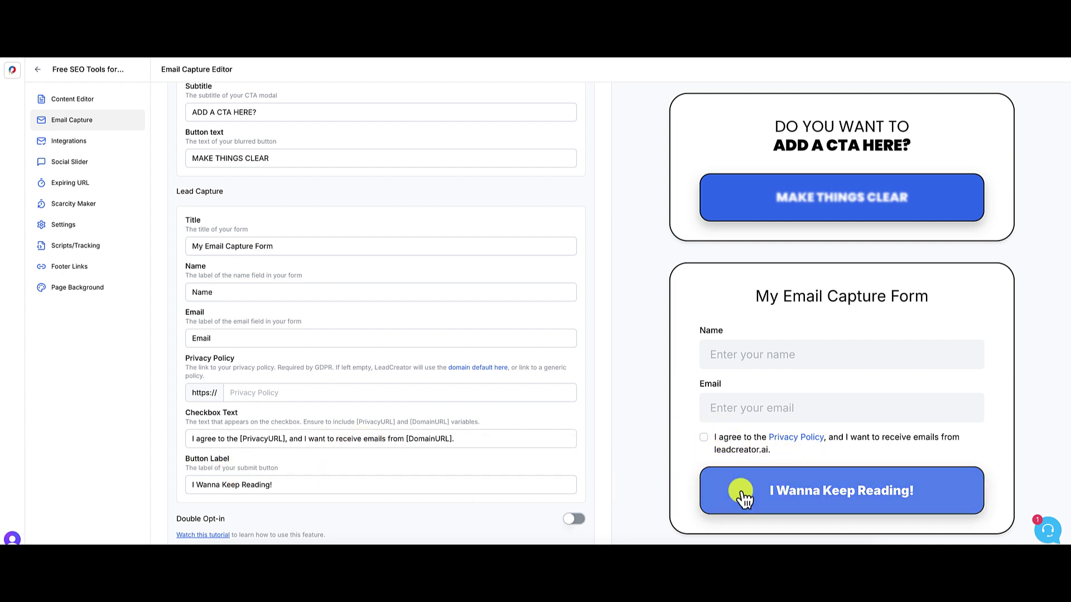
{"action": "scroll", "coordinate": [634, 466], "scroll_direction": "up", "scroll_amount": 1}
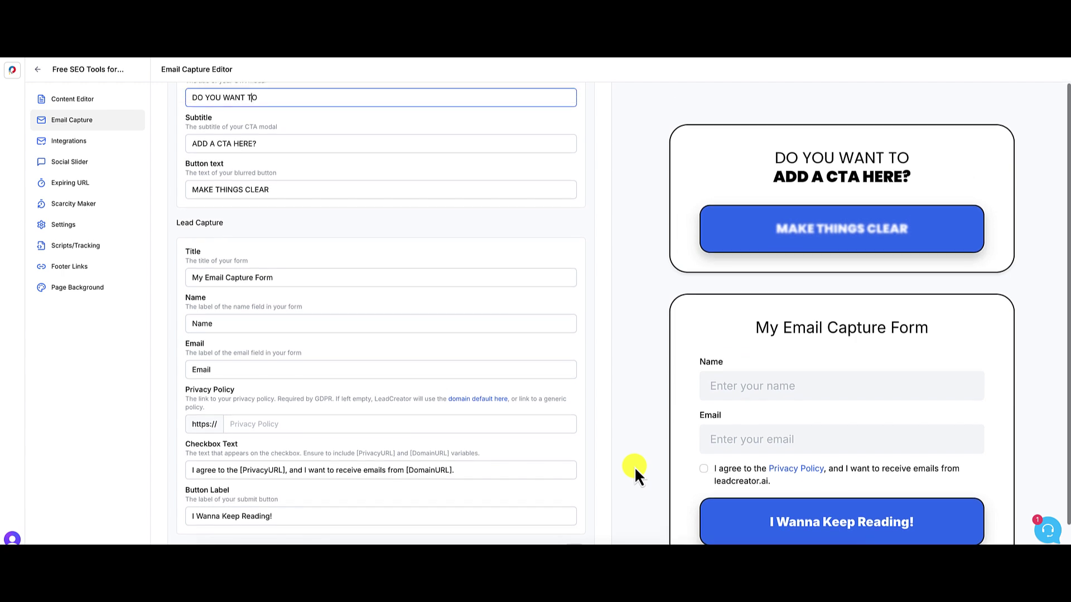
{"action": "scroll", "coordinate": [508, 134], "scroll_direction": "up", "scroll_amount": 3}
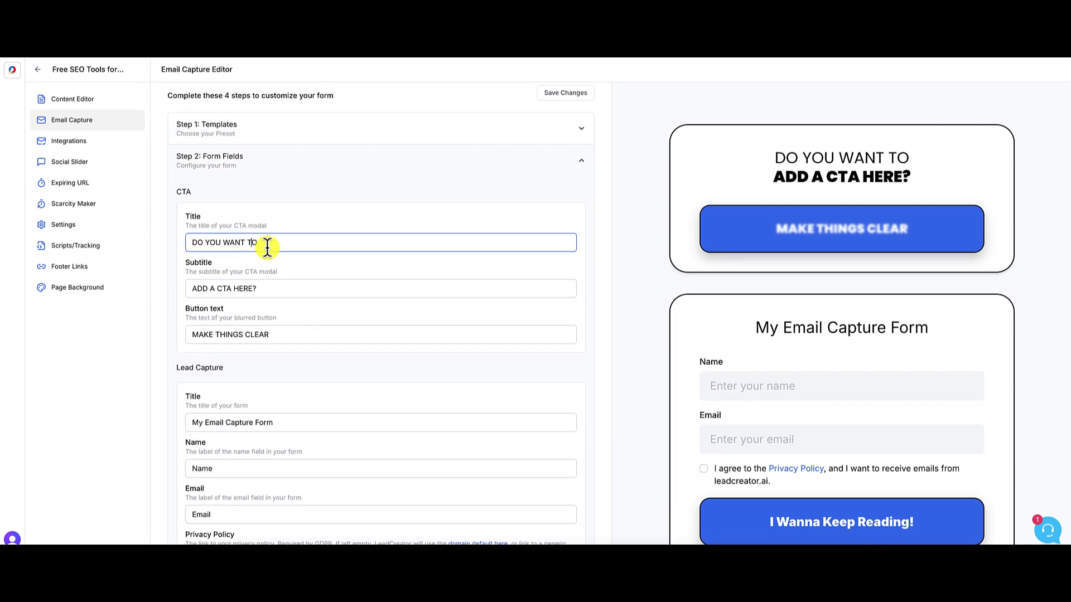
{"action": "triple_click", "coordinate": [272, 245]}
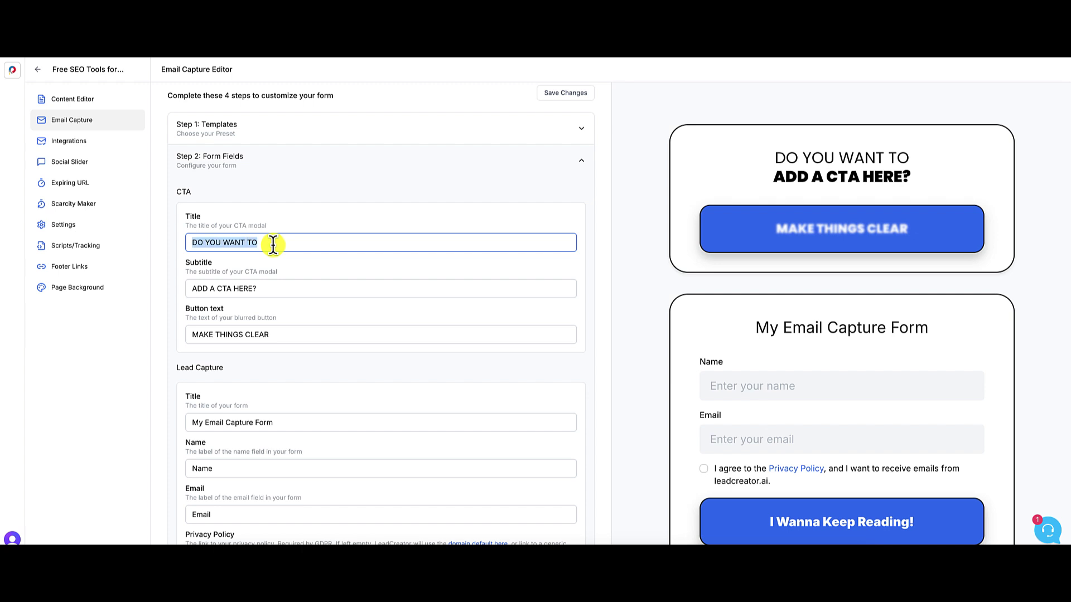
{"action": "type", "text": "Free S"}
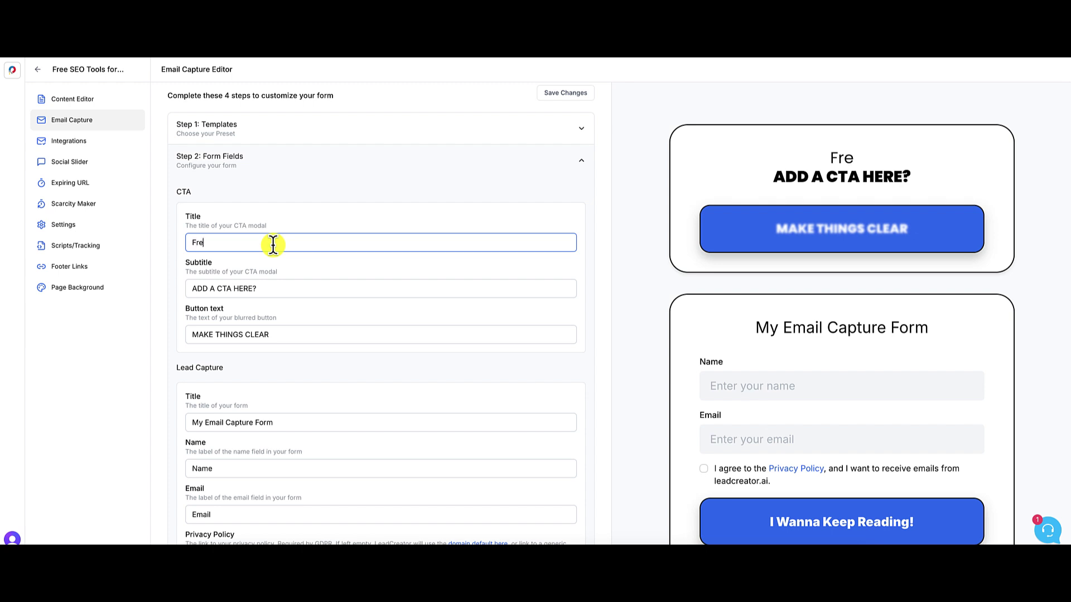
{"action": "key", "text": "BackSpace"}
{"action": "key", "text": "BackSpace"}
{"action": "key", "text": "BackSpace"}
{"action": "key", "text": "BackSpace"}
{"action": "key", "text": "BackSpace"}
{"action": "key", "text": "BackSpace"}
{"action": "type", "text": "G"}
{"action": "key", "text": "BackSpace"}
{"action": "type", "text": "Free SEO "}
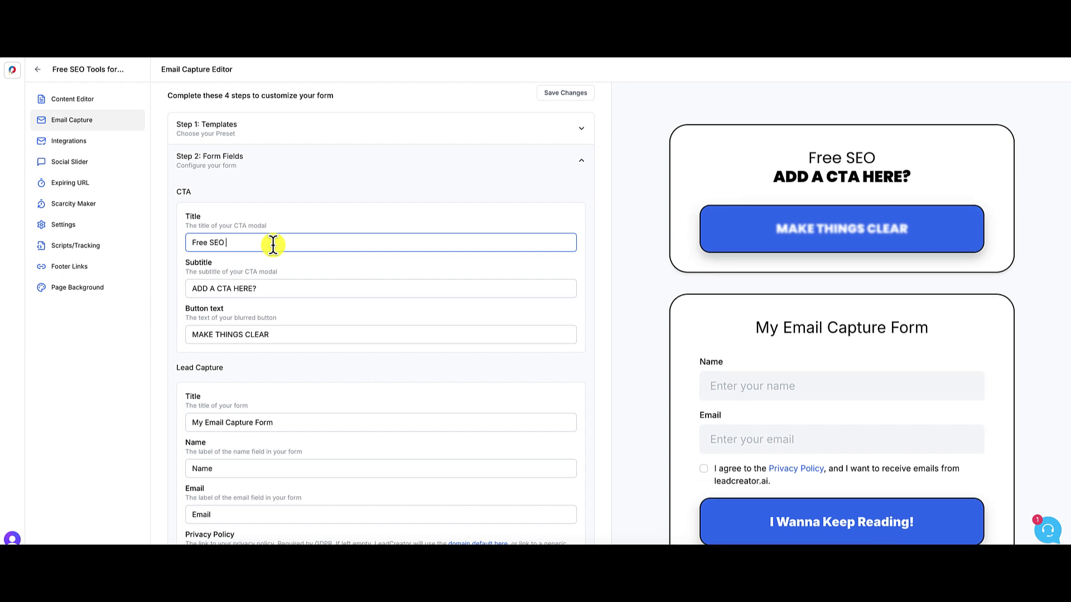
{"action": "type", "text": "Tools,"}
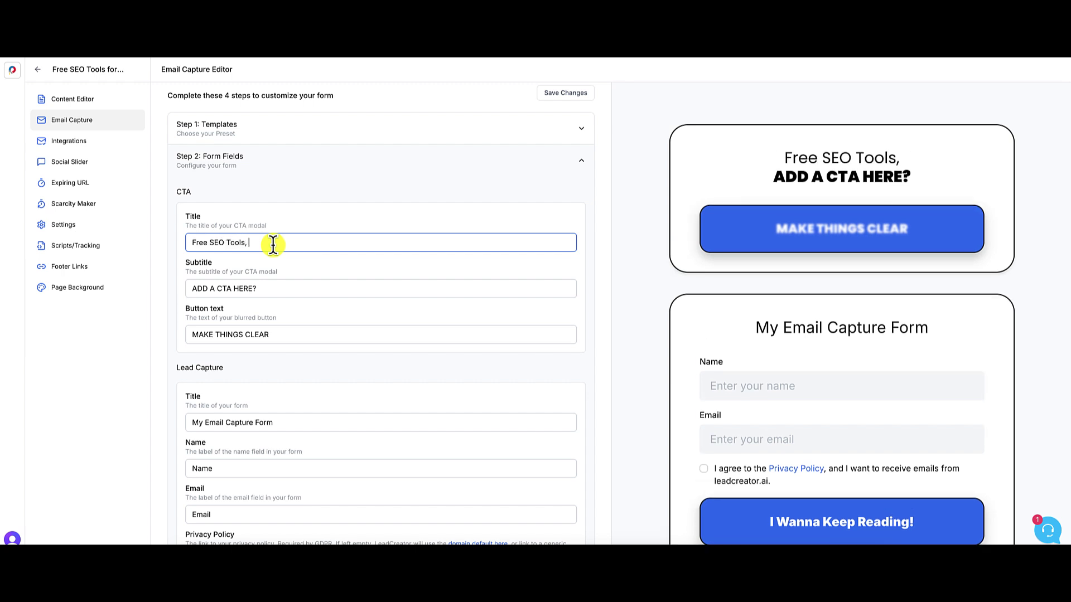
{"action": "key", "text": "BackSpace"}
{"action": "key", "text": "BackSpace"}
{"action": "type", "text": ". I pr"}
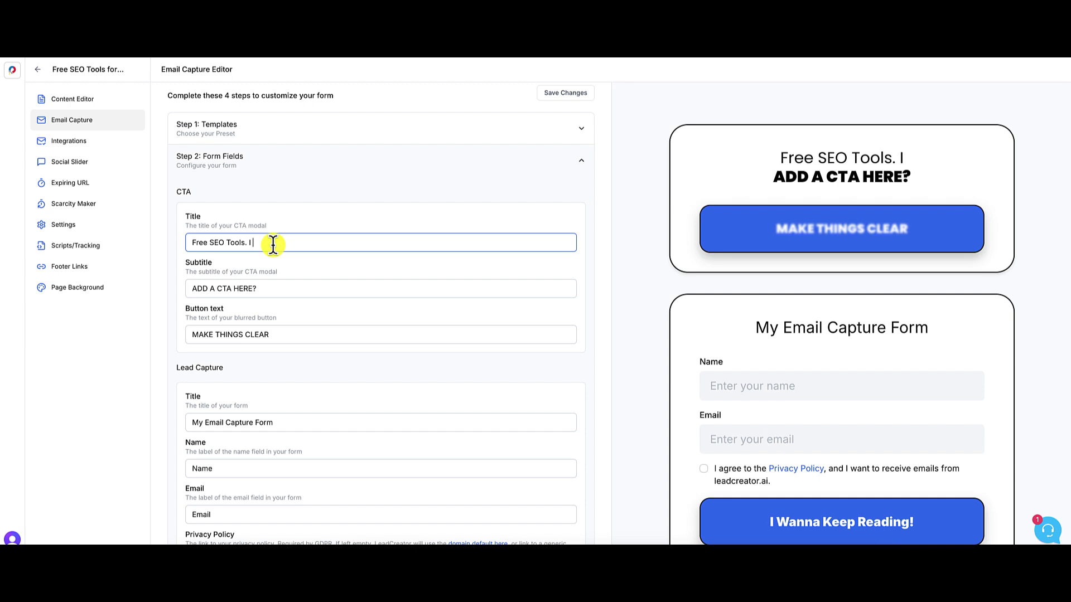
{"action": "key", "text": "BackSpace"}
{"action": "key", "text": "BackSpace"}
{"action": "type", "text": "Promo"}
{"action": "key", "text": "BackSpace"}
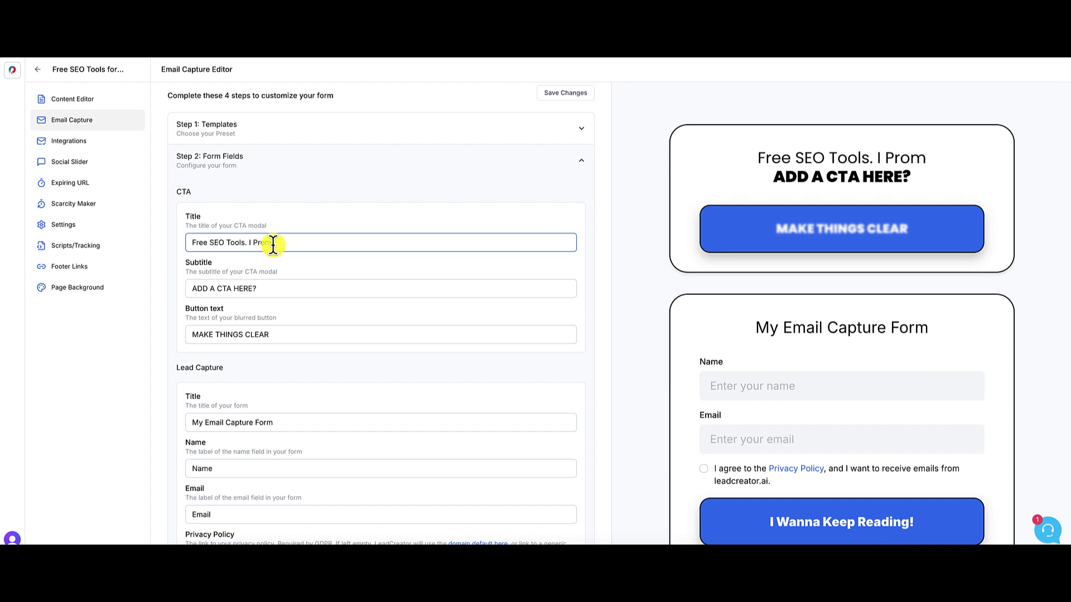
{"action": "type", "text": "ise!"}
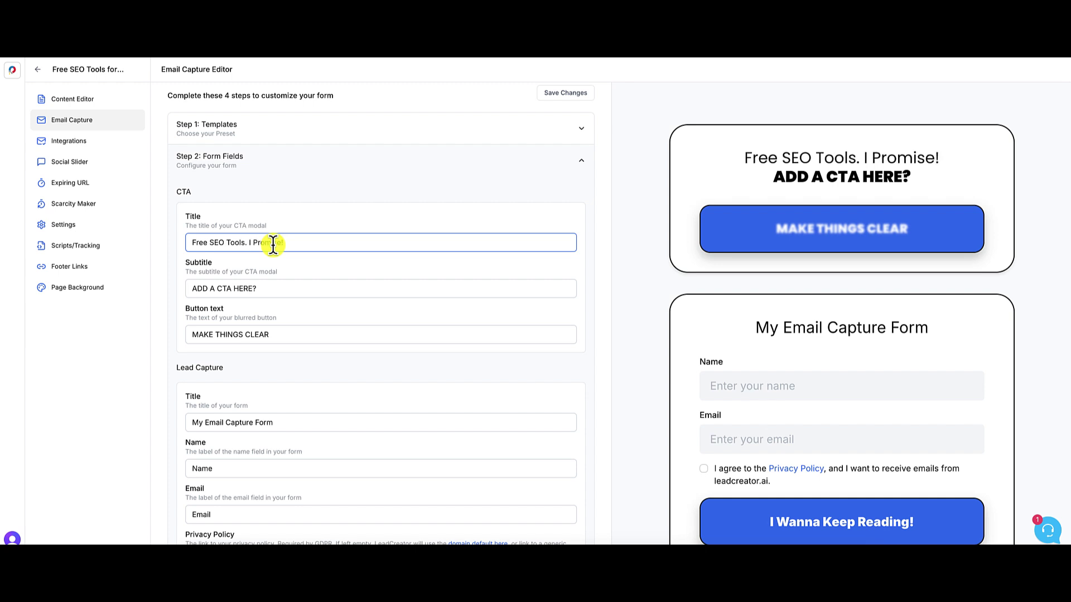
- Replace the CTA subtitle with 'Get Started For Free'
{"action": "left_click", "coordinate": [219, 288]}
{"action": "key", "text": "ctrl+a"}
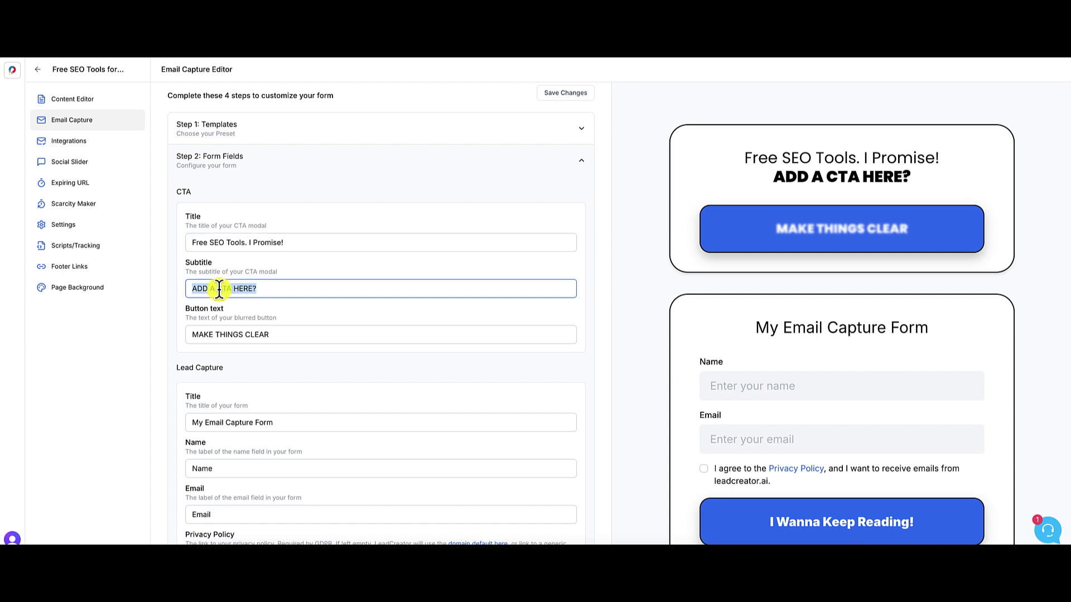
{"action": "type", "text": "Get Started"}
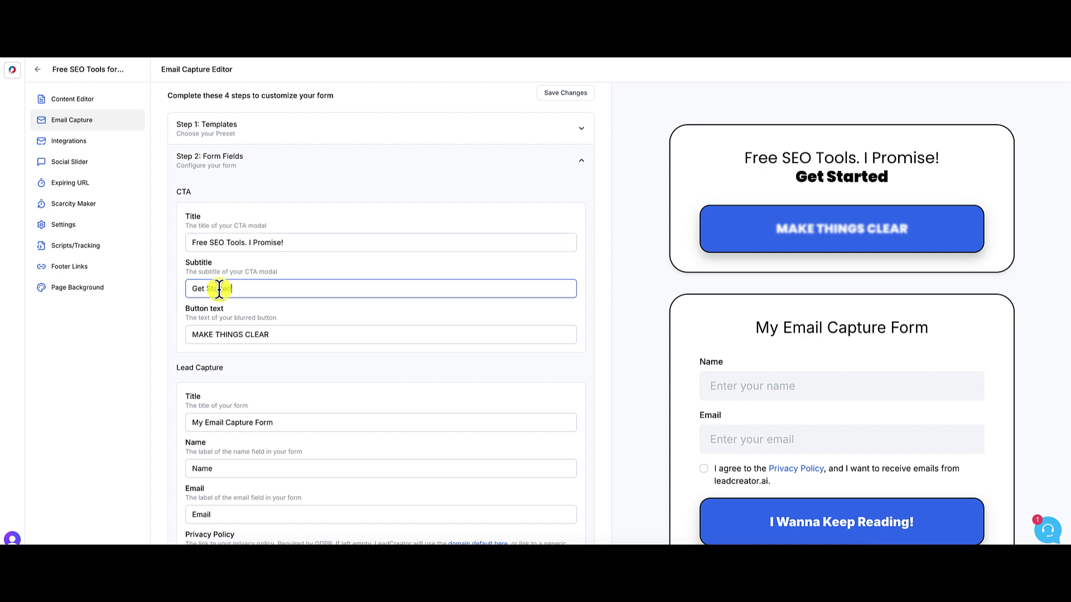
{"action": "type", "text": " For Free"}
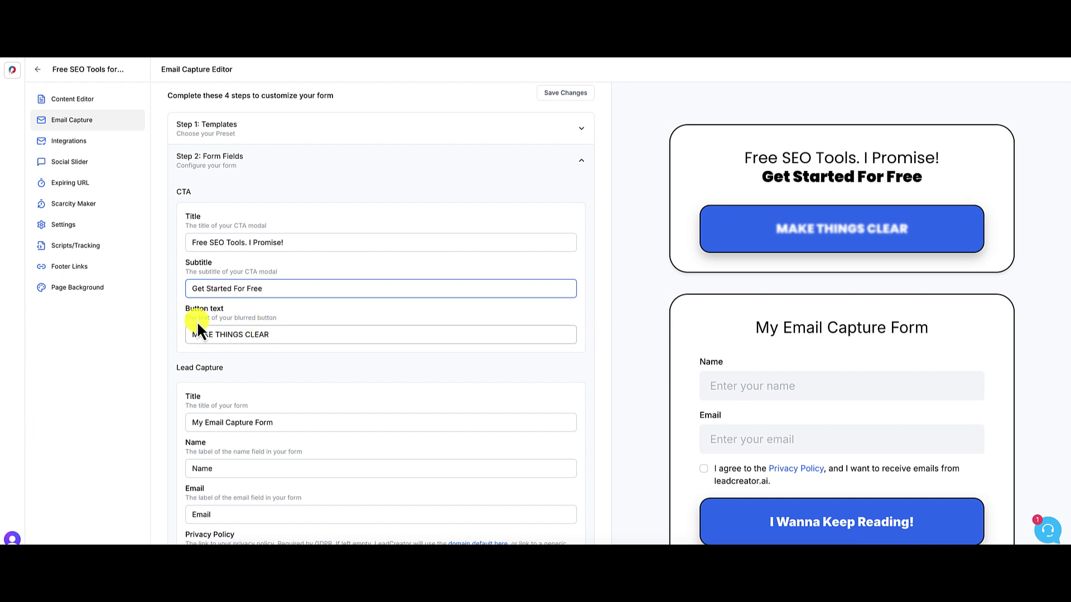
- Replace the blurred button's 'MAKE THINGS CLEAR' text with 'GIMME THE LIST!'
{"action": "triple_click", "coordinate": [238, 335]}
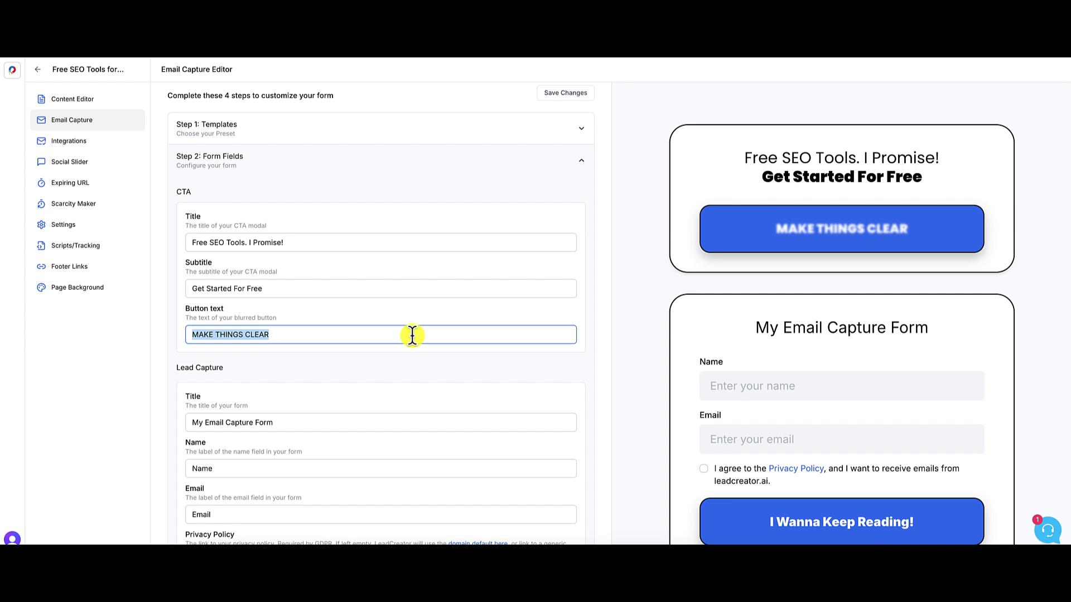
{"action": "type", "text": "g"}
{"action": "key", "text": "BackSpace"}
{"action": "type", "text": "G"}
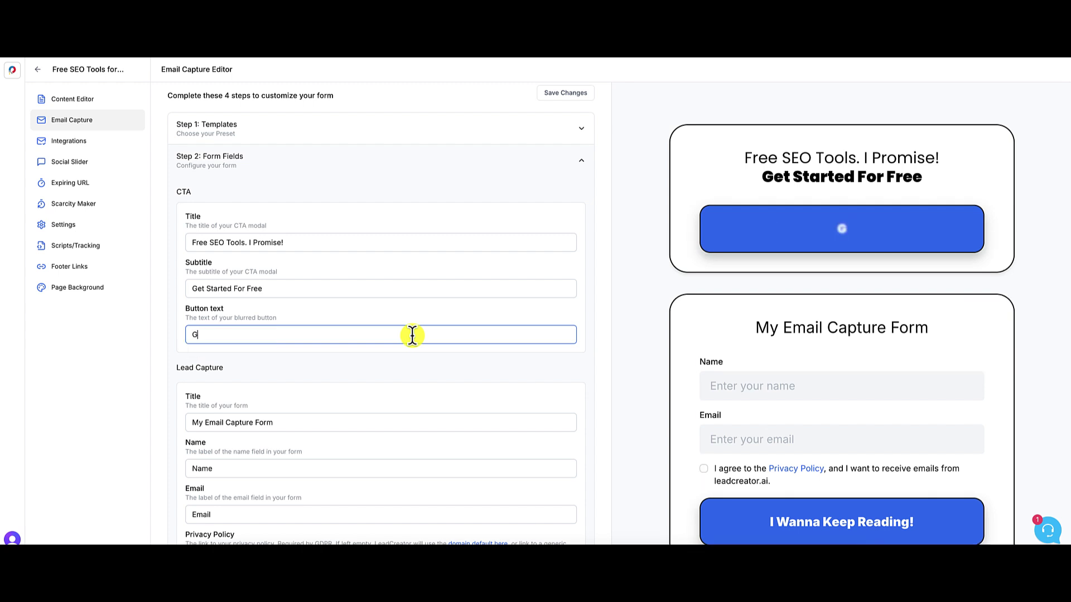
{"action": "type", "text": "IMME THE"}
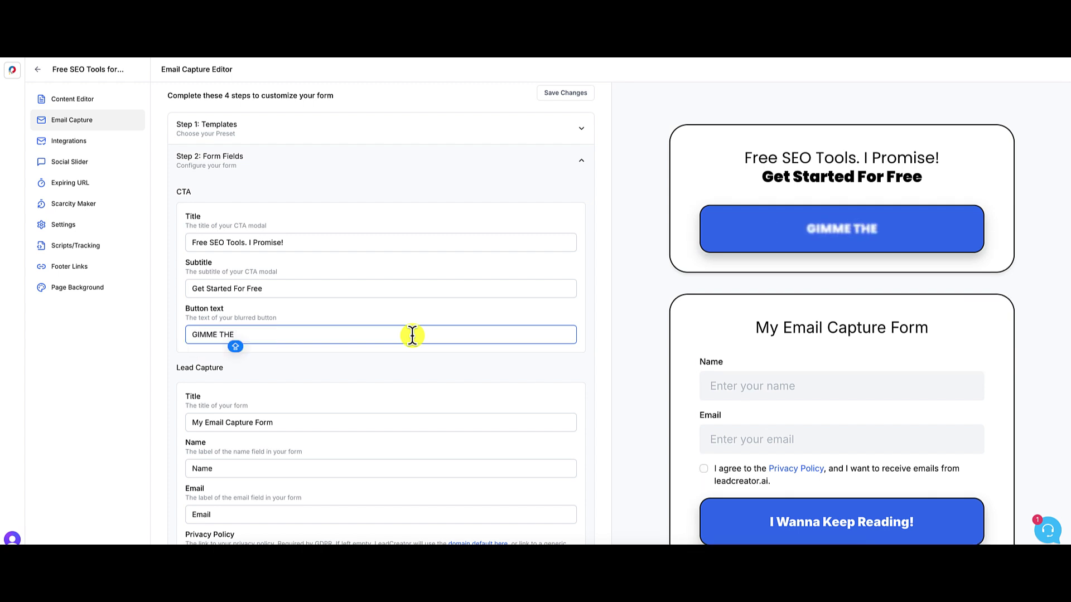
{"action": "type", "text": " LIST"}
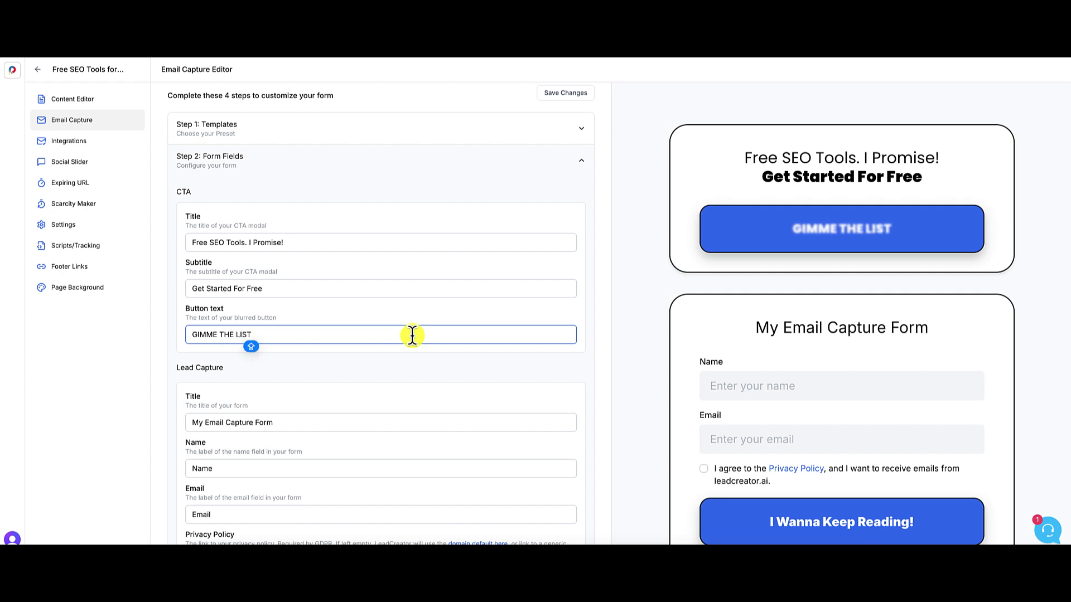
{"action": "type", "text": "!"}
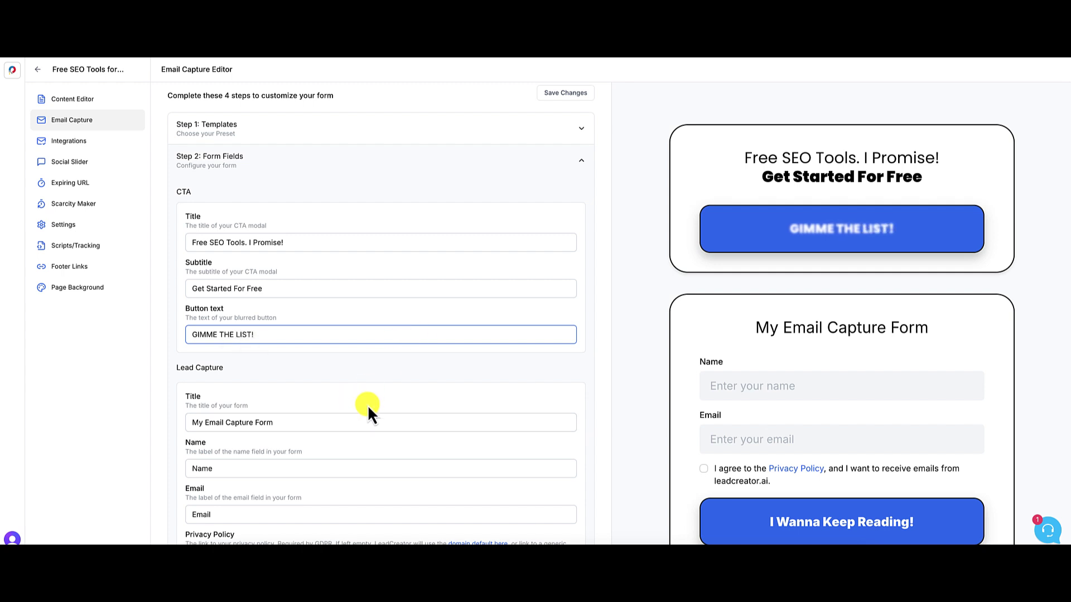
- Overwrite 'My Email Capture Form' with 'The Best Free SEO Tools for Beginners', correcting typos
{"action": "scroll", "coordinate": [367, 405], "scroll_direction": "down", "scroll_amount": 4}
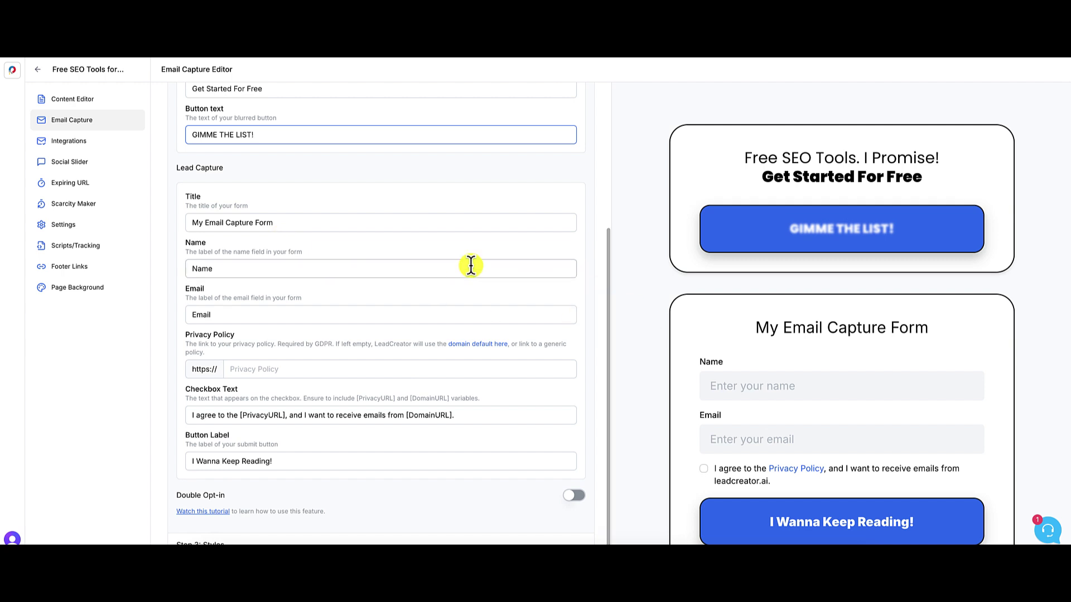
{"action": "double_click", "coordinate": [283, 222]}
{"action": "triple_click", "coordinate": [283, 223]}
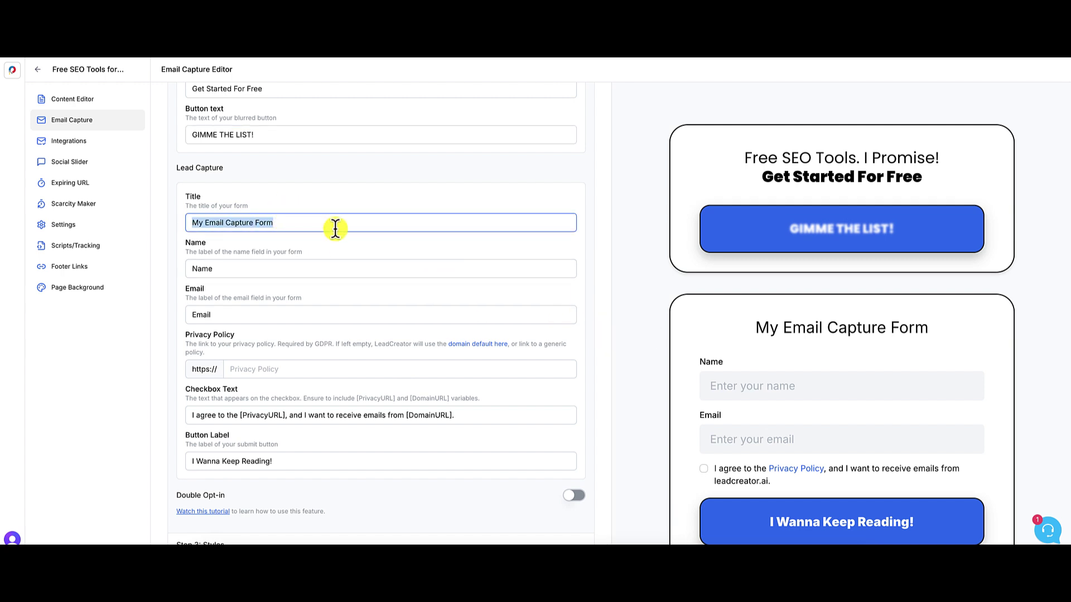
{"action": "type", "text": "One"}
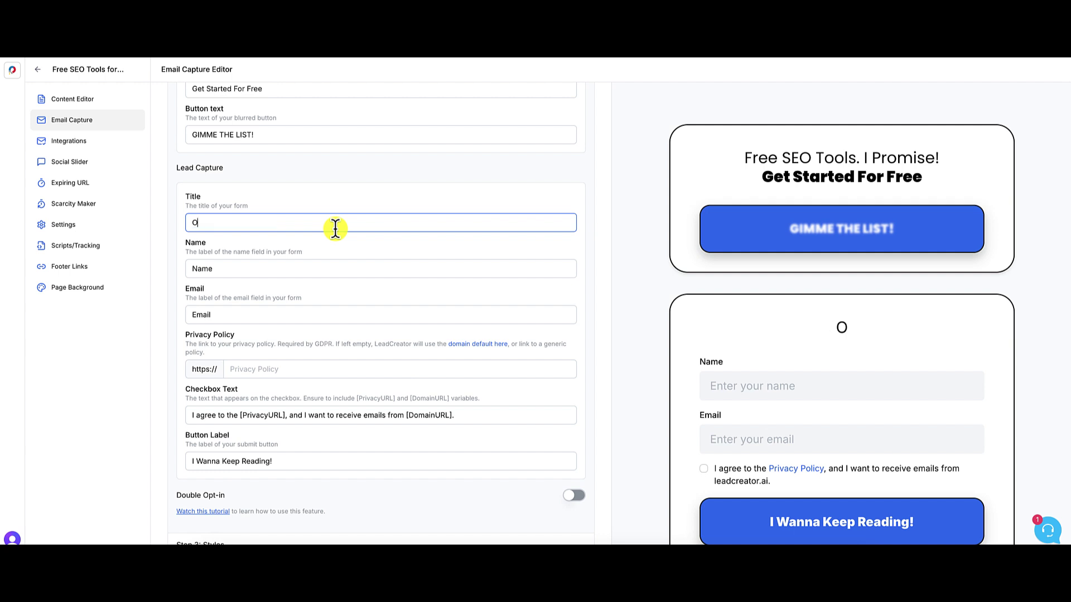
{"action": "key", "text": "BackSpace"}
{"action": "key", "text": "BackSpace"}
{"action": "key", "text": "BackSpace"}
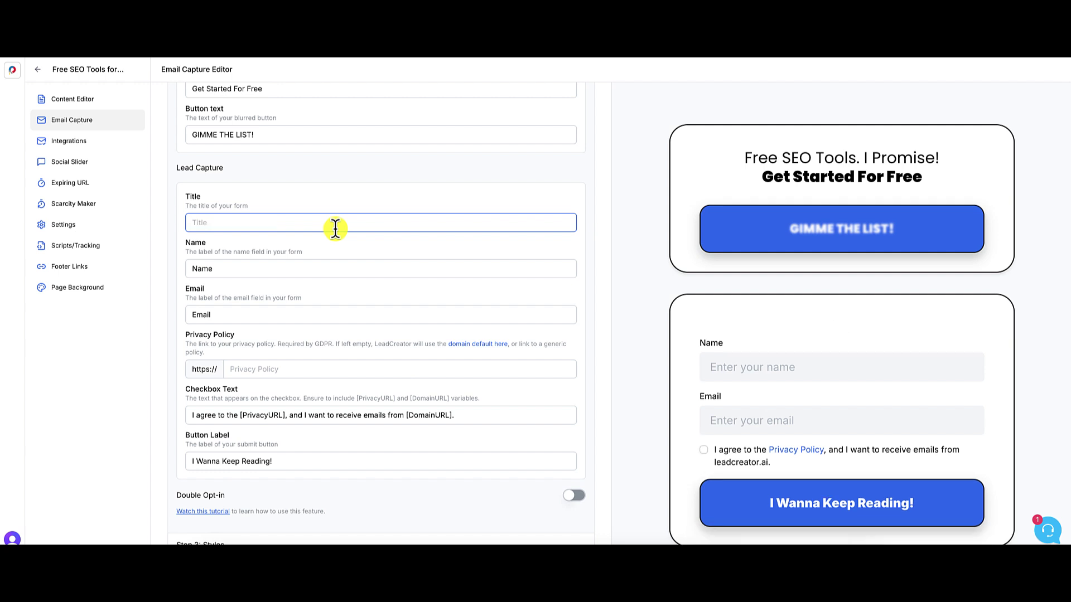
{"action": "type", "text": "L"}
{"action": "key", "text": "BackSpace"}
{"action": "type", "text": "S"}
{"action": "key", "text": "BackSpace"}
{"action": "type", "text": "The "}
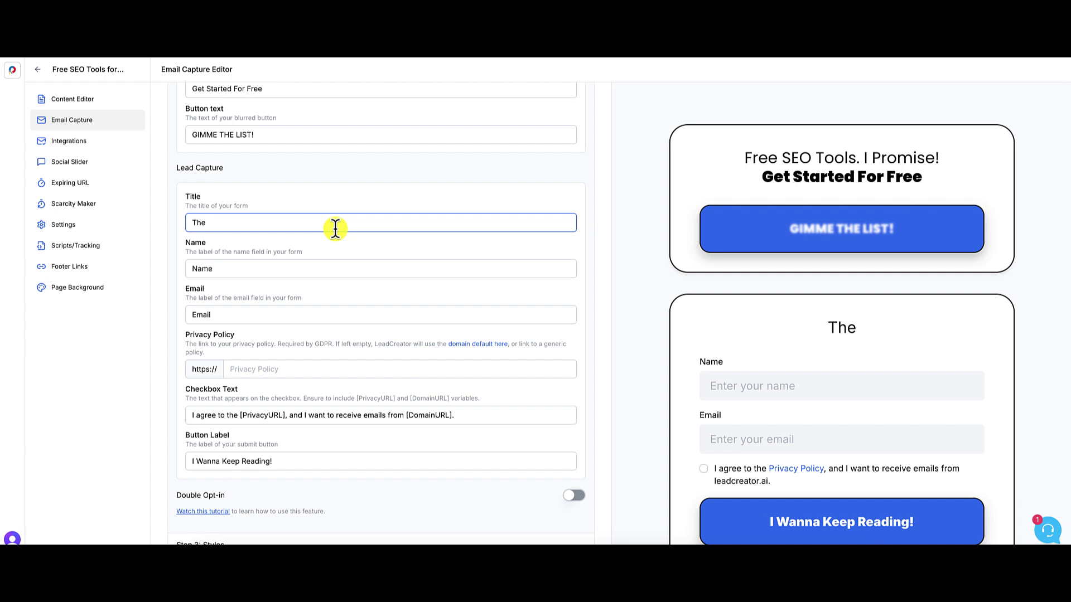
{"action": "type", "text": "Best SEO"}
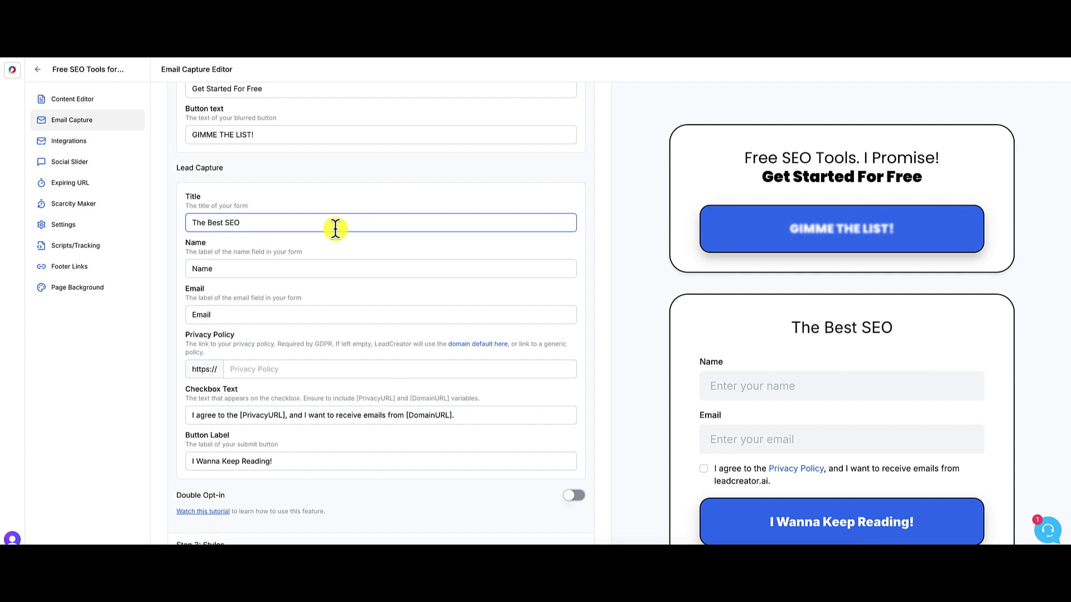
{"action": "key", "text": "BackSpace"}
{"action": "key", "text": "BackSpace"}
{"action": "key", "text": "BackSpace"}
{"action": "key", "text": "BackSpace"}
{"action": "type", "text": "Free"}
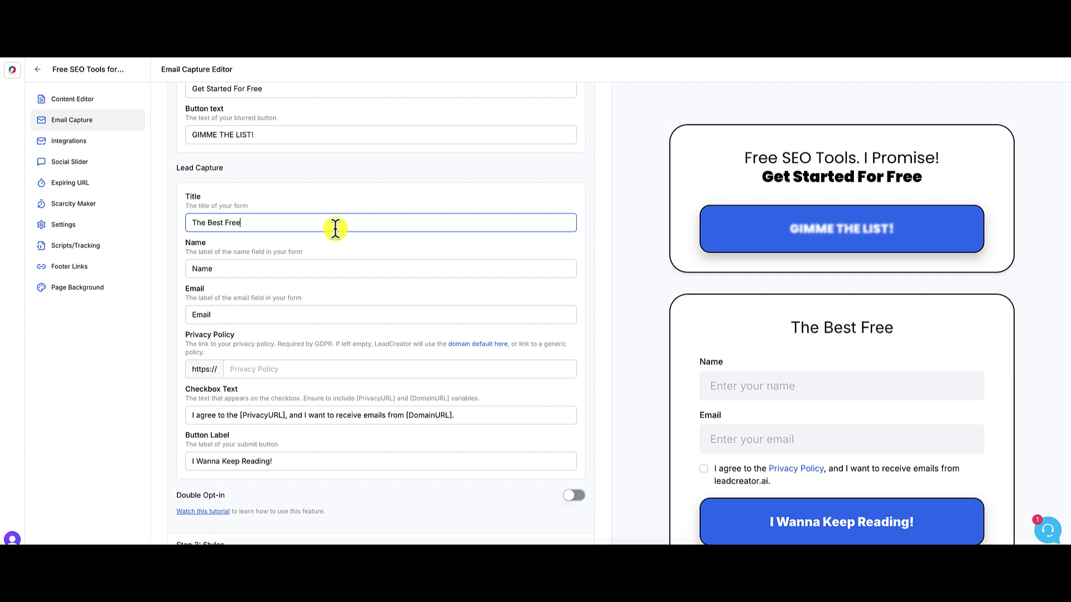
{"action": "type", "text": " SEO Tools fo"}
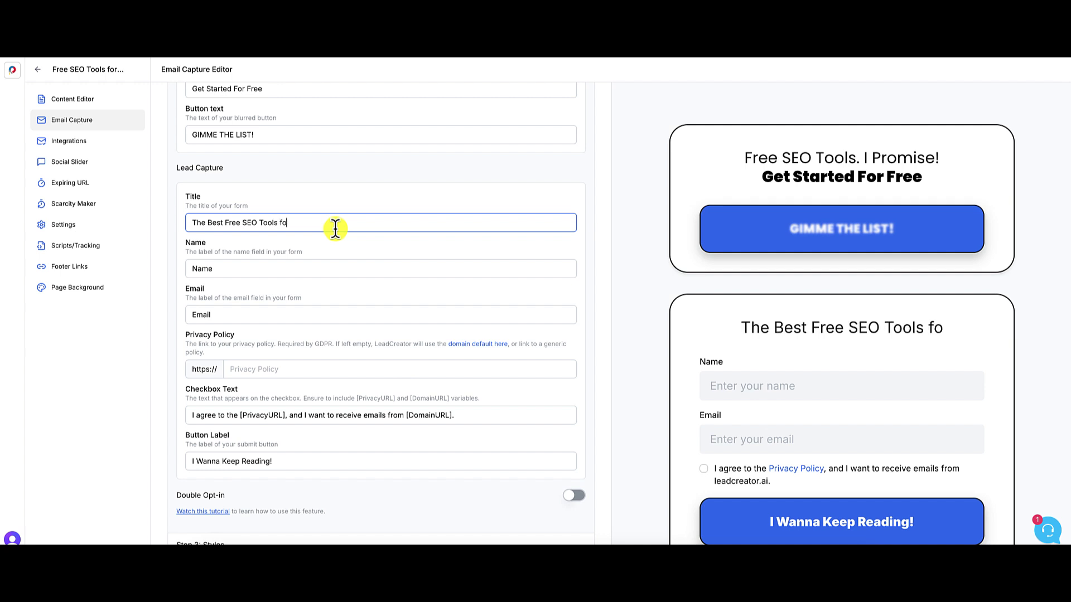
{"action": "type", "text": "r Beginneers"}
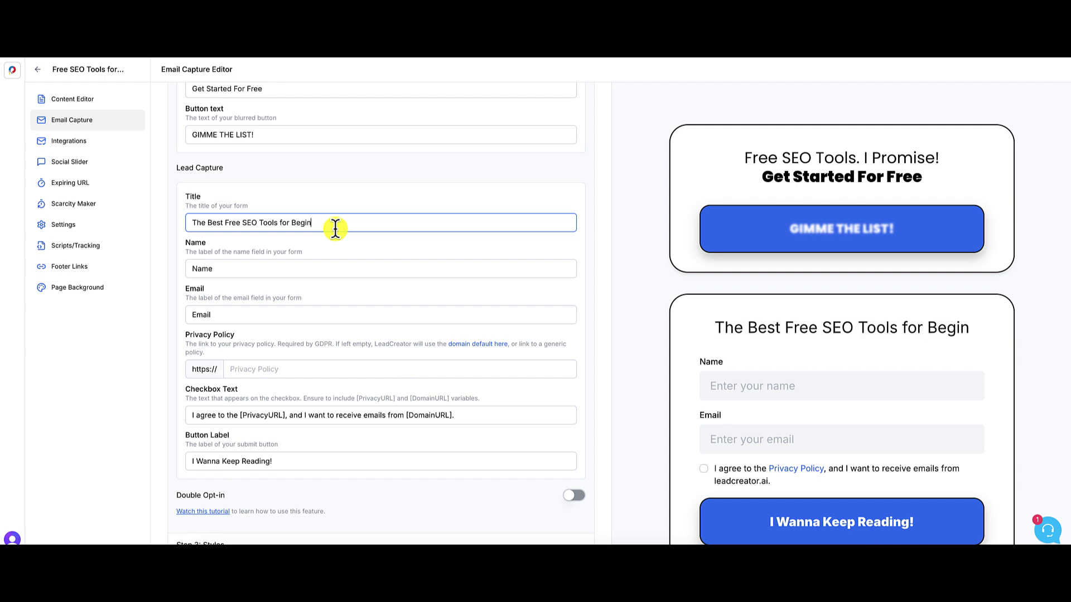
{"action": "key", "text": "BackSpace"}
{"action": "key", "text": "BackSpace"}
{"action": "key", "text": "BackSpace"}
{"action": "key", "text": "BackSpace"}
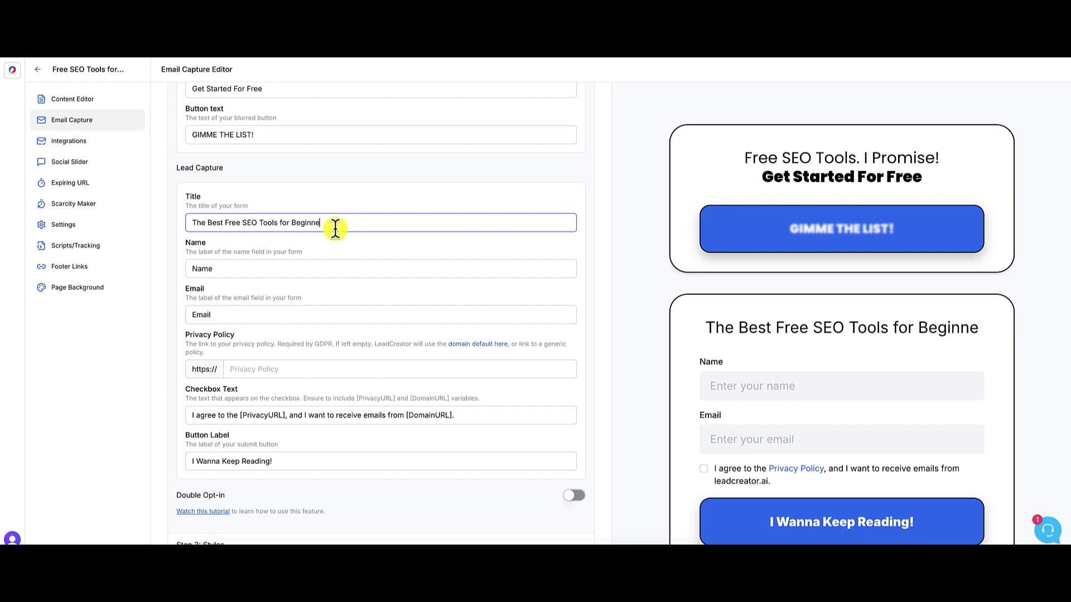
{"action": "type", "text": "ers"}
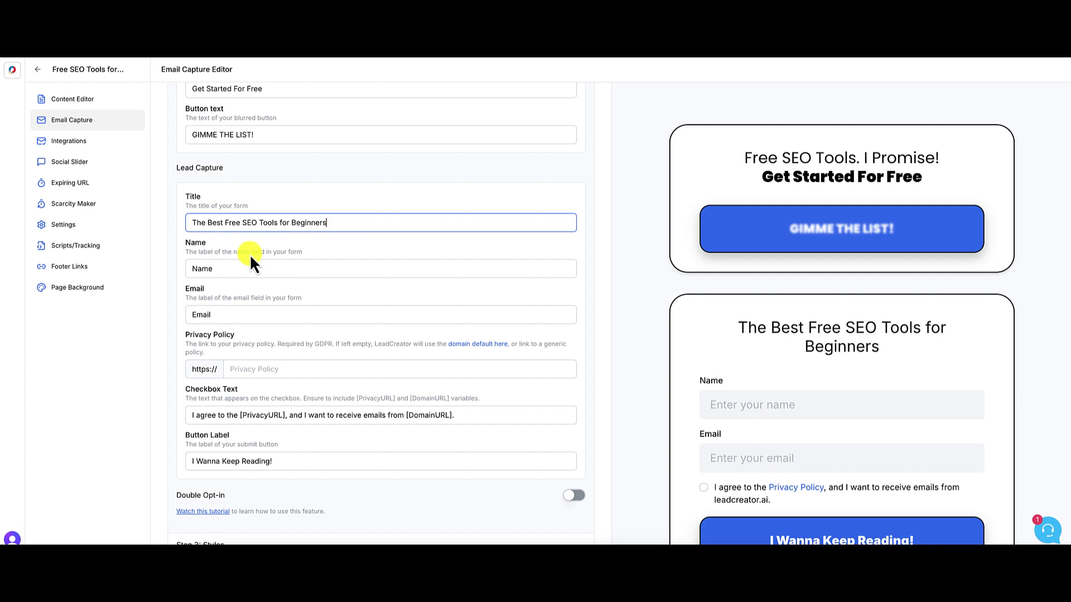
{"action": "scroll", "coordinate": [306, 290], "scroll_direction": "down", "scroll_amount": 1}
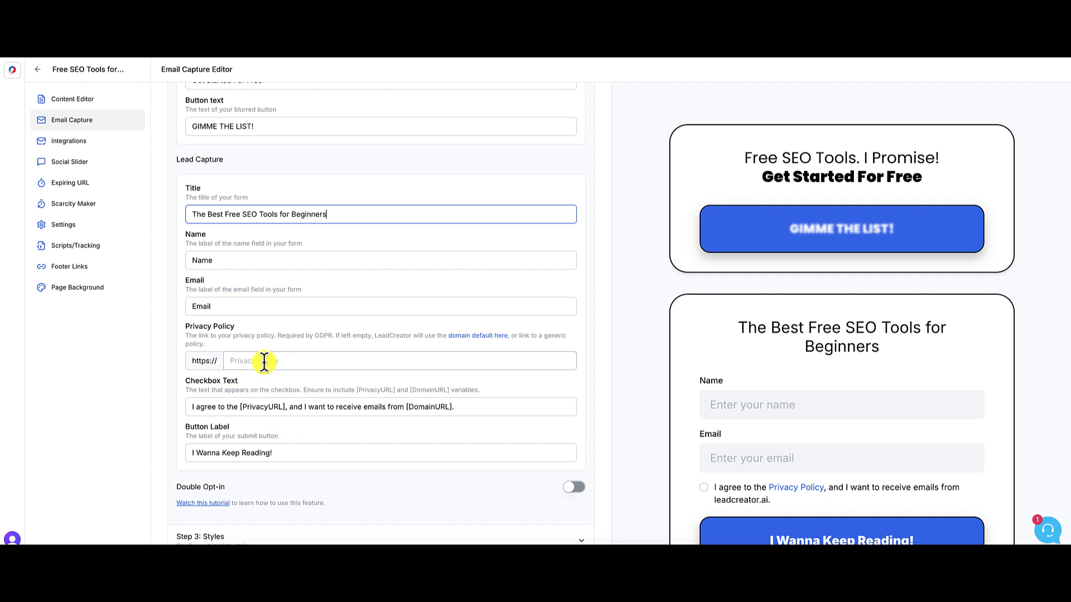
{"action": "left_click", "coordinate": [333, 361]}
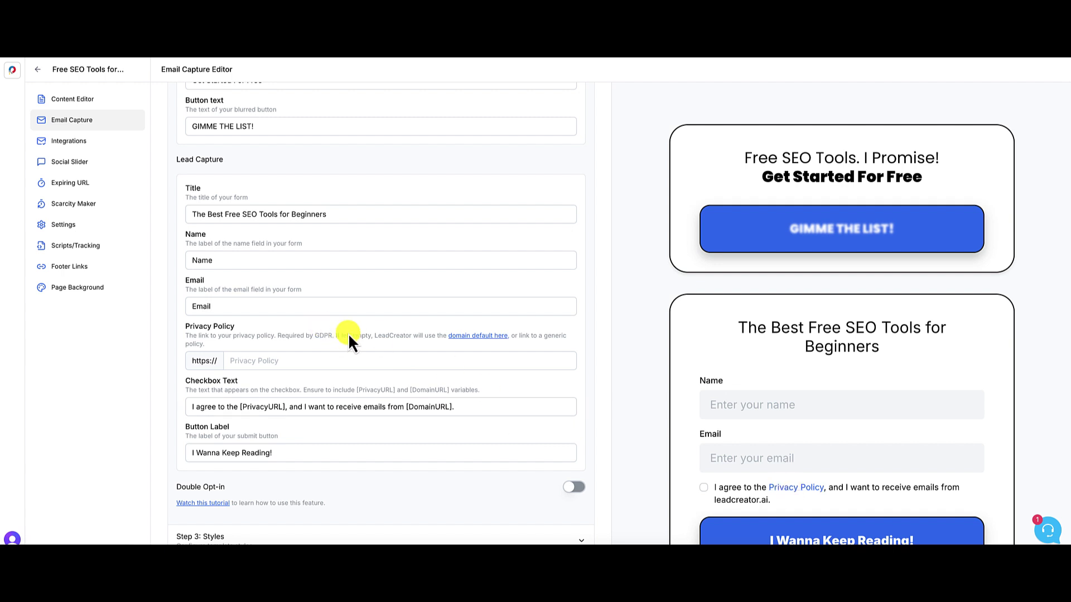
{"action": "scroll", "coordinate": [348, 333], "scroll_direction": "down", "scroll_amount": 2}
{"action": "scroll", "coordinate": [348, 333], "scroll_direction": "down", "scroll_amount": 3}
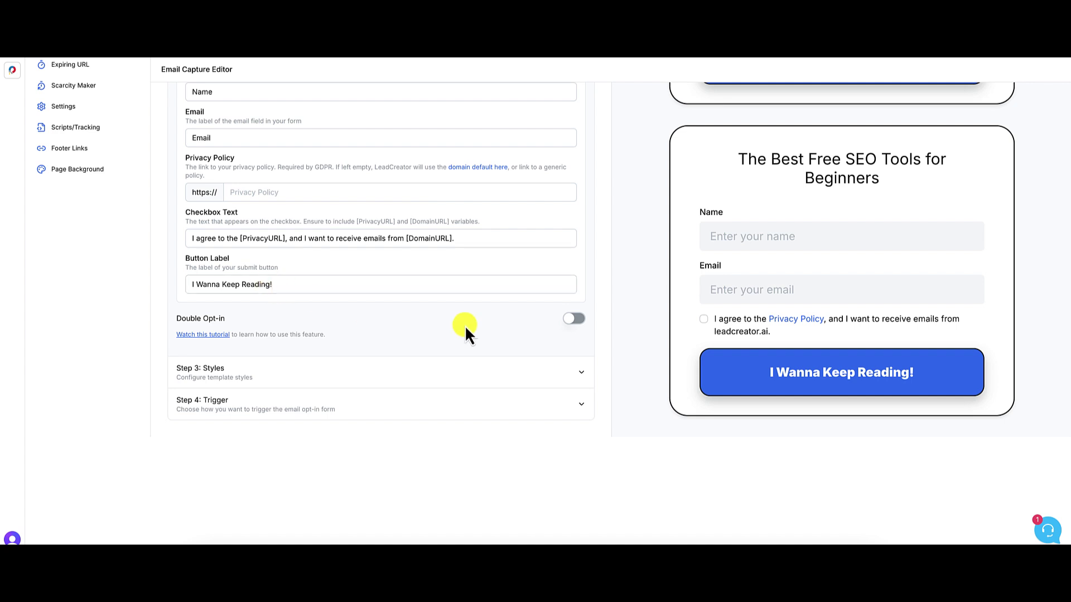
{"action": "left_click", "coordinate": [577, 321]}
{"action": "scroll", "coordinate": [578, 319], "scroll_direction": "up", "scroll_amount": 6}
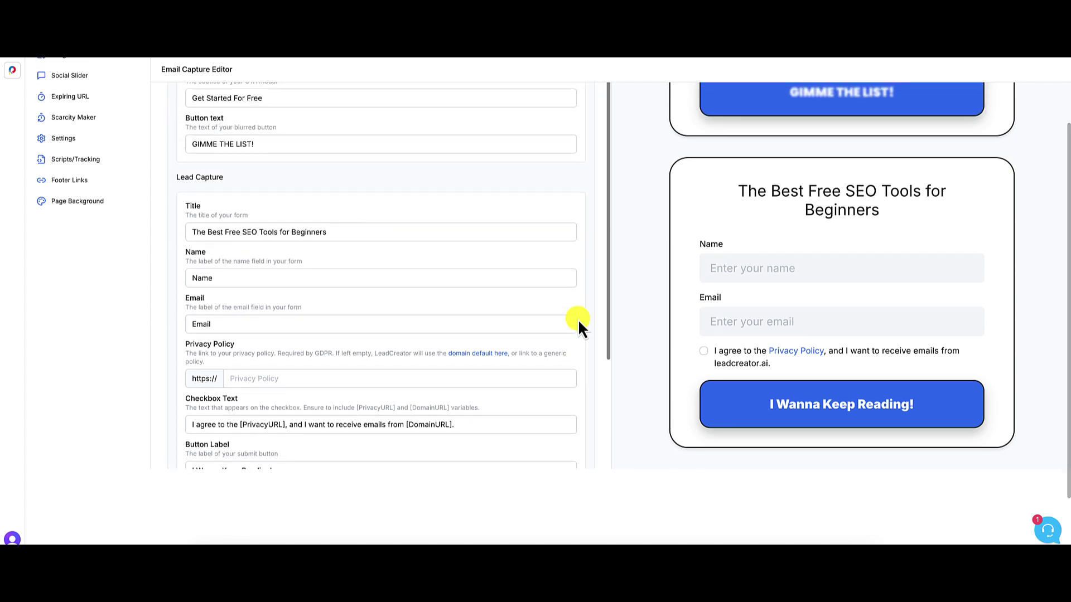
{"action": "scroll", "coordinate": [707, 322], "scroll_direction": "up", "scroll_amount": 2}
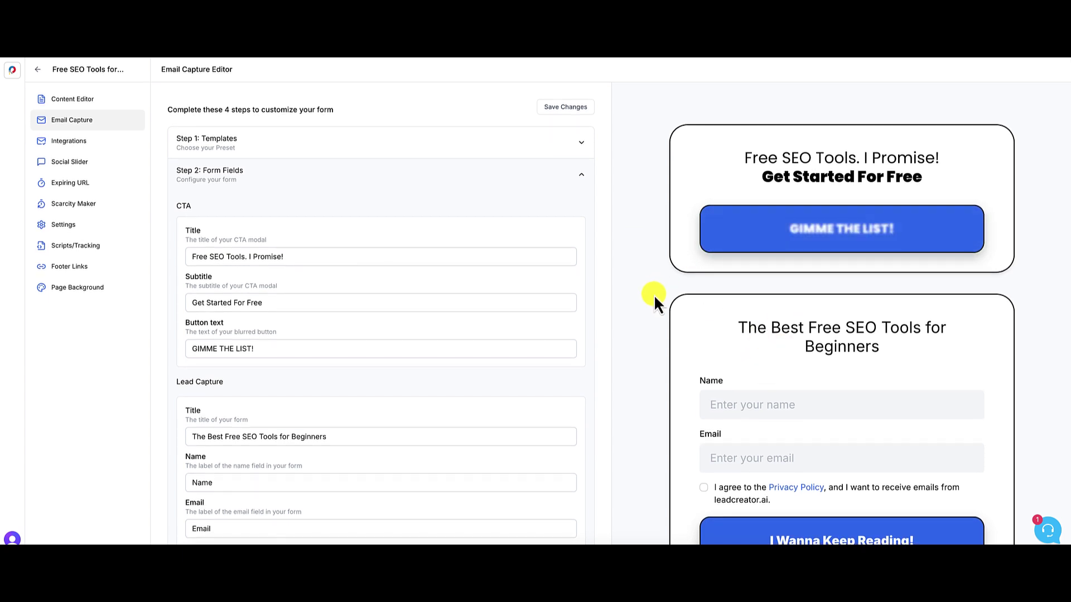
{"action": "scroll", "coordinate": [650, 294], "scroll_direction": "down", "scroll_amount": 1}
{"action": "scroll", "coordinate": [506, 330], "scroll_direction": "down", "scroll_amount": 4}
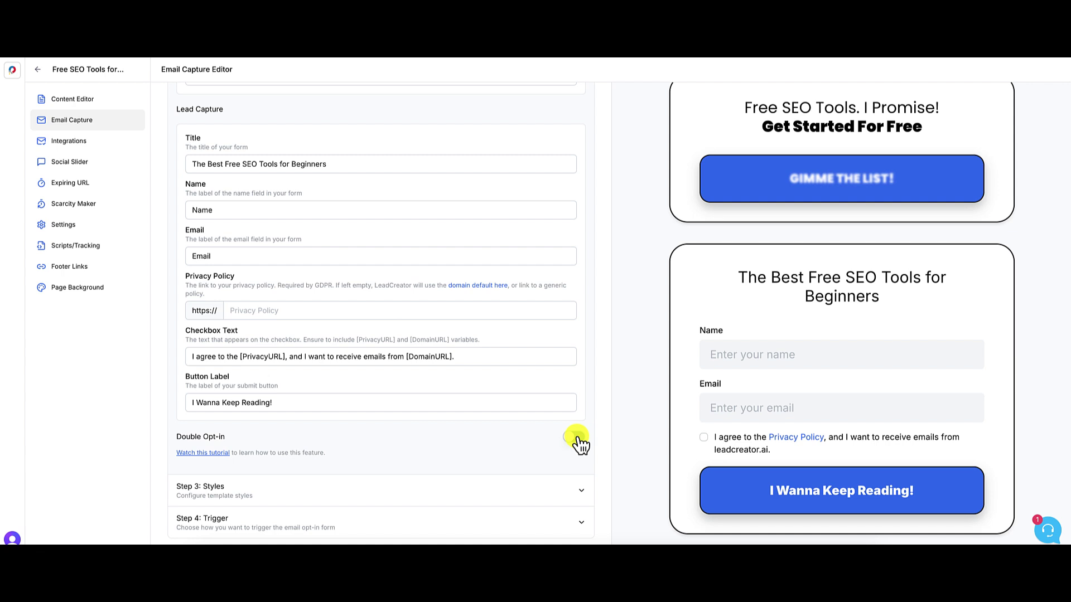
{"action": "scroll", "coordinate": [577, 440], "scroll_direction": "down", "scroll_amount": 1}
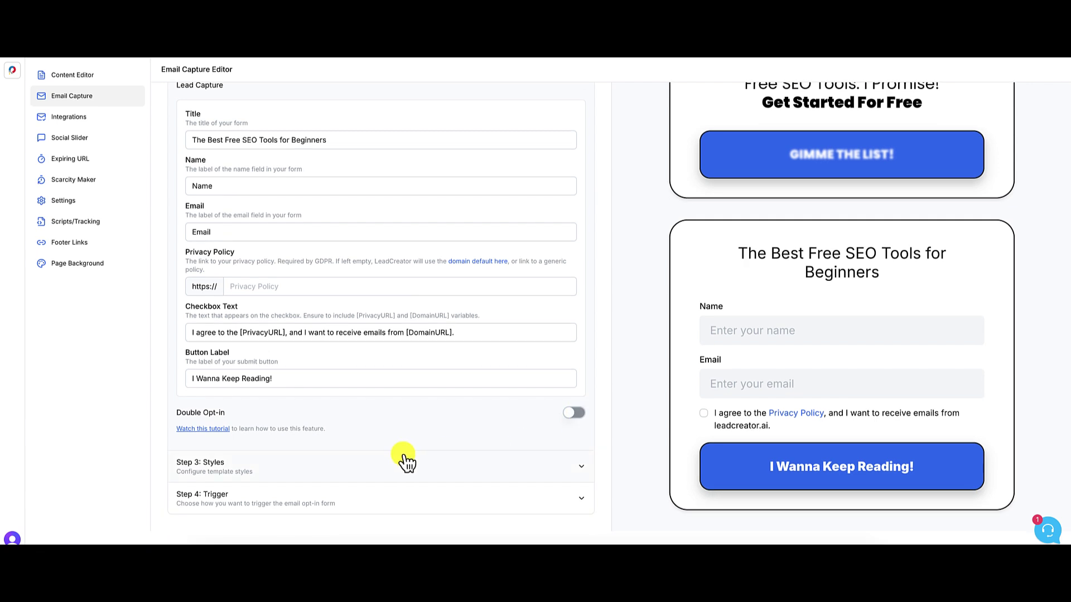
- Review the Step 3 style settings, including header position and button colours, then collapse them
{"action": "left_click", "coordinate": [343, 474]}
{"action": "scroll", "coordinate": [512, 319], "scroll_direction": "up", "scroll_amount": 2}
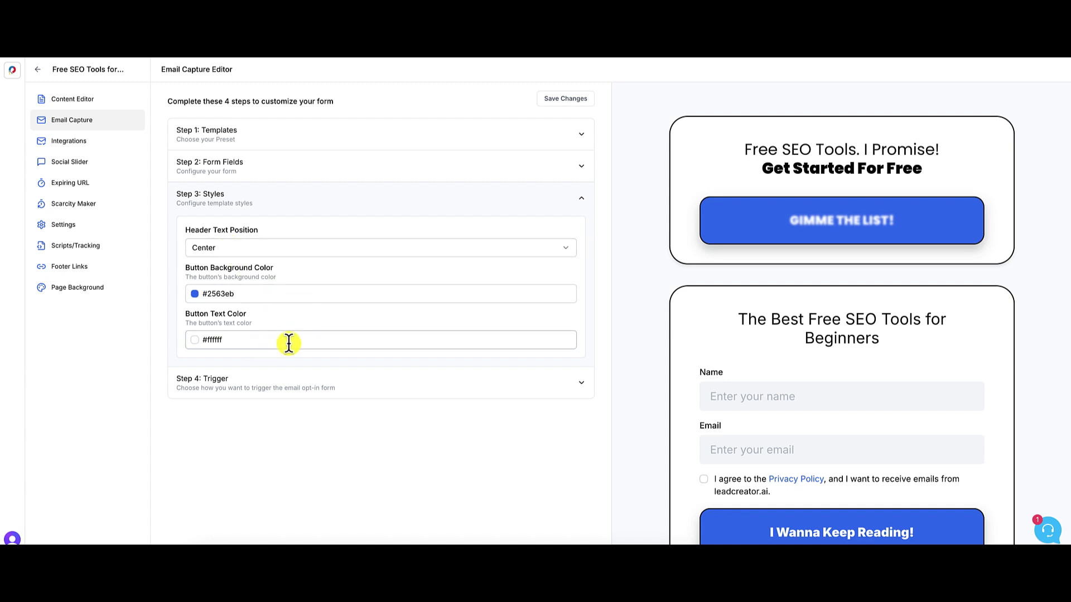
{"action": "left_click", "coordinate": [582, 201]}
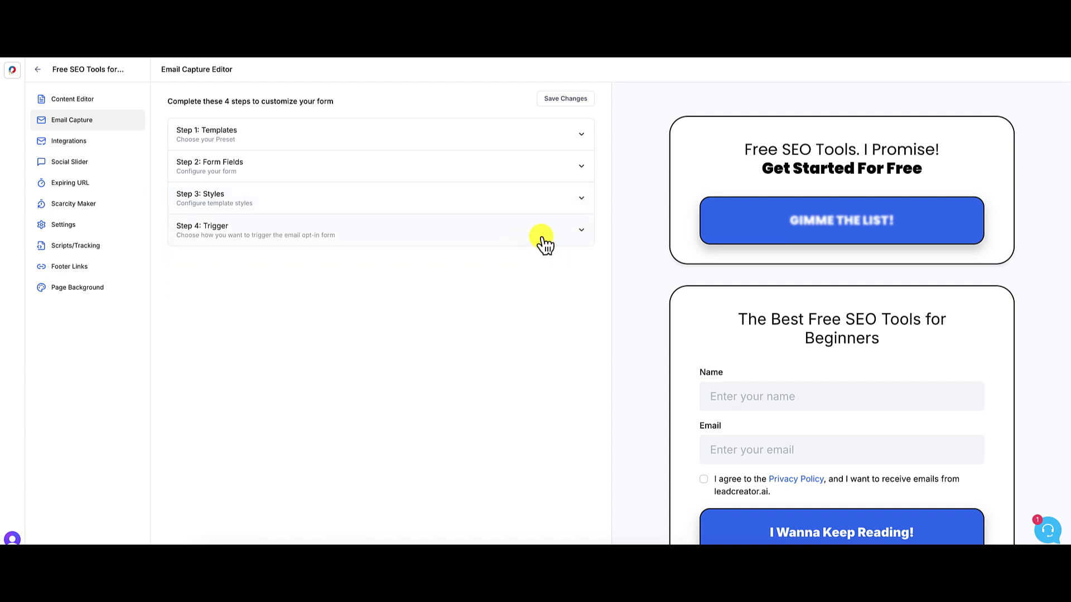
- Switch the form trigger from the 10-second Blur Timer to Half Page Blur
{"action": "left_click", "coordinate": [582, 231]}
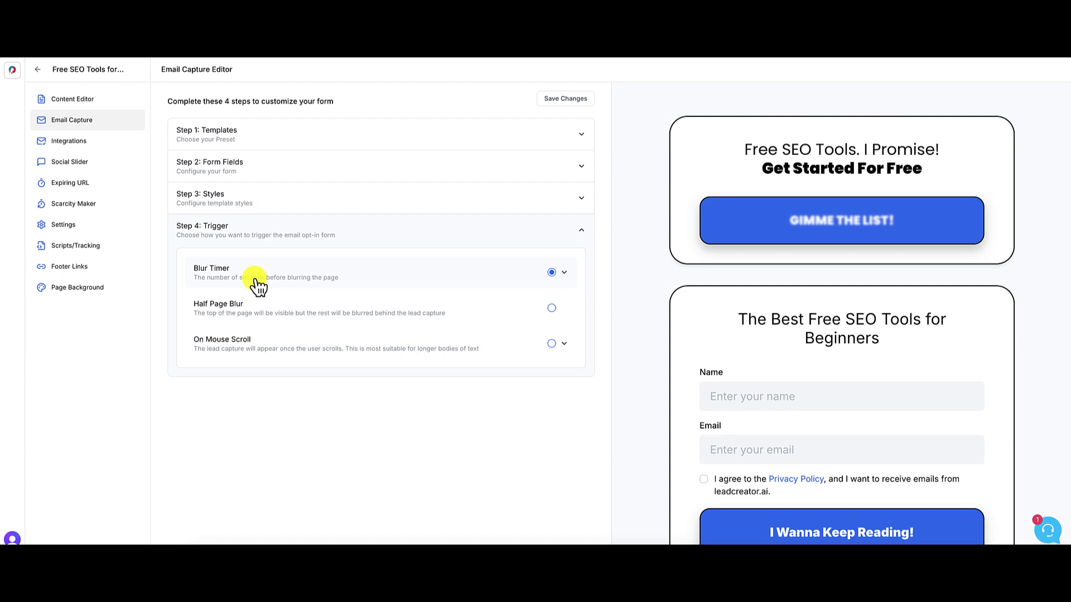
{"action": "left_click", "coordinate": [565, 273]}
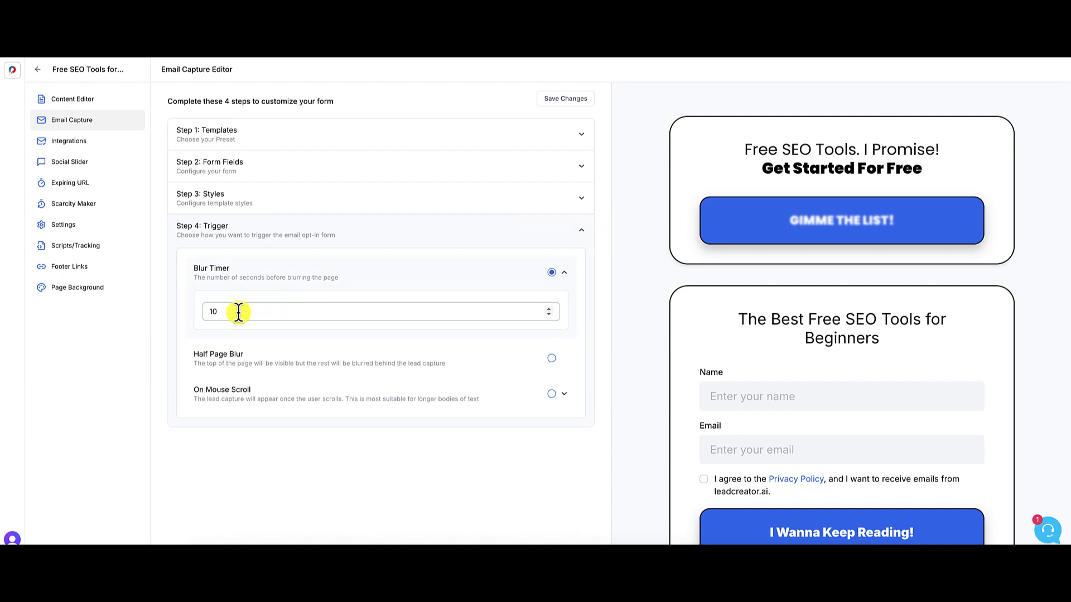
{"action": "left_click", "coordinate": [565, 274]}
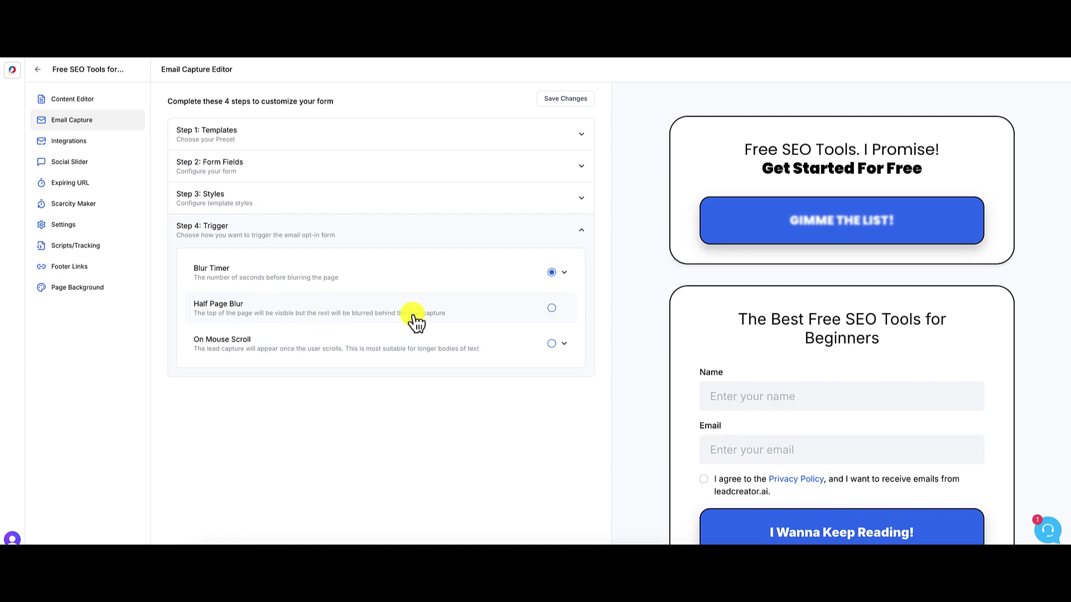
{"action": "left_click", "coordinate": [552, 309]}
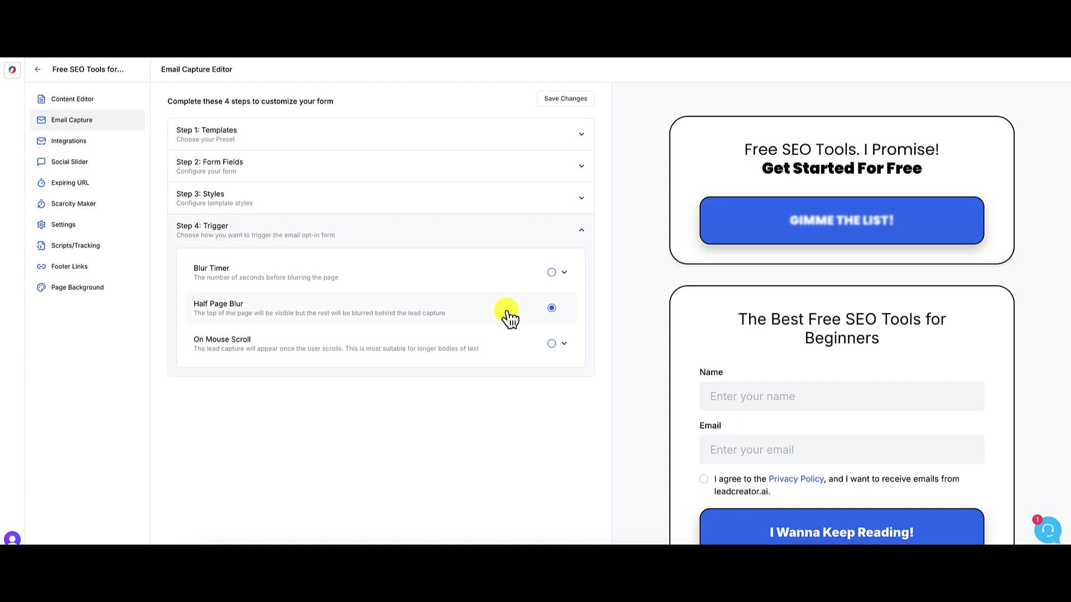
- Try the On Mouse Scroll trigger at 25%, then revert to Half Page Blur and collapse Step 4
{"action": "left_click", "coordinate": [552, 345]}
{"action": "left_click", "coordinate": [206, 375]}
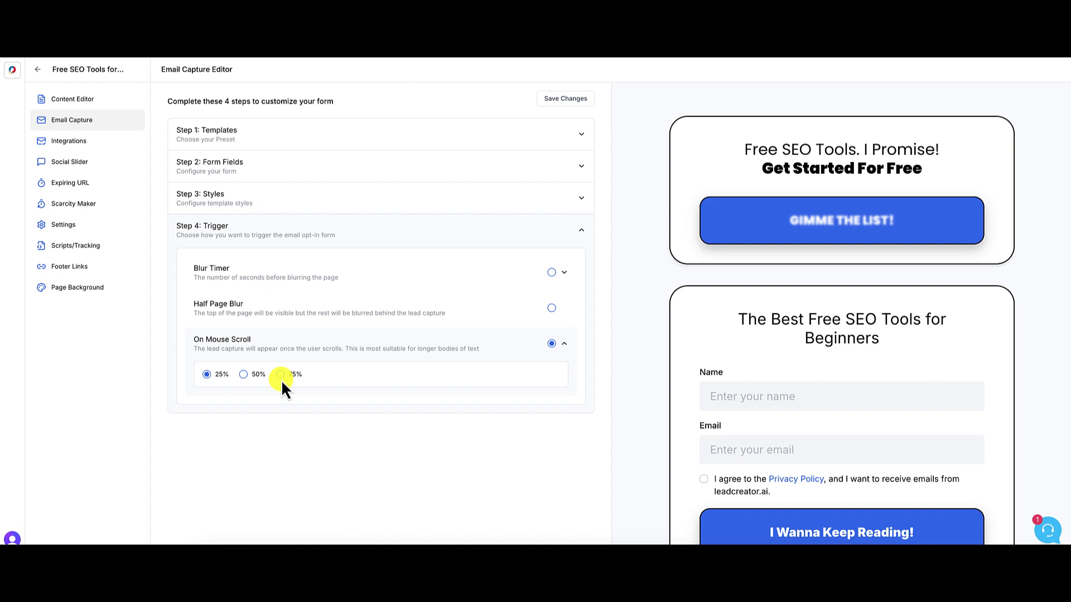
{"action": "left_click", "coordinate": [551, 307]}
{"action": "left_click", "coordinate": [582, 235]}
- Save the email capture form changes and go to the lead magnet's Integrations
{"action": "left_click", "coordinate": [579, 103]}
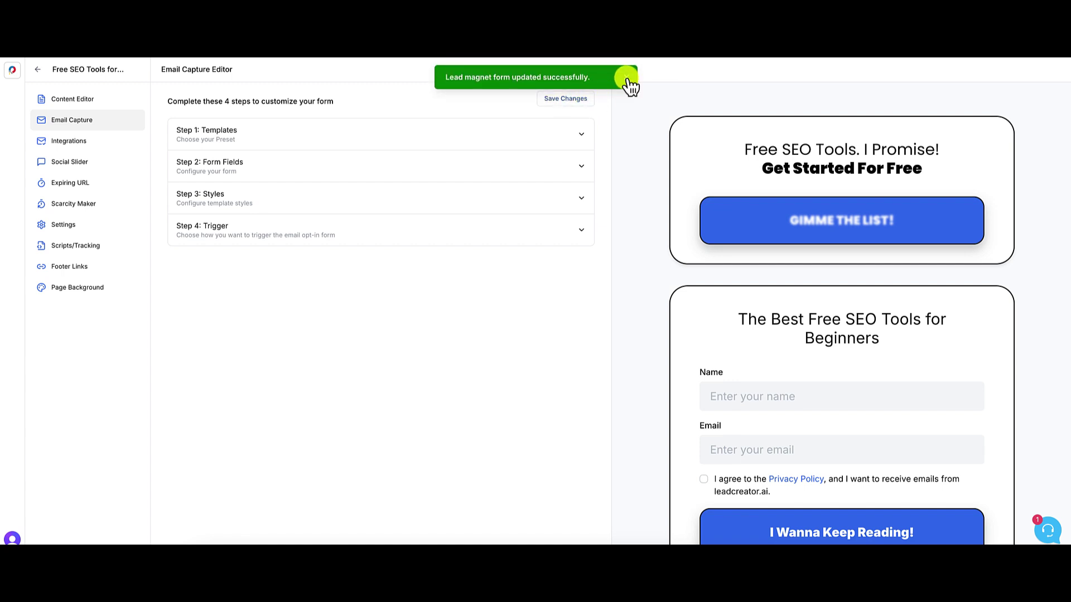
{"action": "left_click", "coordinate": [624, 77]}
{"action": "left_click", "coordinate": [64, 142]}
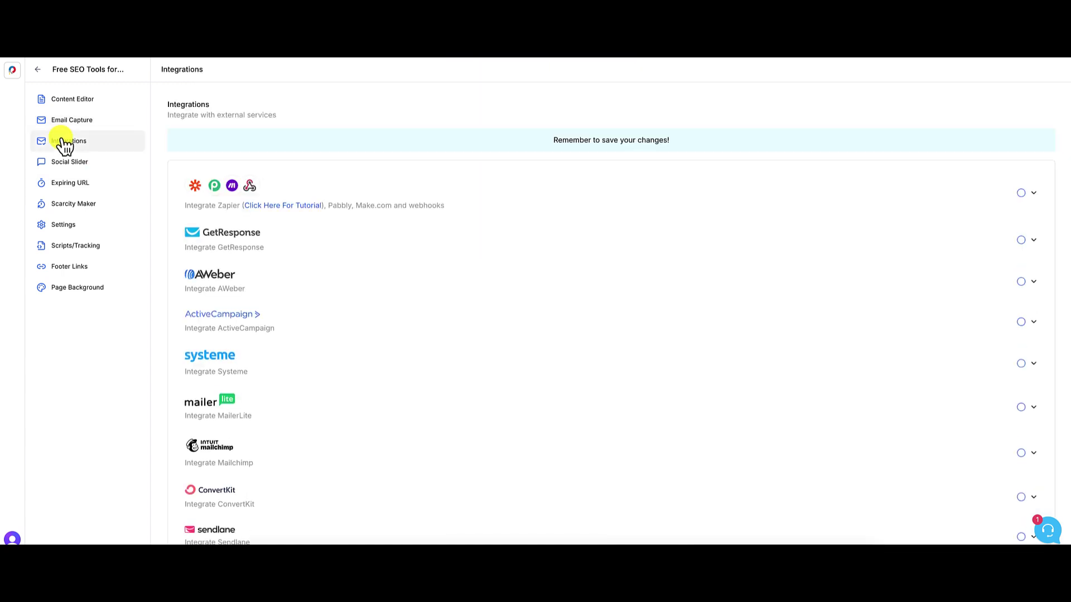
- Enable the Systeme integration with the Broadcast Ready tag for new contacts and save it
{"action": "scroll", "coordinate": [593, 301], "scroll_direction": "down", "scroll_amount": 2}
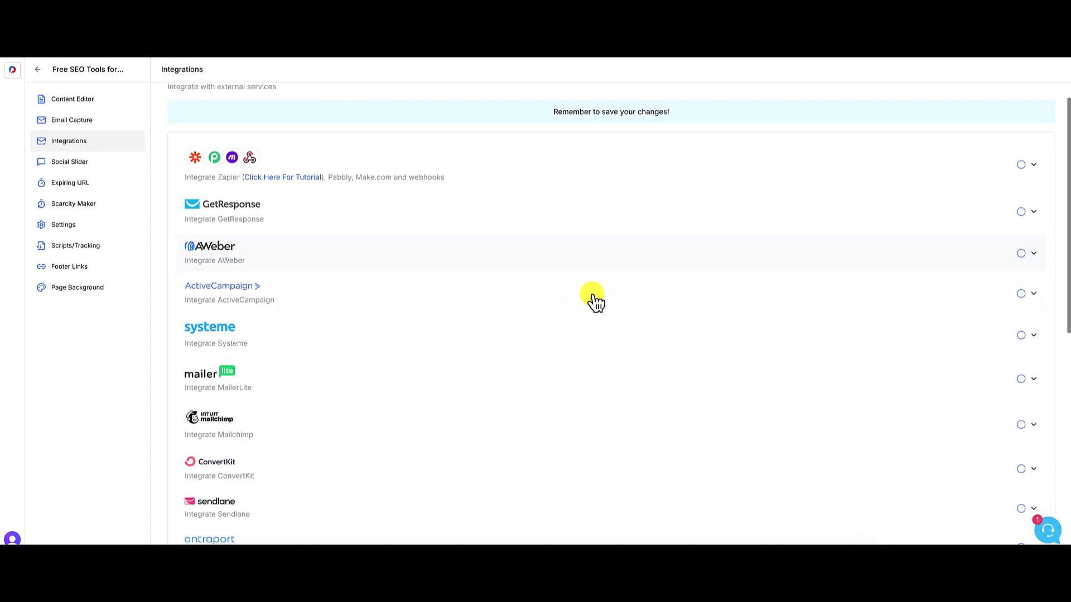
{"action": "scroll", "coordinate": [595, 302], "scroll_direction": "down", "scroll_amount": 6}
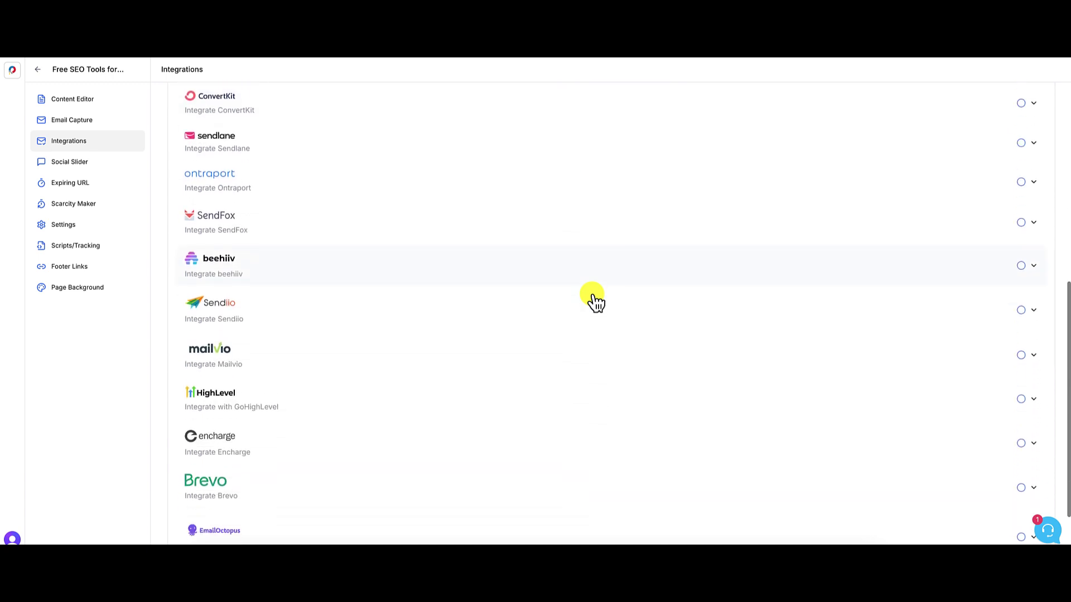
{"action": "scroll", "coordinate": [596, 301], "scroll_direction": "up", "scroll_amount": 7}
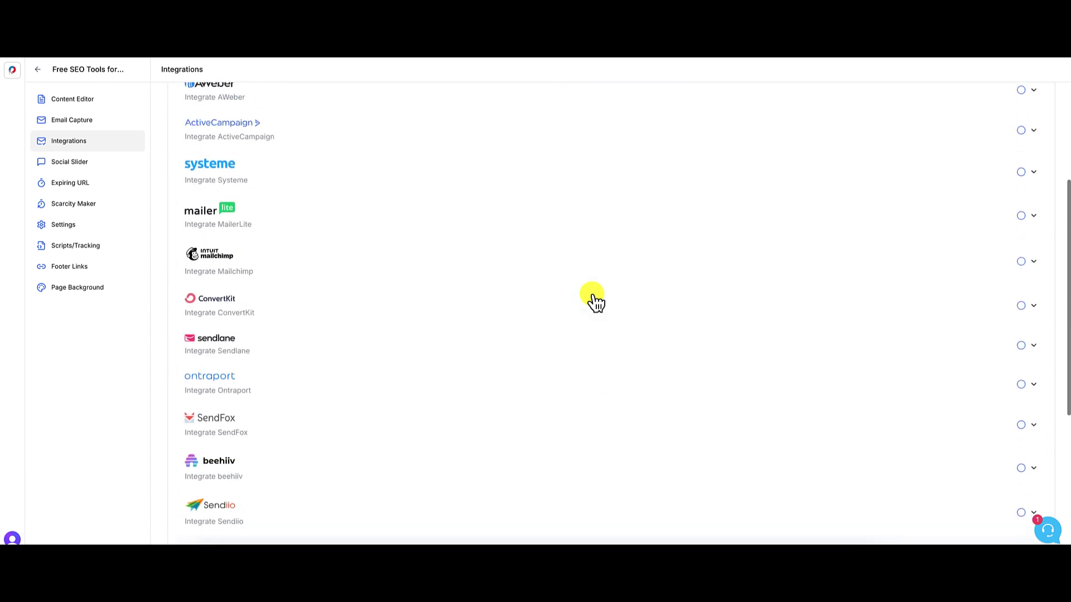
{"action": "scroll", "coordinate": [596, 301], "scroll_direction": "up", "scroll_amount": 1}
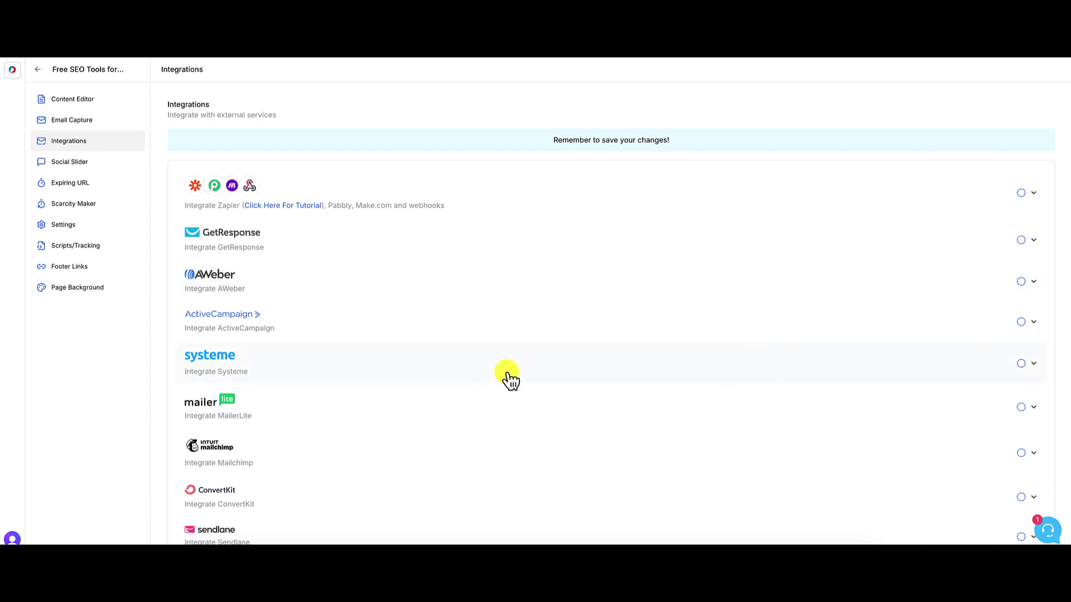
{"action": "left_click", "coordinate": [1020, 364]}
{"action": "left_click", "coordinate": [1033, 364]}
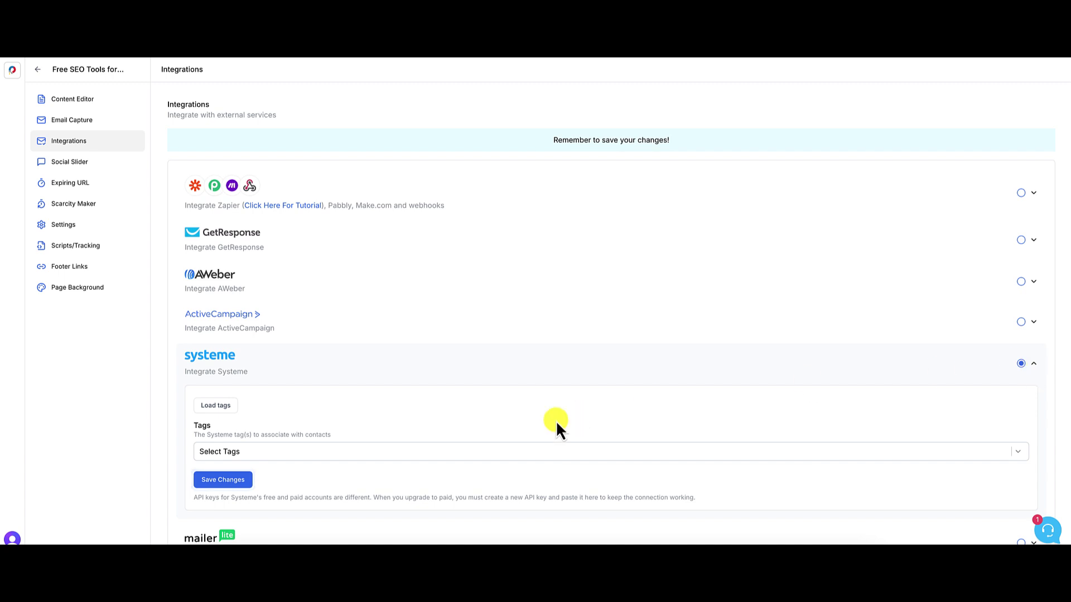
{"action": "left_click", "coordinate": [231, 454]}
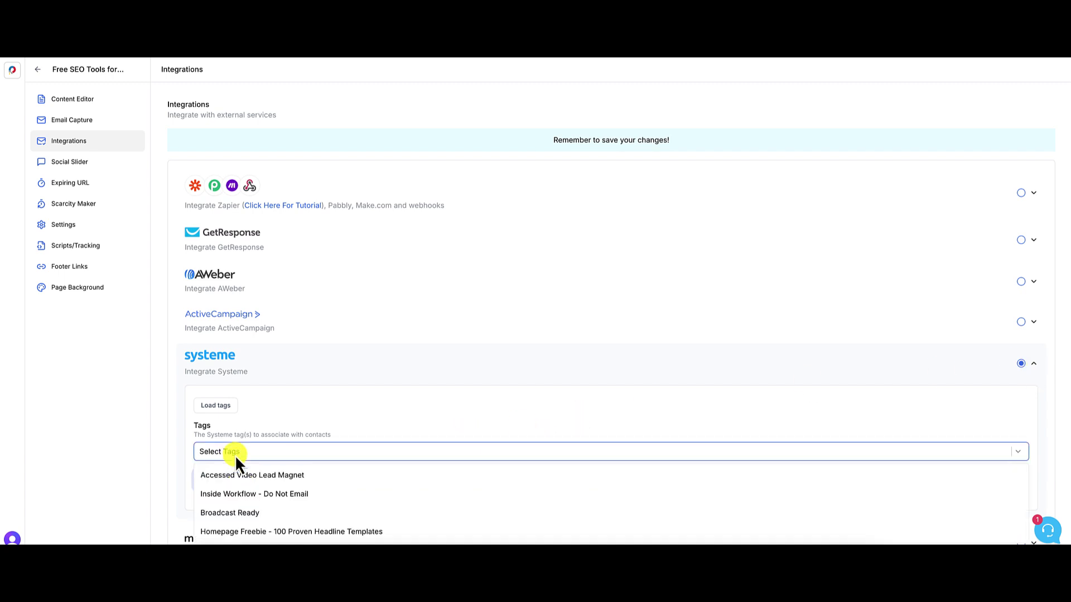
{"action": "left_click", "coordinate": [259, 513]}
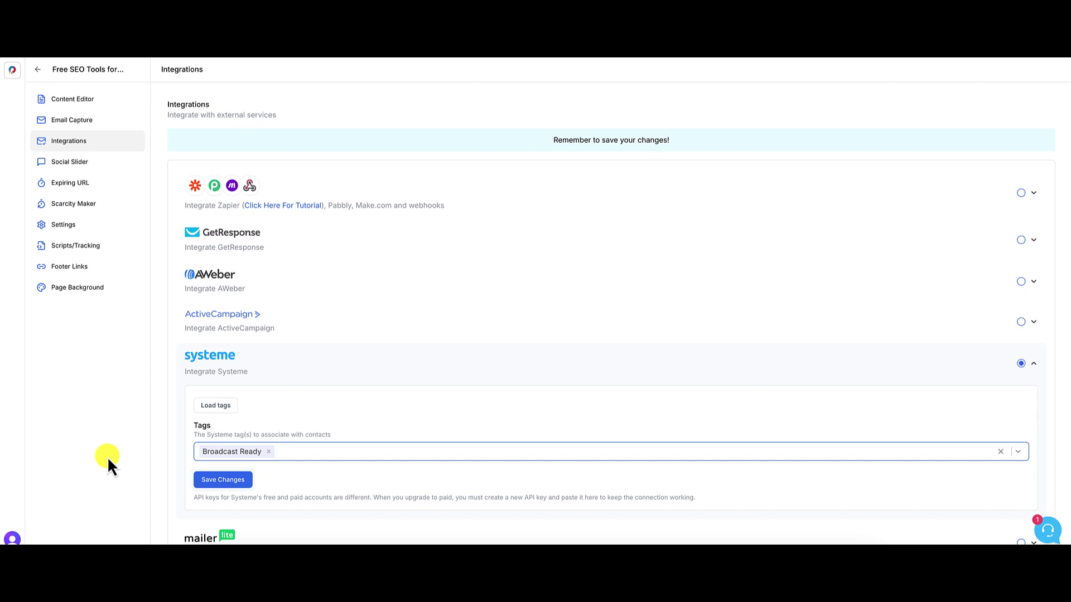
{"action": "left_click", "coordinate": [233, 484]}
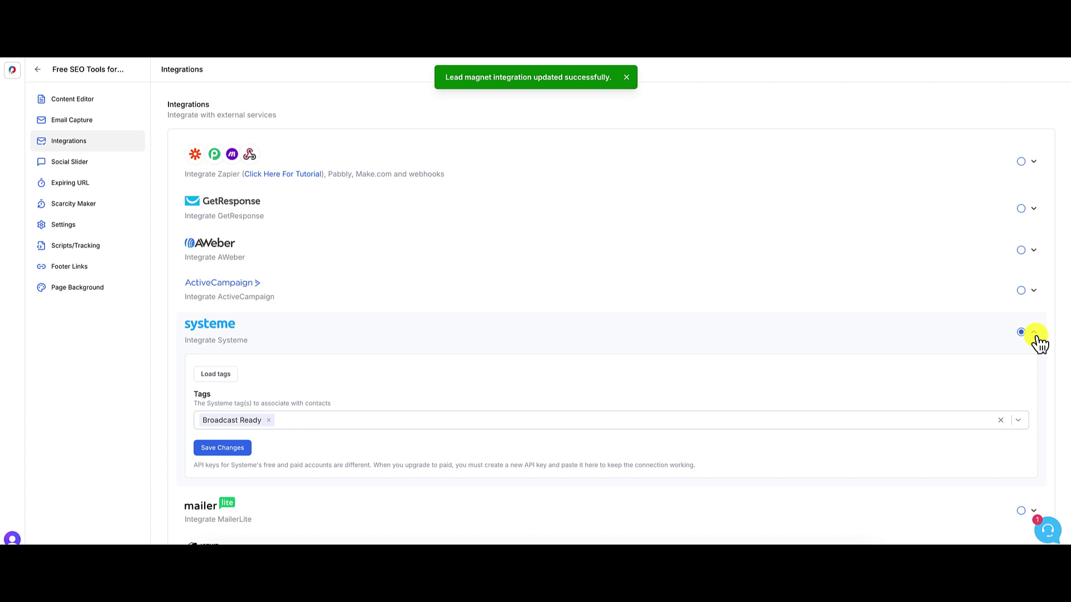
{"action": "scroll", "coordinate": [1039, 343], "scroll_direction": "down", "scroll_amount": 2}
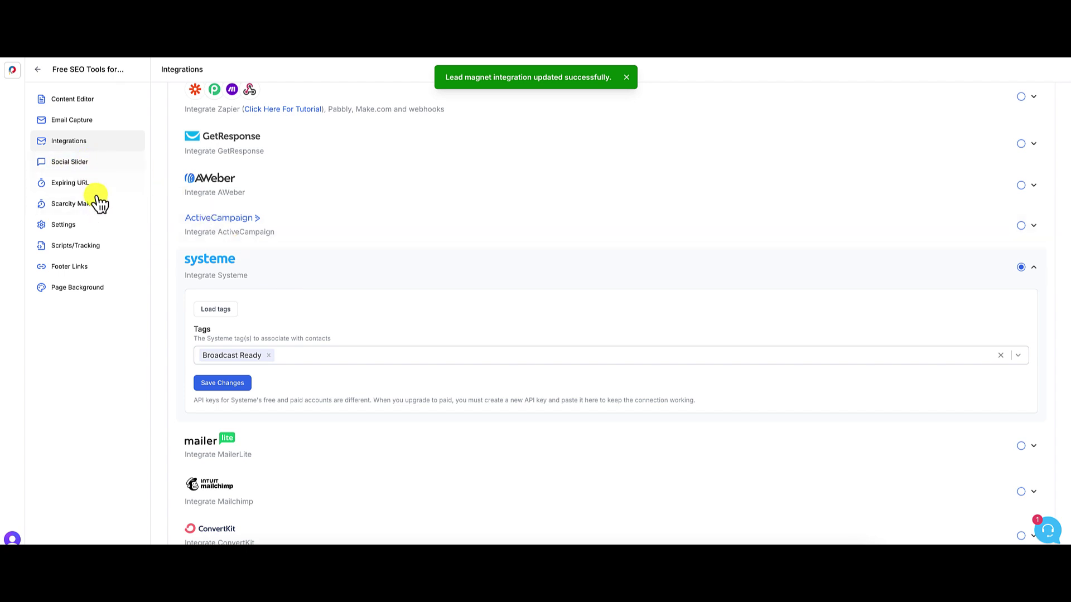
- Open the lead magnet's Social Slider settings and look at its preview card
{"action": "left_click", "coordinate": [81, 162]}
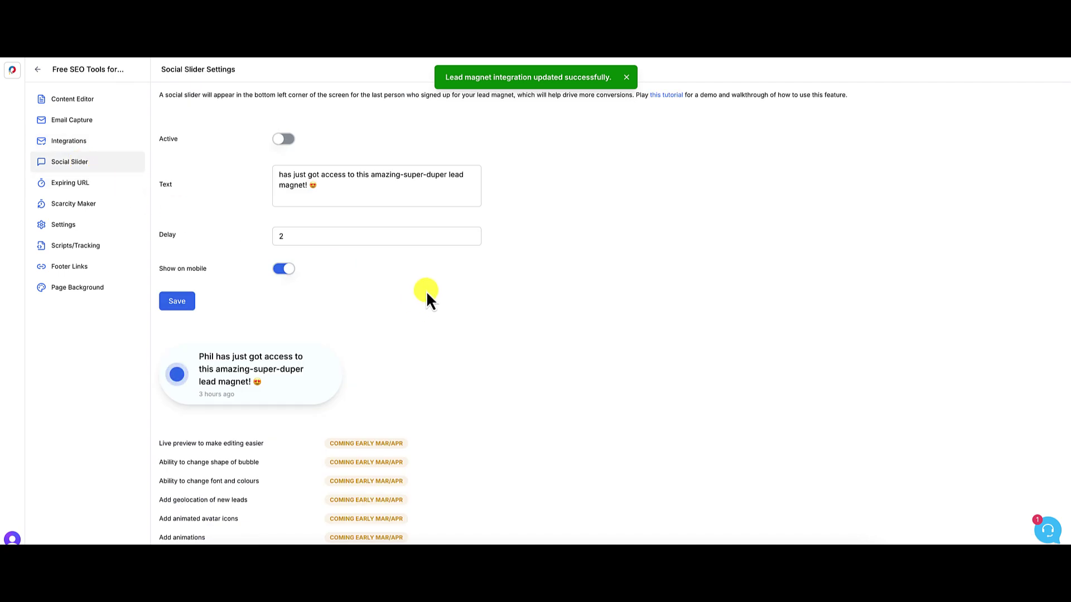
{"action": "mouse_move", "coordinate": [239, 350]}
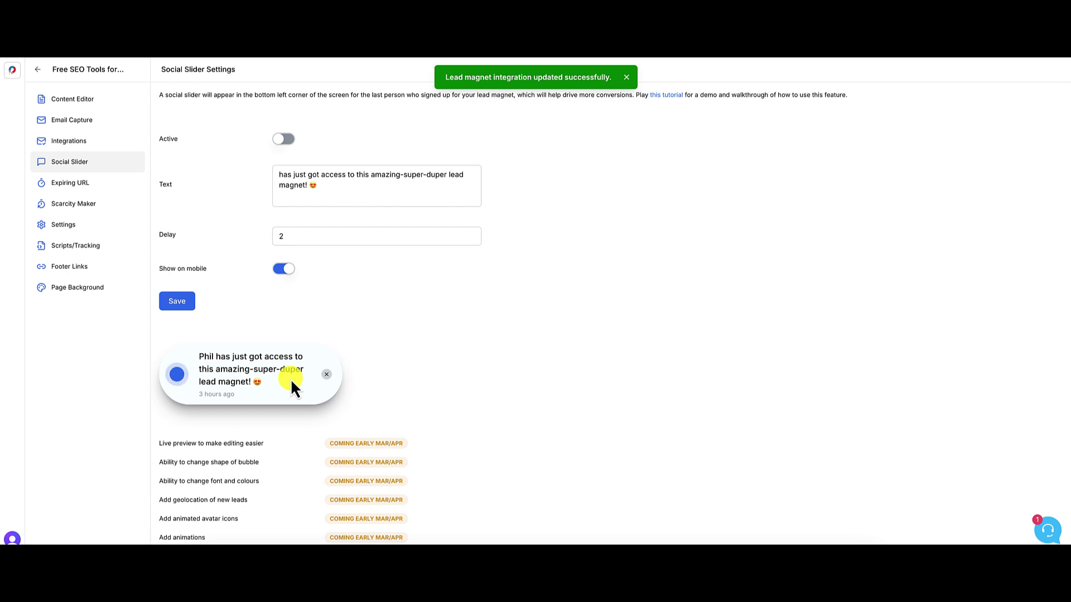
- Open the Expiring URL settings and view the countdown preview ending 25 Feb 2025, 04:02 PM
{"action": "left_click", "coordinate": [80, 186]}
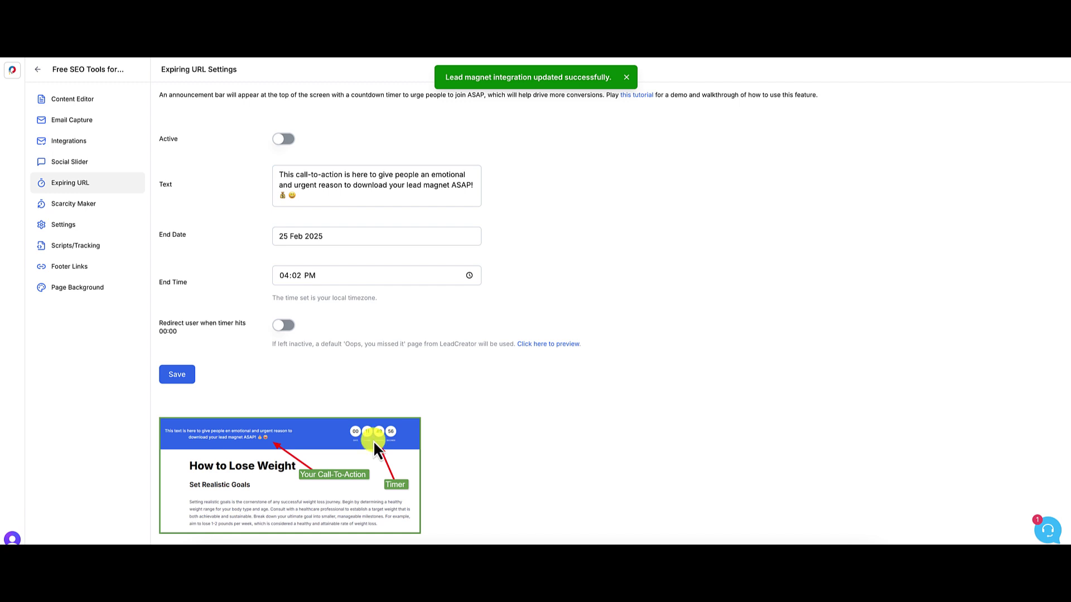
{"action": "scroll", "coordinate": [354, 445], "scroll_direction": "down", "scroll_amount": 3}
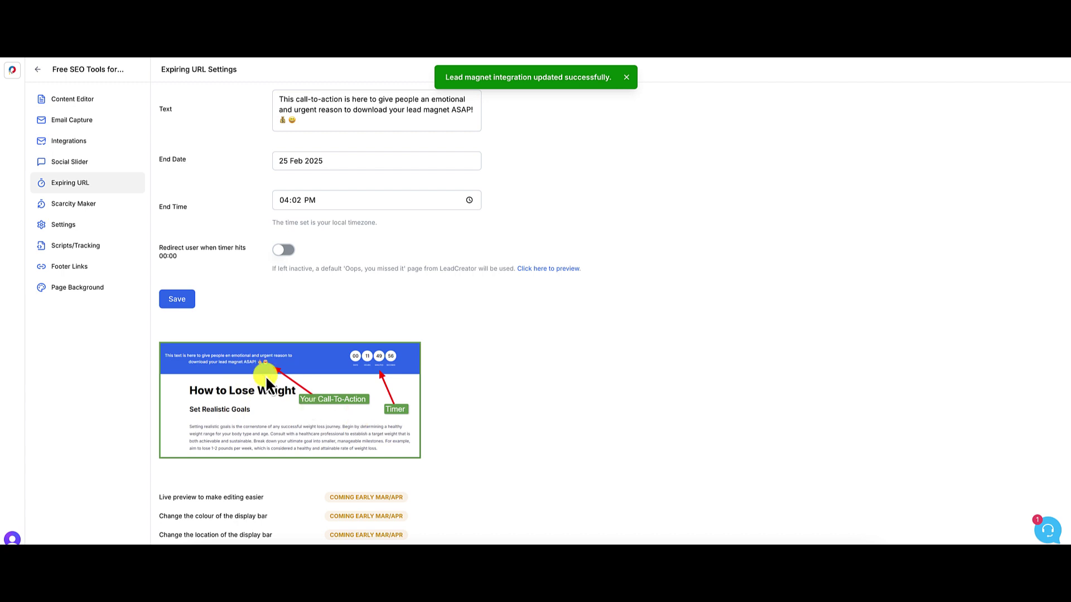
- Open the Scarcity Maker settings, still inactive with no maximum conversions set
{"action": "left_click", "coordinate": [93, 211]}
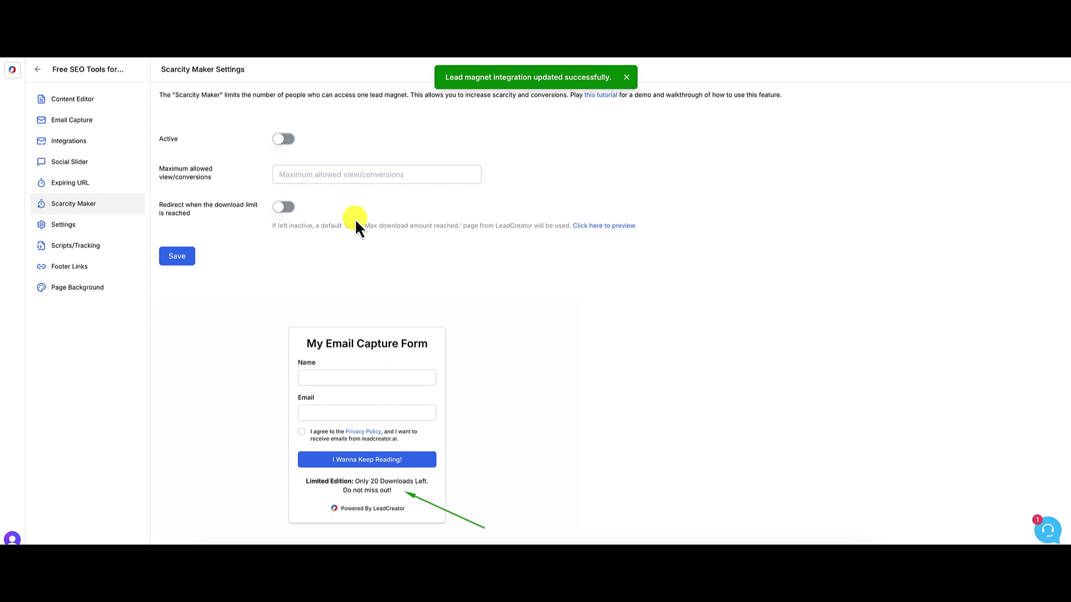
- Replace the lead magnet's slug with free-seo-tools in Settings and apply the update
{"action": "left_click", "coordinate": [73, 225]}
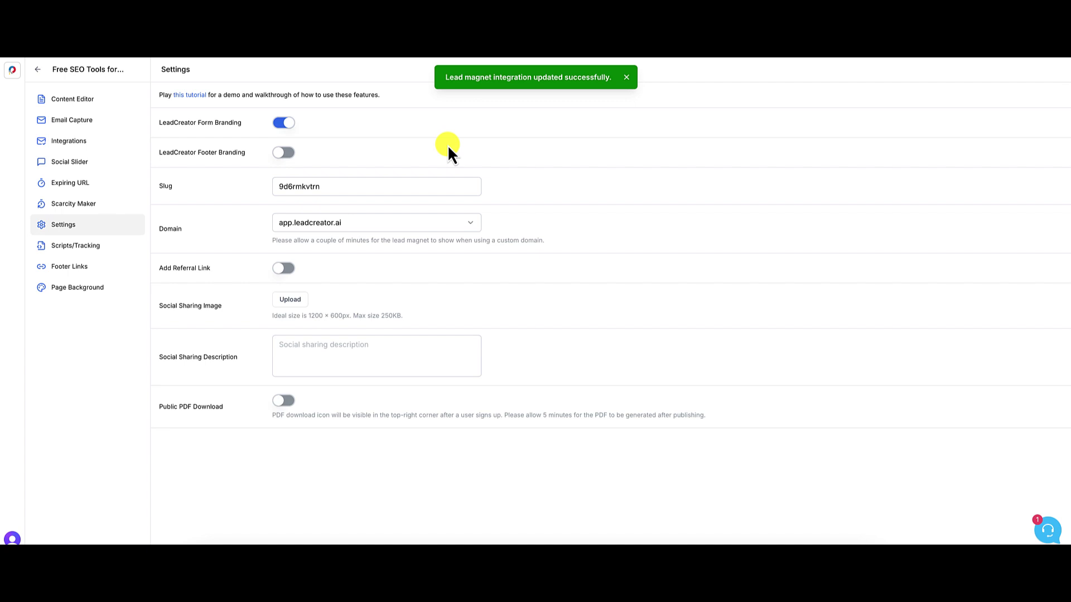
{"action": "double_click", "coordinate": [304, 186]}
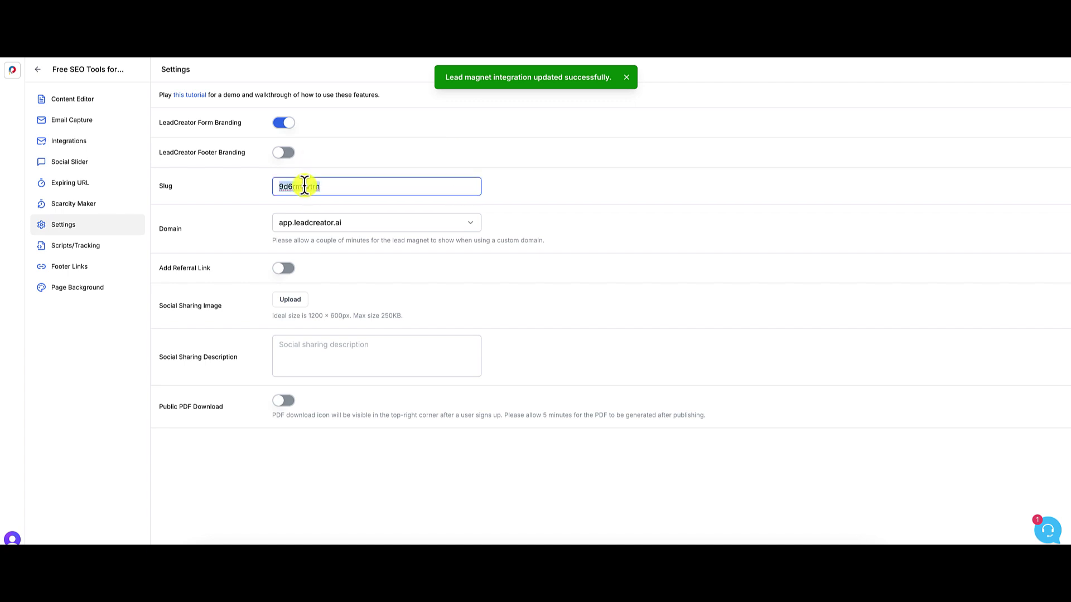
{"action": "type", "text": "free"}
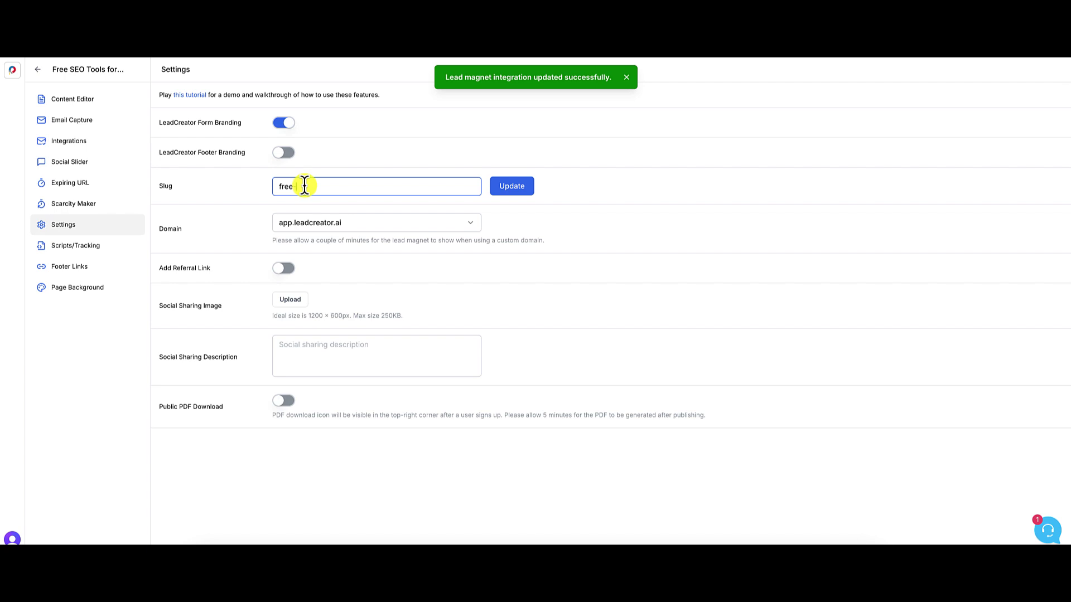
{"action": "type", "text": "-seo-tools"}
{"action": "left_click", "coordinate": [503, 186]}
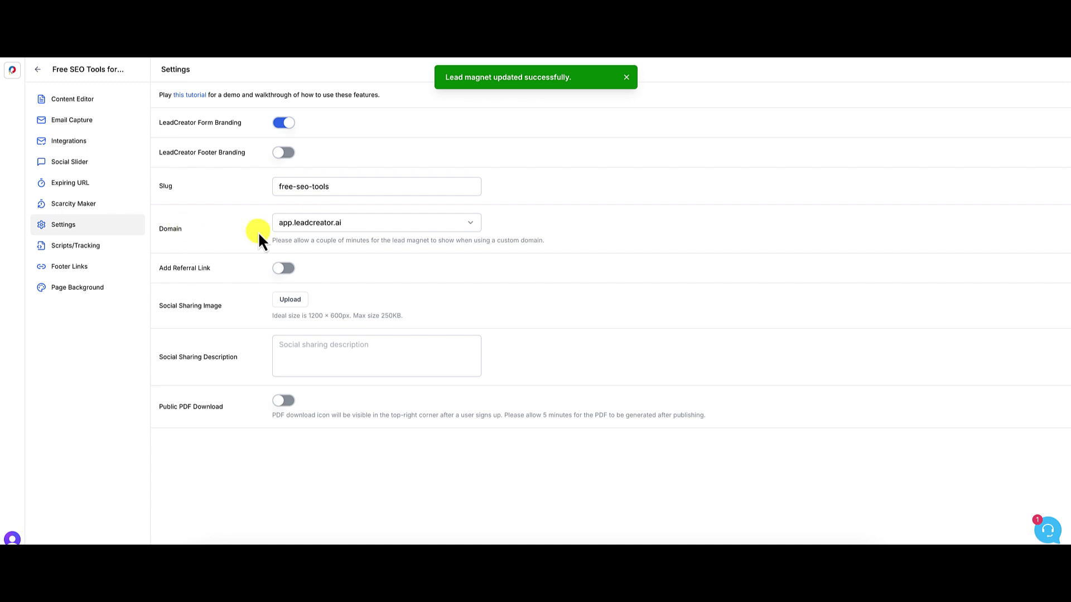
- Move the lead magnet onto the get.leadmagnetauthority.com custom domain and apply it
{"action": "left_click", "coordinate": [359, 228]}
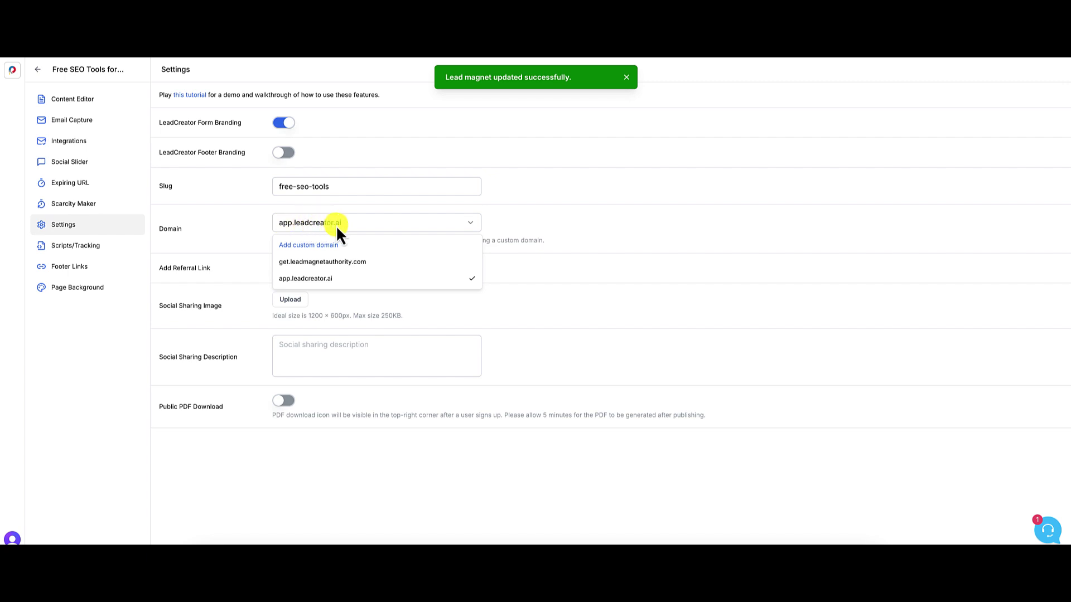
{"action": "left_click", "coordinate": [333, 262]}
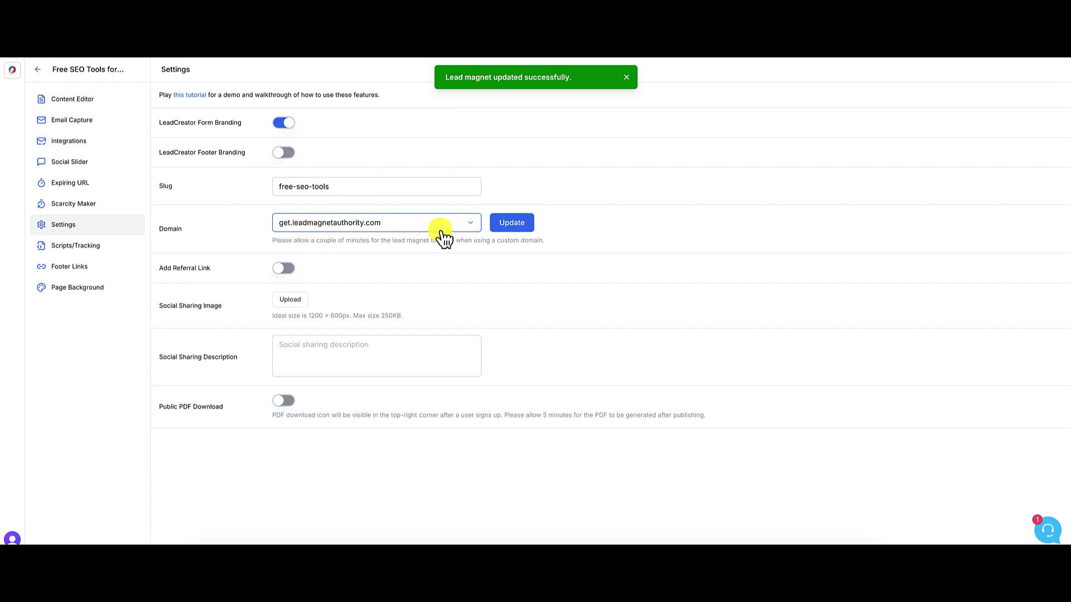
{"action": "left_click", "coordinate": [513, 228]}
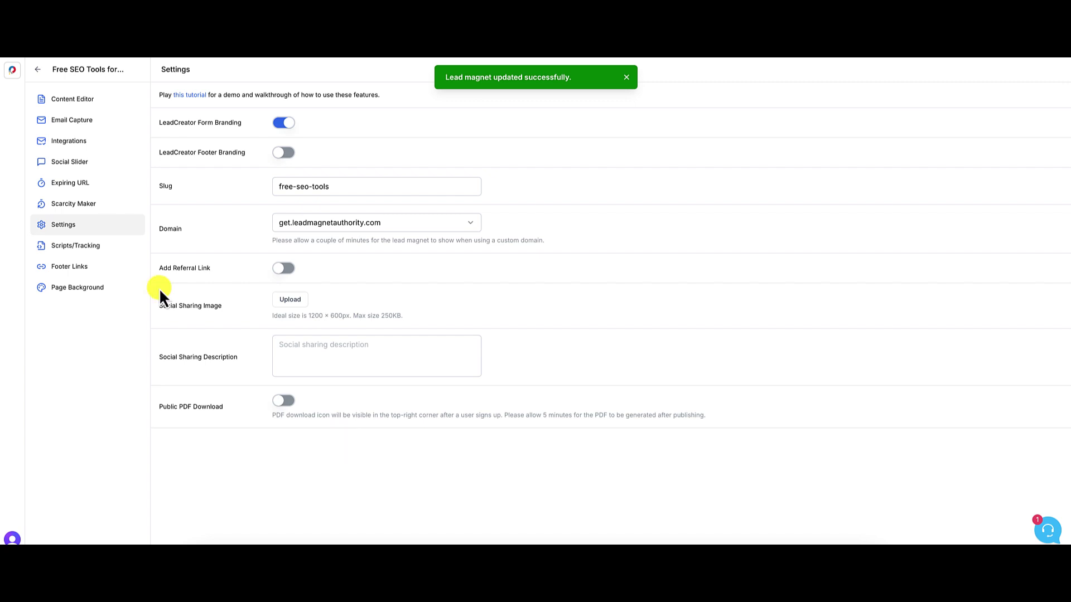
- Look through the lead magnet's Scripts & Tracking and Footer Links settings
{"action": "left_click", "coordinate": [88, 248]}
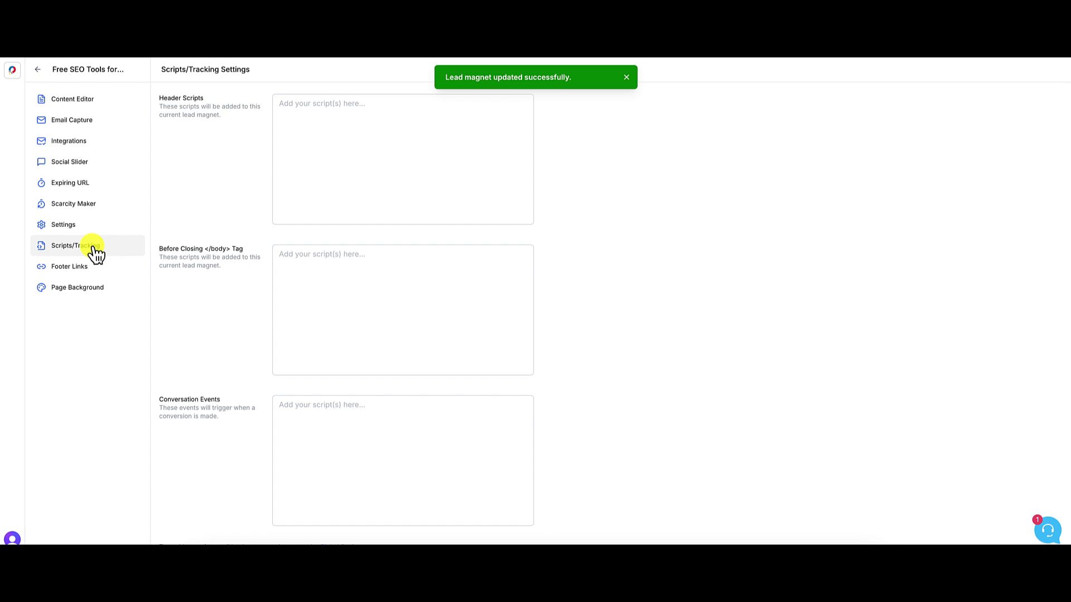
{"action": "left_click", "coordinate": [626, 77]}
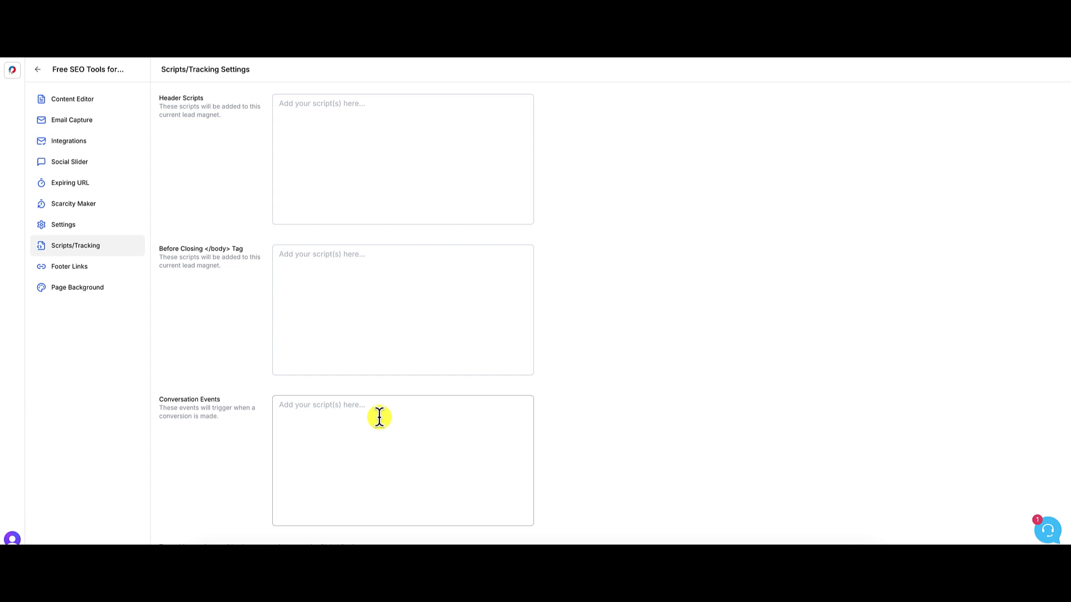
{"action": "left_click", "coordinate": [92, 268]}
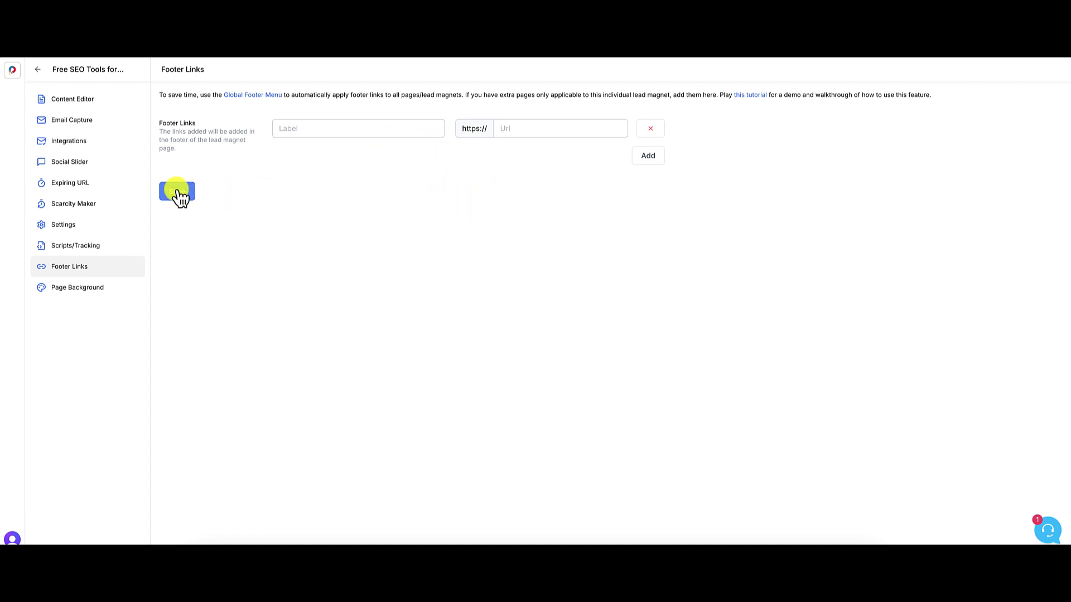
- Set the Page Background's background colour to light blue #87cdff
{"action": "left_click", "coordinate": [90, 290]}
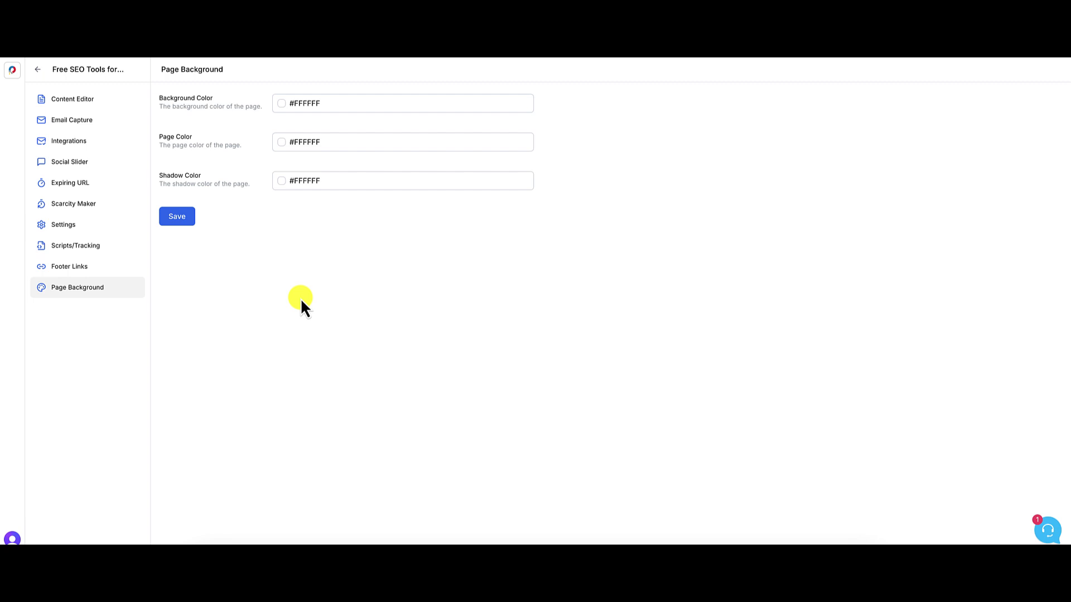
{"action": "left_click", "coordinate": [283, 104]}
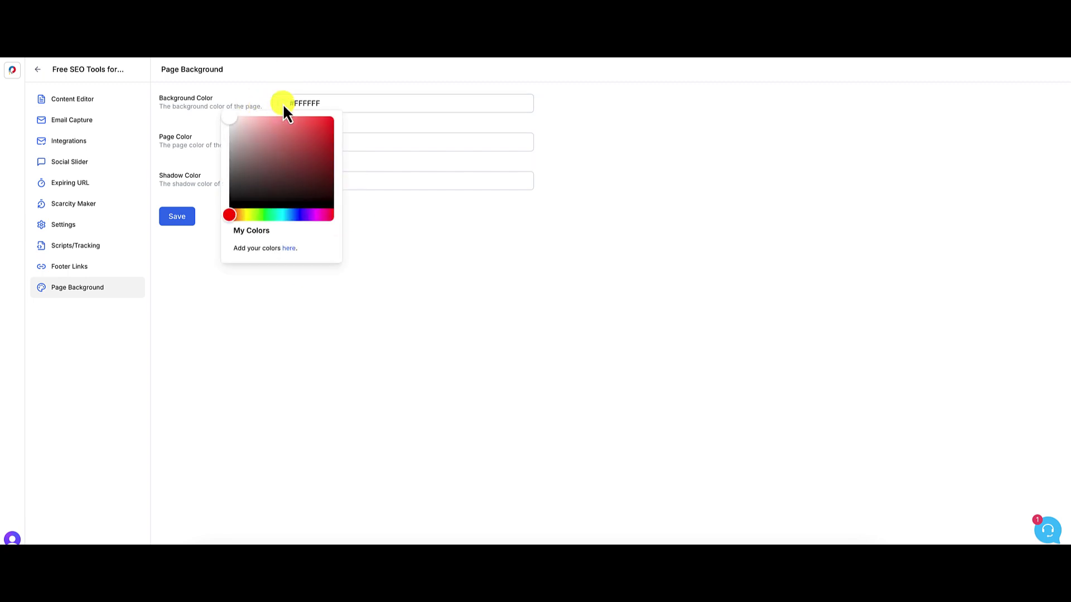
{"action": "left_click_drag", "start_coordinate": [229, 214], "coordinate": [289, 219]}
{"action": "left_click", "coordinate": [299, 145]}
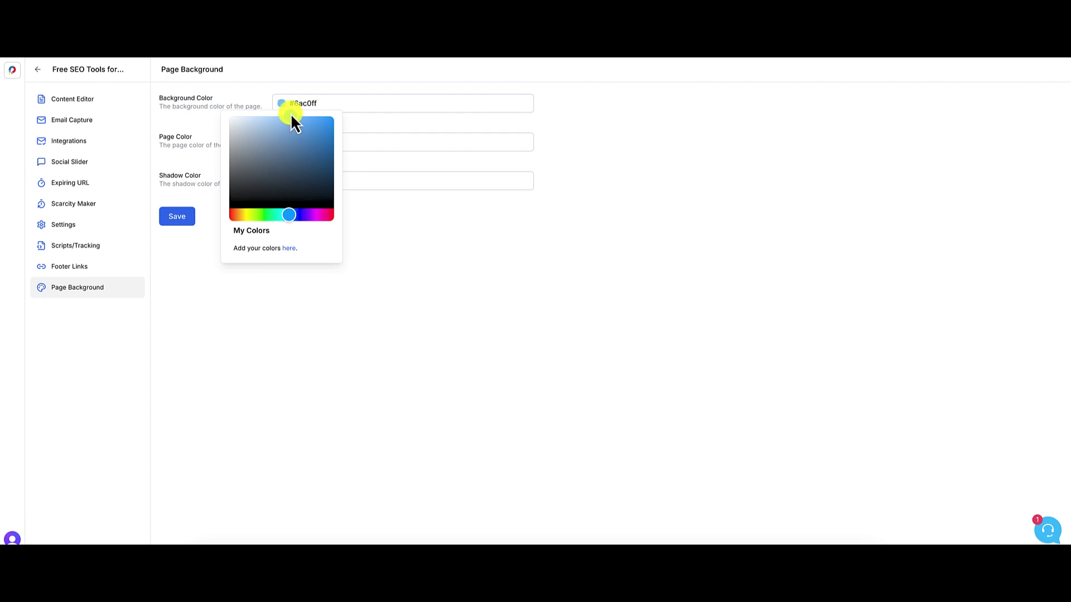
{"action": "left_click", "coordinate": [375, 286]}
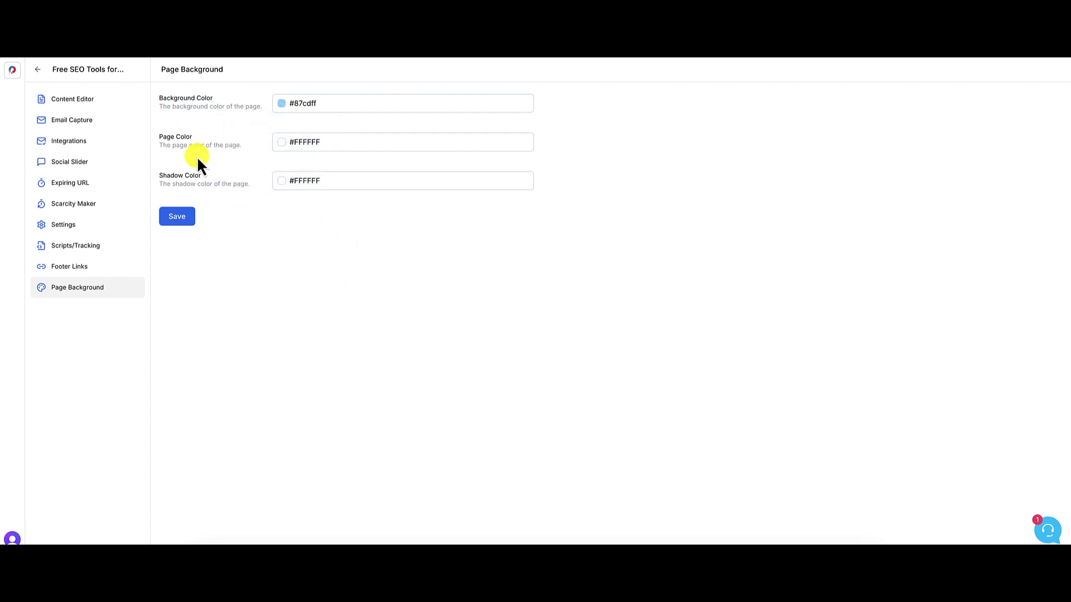
- Set page colour #f7f7f7 and shadow colour #000000, then save the background colours
{"action": "left_click", "coordinate": [282, 144]}
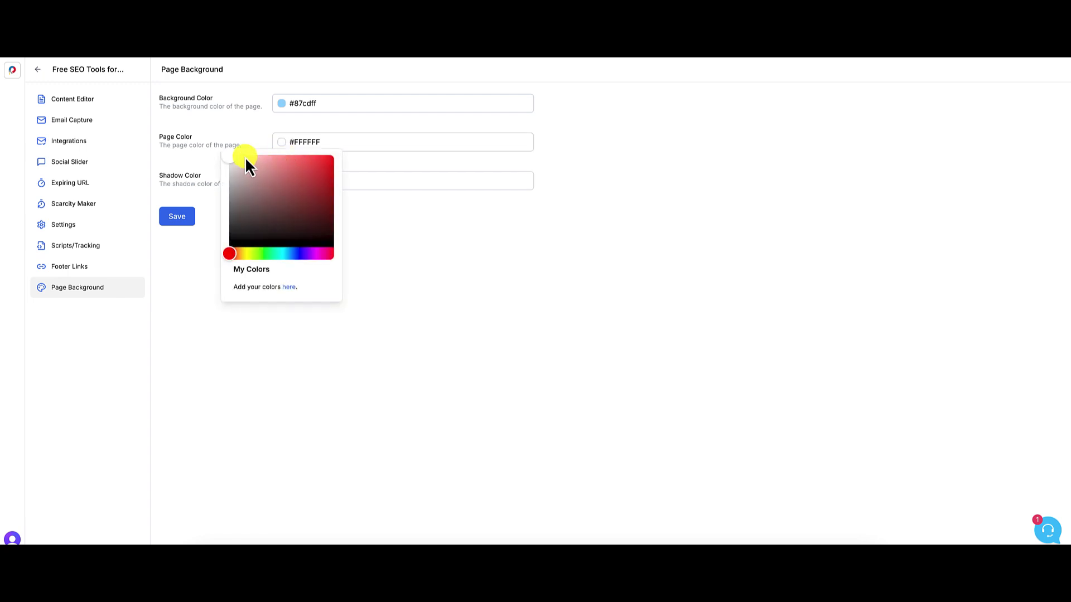
{"action": "left_click_drag", "start_coordinate": [230, 157], "coordinate": [226, 158]}
{"action": "left_click", "coordinate": [447, 225]}
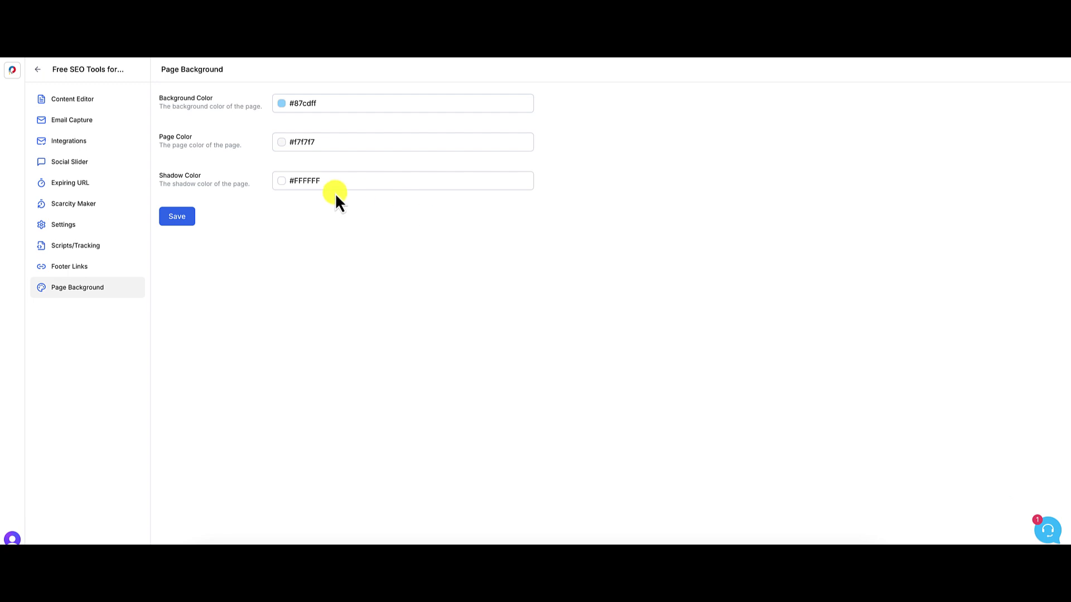
{"action": "left_click", "coordinate": [282, 182]}
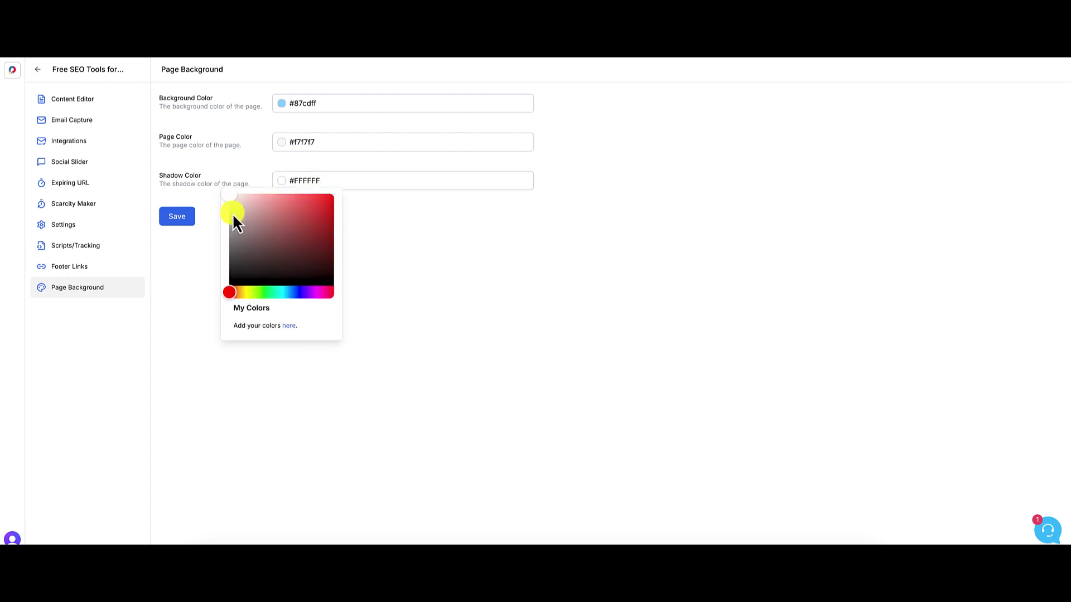
{"action": "left_click_drag", "start_coordinate": [230, 197], "coordinate": [216, 289]}
{"action": "left_click", "coordinate": [180, 266]}
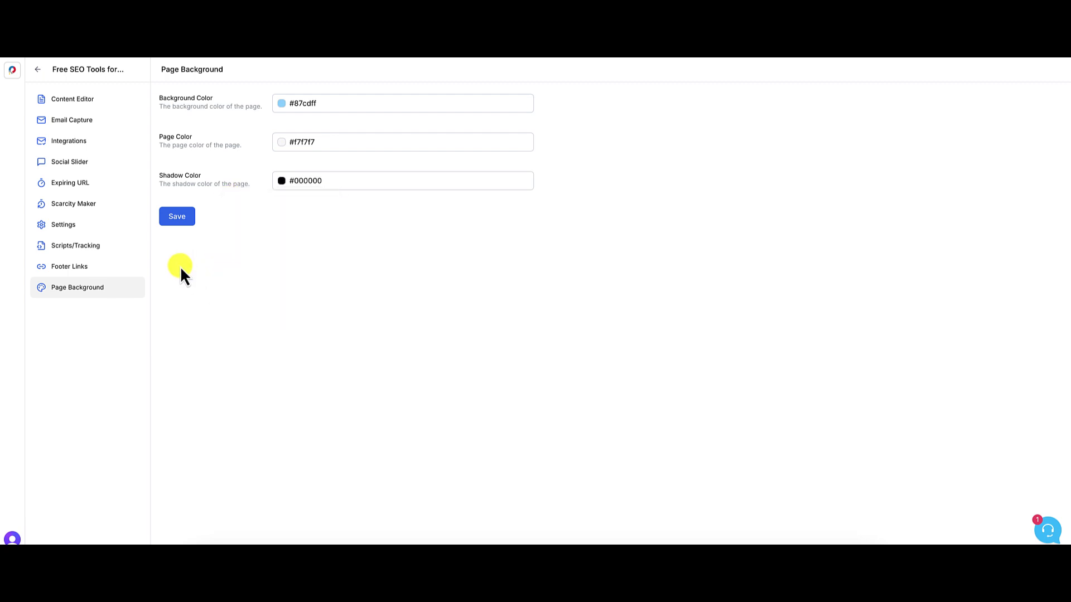
{"action": "left_click", "coordinate": [176, 218]}
- Publish the lead magnet from the Content Editor, copy its share link, and view the live page
{"action": "left_click", "coordinate": [81, 100]}
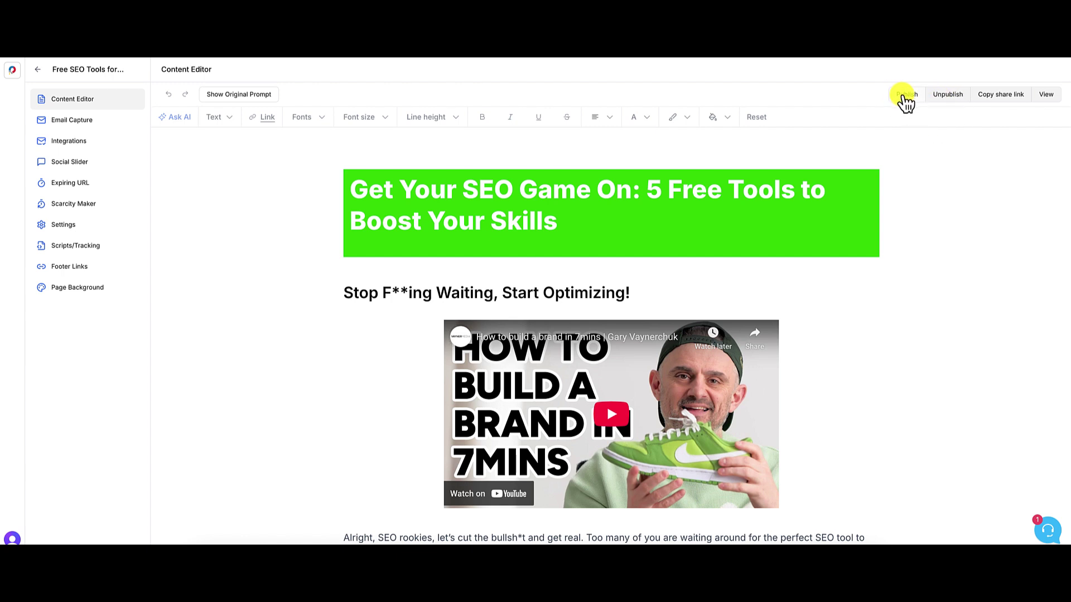
{"action": "left_click", "coordinate": [906, 95]}
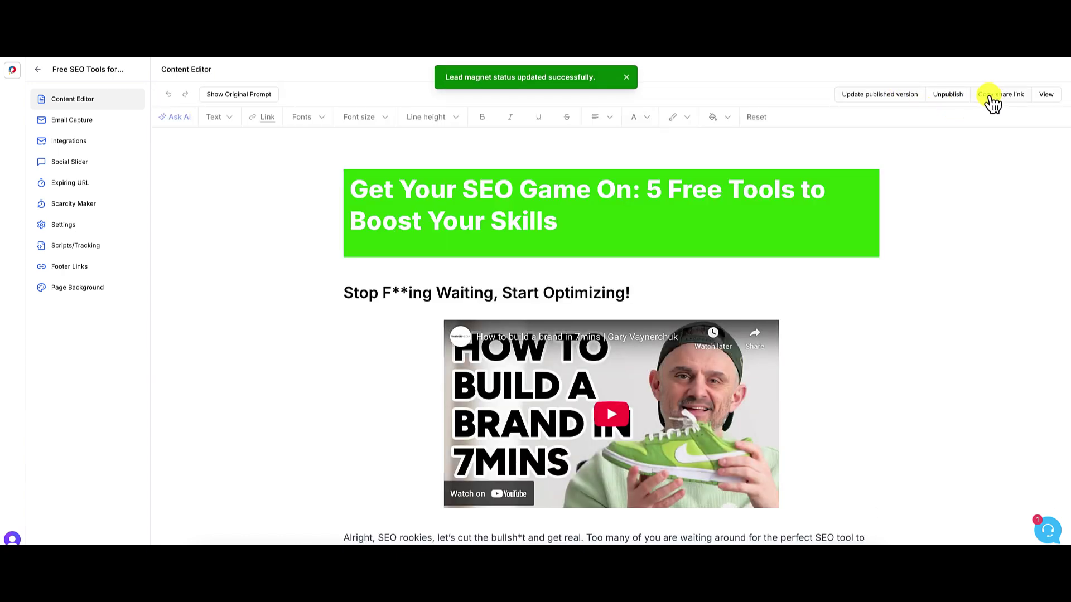
{"action": "left_click", "coordinate": [994, 96]}
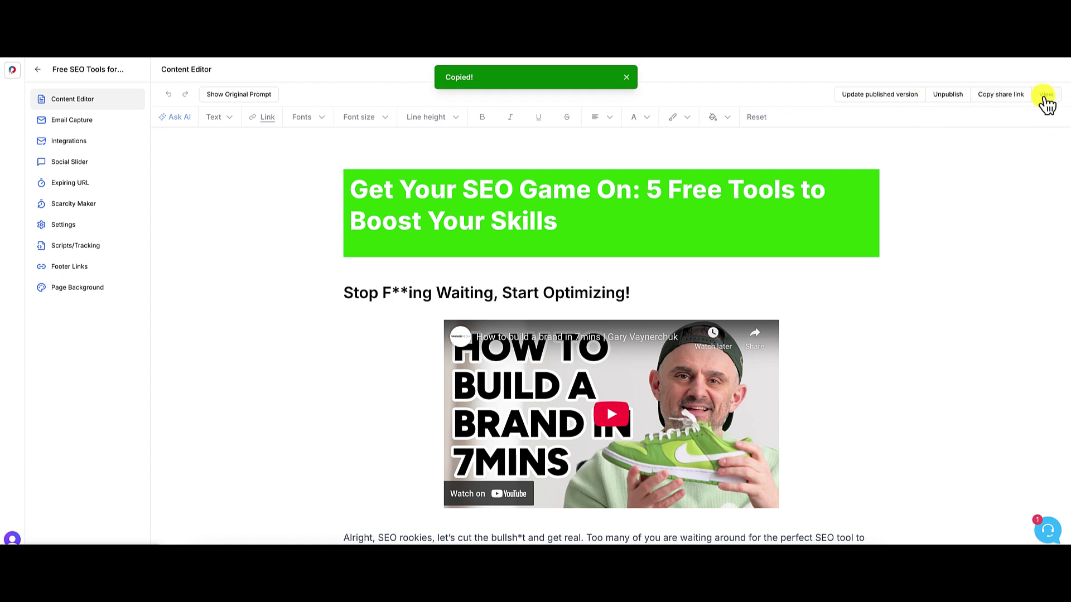
{"action": "left_click", "coordinate": [1046, 95]}
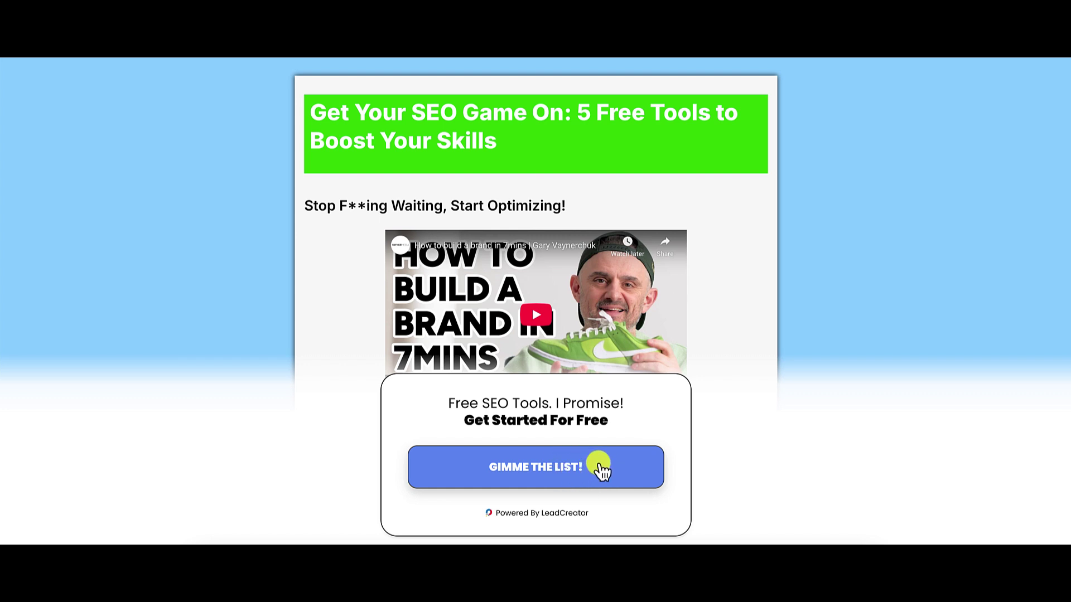
- Reveal the 'GIMME THE LIST!' opt-in form and enter the visitor's name and e-mail
{"action": "left_click", "coordinate": [551, 470]}
{"action": "scroll", "coordinate": [626, 466], "scroll_direction": "down", "scroll_amount": 2}
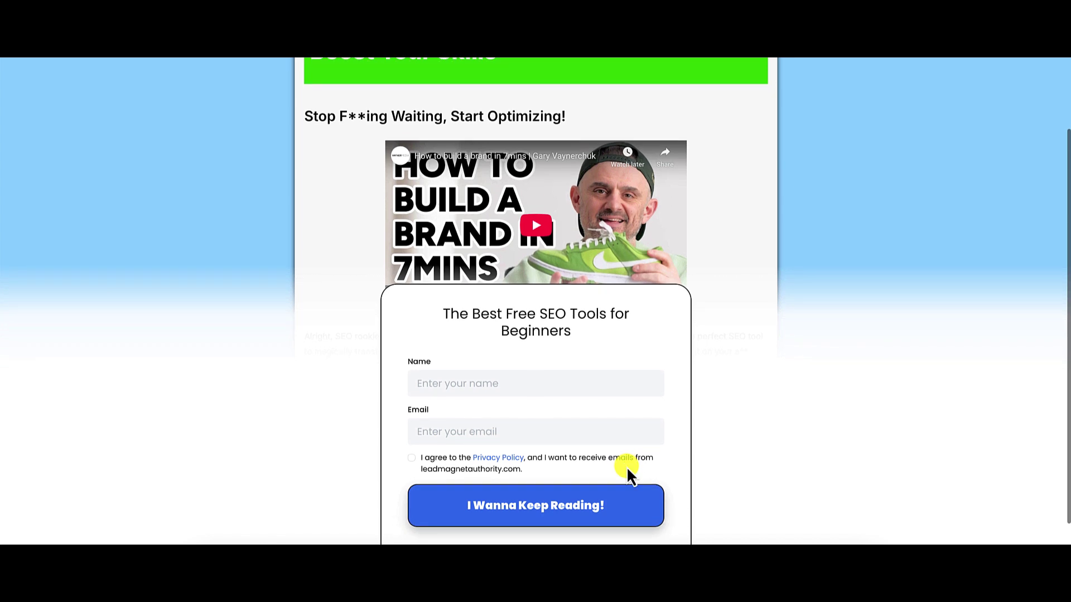
{"action": "left_click", "coordinate": [506, 347]}
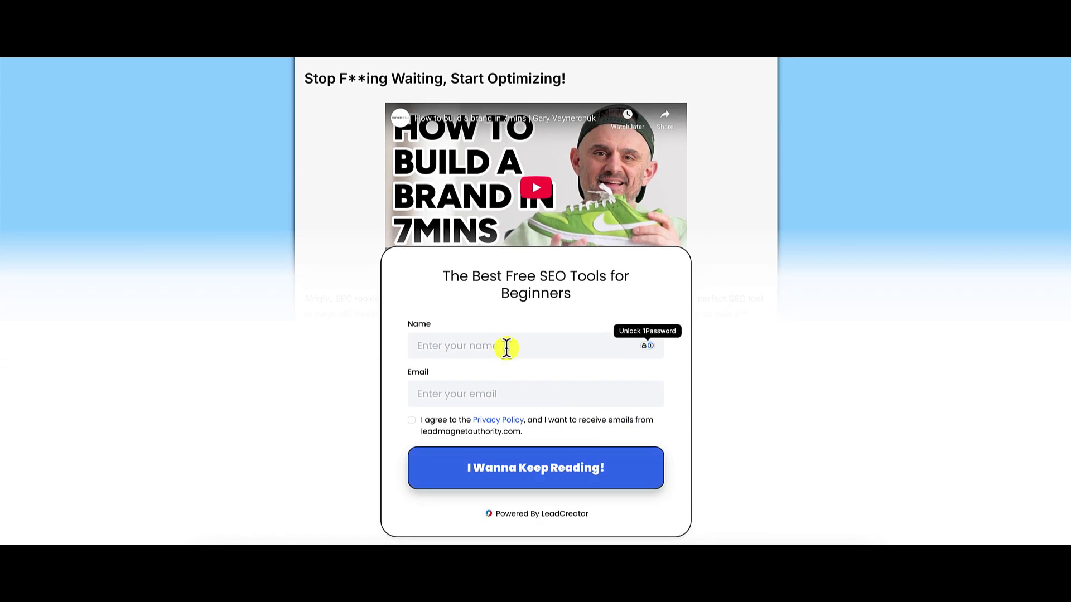
{"action": "type", "text": "Ken"}
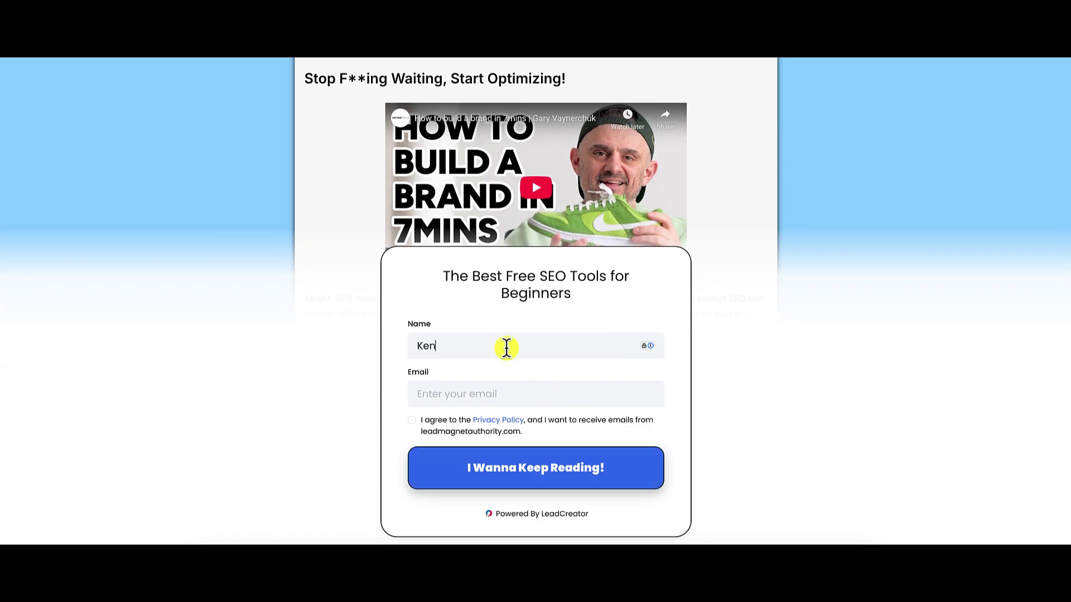
{"action": "left_click", "coordinate": [478, 394]}
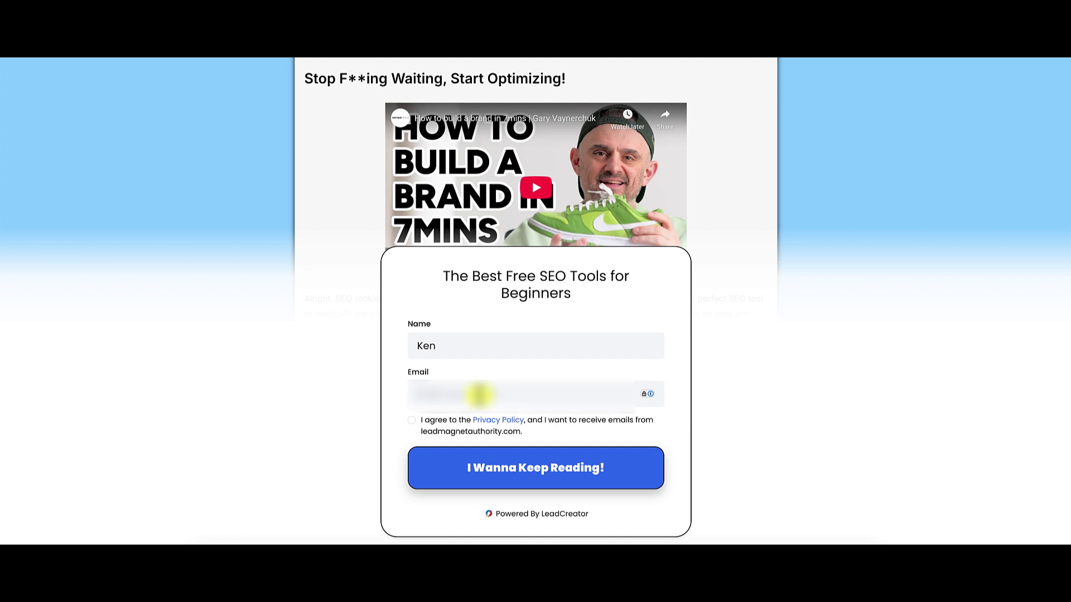
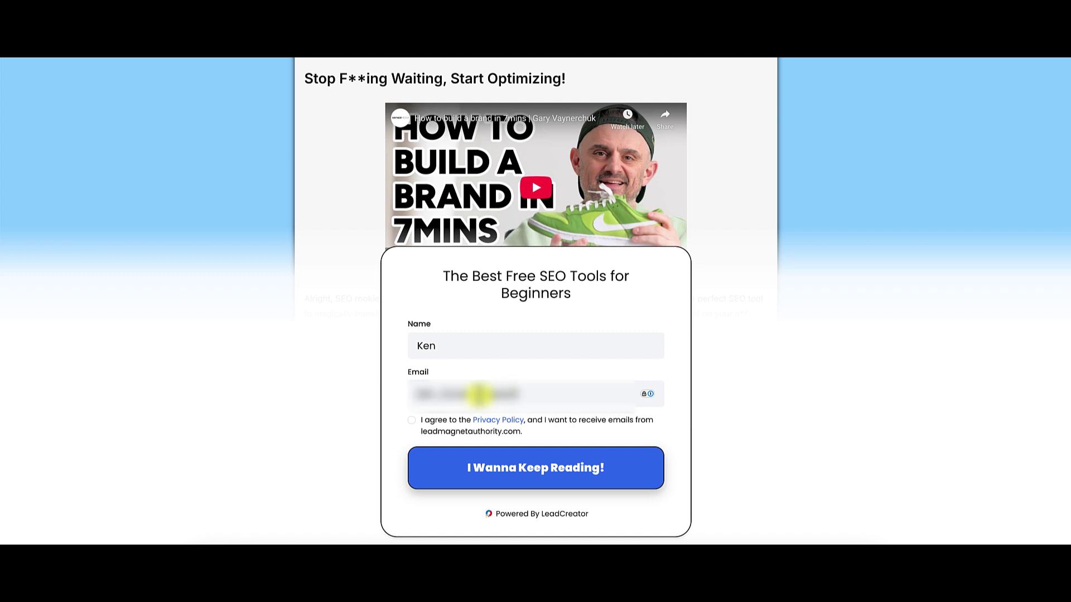
- Accept the privacy policy and submit the form to unlock the full article
{"action": "left_click", "coordinate": [413, 421]}
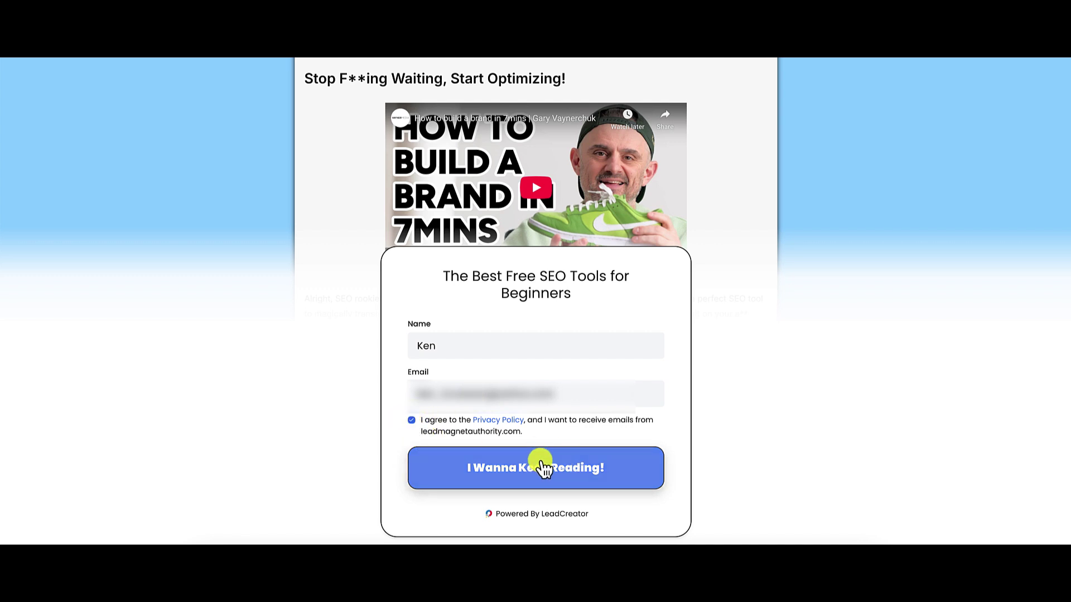
{"action": "left_click", "coordinate": [525, 466]}
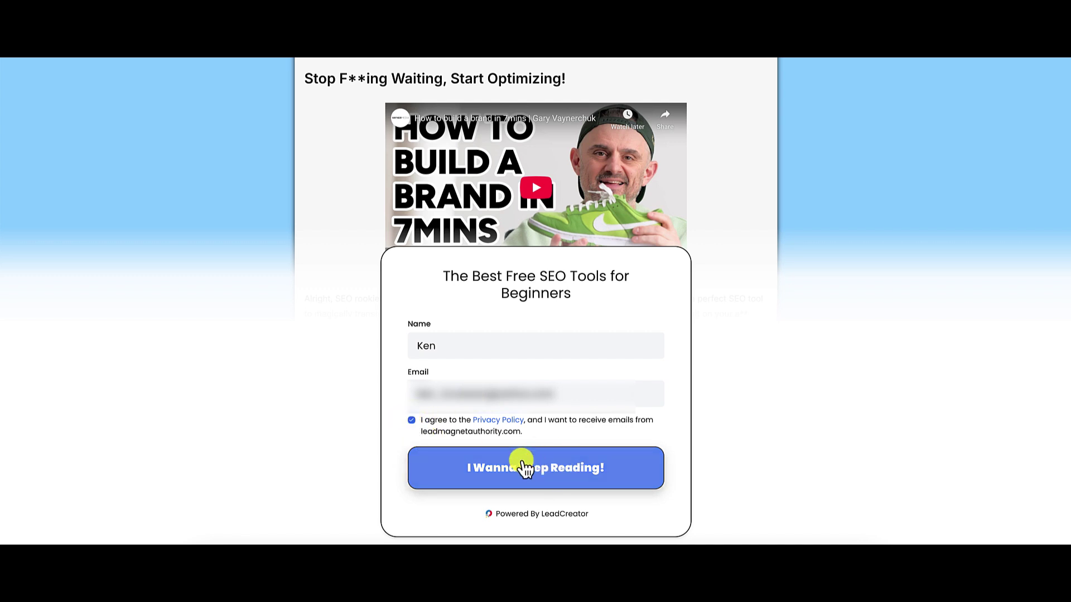
{"action": "left_click", "coordinate": [585, 469]}
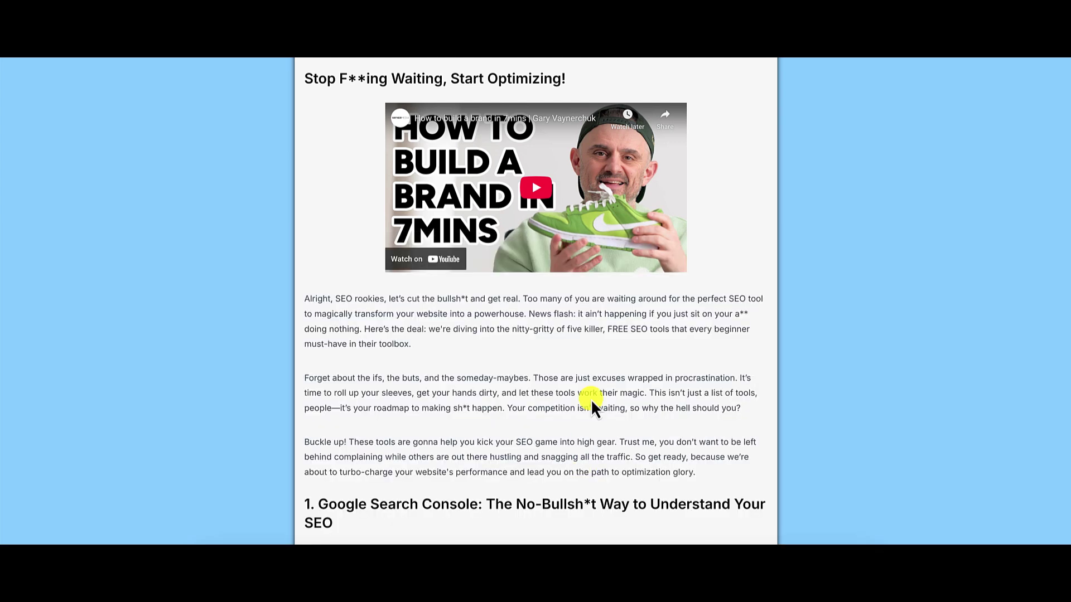
- Scroll through the unlocked SEO tools article down to its Conclusion and back up
{"action": "scroll", "coordinate": [733, 378], "scroll_direction": "down", "scroll_amount": 2}
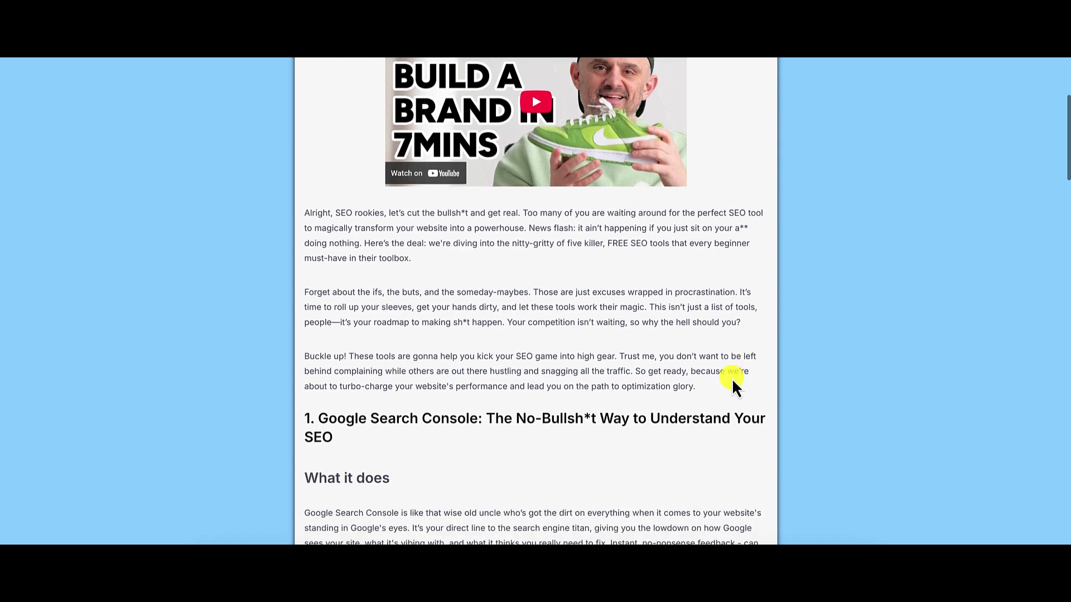
{"action": "scroll", "coordinate": [733, 383], "scroll_direction": "down", "scroll_amount": 8}
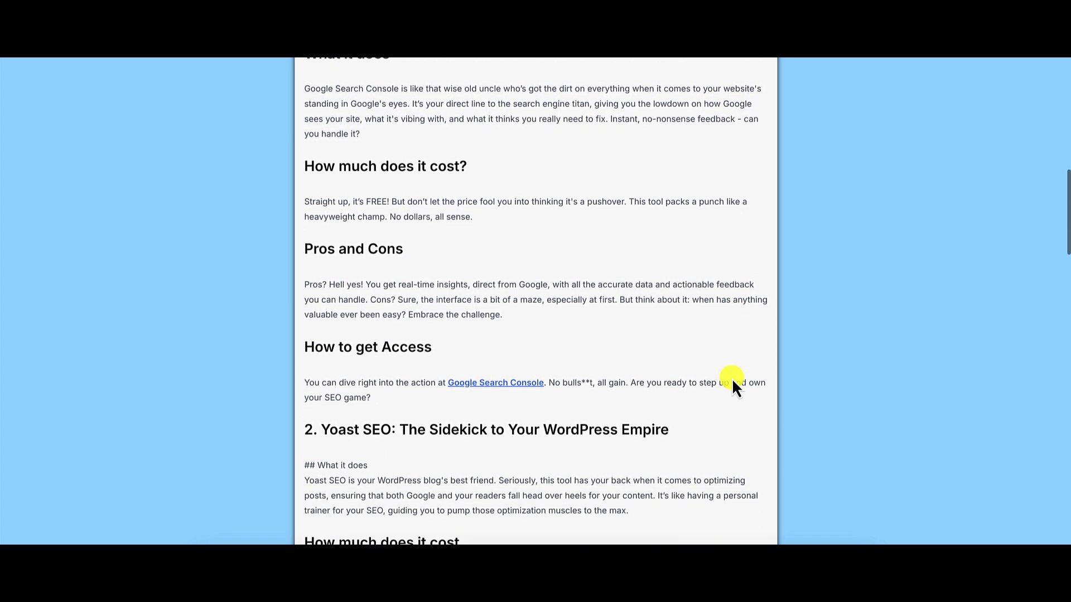
{"action": "scroll", "coordinate": [733, 383], "scroll_direction": "down", "scroll_amount": 10}
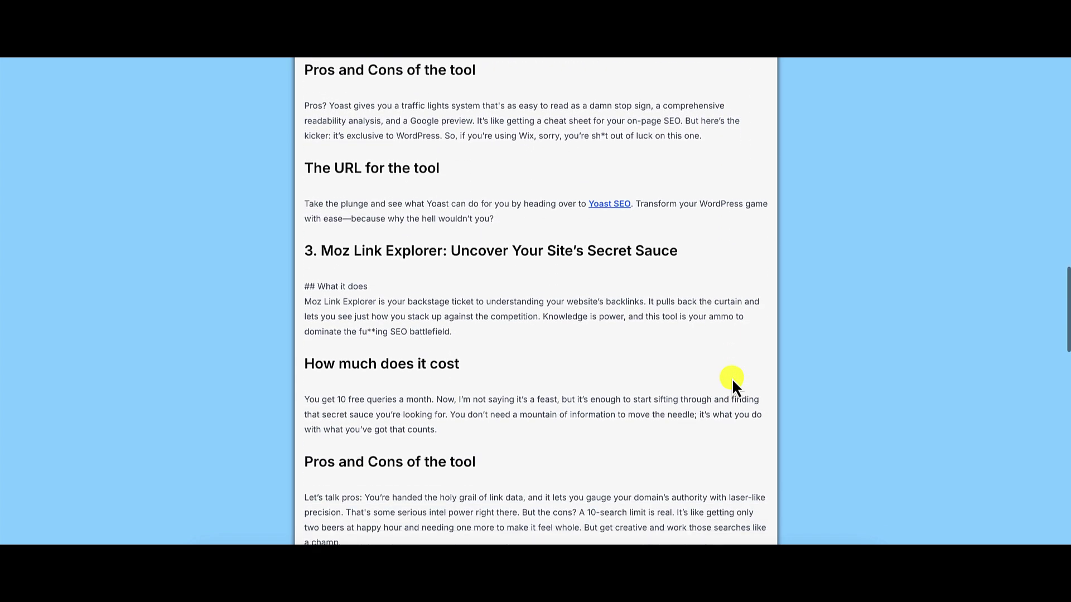
{"action": "scroll", "coordinate": [733, 383], "scroll_direction": "down", "scroll_amount": 20}
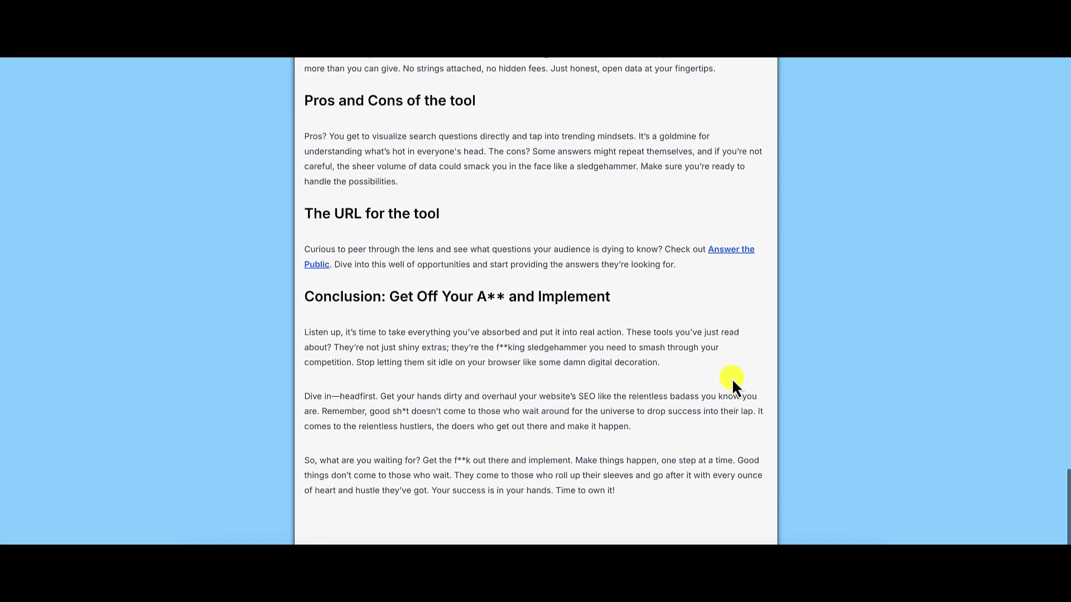
{"action": "scroll", "coordinate": [733, 384], "scroll_direction": "up", "scroll_amount": 20}
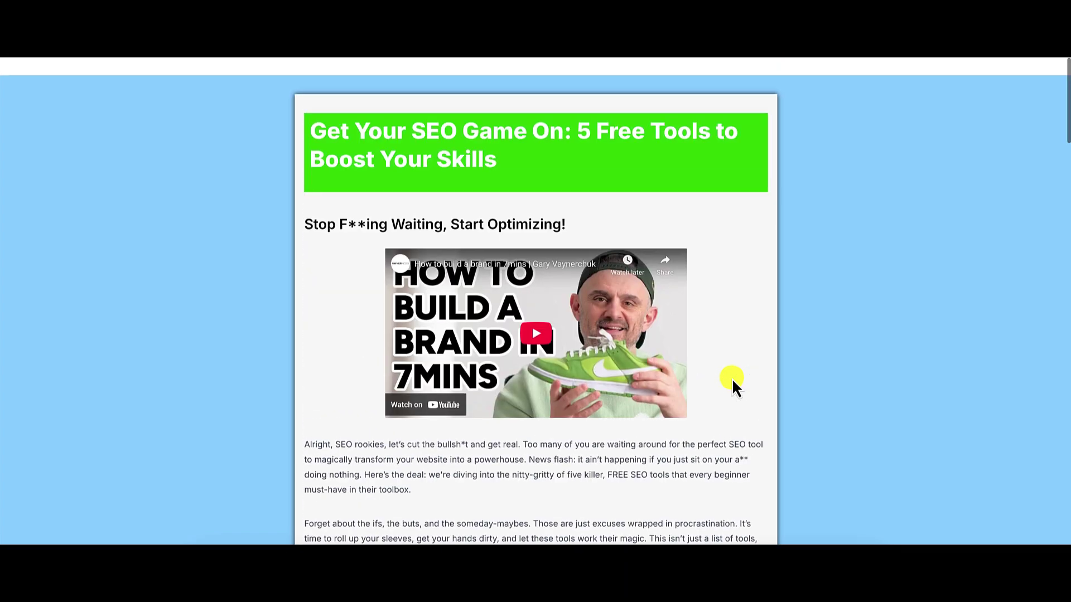
{"action": "scroll", "coordinate": [731, 385], "scroll_direction": "down", "scroll_amount": 1}
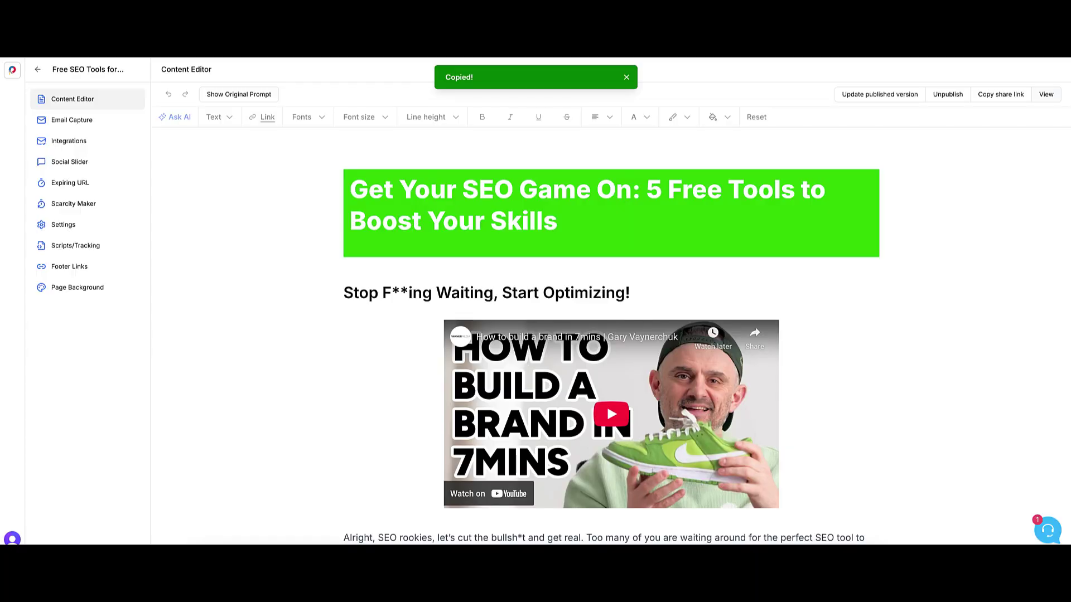
- Copy the lead magnet's share link again
{"action": "left_click", "coordinate": [626, 78]}
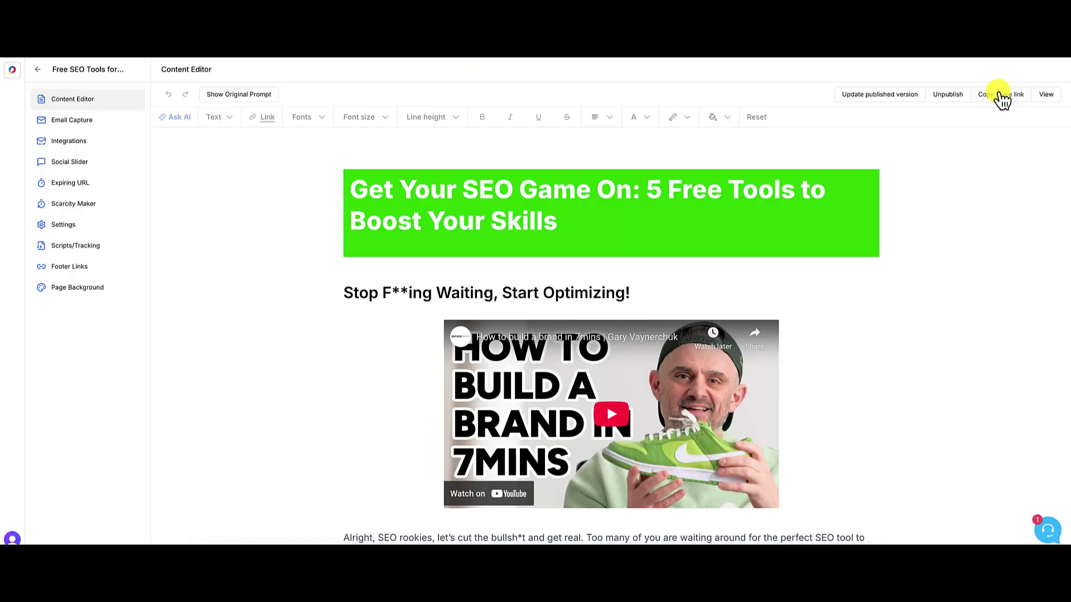
{"action": "left_click", "coordinate": [1002, 98]}
{"action": "left_click", "coordinate": [627, 78]}
- Open the published page in a new browser tab and reveal its gated opt-in form
{"action": "key", "text": "super+t"}
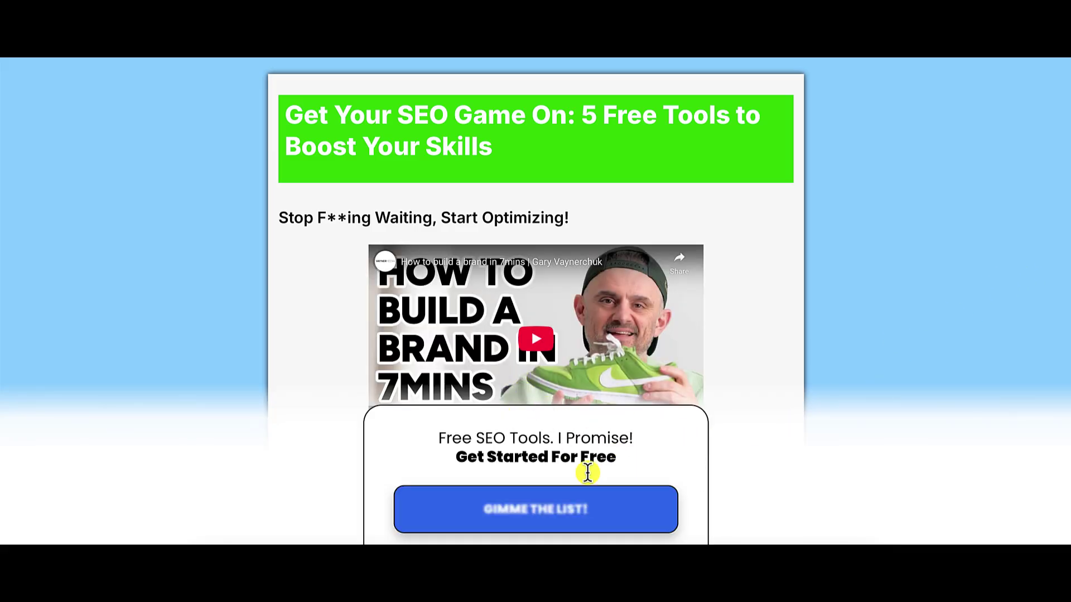
{"action": "scroll", "coordinate": [779, 477], "scroll_direction": "down", "scroll_amount": 2}
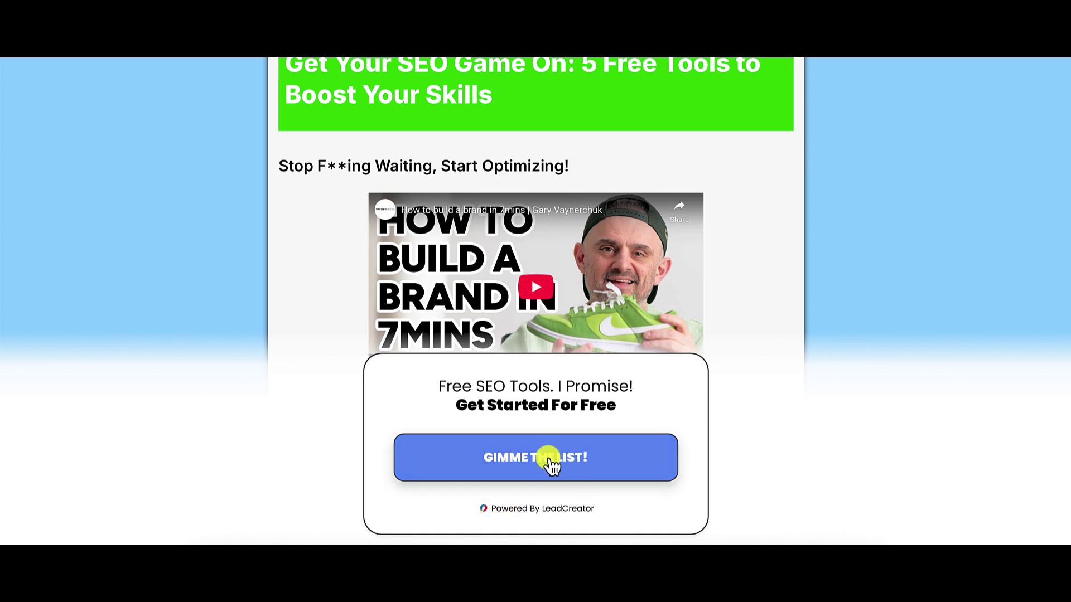
{"action": "left_click", "coordinate": [590, 471]}
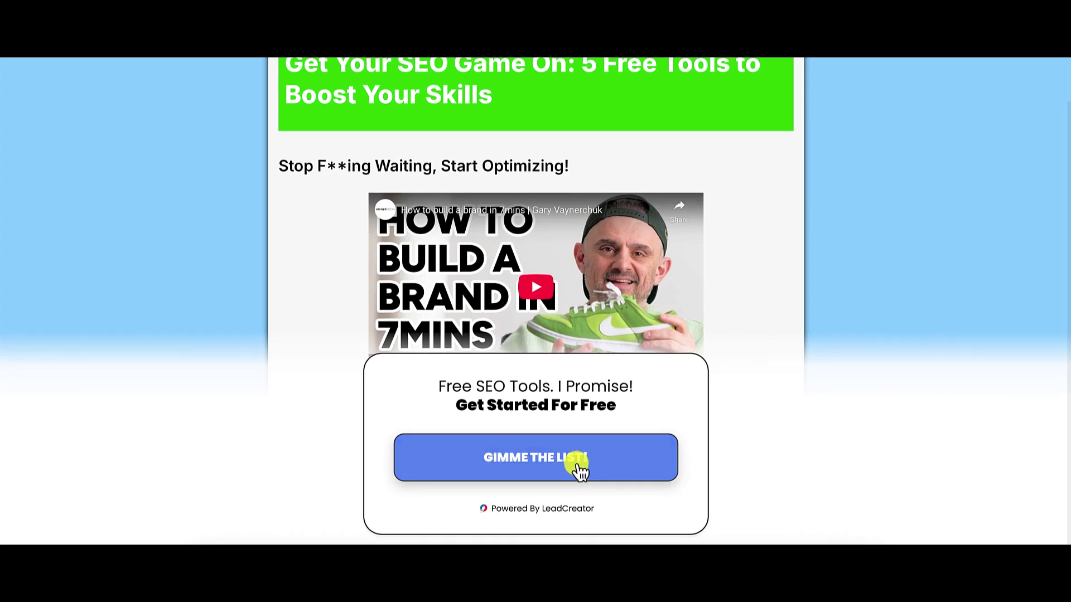
{"action": "left_click", "coordinate": [578, 467]}
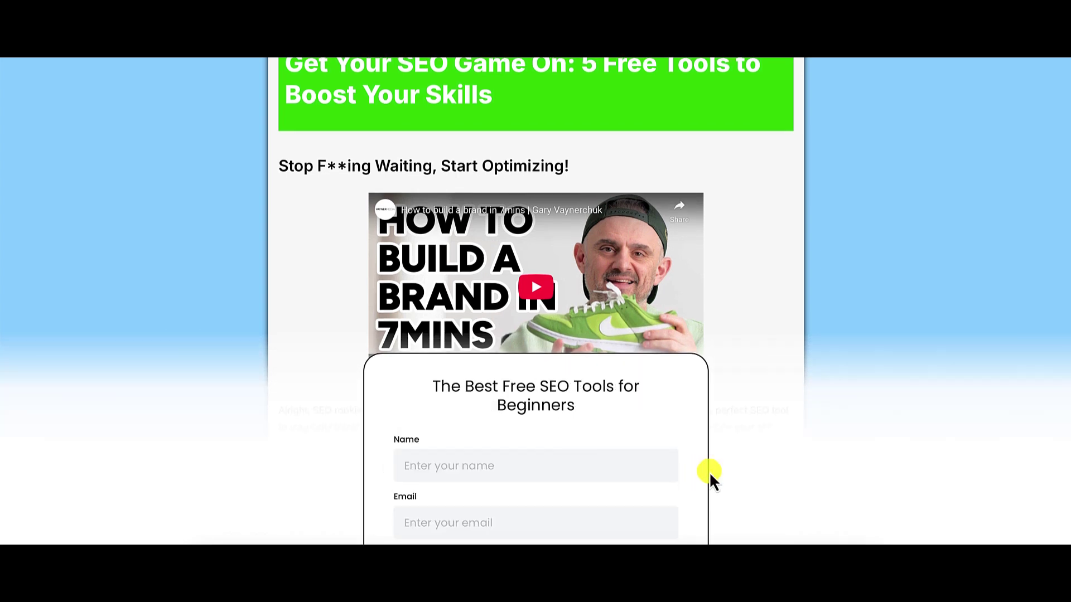
- Replace the autofilled name in the form's Name field with a test name
{"action": "scroll", "coordinate": [689, 473], "scroll_direction": "down", "scroll_amount": 2}
{"action": "scroll", "coordinate": [689, 473], "scroll_direction": "down", "scroll_amount": 1}
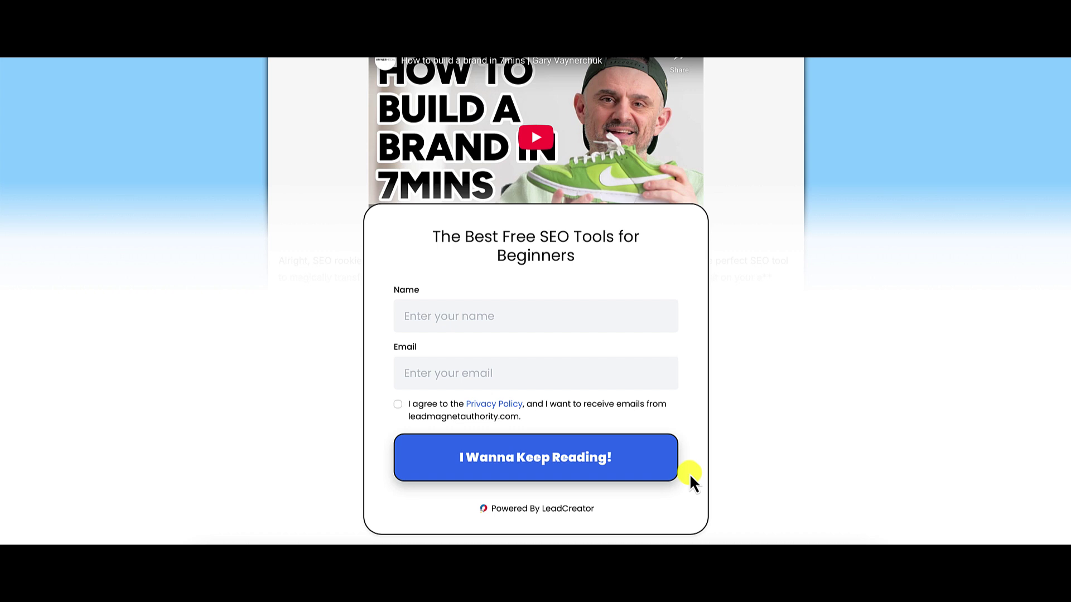
{"action": "left_click", "coordinate": [468, 315]}
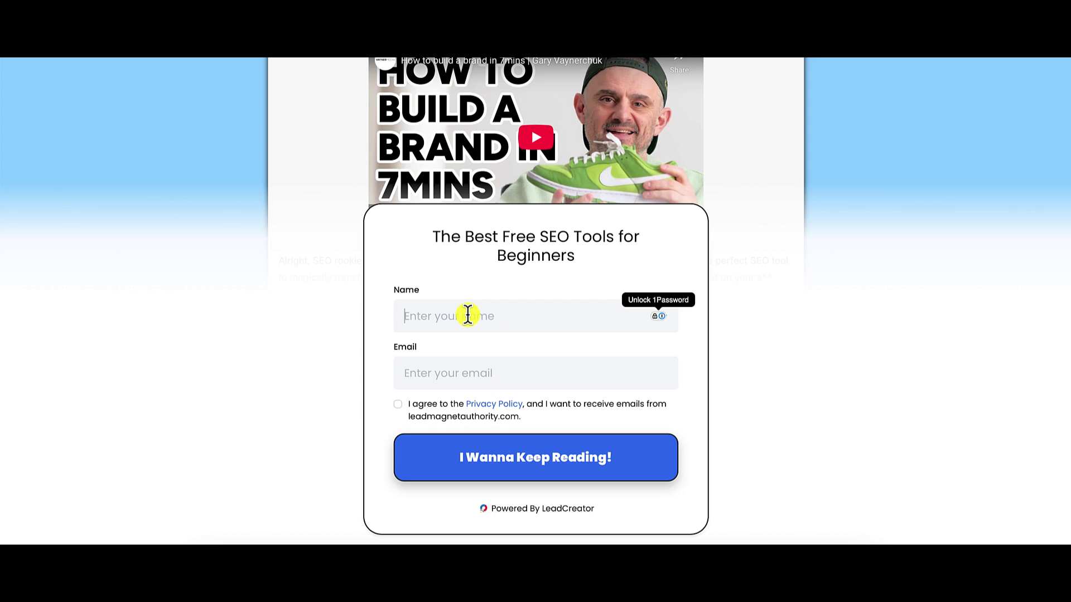
{"action": "type", "text": "Ken"}
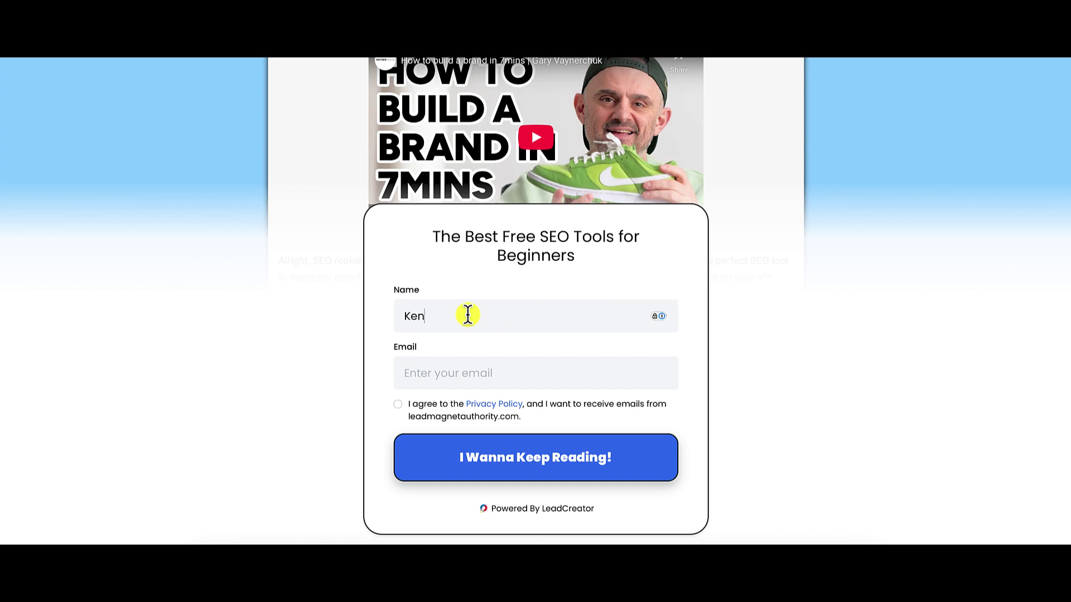
{"action": "key", "text": "BackSpace"}
{"action": "key", "text": "BackSpace"}
{"action": "key", "text": "BackSpace"}
{"action": "type", "text": "Fake"}
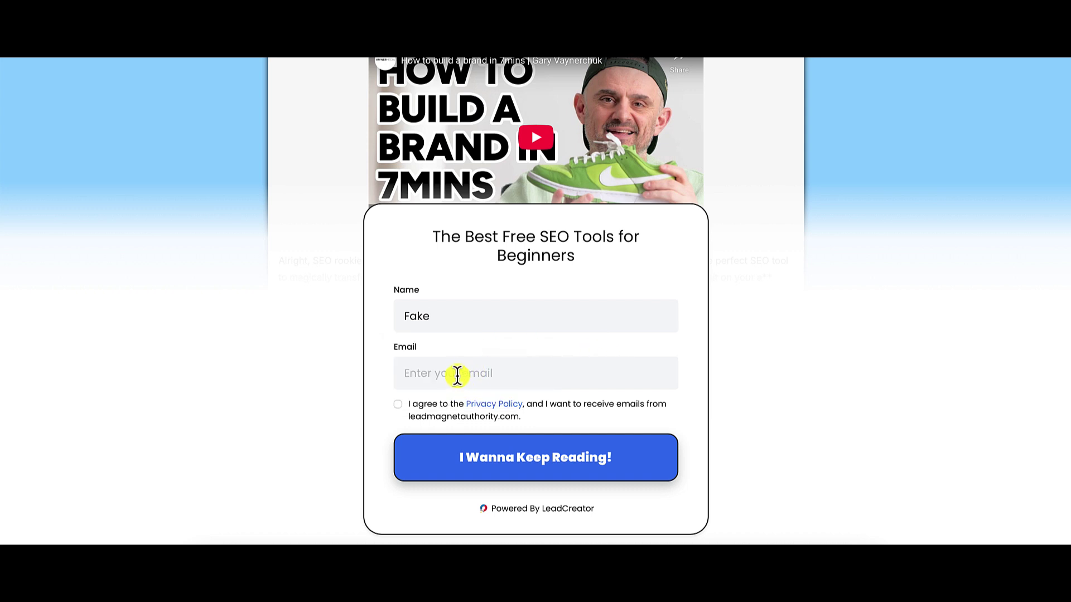
- Enter a test e-mail address, tick the privacy consent, and submit the form
{"action": "left_click", "coordinate": [458, 375]}
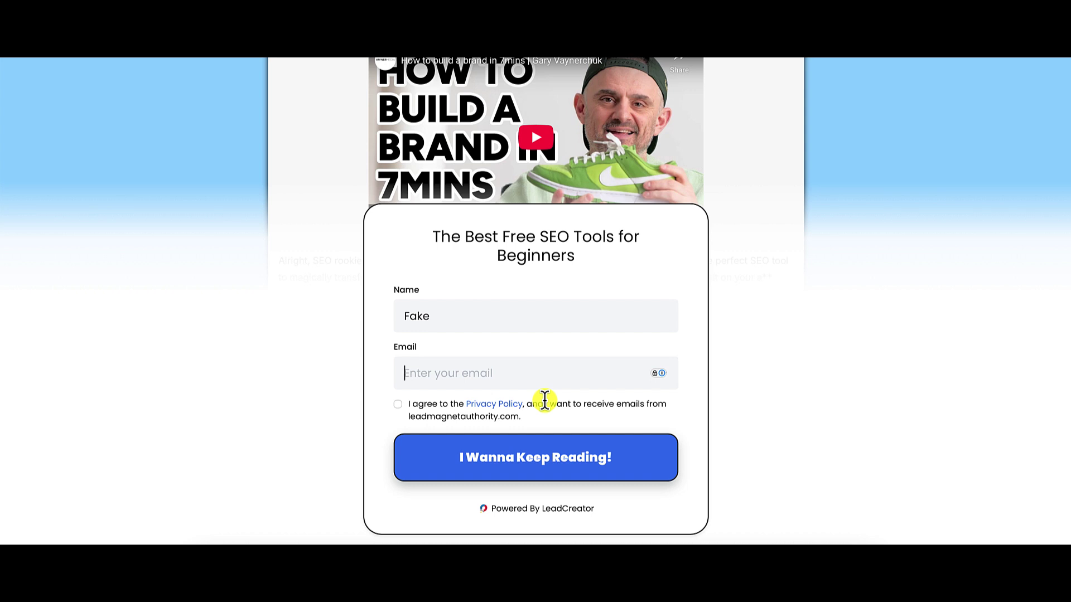
{"action": "type", "text": "fakefake@"}
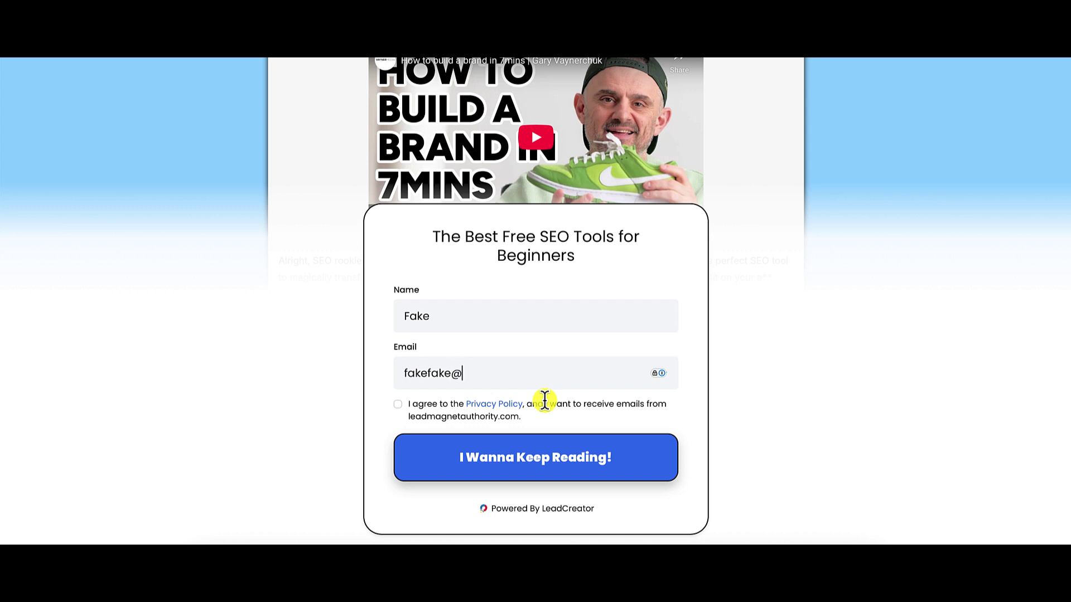
{"action": "type", "text": "gmai.com"}
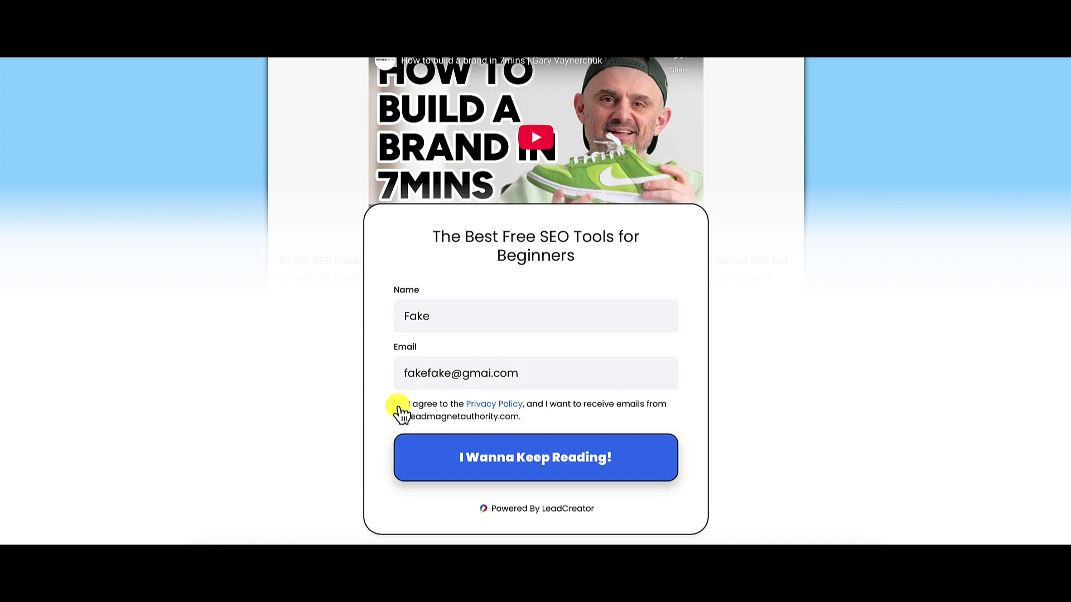
{"action": "left_click", "coordinate": [396, 405]}
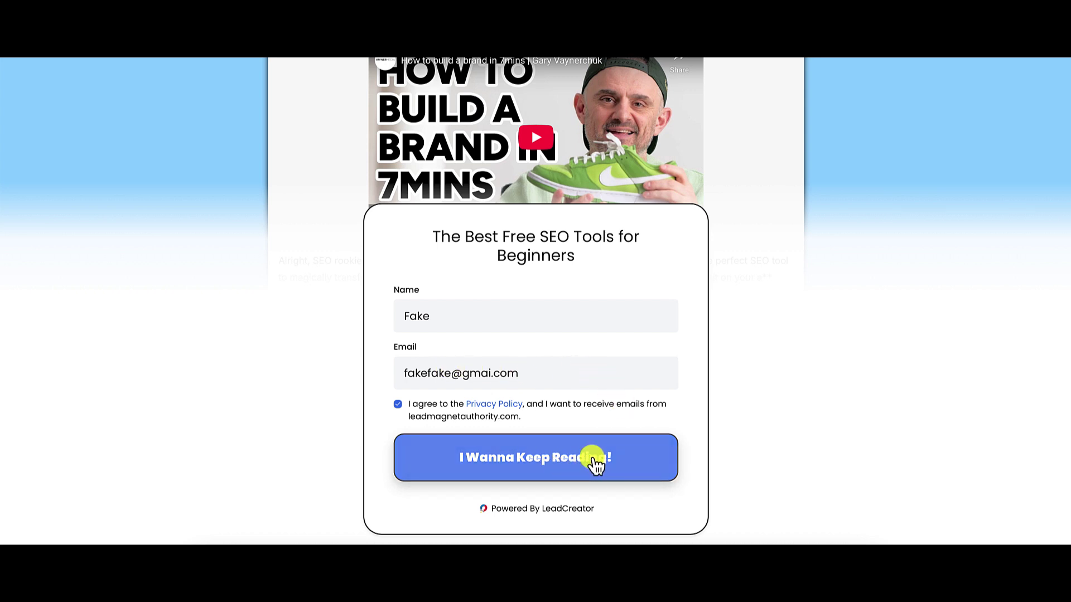
{"action": "left_click", "coordinate": [596, 464]}
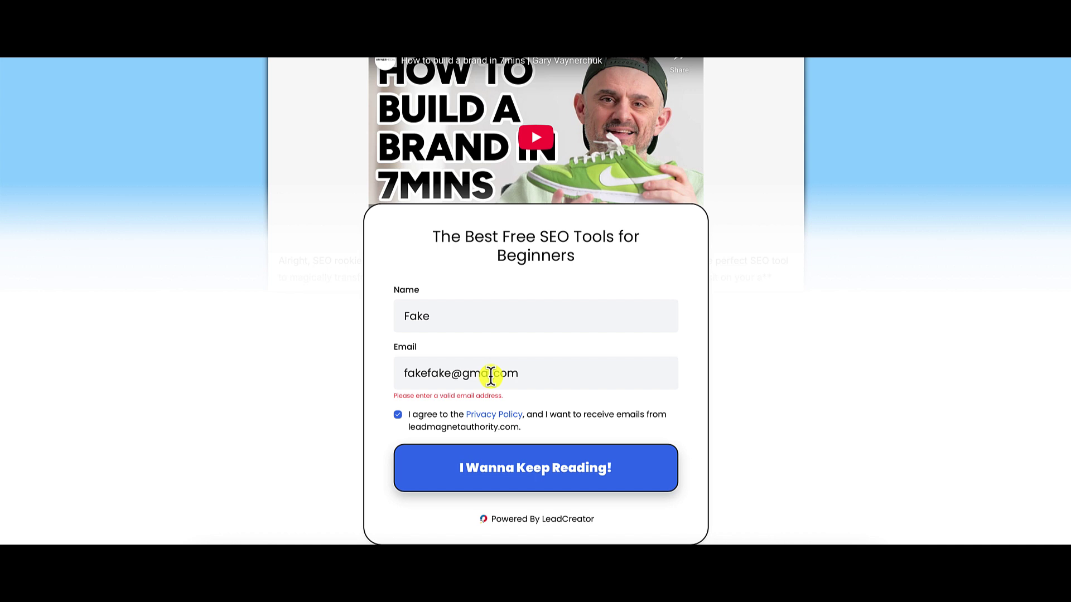
- Correct the e-mail domain to gmail, replace the part before the @, and resubmit
{"action": "left_click", "coordinate": [450, 375]}
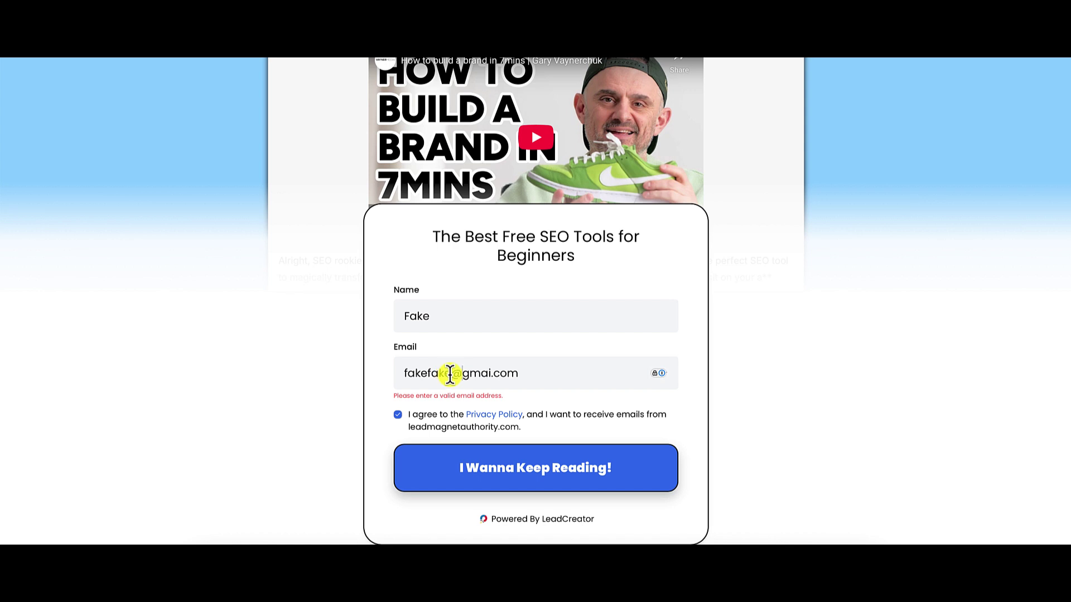
{"action": "left_click_drag", "start_coordinate": [451, 375], "coordinate": [399, 374]}
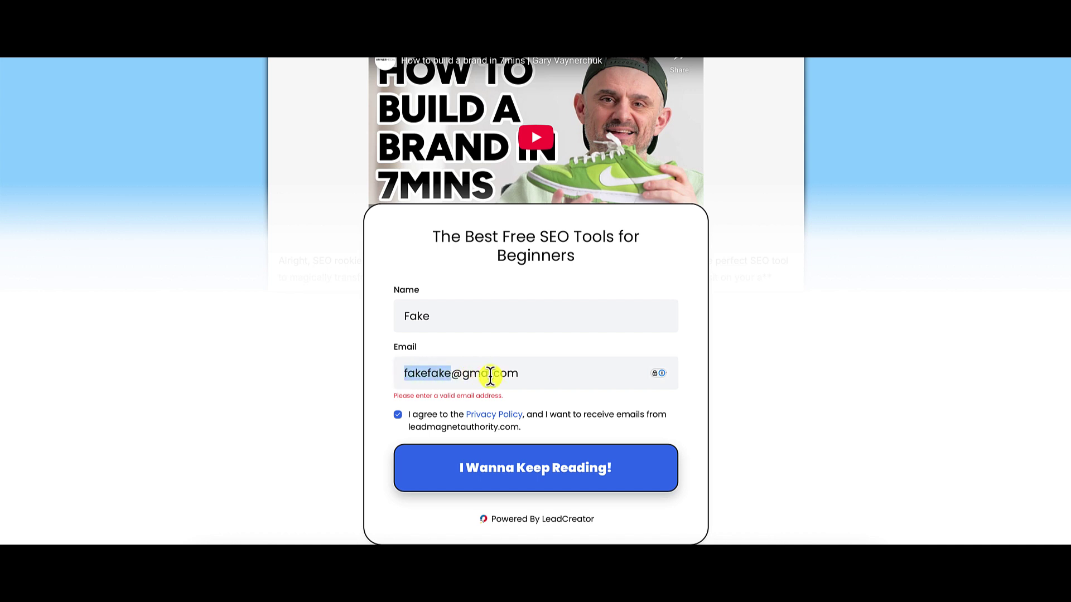
{"action": "left_click", "coordinate": [491, 377]}
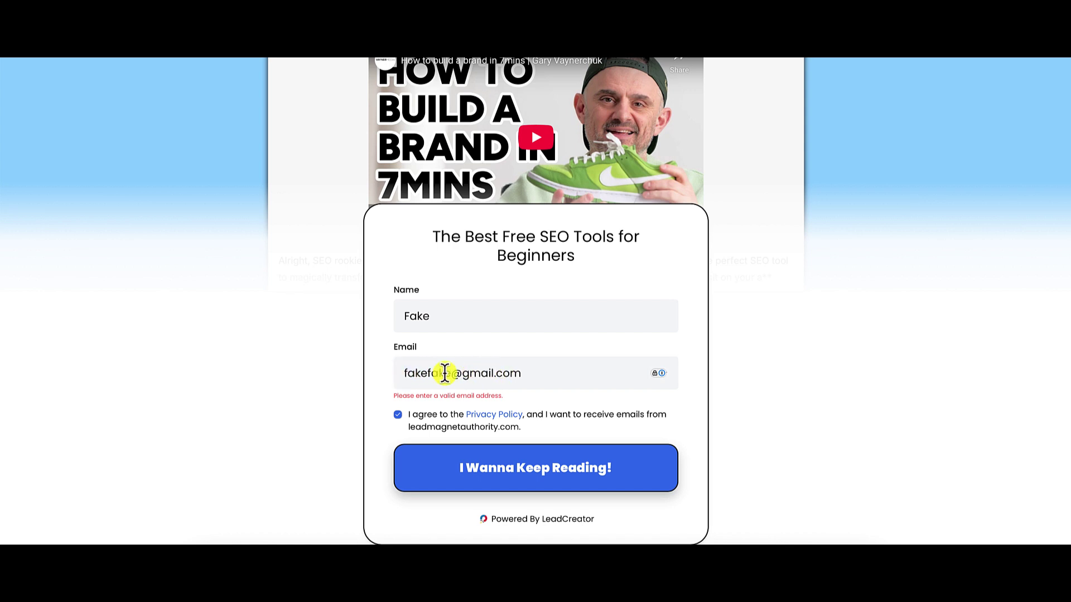
{"action": "left_click_drag", "start_coordinate": [452, 373], "coordinate": [399, 373]}
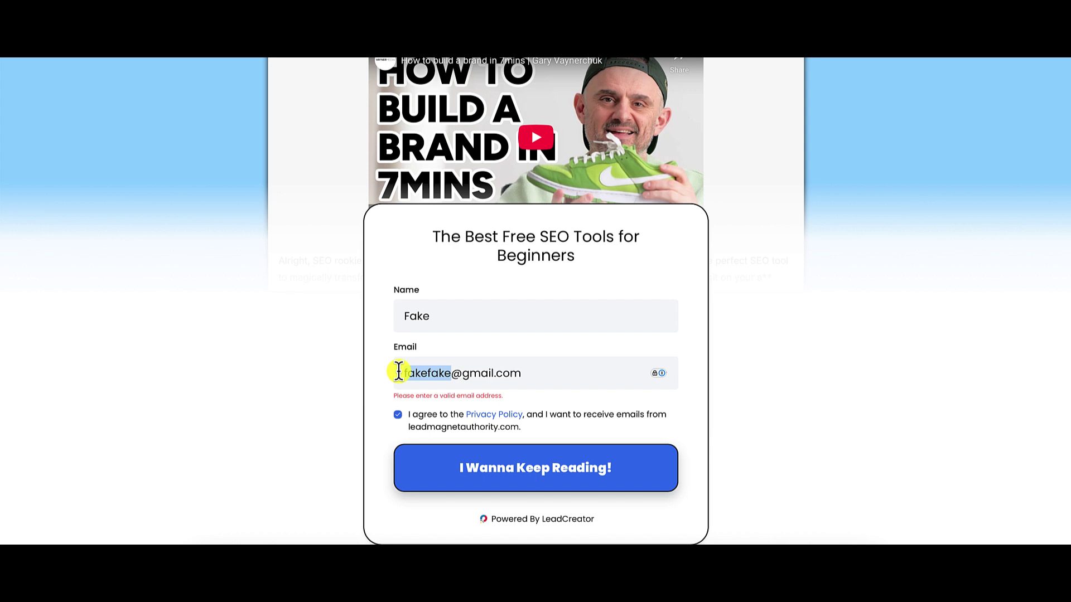
{"action": "type", "text": "adadfak"}
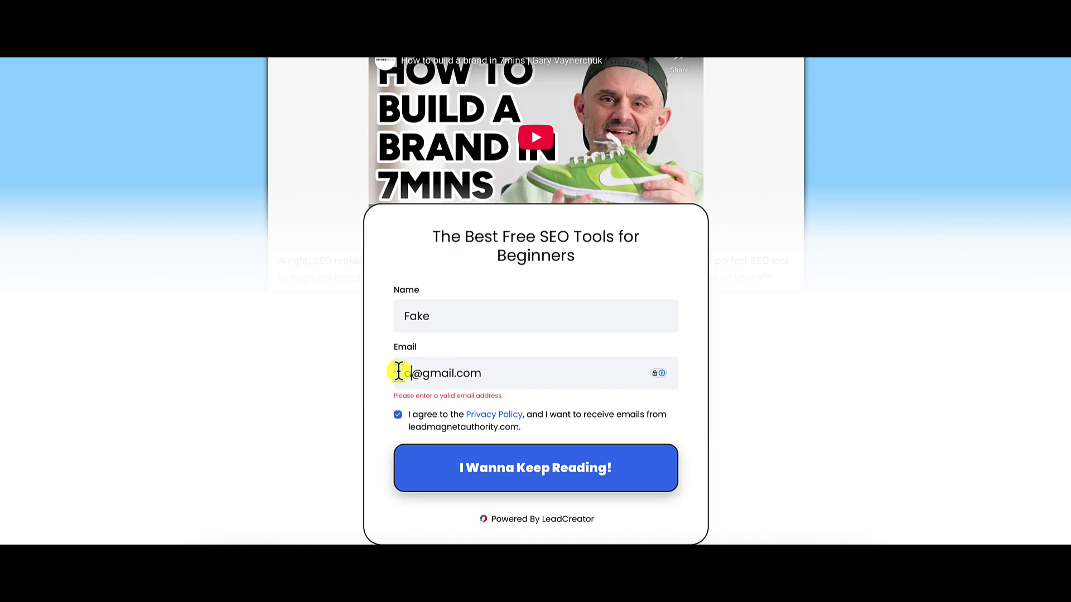
{"action": "type", "text": "fja;afdj;j"}
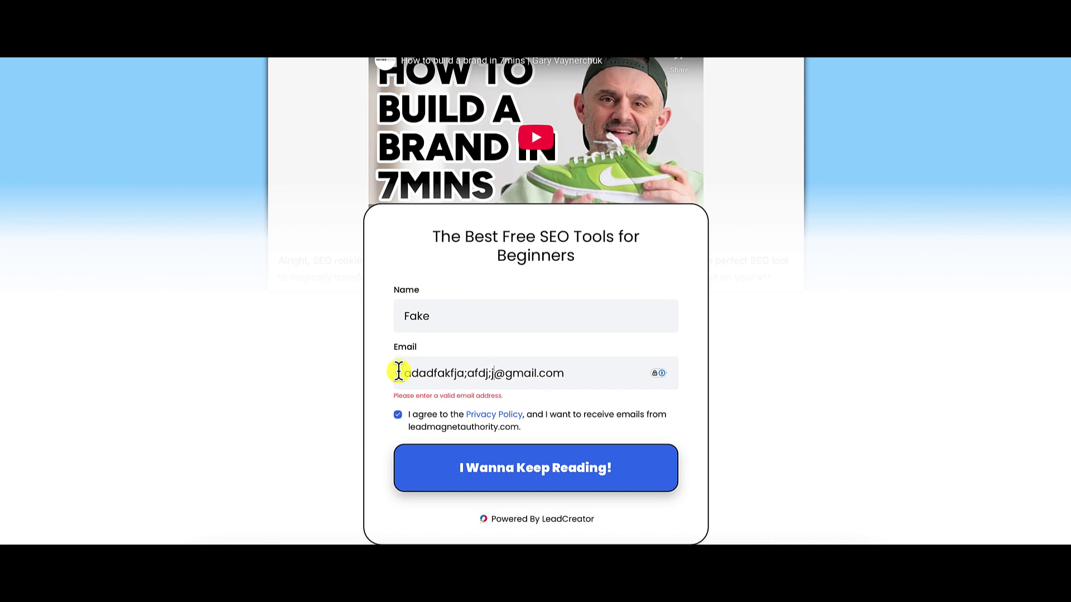
{"action": "key", "text": "BackSpace"}
{"action": "key", "text": "BackSpace"}
{"action": "key", "text": "BackSpace"}
{"action": "key", "text": "BackSpace"}
{"action": "key", "text": "BackSpace"}
{"action": "key", "text": "BackSpace"}
{"action": "key", "text": "BackSpace"}
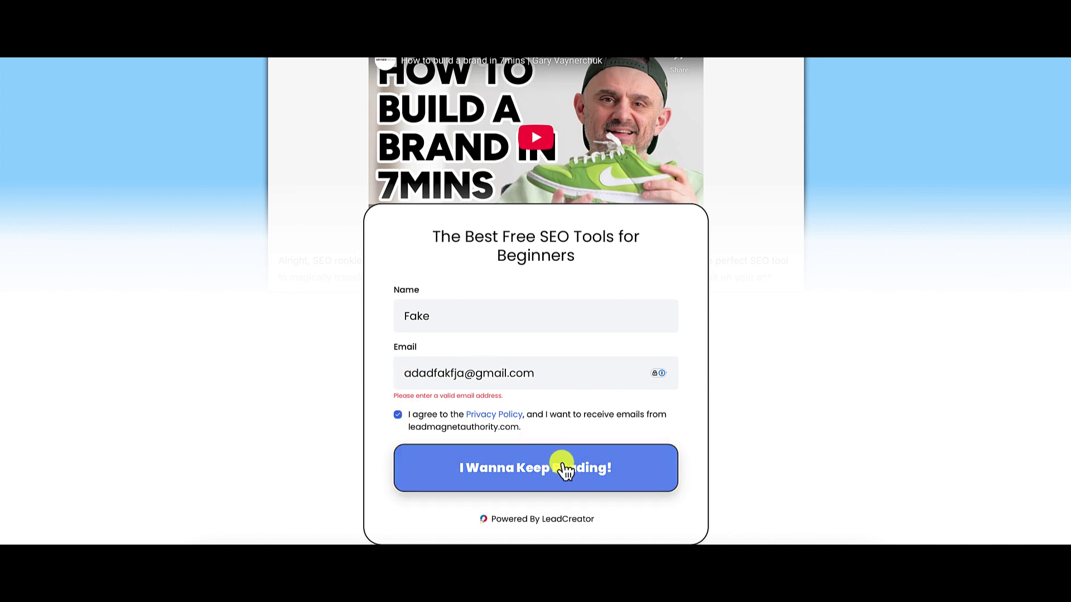
{"action": "left_click", "coordinate": [566, 470]}
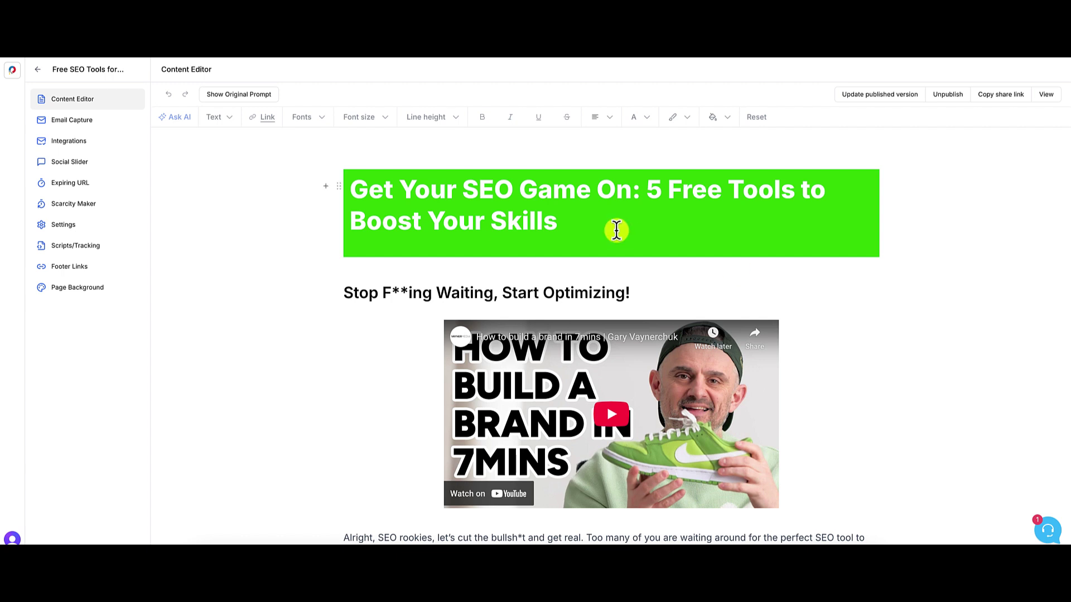
- Go back to the Lead Magnets list showing 2 visits, 1 lead and 50% conversion
{"action": "left_click", "coordinate": [38, 74]}
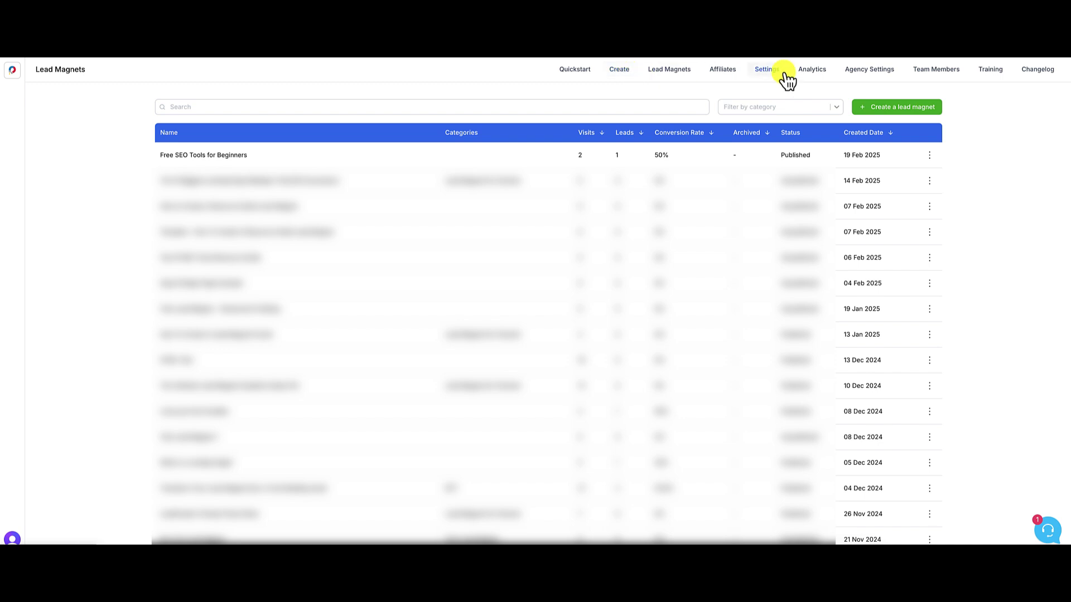
- Review Analytics: 105 lifetime views, 10 leads, and the country and source charts
{"action": "left_click", "coordinate": [813, 73]}
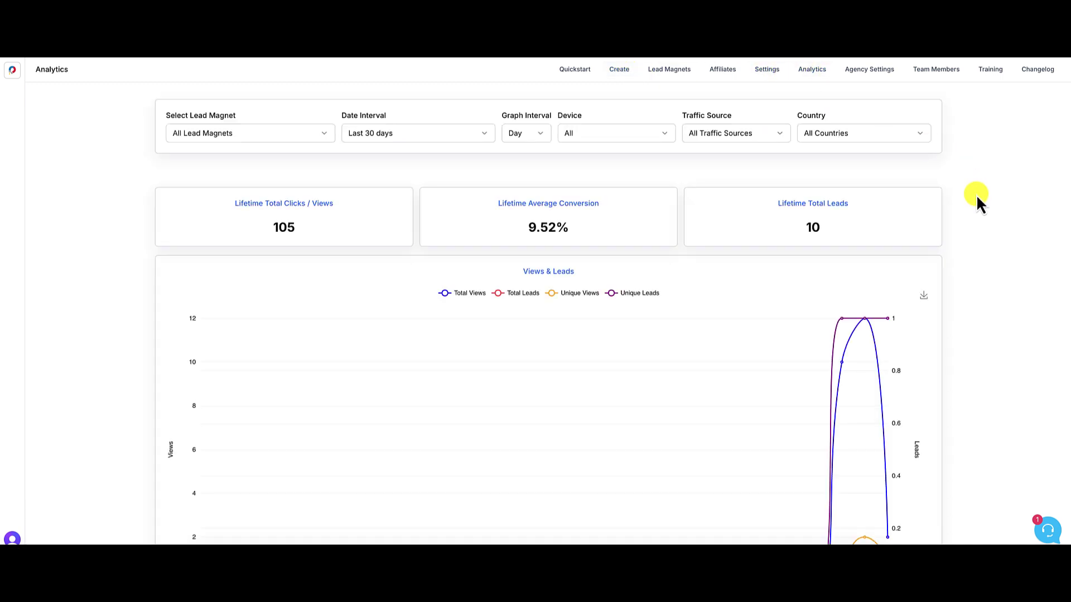
{"action": "scroll", "coordinate": [980, 204], "scroll_direction": "down", "scroll_amount": 2}
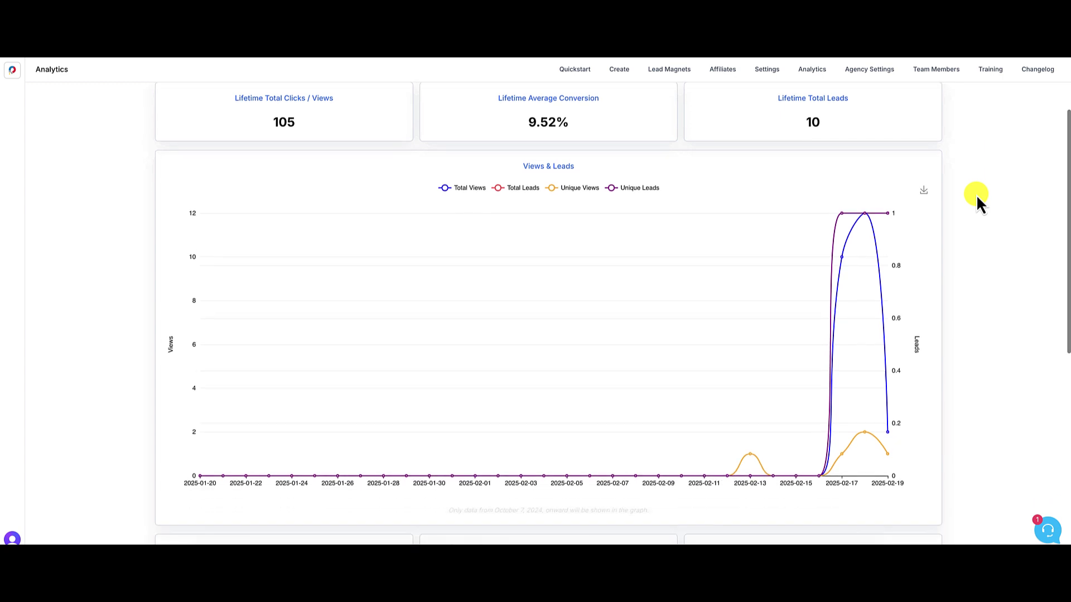
{"action": "scroll", "coordinate": [979, 202], "scroll_direction": "down", "scroll_amount": 4}
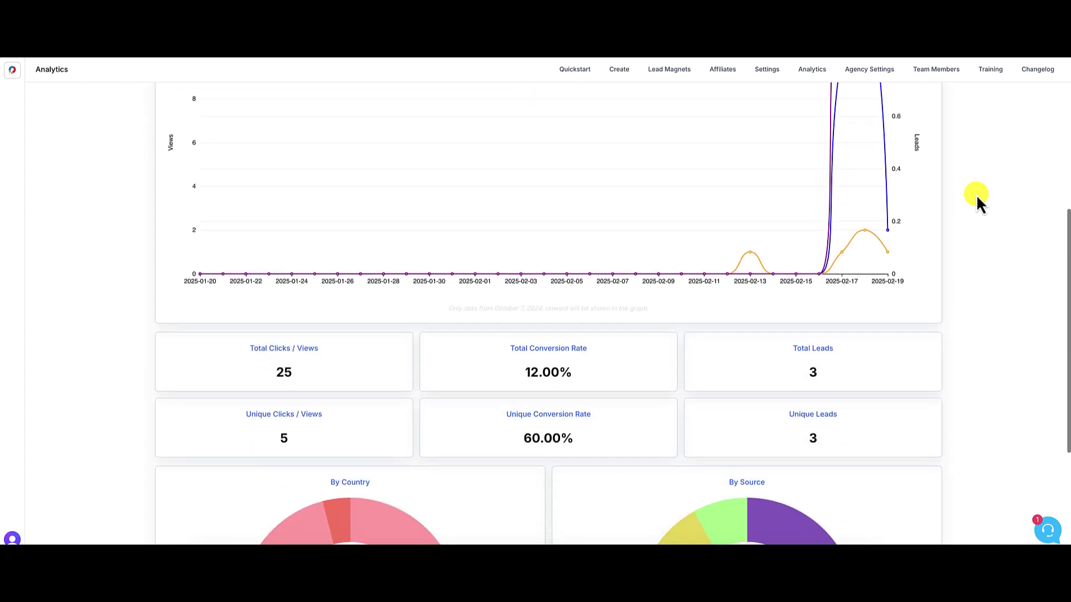
{"action": "scroll", "coordinate": [976, 198], "scroll_direction": "down", "scroll_amount": 4}
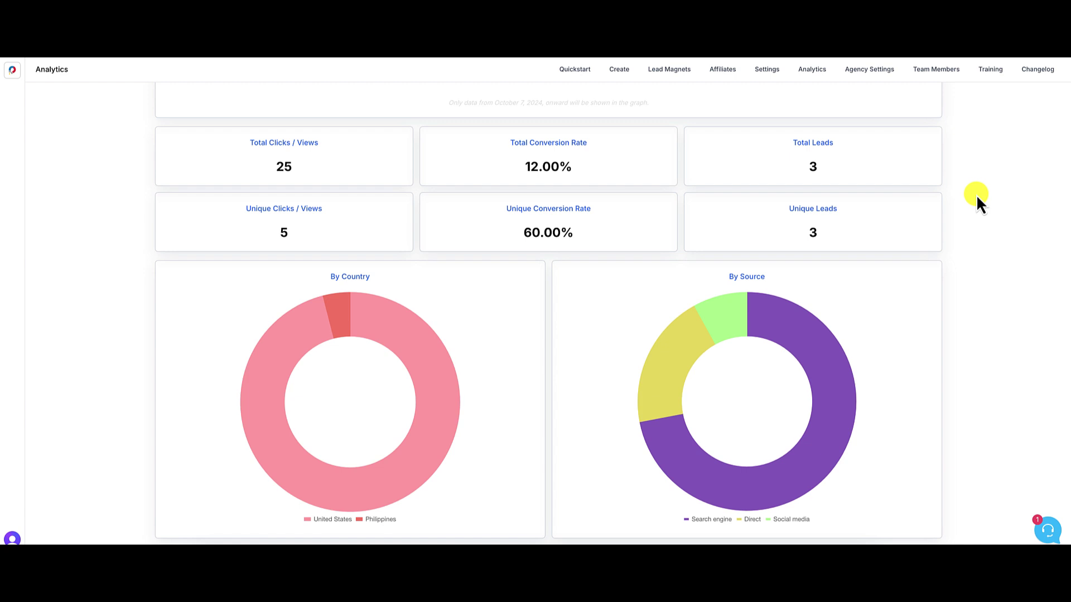
{"action": "mouse_move", "coordinate": [377, 446]}
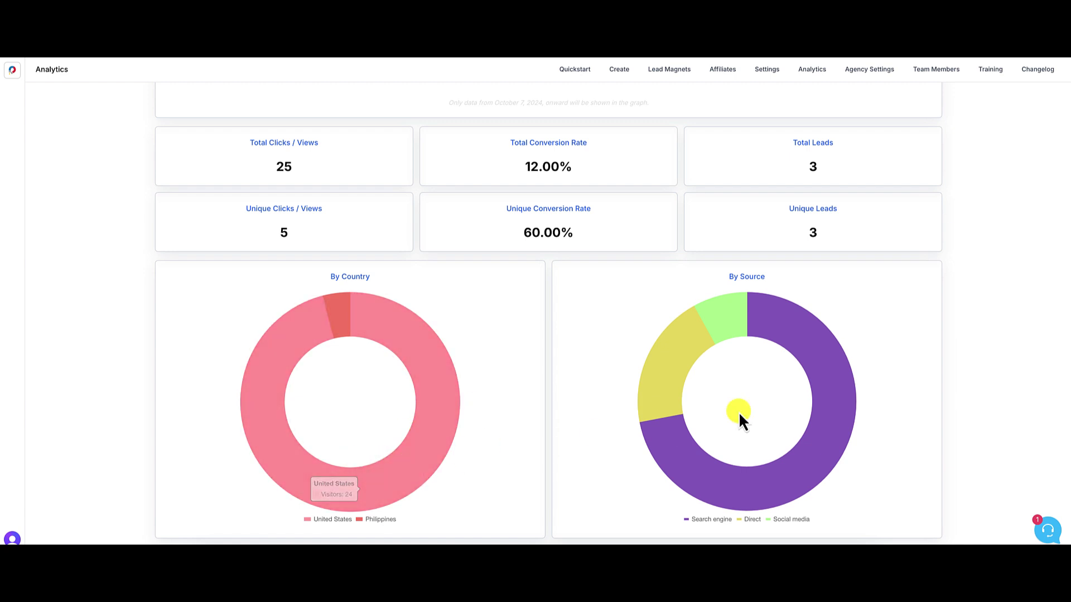
{"action": "scroll", "coordinate": [1011, 372], "scroll_direction": "up", "scroll_amount": 1}
{"action": "scroll", "coordinate": [1012, 375], "scroll_direction": "up", "scroll_amount": 2}
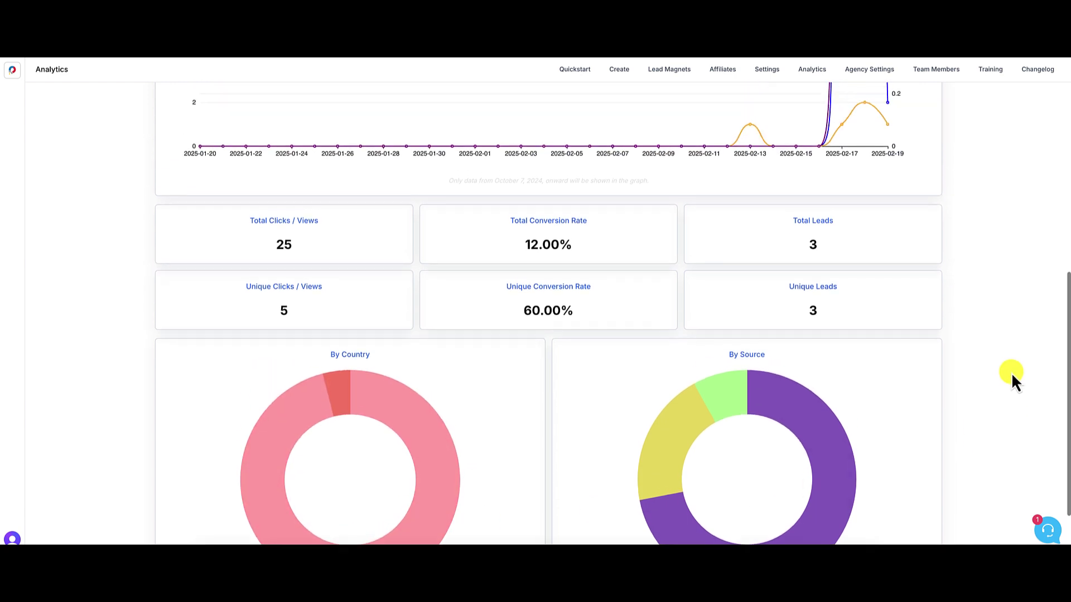
{"action": "scroll", "coordinate": [1013, 376], "scroll_direction": "up", "scroll_amount": 2}
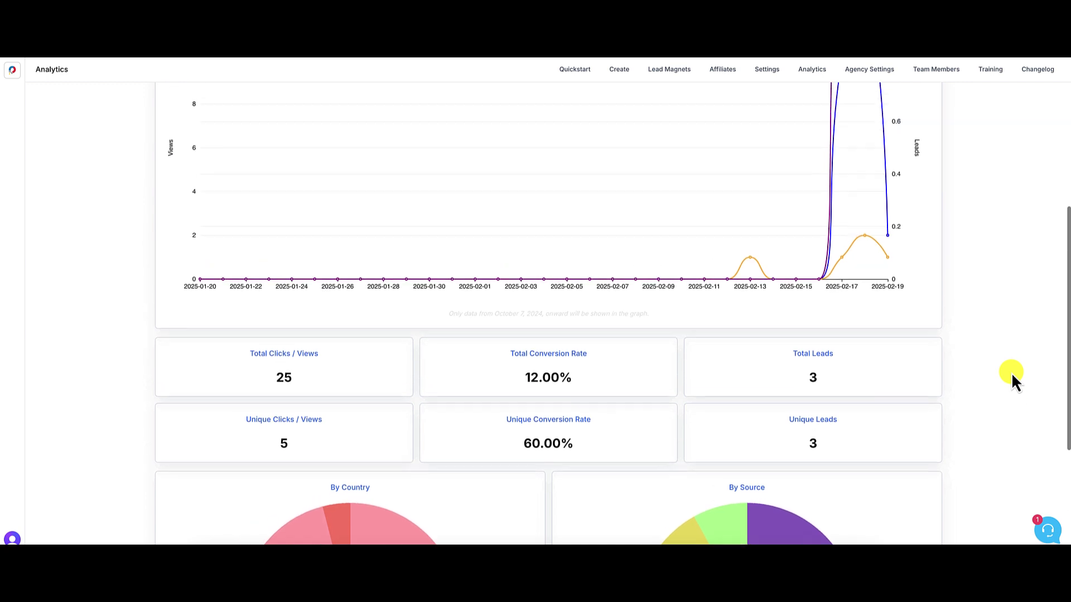
{"action": "scroll", "coordinate": [967, 401], "scroll_direction": "up", "scroll_amount": 3}
{"action": "scroll", "coordinate": [967, 401], "scroll_direction": "up", "scroll_amount": 3}
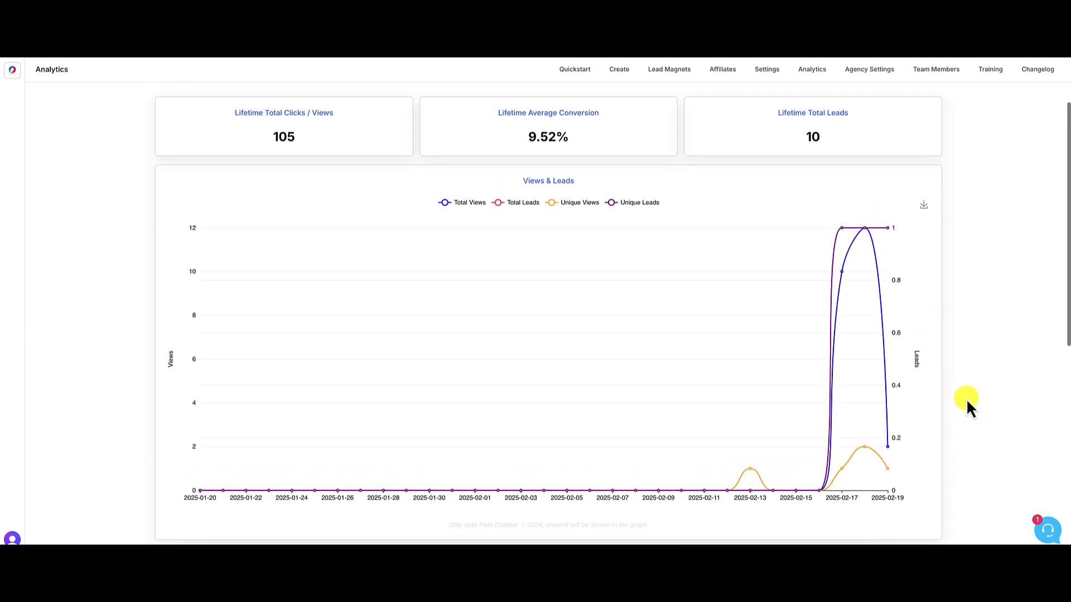